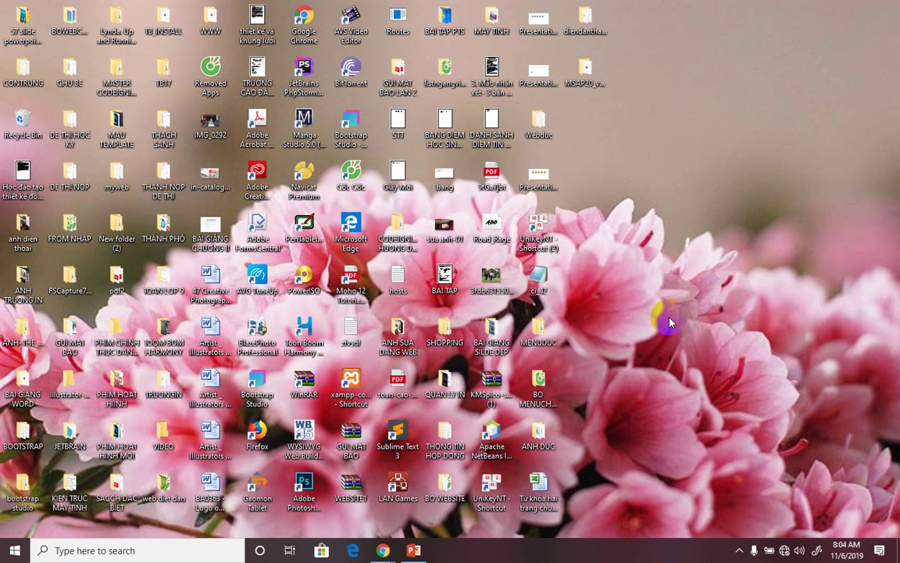
Restore the PowerPoint window showing Presentation1's blank slide.
click(414, 551)
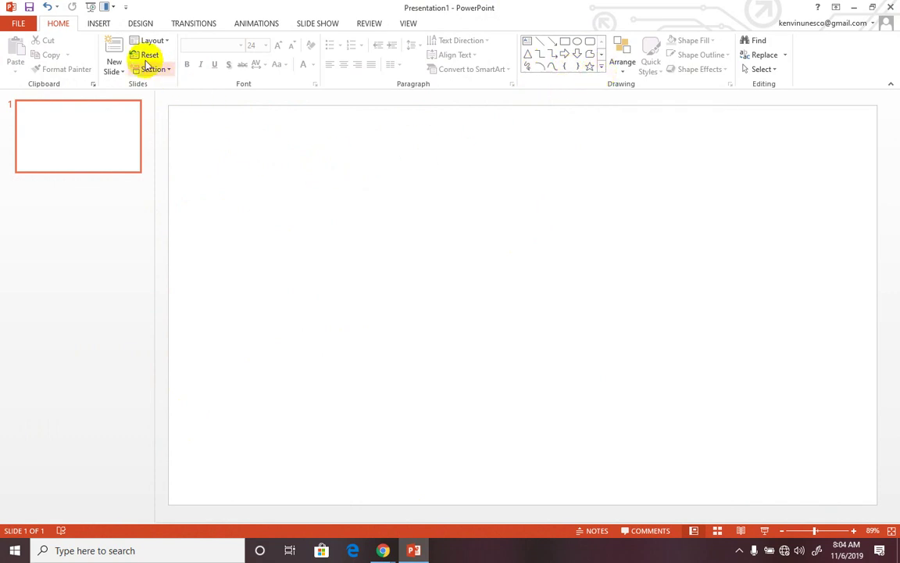
Draw a large 6.45-inch quarter-circle arc across the slide's upper left.
click(100, 31)
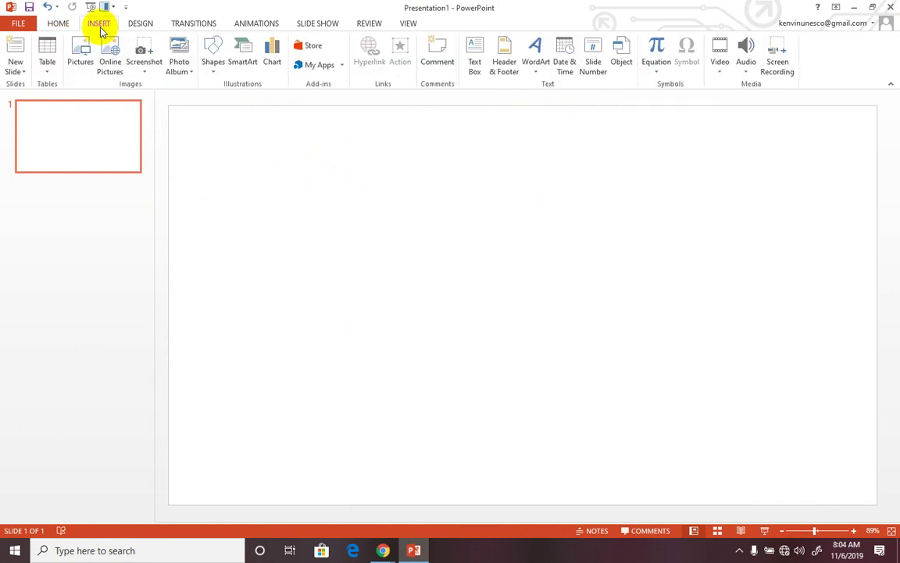
click(211, 64)
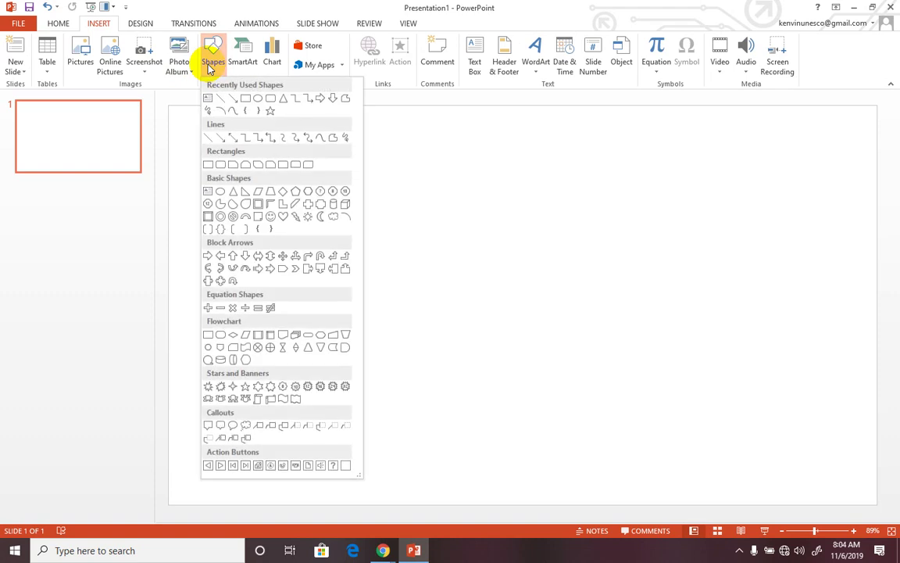
click(221, 114)
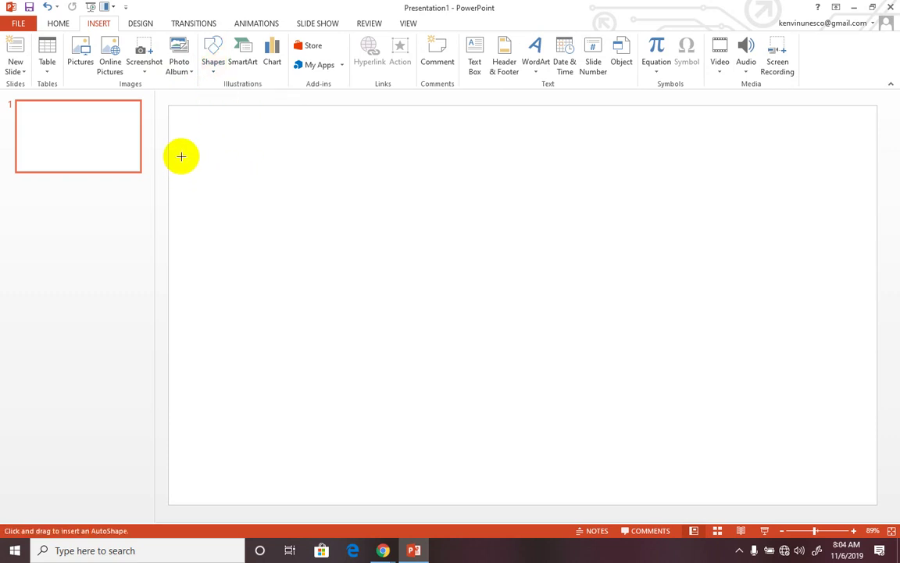
mouse_move(169, 144)
mouse_down()
mouse_move(329, 433)
mouse_move(502, 428)
mouse_move(513, 477)
mouse_up()
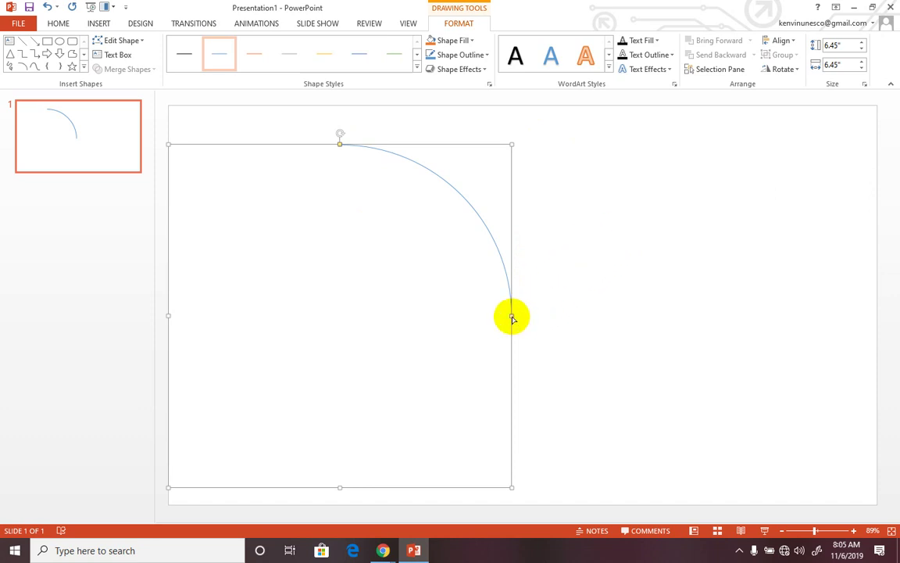
Stretch the arc into a half-circle and move it against the slide's left edge.
mouse_move(512, 317)
mouse_down()
mouse_move(315, 421)
mouse_move(221, 396)
mouse_move(181, 301)
mouse_move(186, 195)
mouse_move(313, 149)
mouse_move(233, 185)
mouse_move(165, 332)
mouse_move(187, 434)
mouse_move(264, 472)
mouse_move(349, 486)
mouse_up()
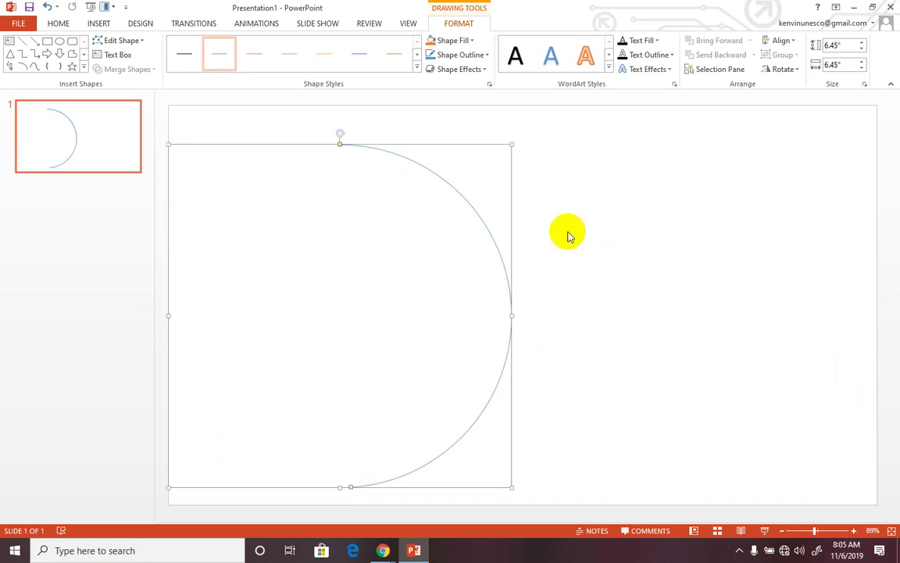
mouse_move(504, 263)
mouse_down()
mouse_move(350, 243)
mouse_move(328, 251)
mouse_up()
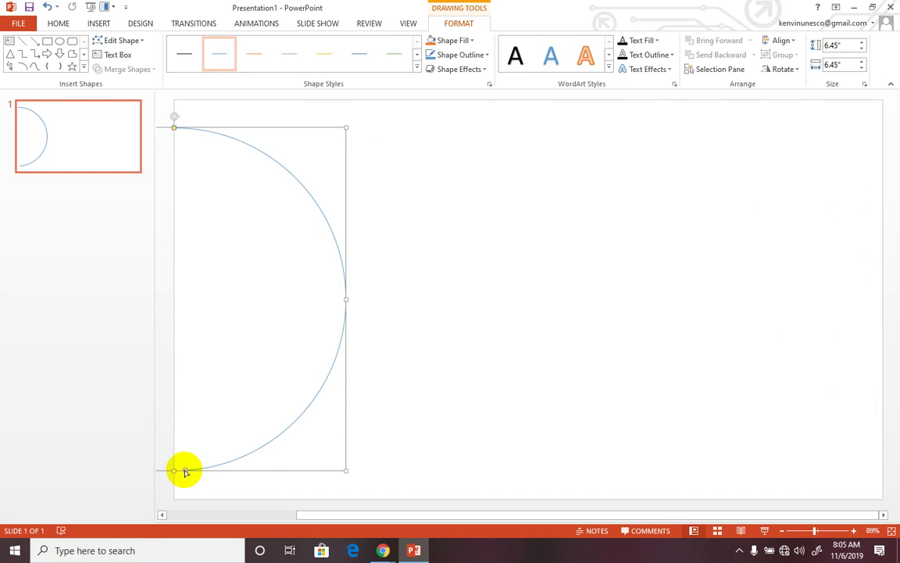
click(185, 472)
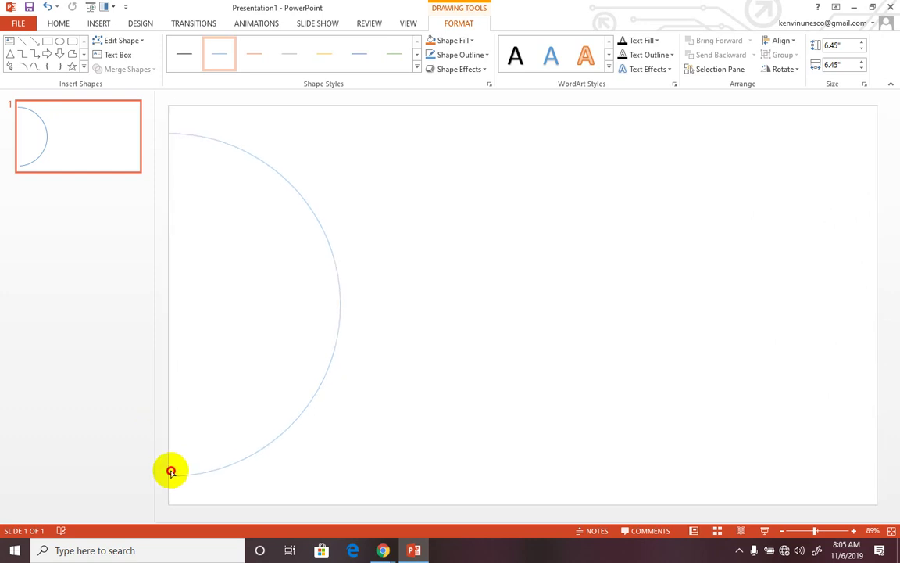
click(167, 471)
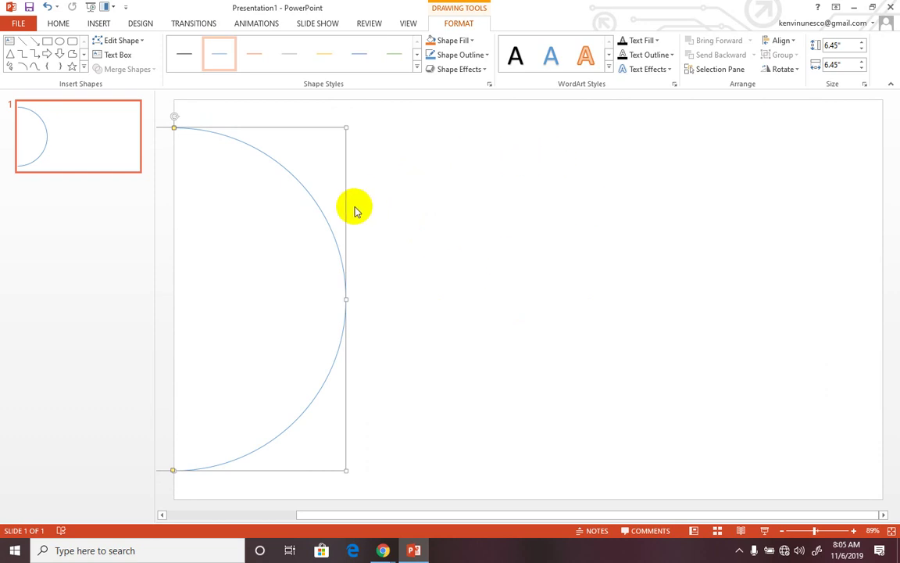
Give the arc's outline a gray colour in Format Shape.
right_click(303, 185)
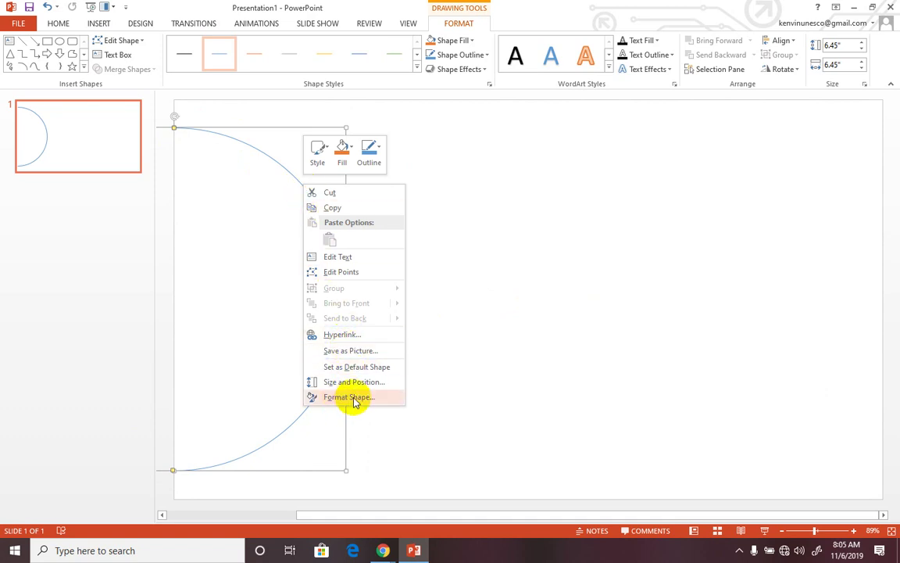
click(348, 397)
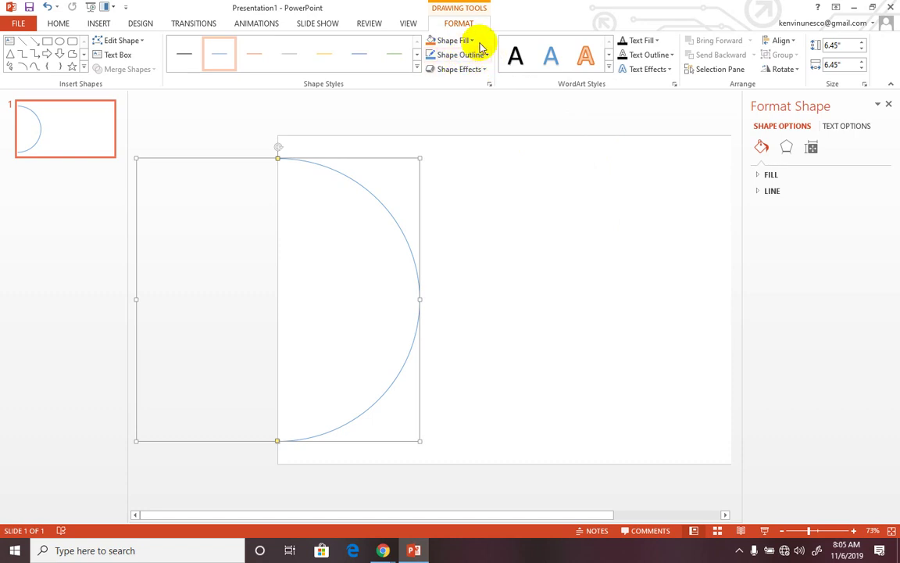
click(767, 175)
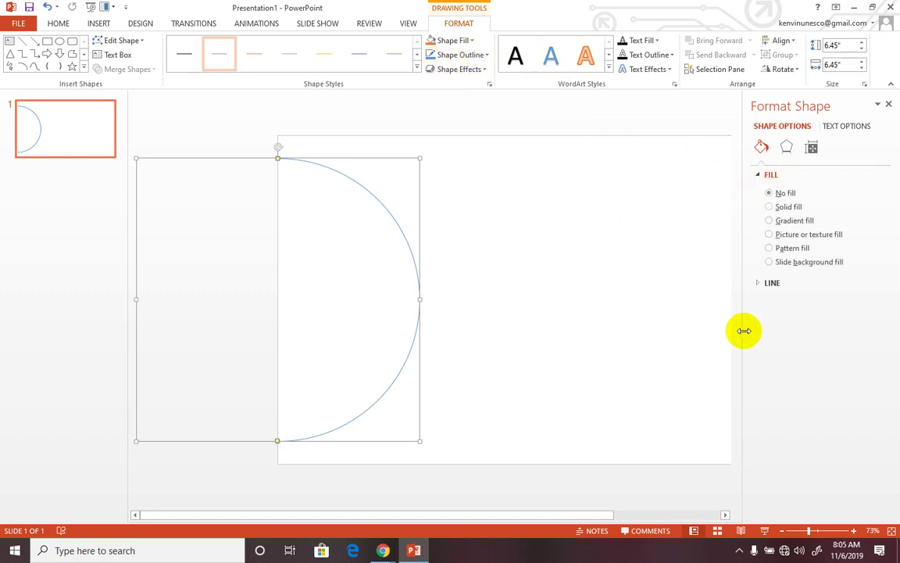
click(762, 284)
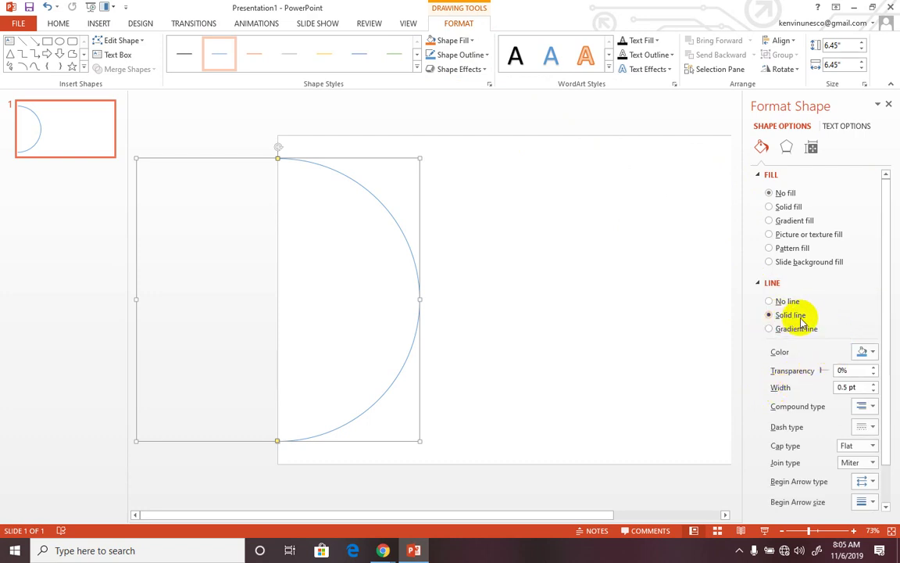
click(867, 353)
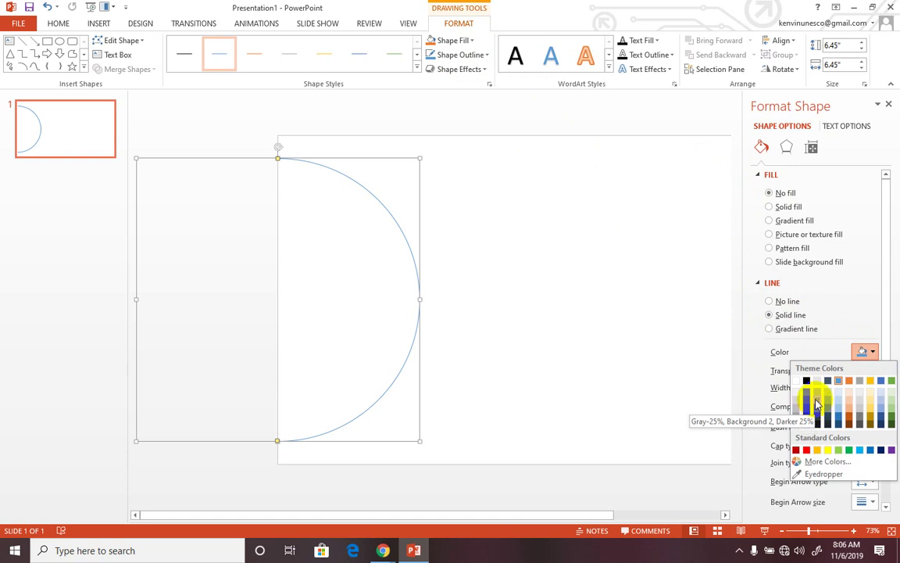
click(817, 412)
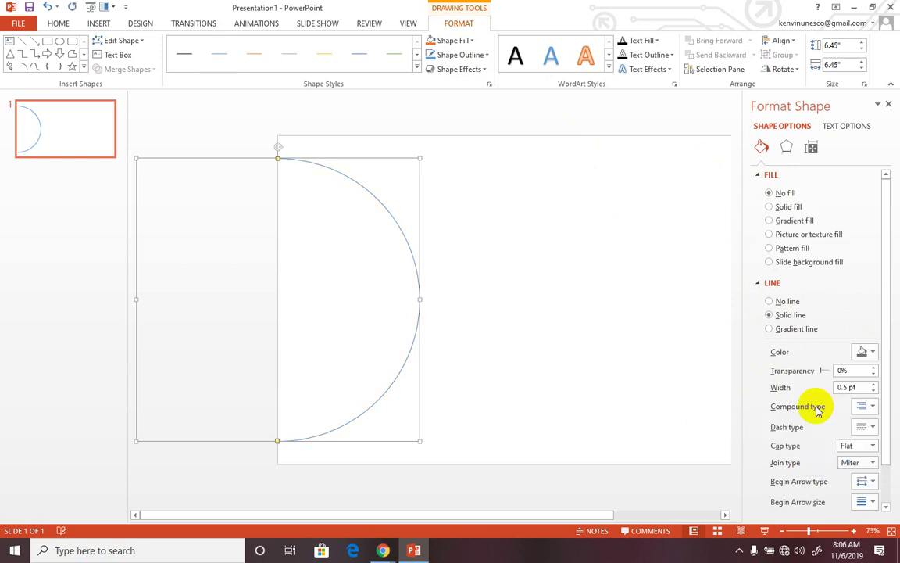
Raise the outline width to 8.5 pt and shift the arc partly off the left edge.
click(872, 383)
click(873, 383)
click(872, 383)
click(873, 384)
click(874, 384)
click(874, 384)
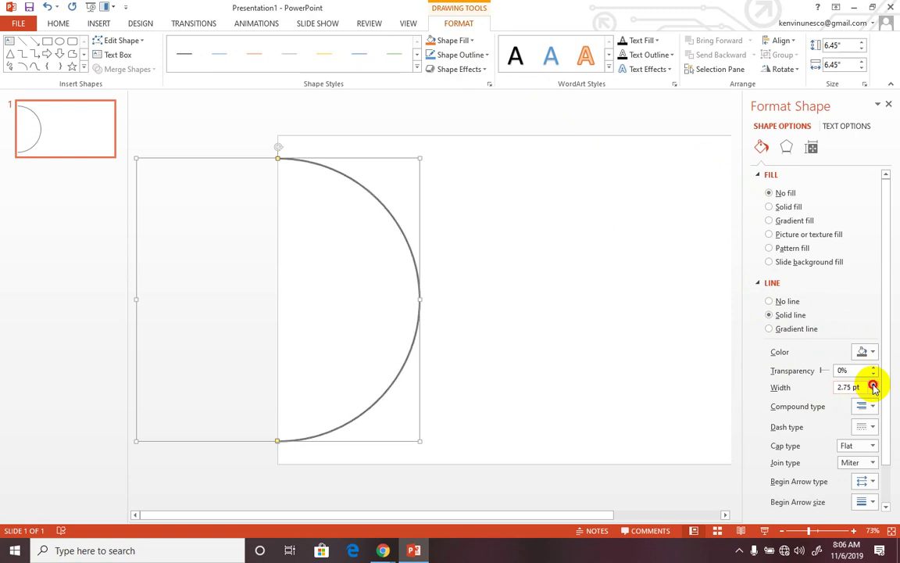
click(874, 384)
click(874, 384)
click(874, 384)
click(873, 384)
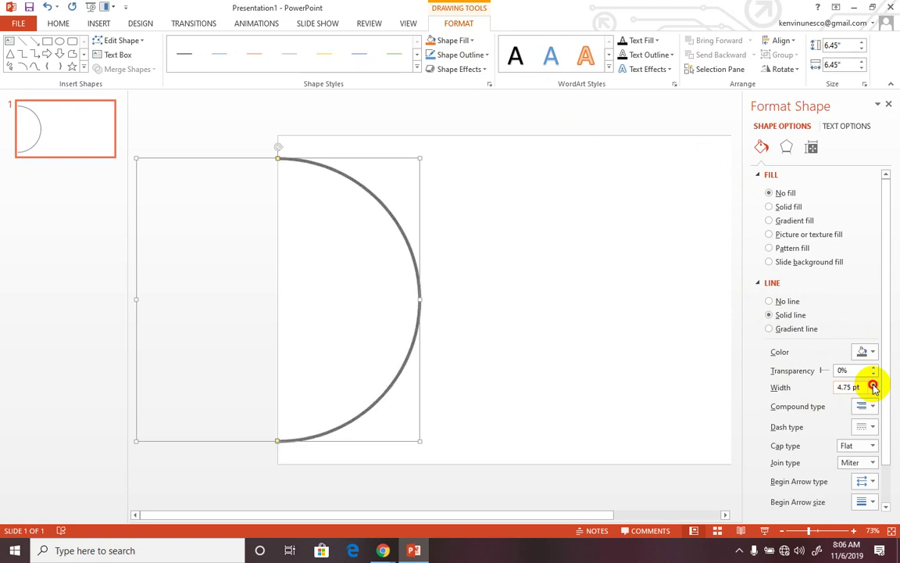
click(873, 384)
click(874, 383)
click(873, 383)
click(874, 383)
click(874, 384)
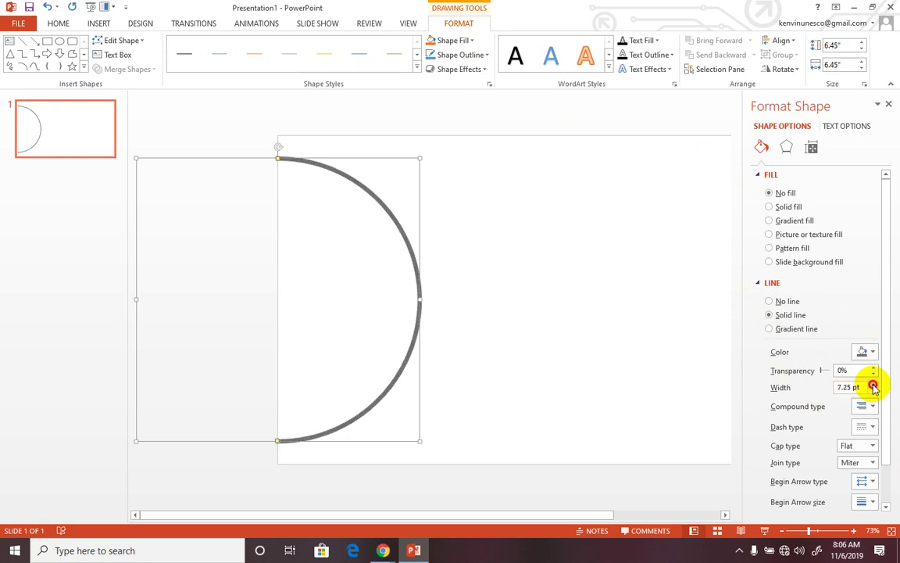
click(874, 384)
click(873, 383)
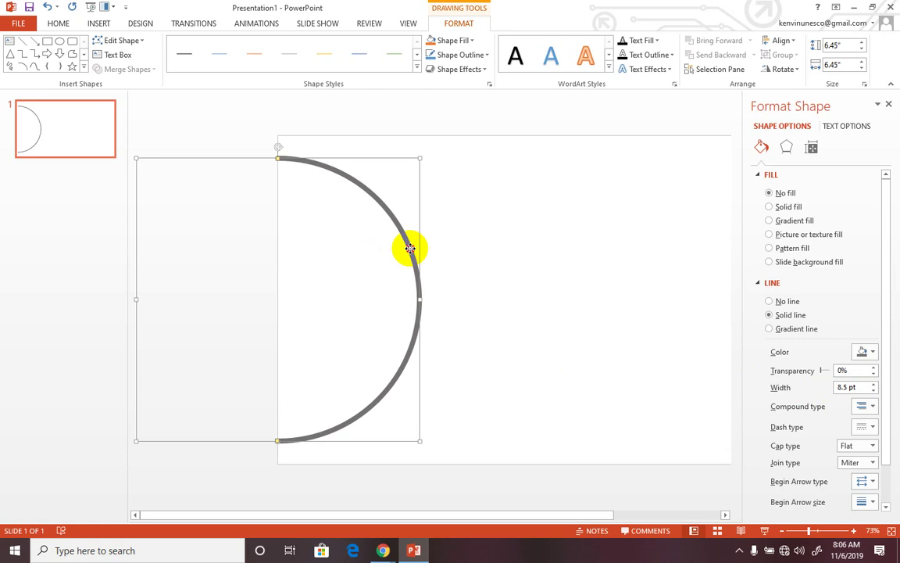
drag(410, 248, 271, 258)
Draw a small circle on the upper part of the gray arc.
click(388, 259)
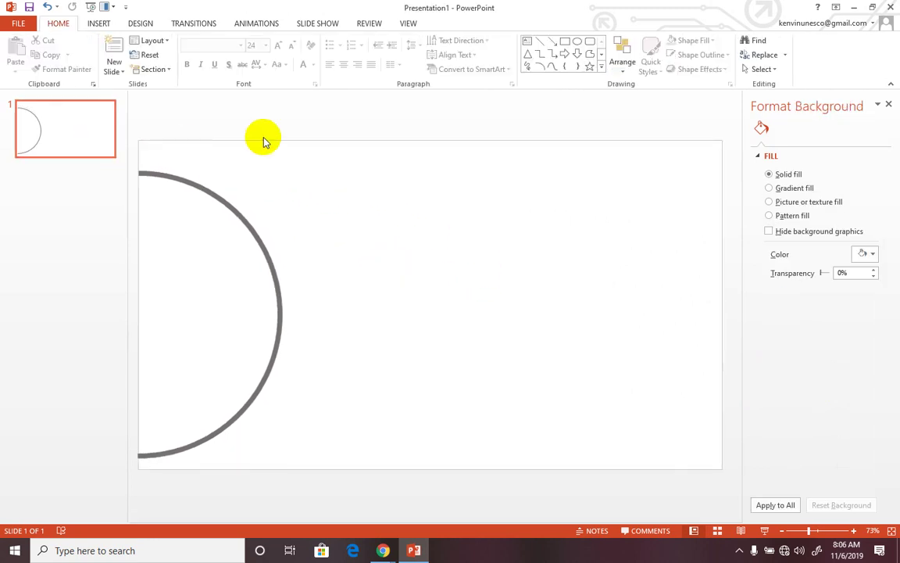
click(576, 42)
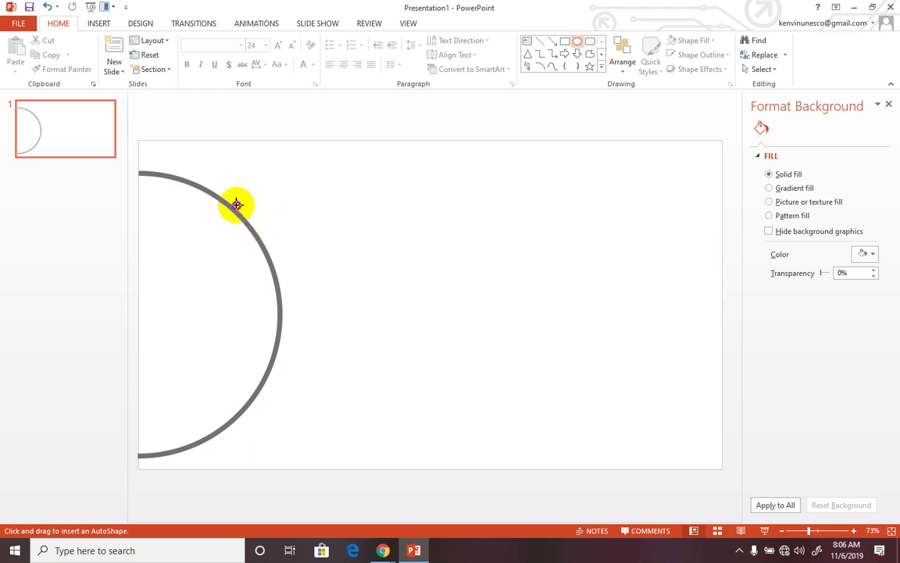
drag(255, 221, 274, 237)
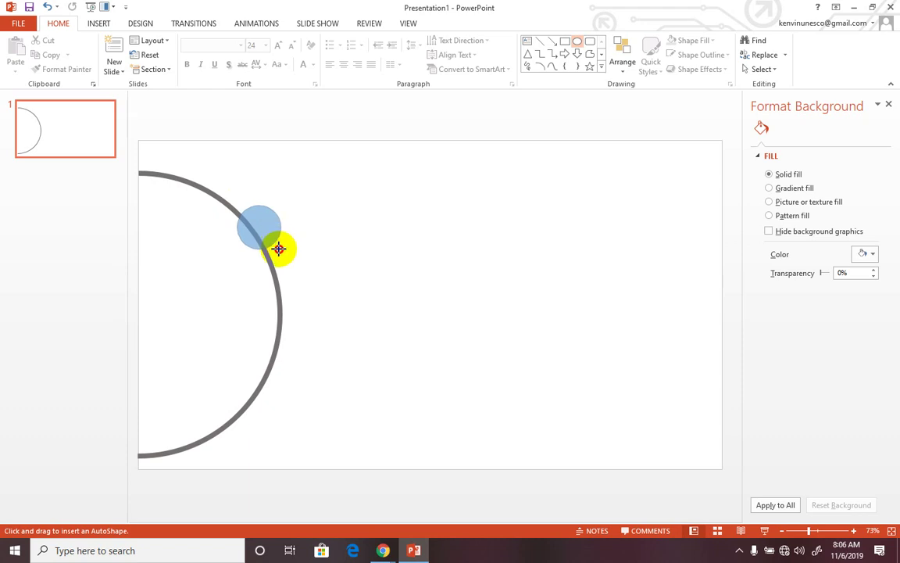
drag(282, 254, 268, 229)
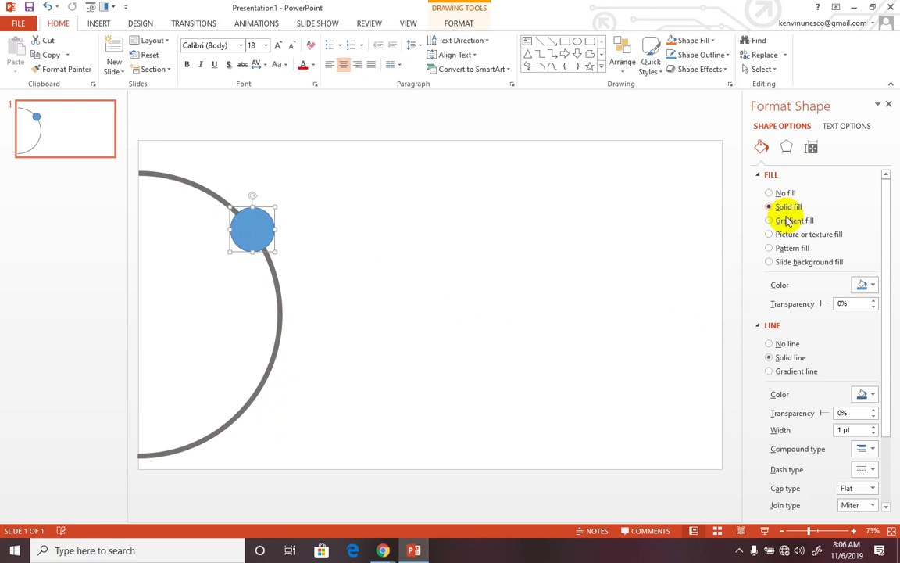
Fill the circle gold and remove its outline.
scroll(831, 347, down, 2)
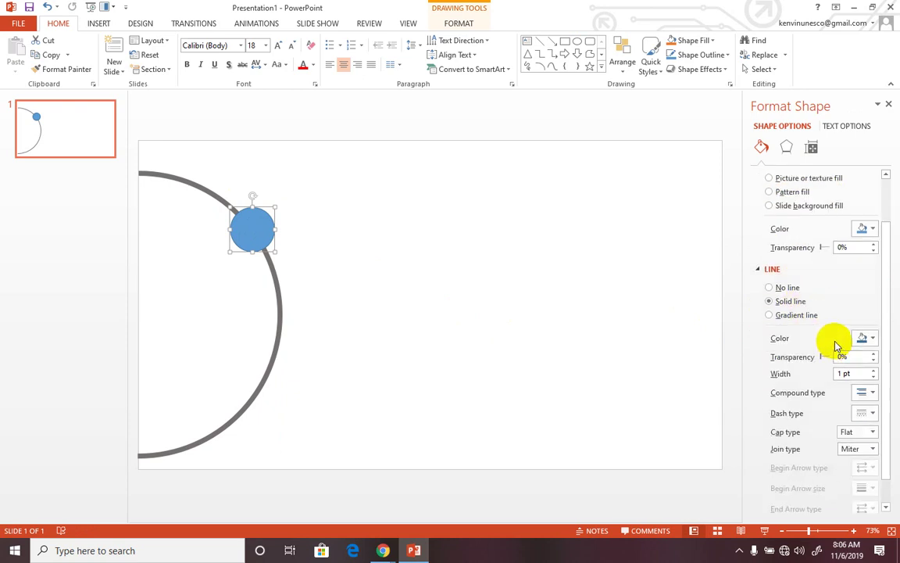
click(874, 231)
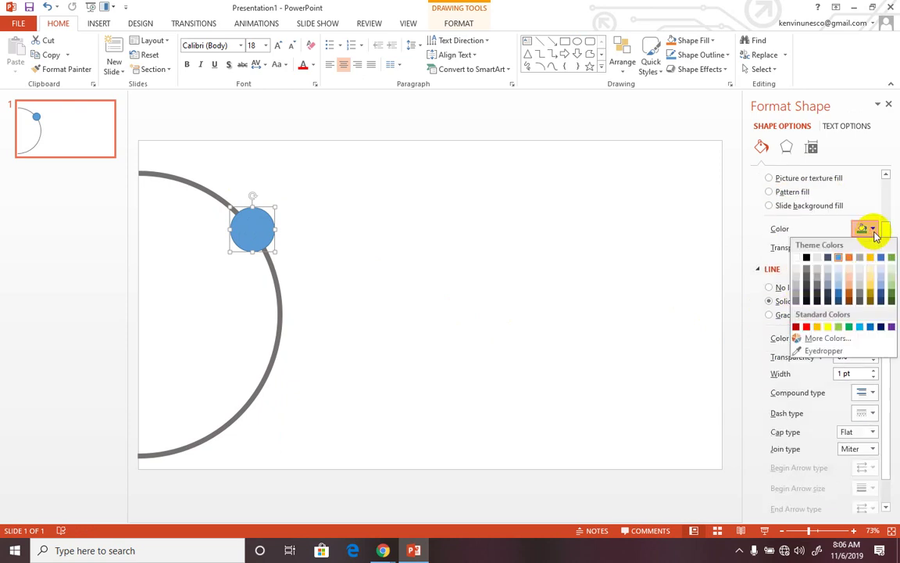
click(869, 297)
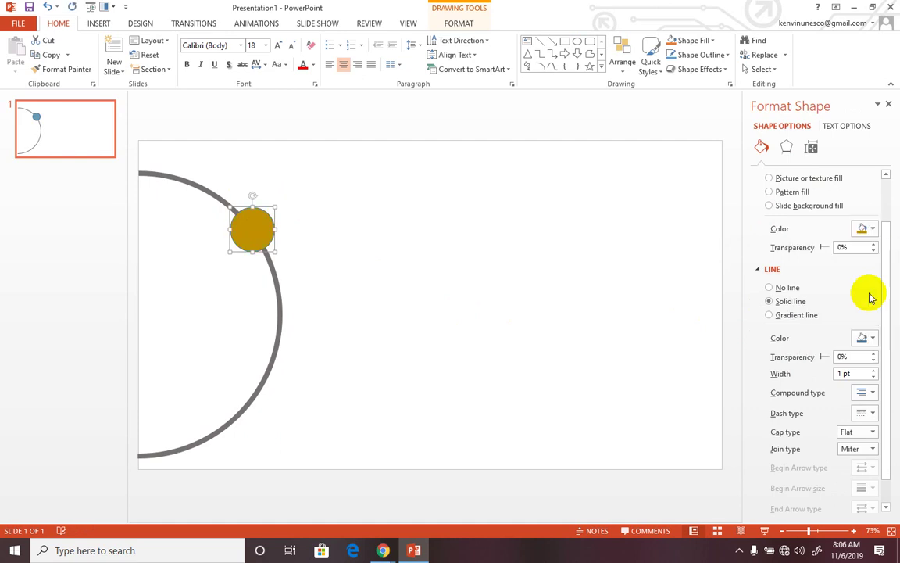
click(771, 289)
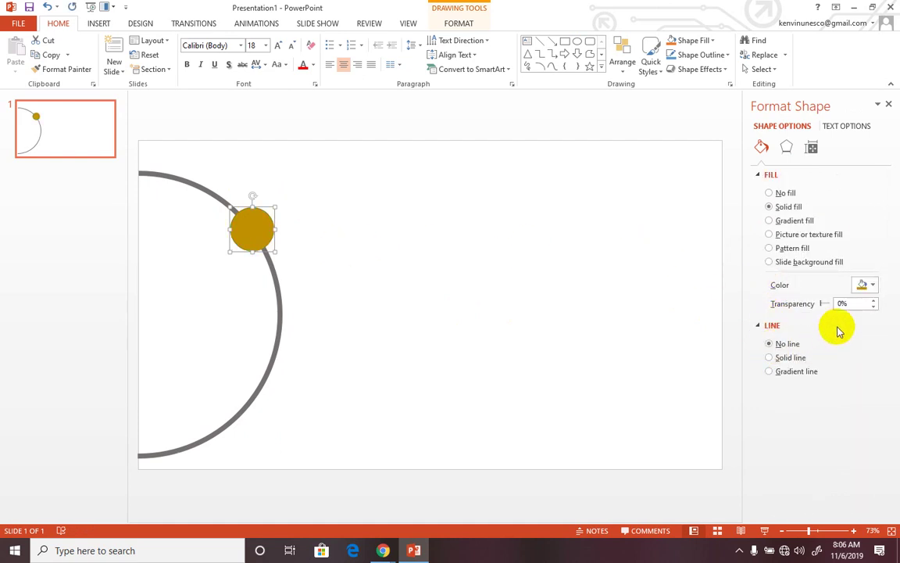
Apply a Bottom bevel preset from 3-D Format to the gold circle.
click(786, 148)
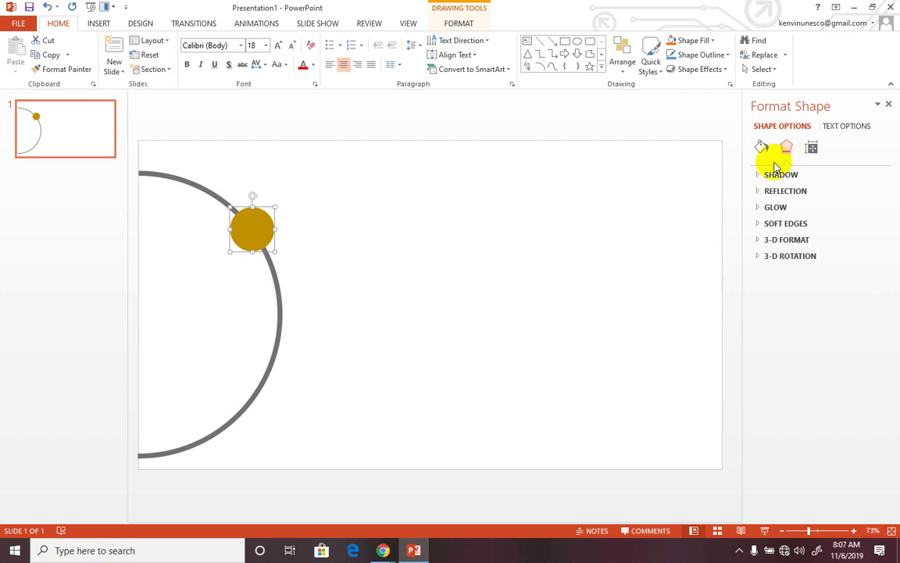
click(758, 209)
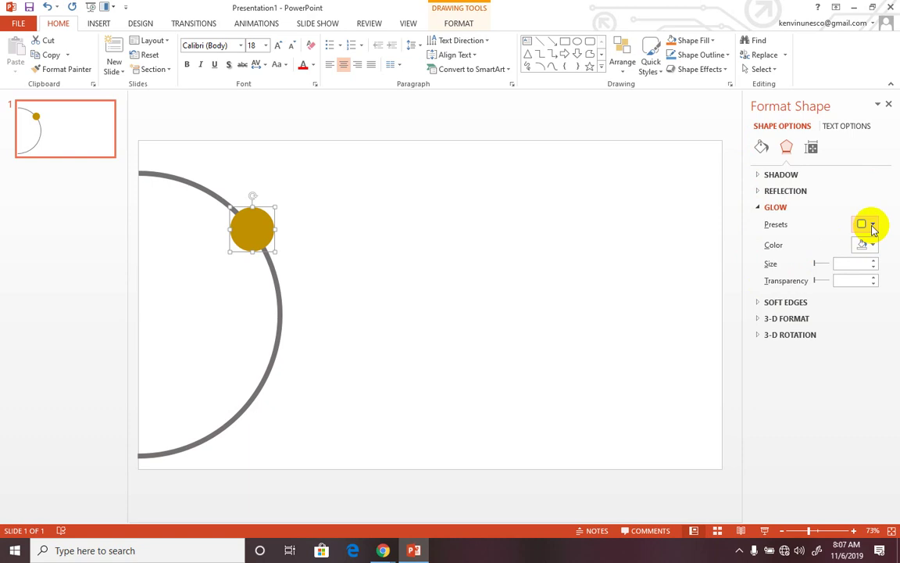
click(872, 225)
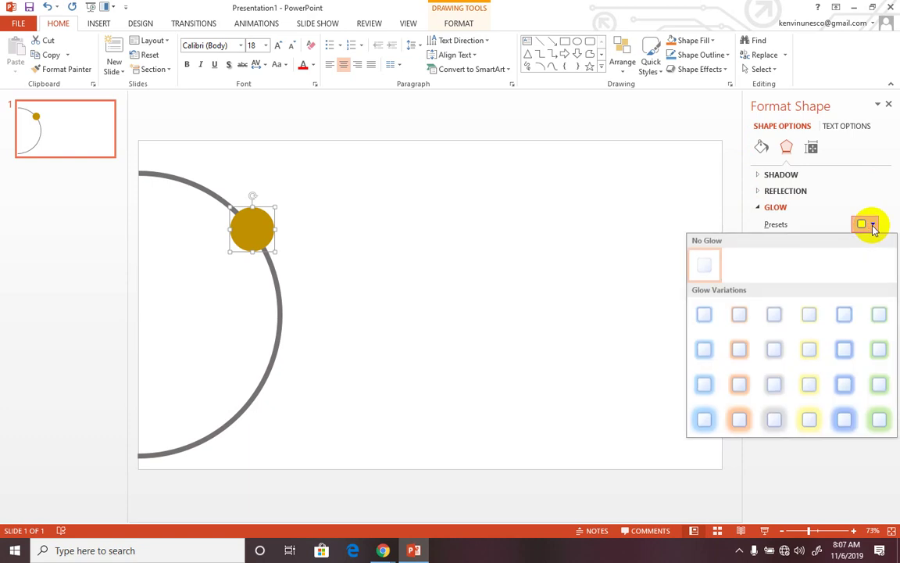
click(841, 194)
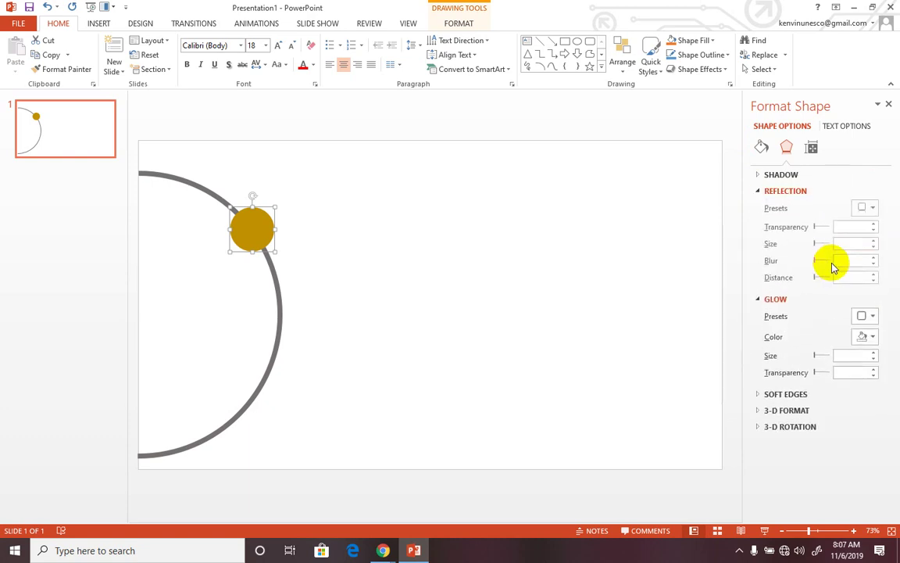
click(772, 395)
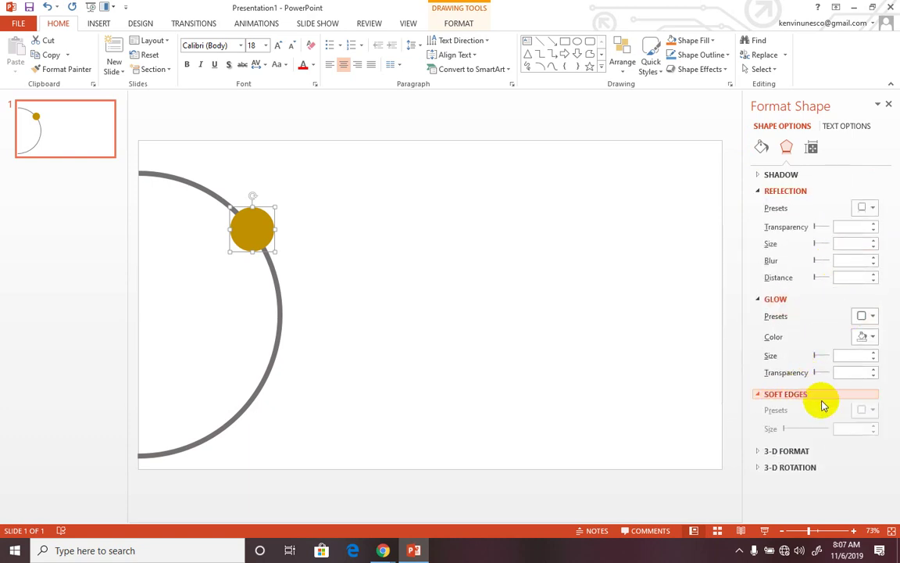
click(768, 451)
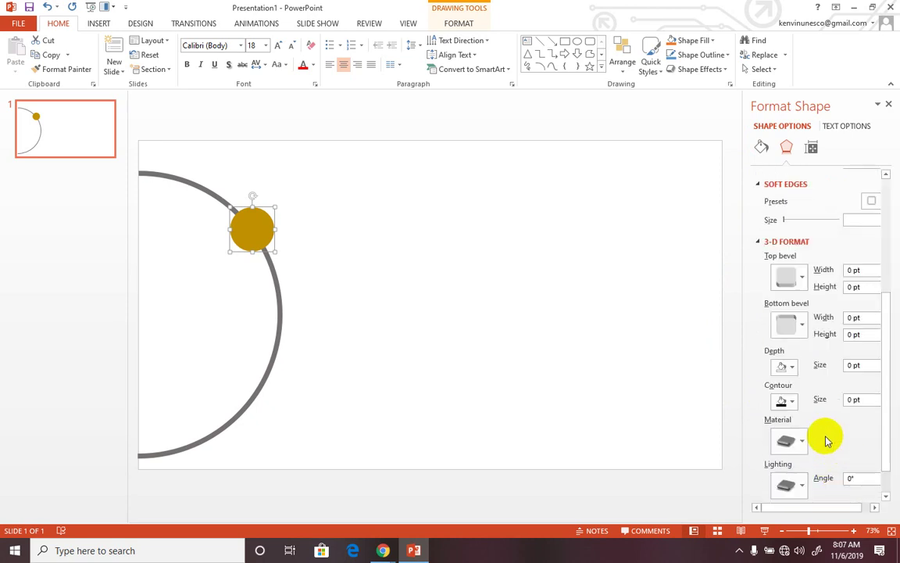
click(802, 327)
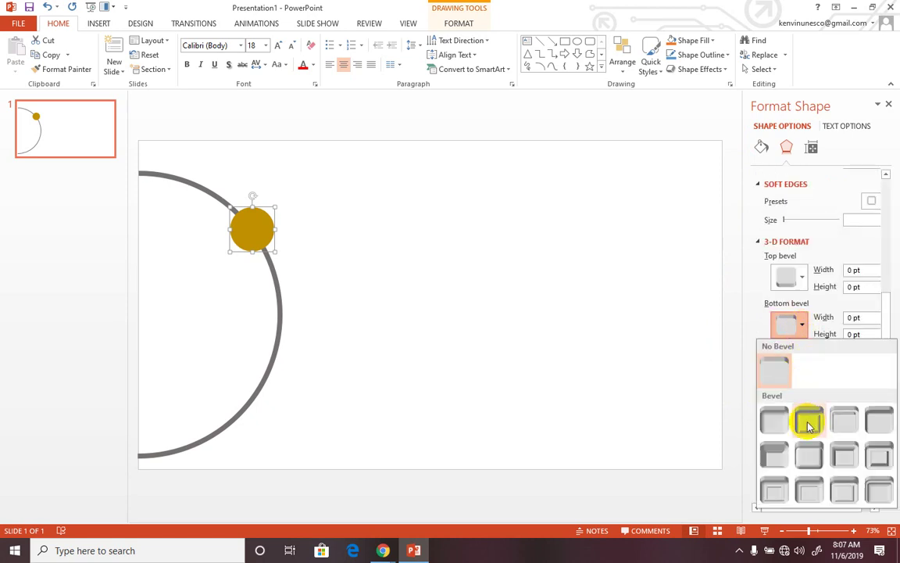
click(809, 420)
click(489, 303)
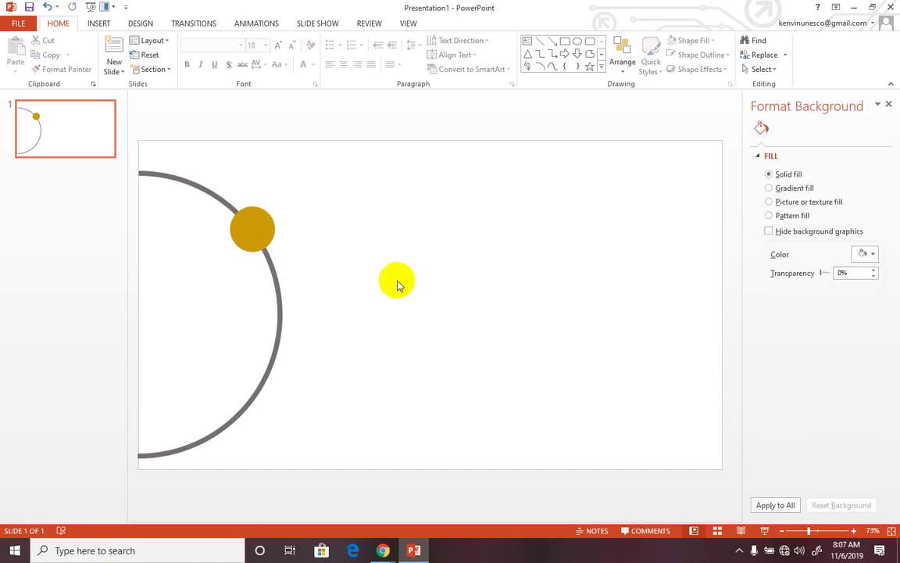
Add a text box reading 'Text your here' level with the gold circle.
click(527, 41)
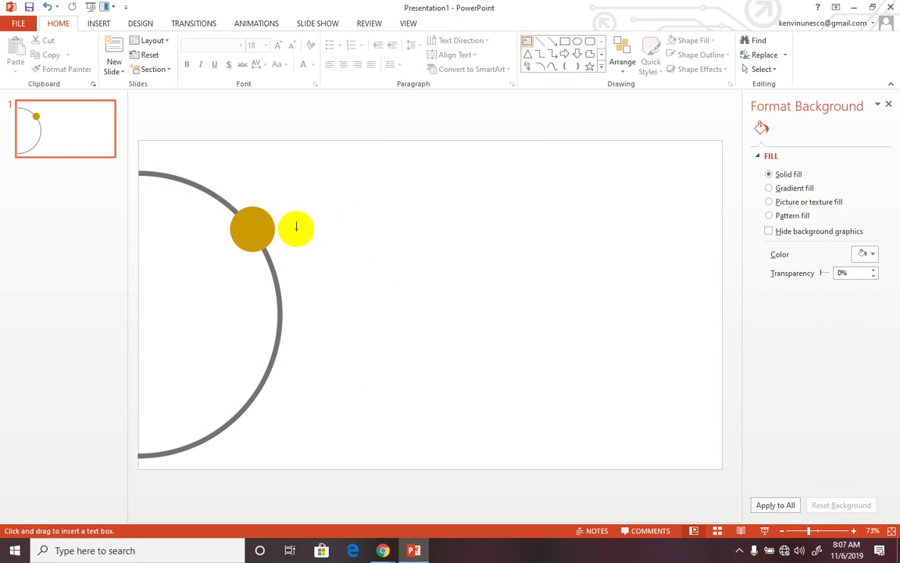
click(296, 228)
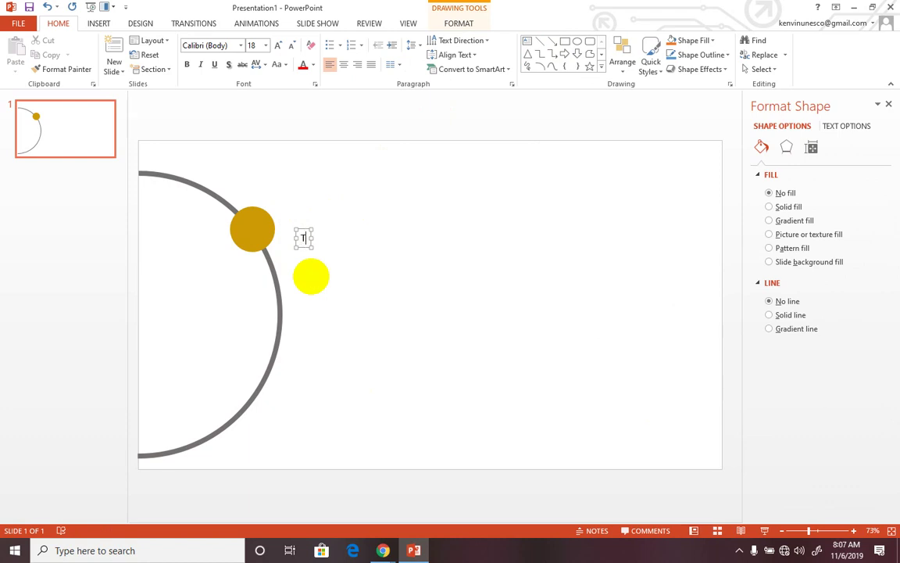
text(Text )
text(you)
text(r)
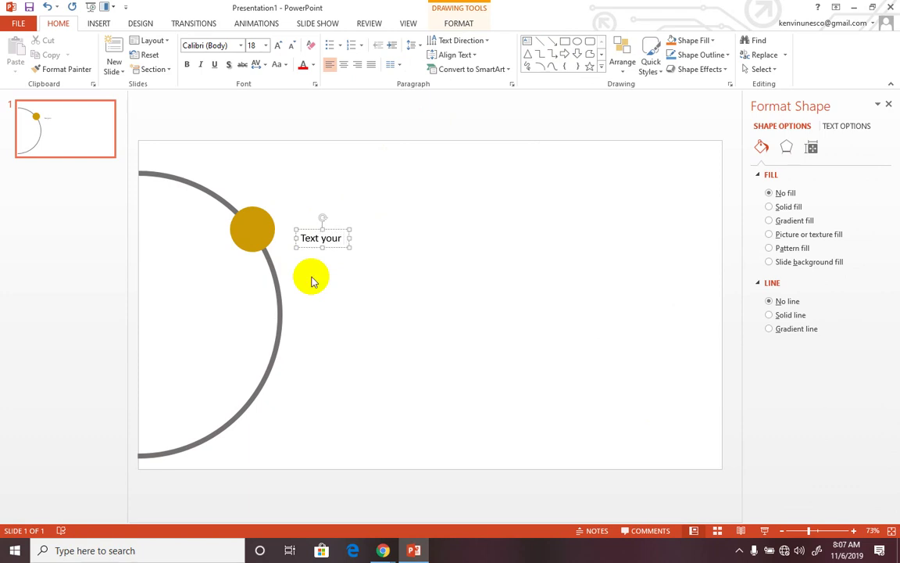
text( here)
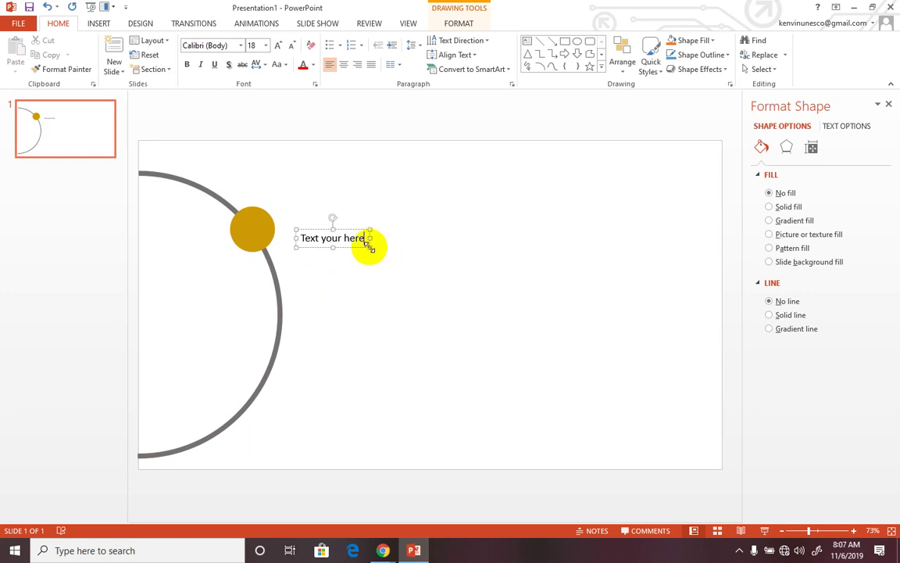
mouse_move(370, 245)
mouse_down()
mouse_move(386, 252)
mouse_move(341, 242)
mouse_move(335, 216)
mouse_up()
Colour the label's text dark blue.
triple_click(321, 225)
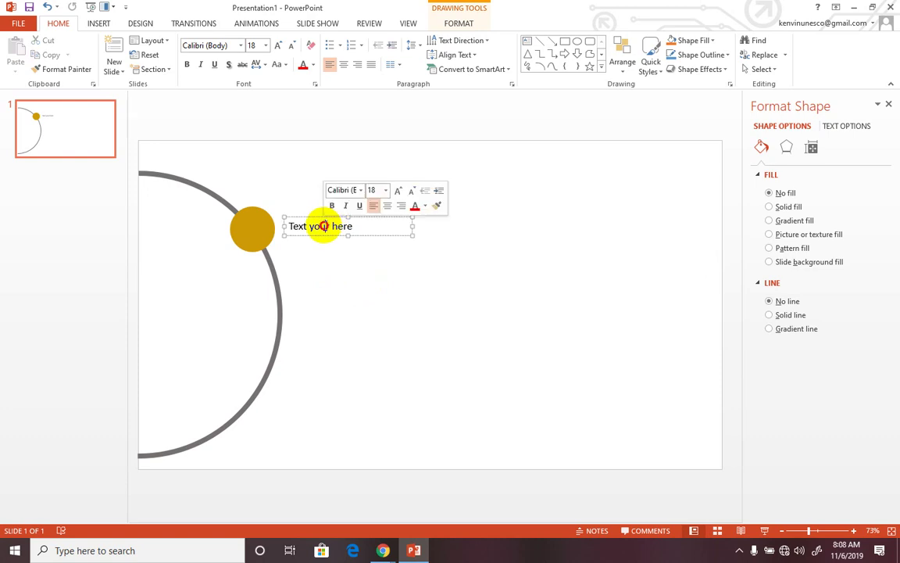
click(425, 206)
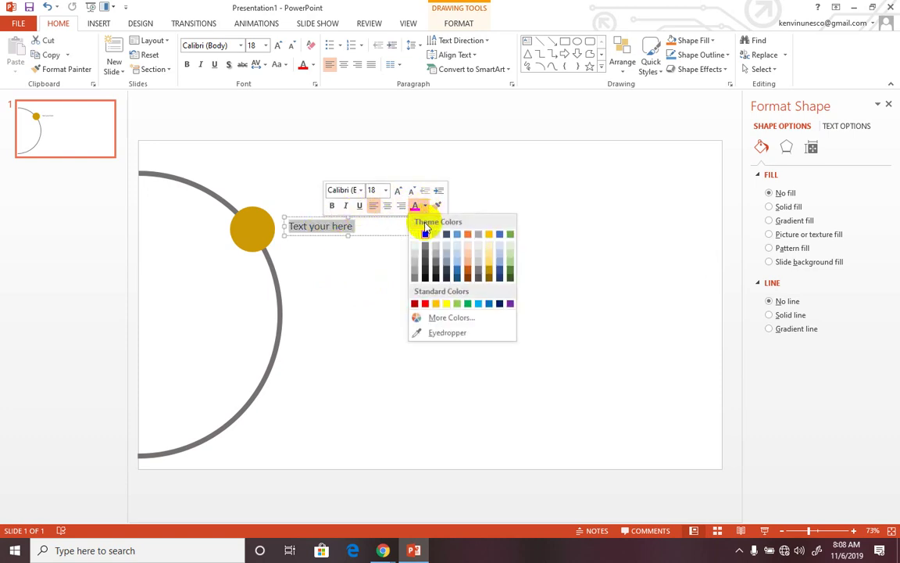
click(460, 274)
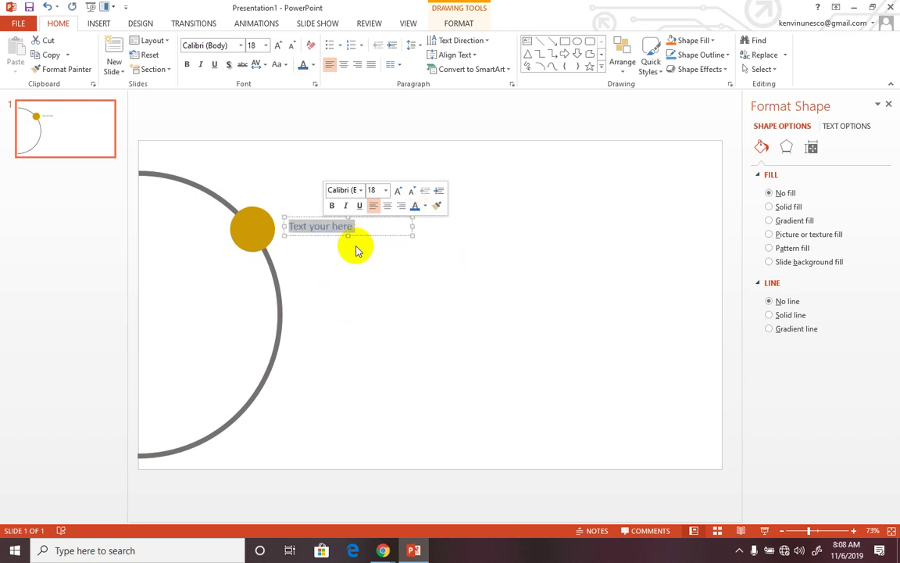
click(352, 249)
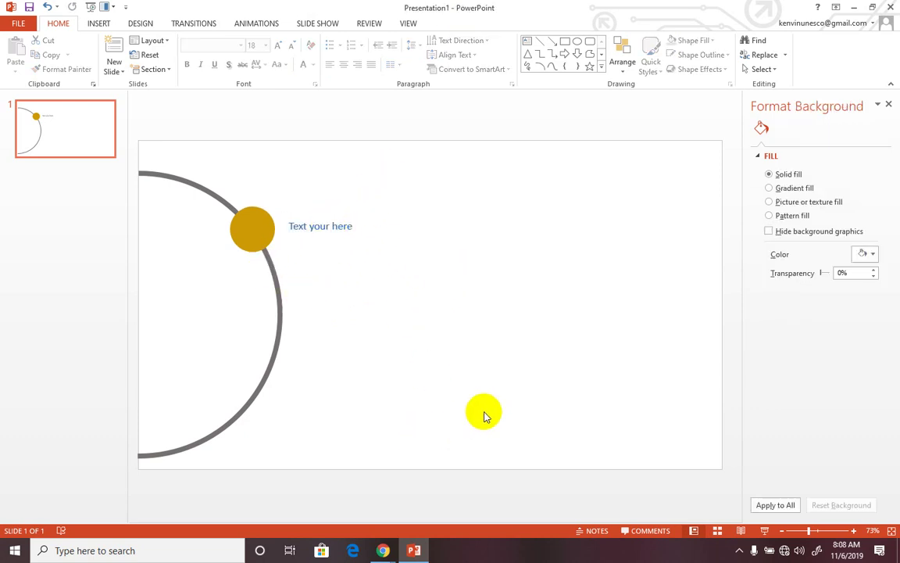
right_click(555, 393)
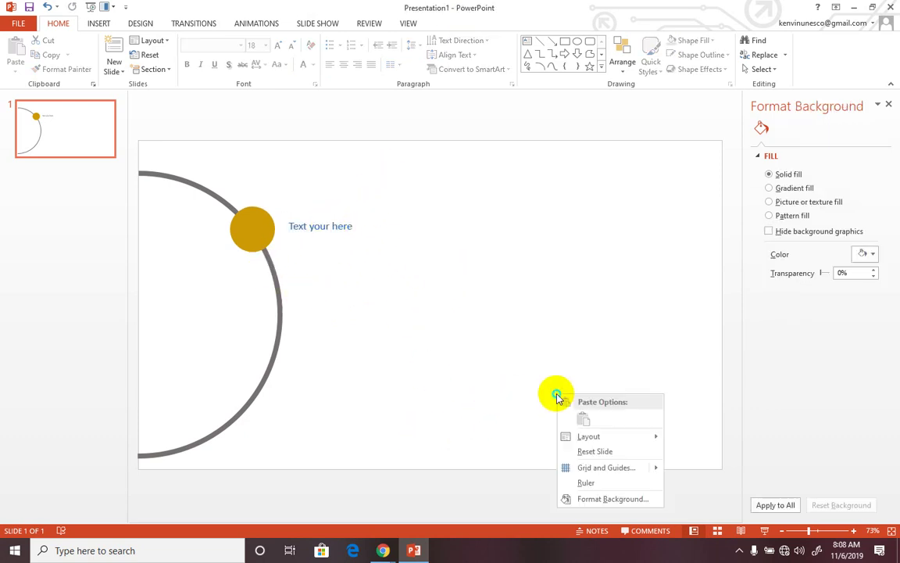
Give the slide background a solid light green fill.
click(583, 497)
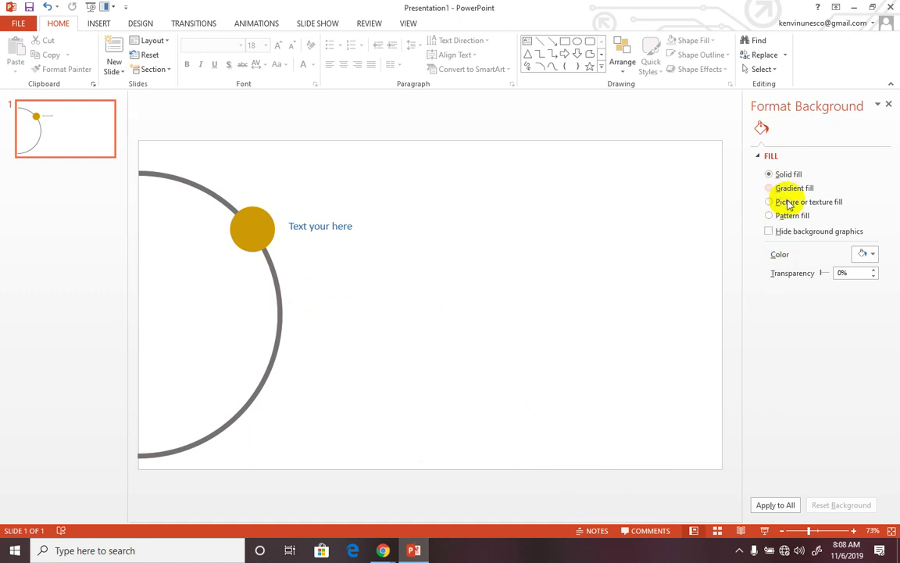
click(871, 254)
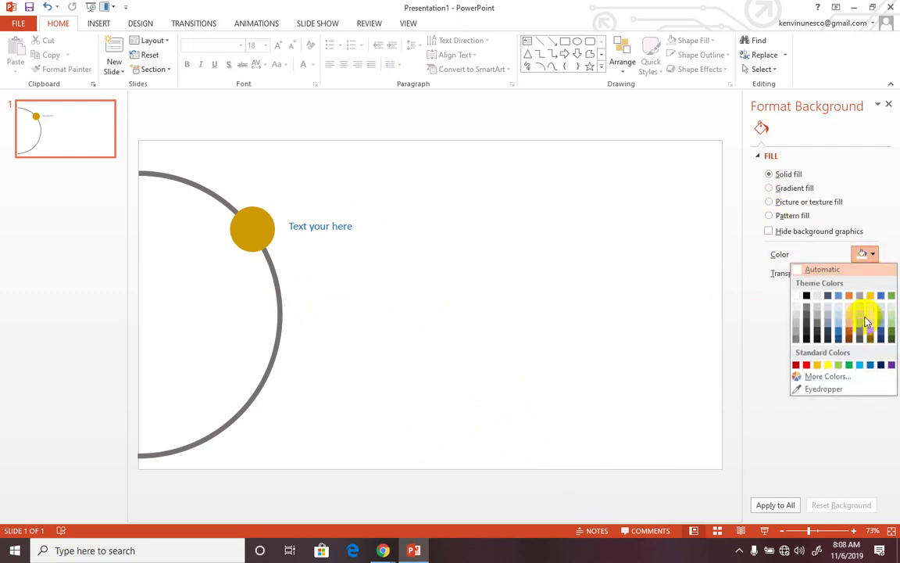
click(891, 315)
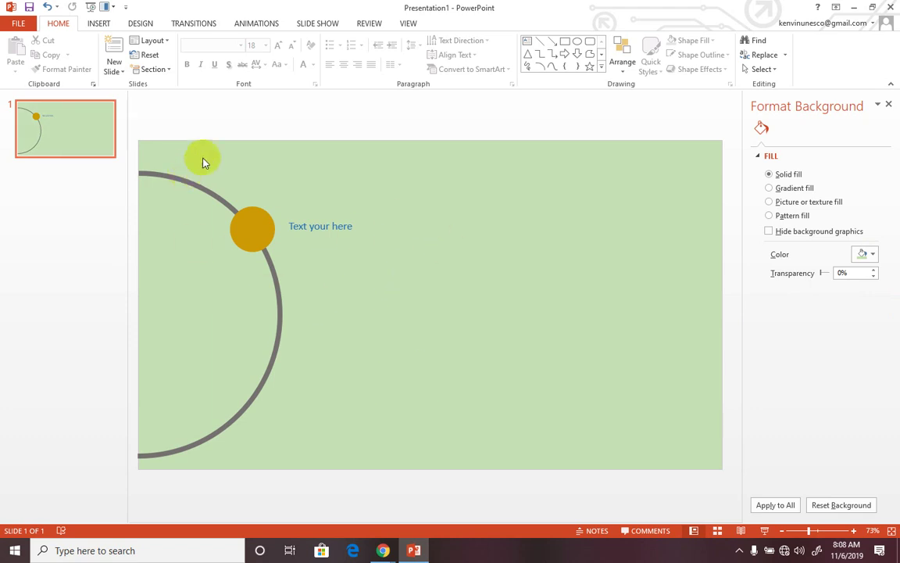
click(338, 235)
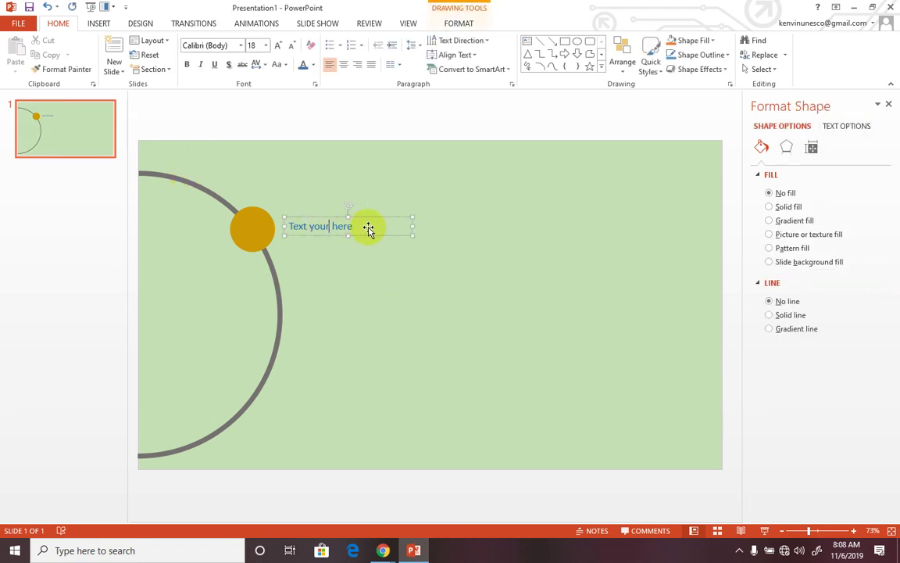
Enlarge the 'Text your here' label to 32 pt and snug it beside the gold circle.
triple_click(338, 230)
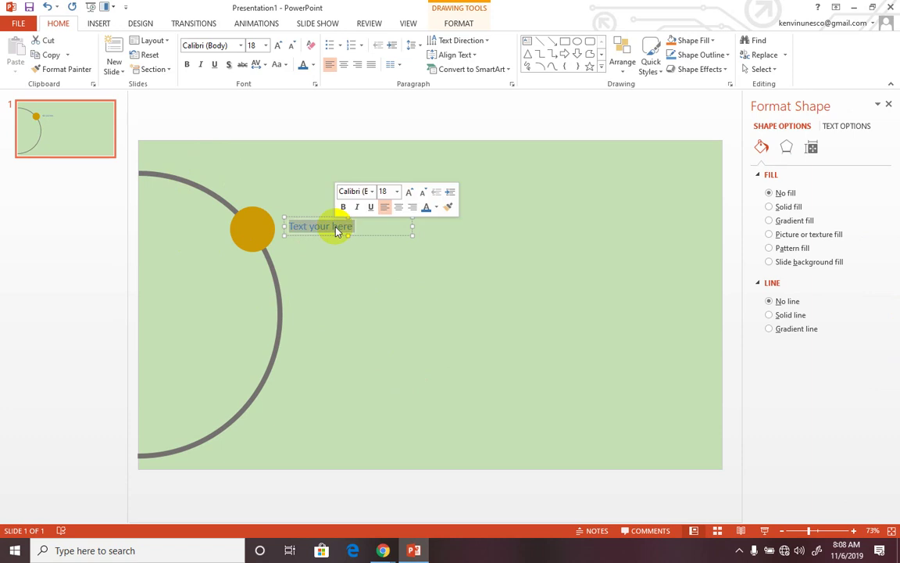
key(ctrl+shift+period)
key(ctrl+shift+period)
key(ctrl+shift+period)
key(ctrl+shift+period)
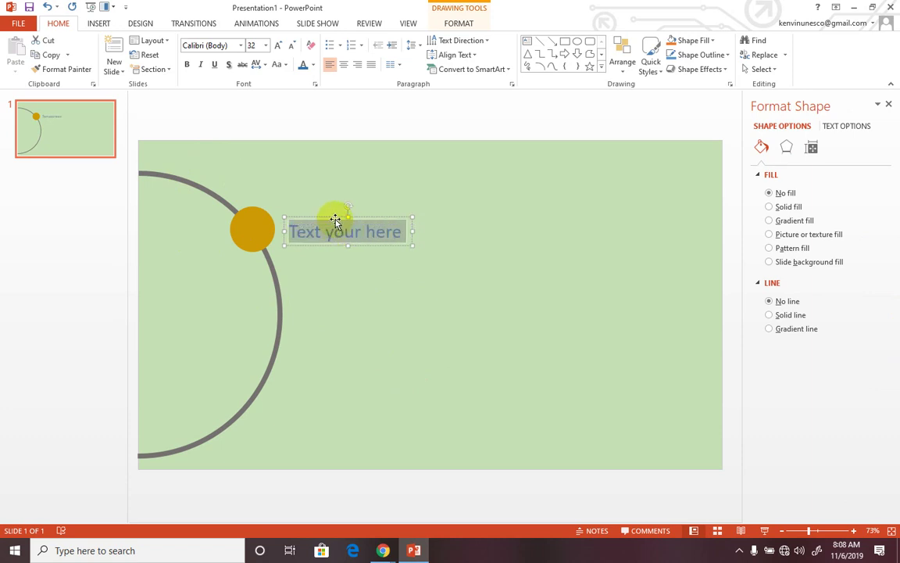
mouse_move(335, 218)
mouse_down()
mouse_move(337, 209)
mouse_move(337, 217)
mouse_up()
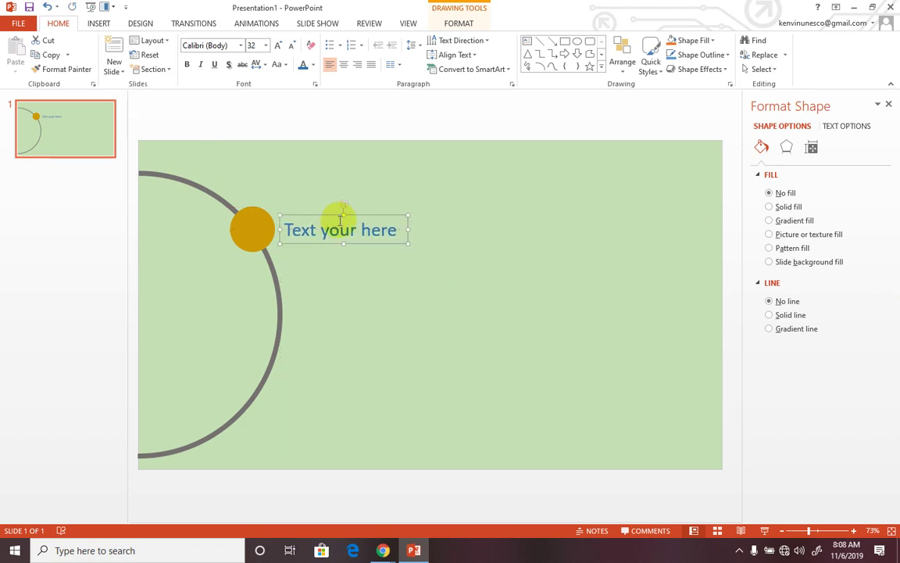
click(443, 346)
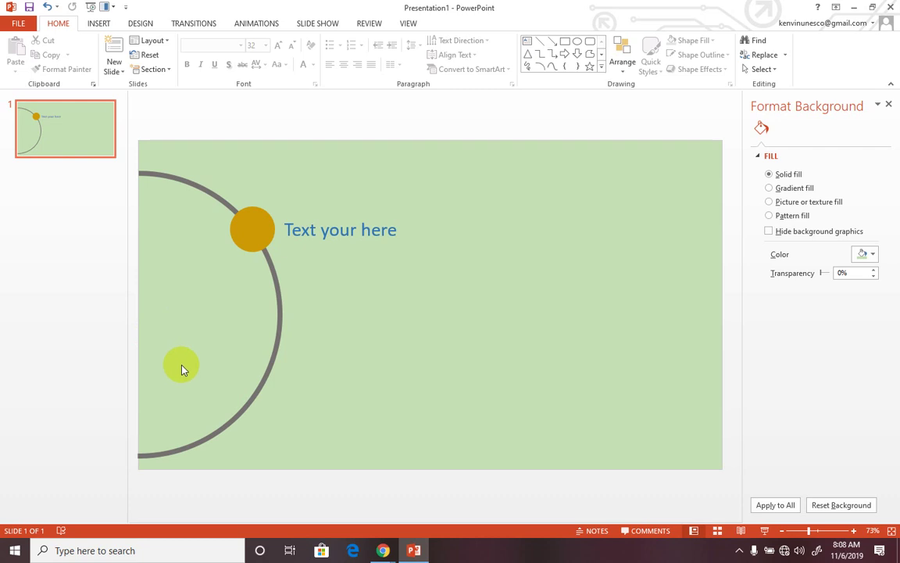
click(257, 235)
Copy the circle and label twice down the arc to make second and third pairs.
shift+click(316, 231)
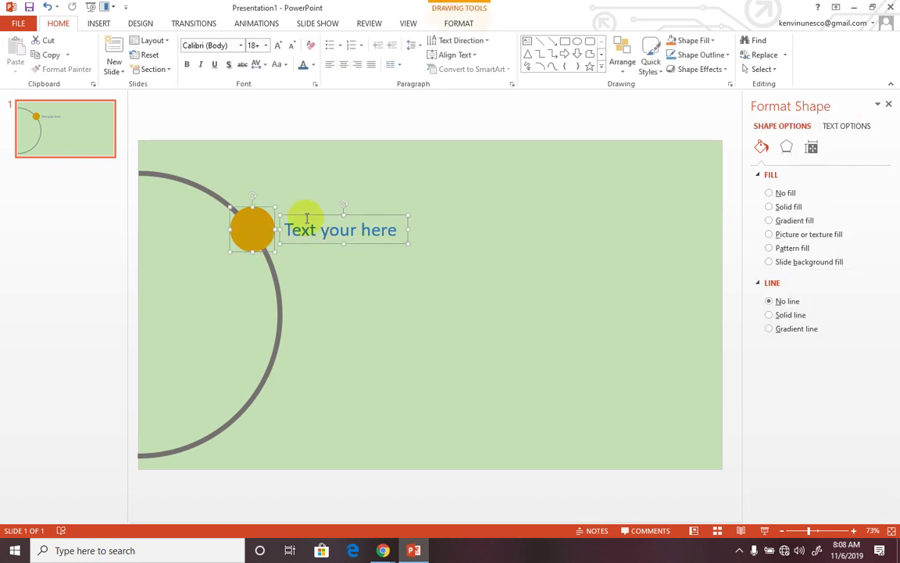
drag(307, 222, 335, 295)
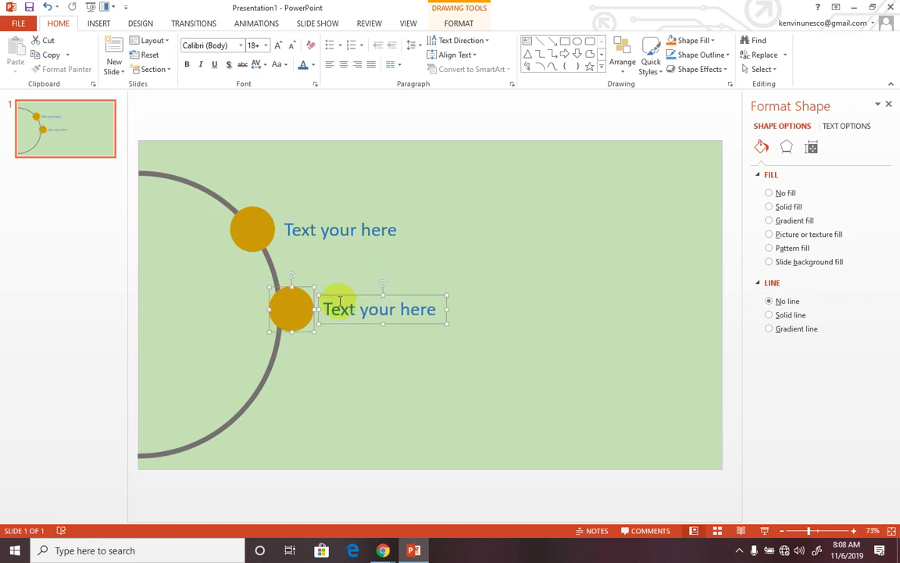
key(ctrl+d)
mouse_move(383, 375)
mouse_down()
mouse_move(323, 378)
mouse_move(324, 367)
mouse_up()
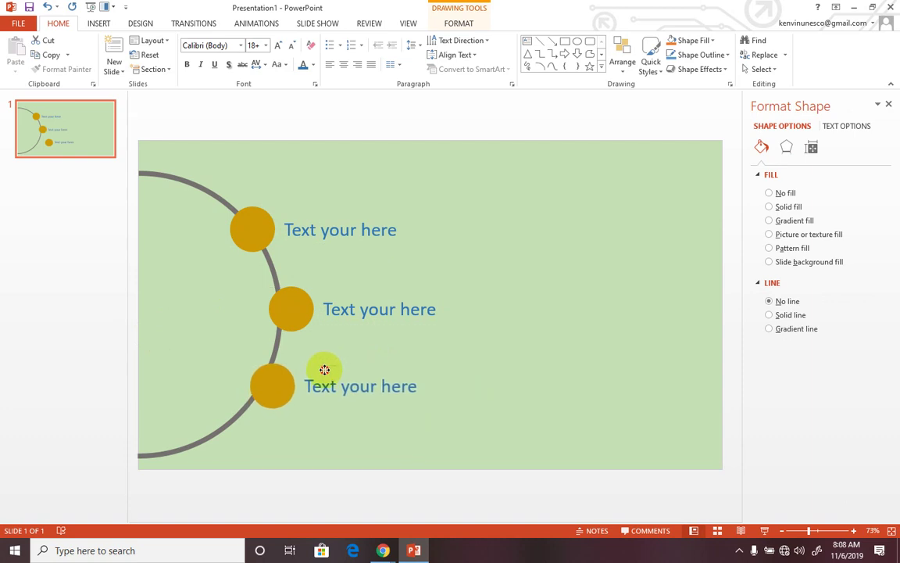
Move the second and third circle-label pairs up to even their spacing on the arc.
click(302, 308)
shift+click(351, 308)
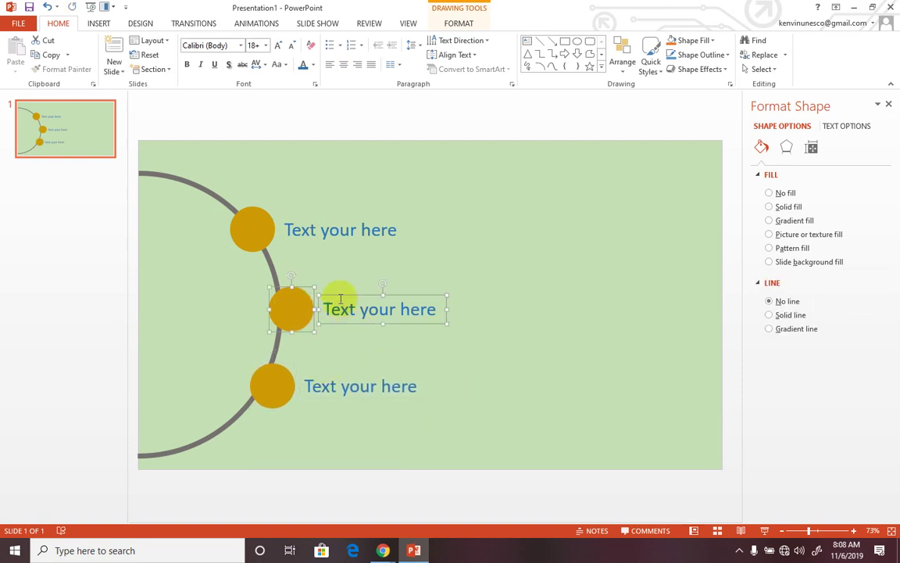
drag(337, 295, 336, 278)
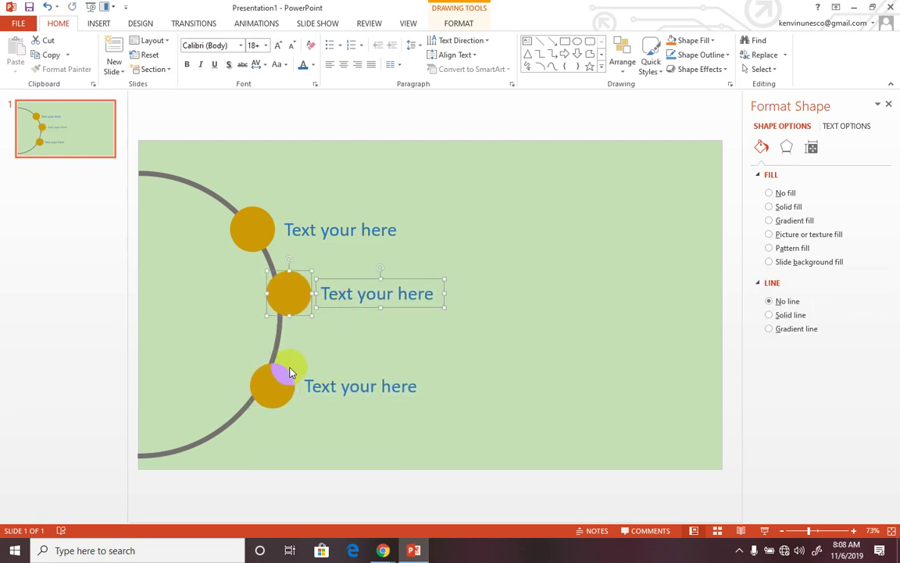
click(296, 381)
shift+click(321, 382)
drag(321, 367, 333, 343)
click(292, 301)
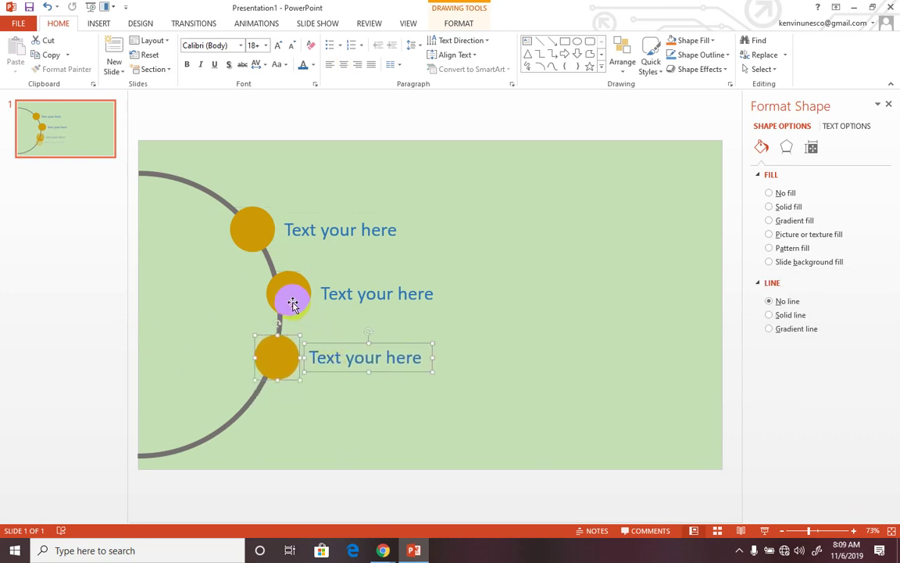
click(343, 295)
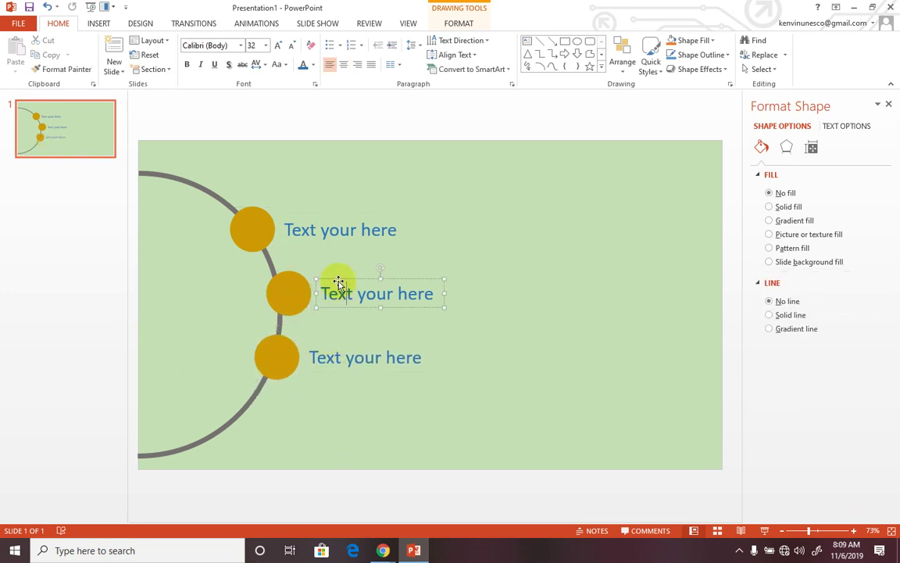
drag(339, 278, 339, 279)
shift+click(296, 293)
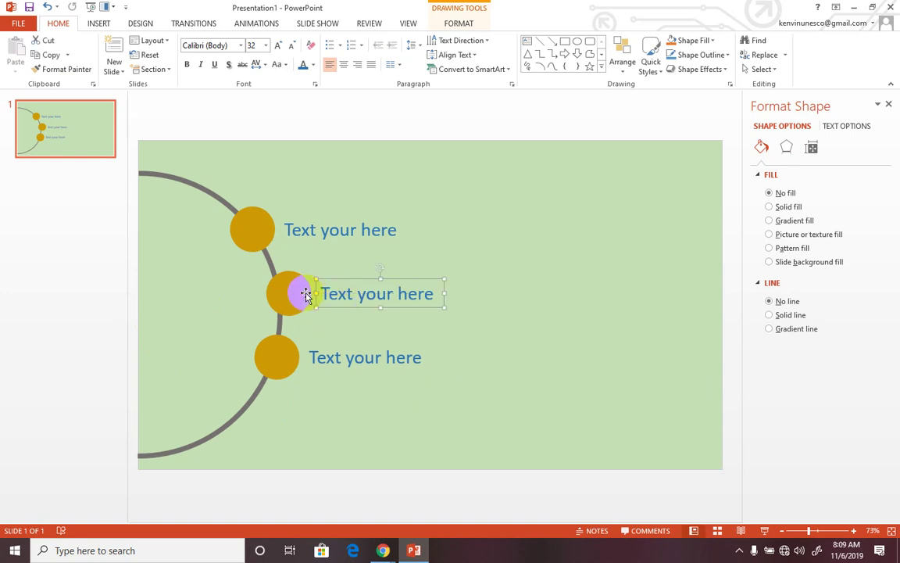
drag(328, 280, 326, 268)
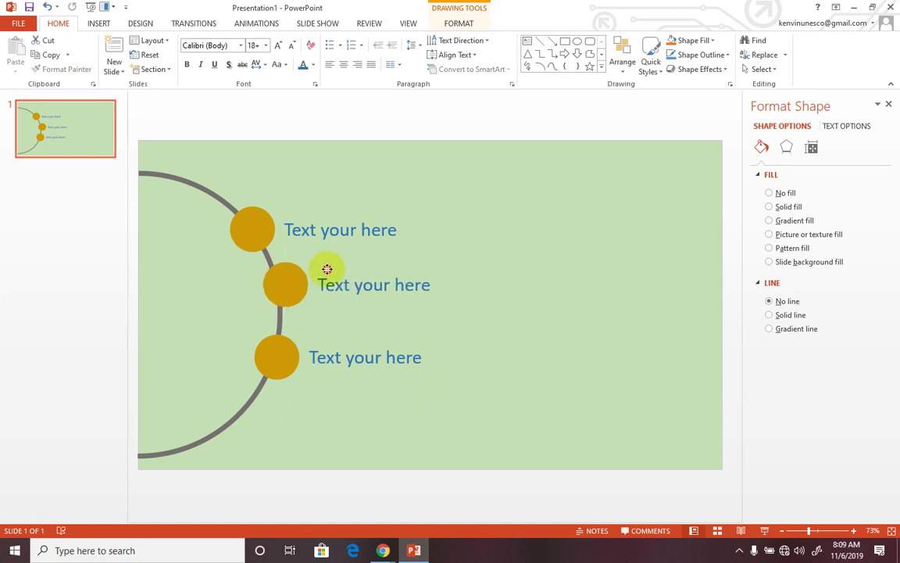
Fine-tune the third and first pairs so all sit evenly along the arc.
click(283, 357)
shift+click(321, 347)
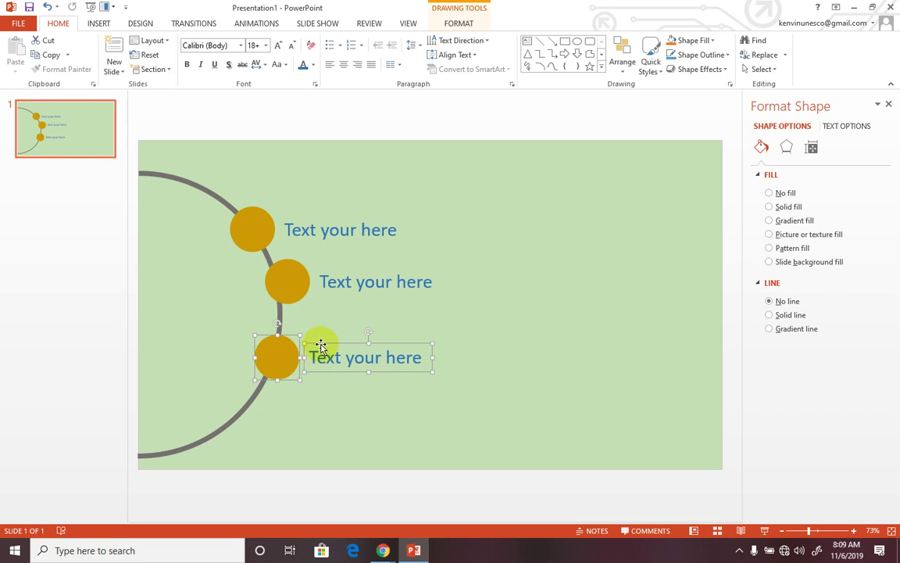
drag(322, 344, 327, 330)
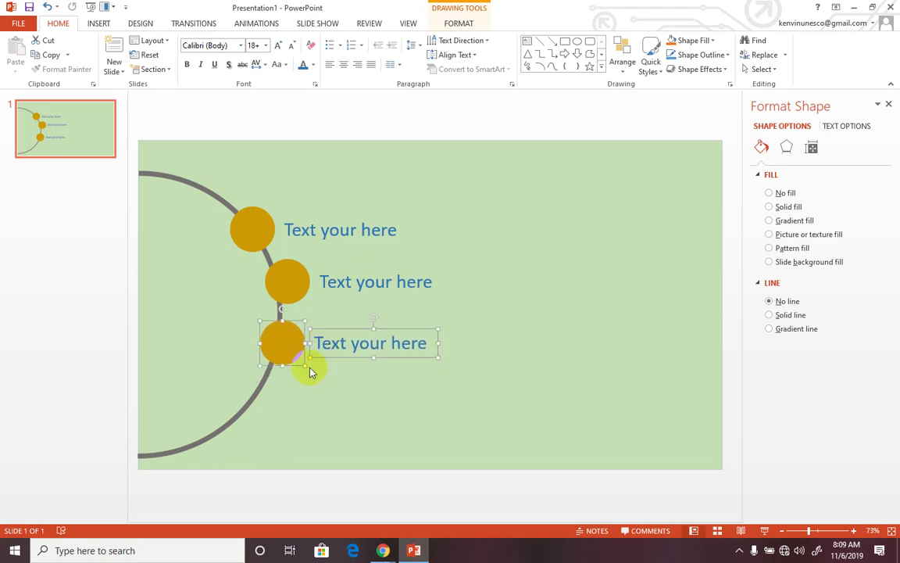
click(271, 222)
shift+click(311, 225)
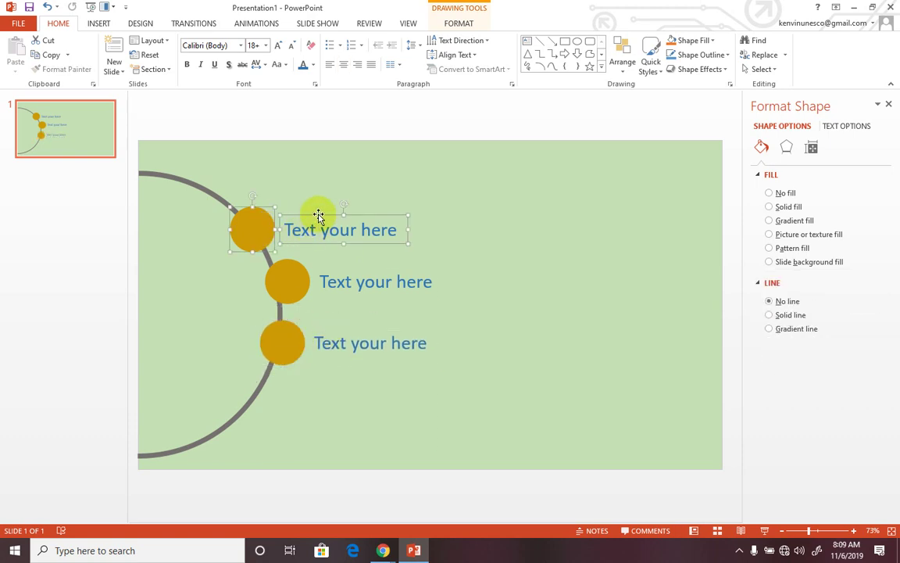
click(317, 212)
drag(318, 212, 317, 206)
click(333, 402)
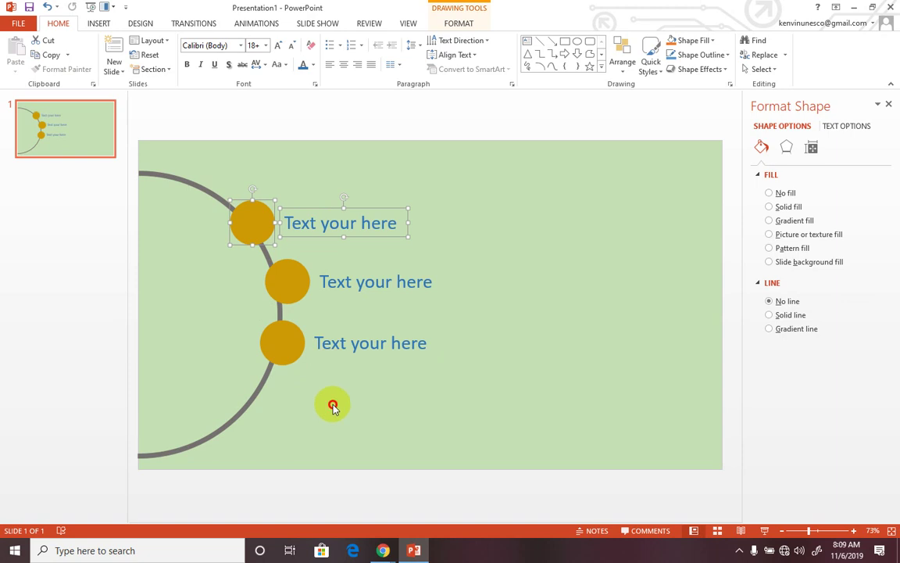
Duplicate the third circle and label and place the copy at the arc's bottom.
click(282, 351)
shift+click(338, 346)
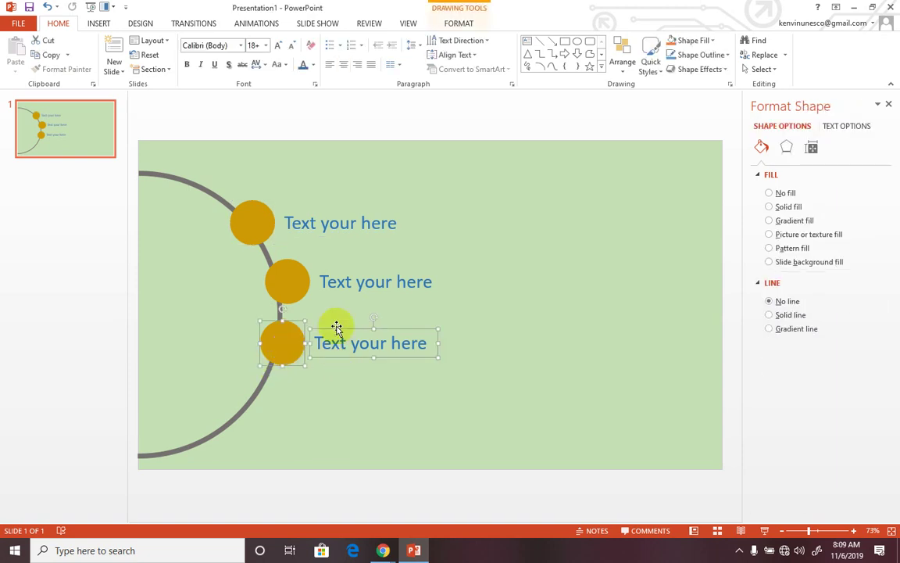
key(ctrl+d)
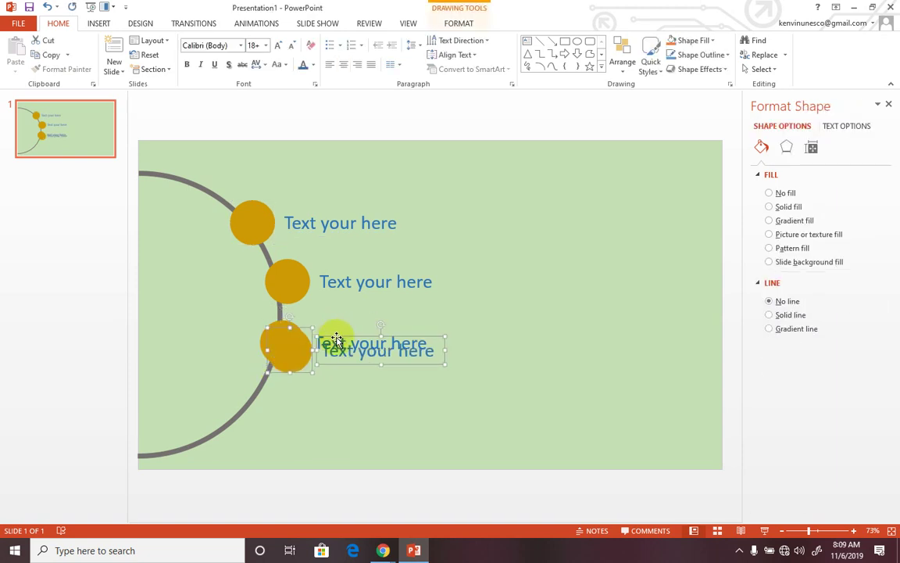
drag(336, 341, 303, 413)
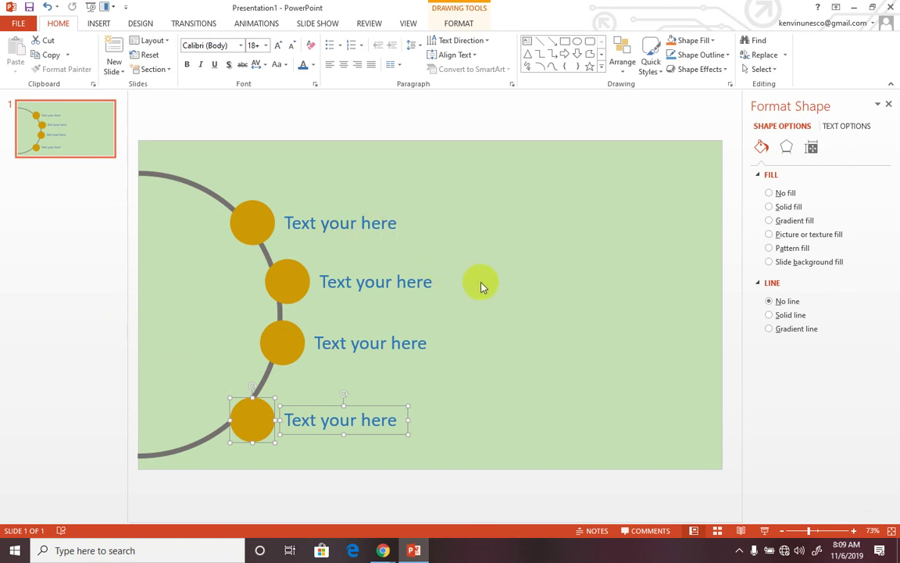
Draw a tall blue triangle with no outline on the slide's right.
click(528, 54)
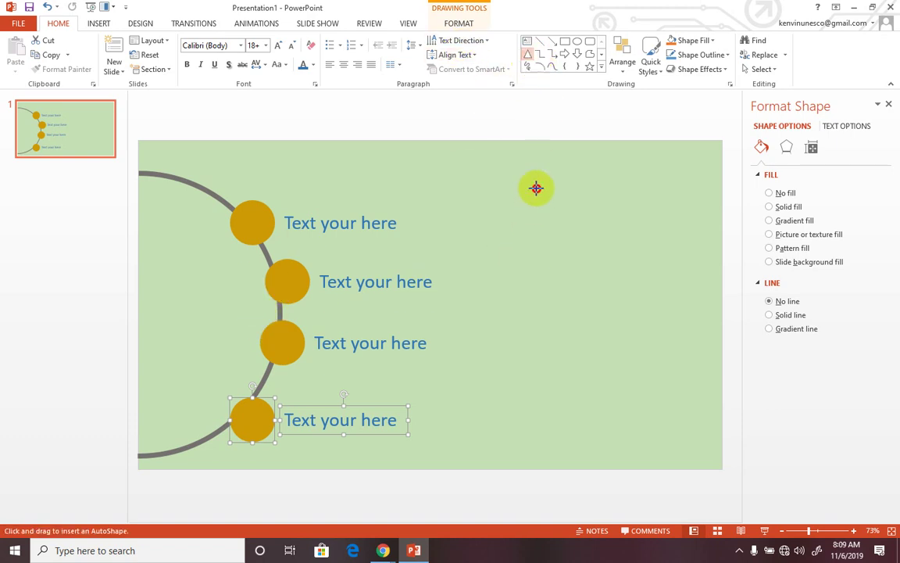
mouse_move(534, 172)
mouse_down()
mouse_move(563, 312)
mouse_move(551, 275)
mouse_up()
click(770, 345)
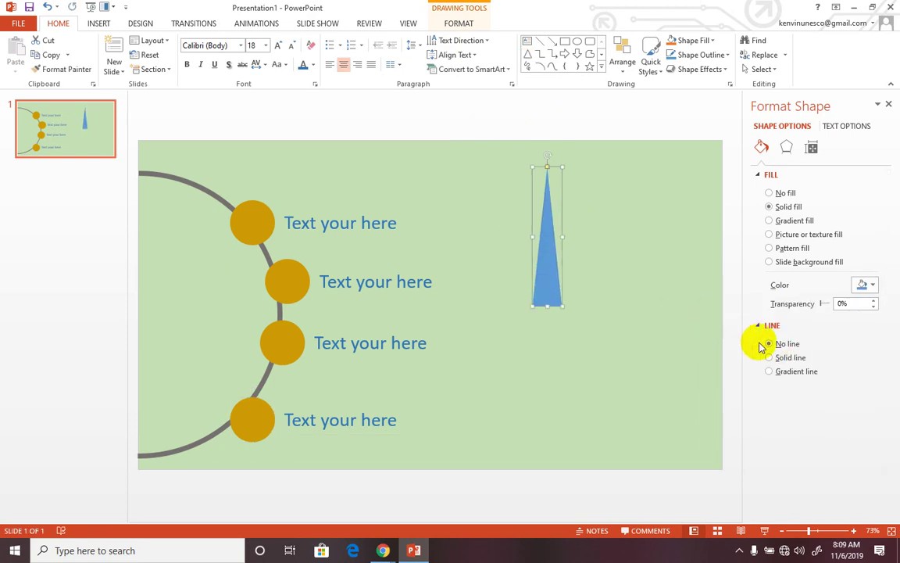
click(557, 283)
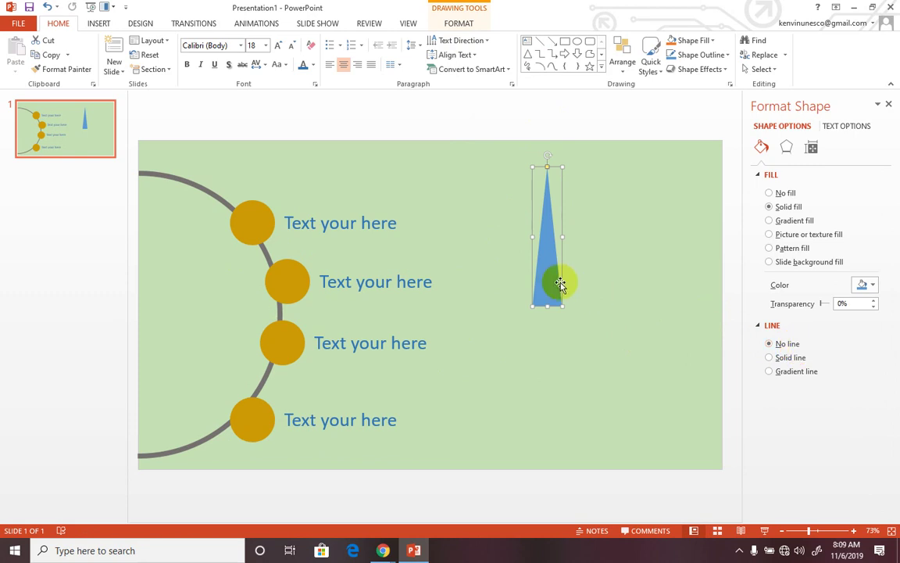
click(552, 290)
drag(551, 286, 553, 284)
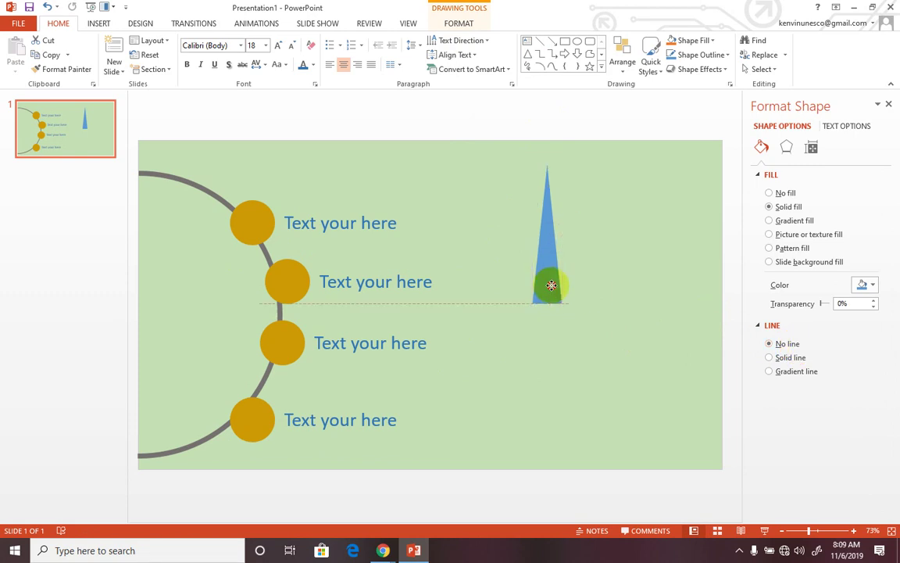
click(545, 271)
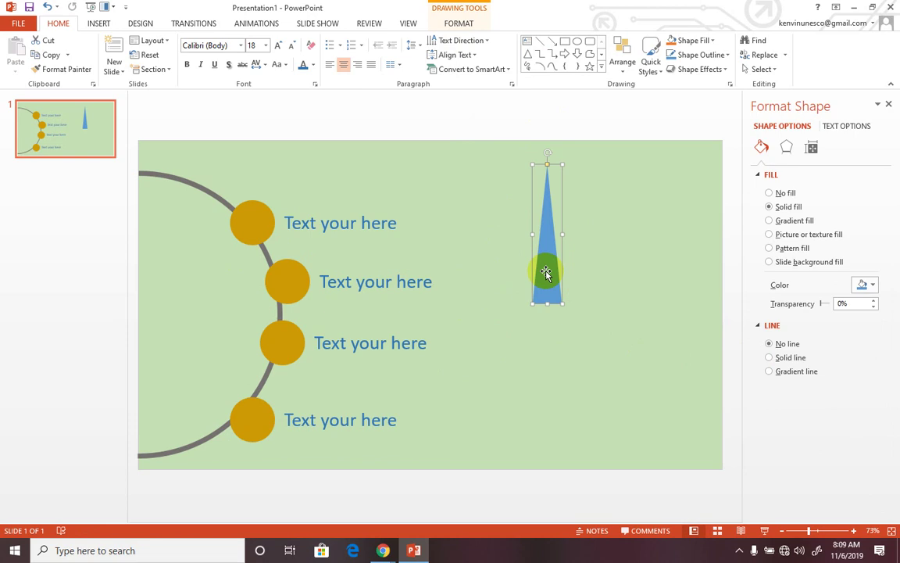
Place an identical copy of the triangle beside the first one.
drag(547, 275, 547, 320)
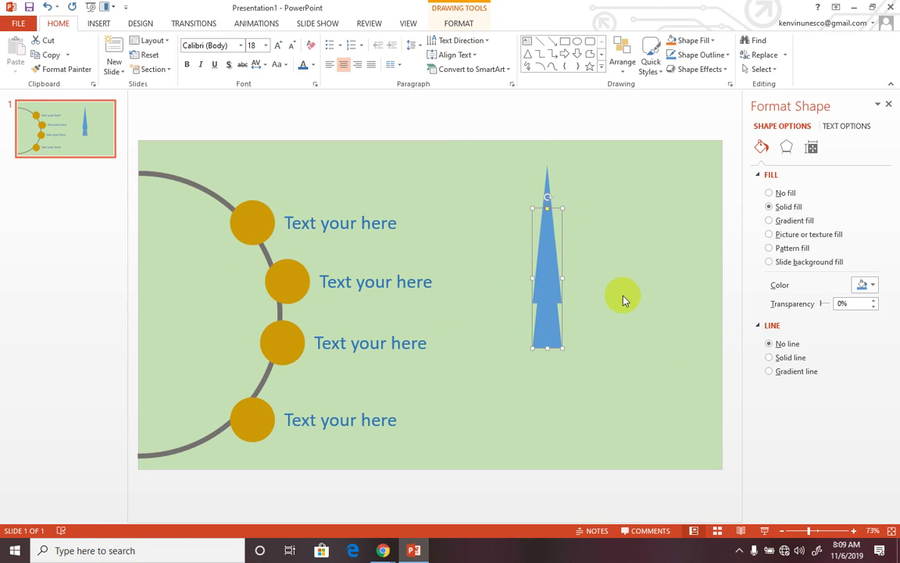
drag(559, 321, 600, 306)
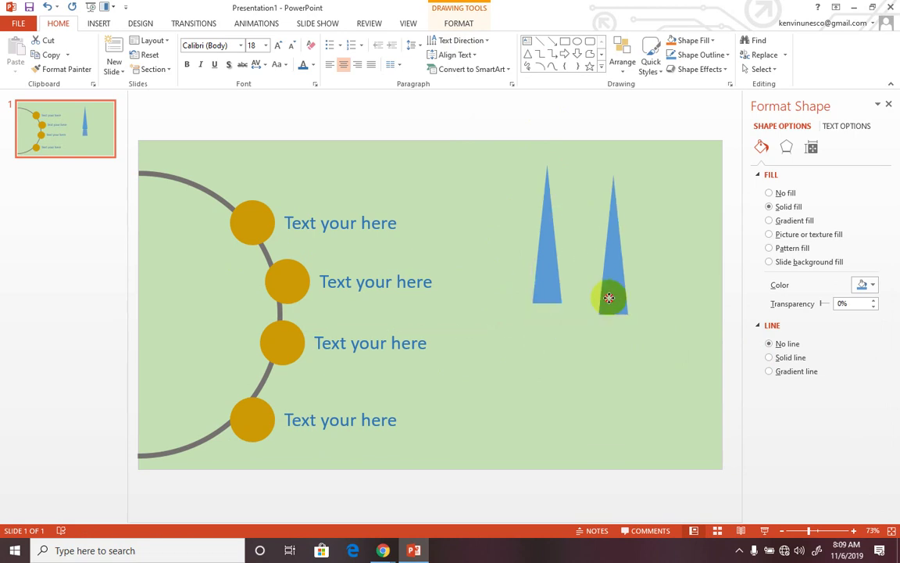
drag(601, 306, 630, 279)
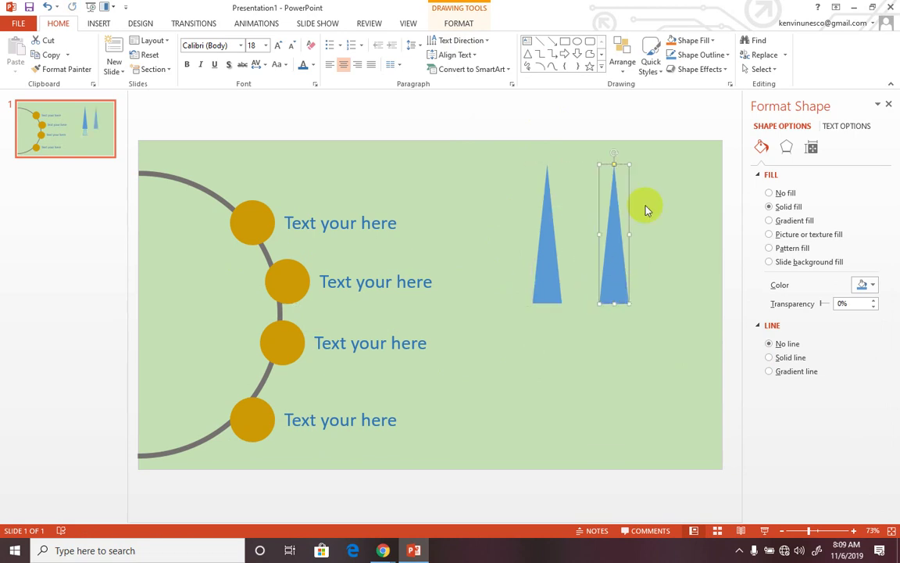
Flip the copied triangle vertically and place it below the first to form a double-pointed spike.
click(459, 23)
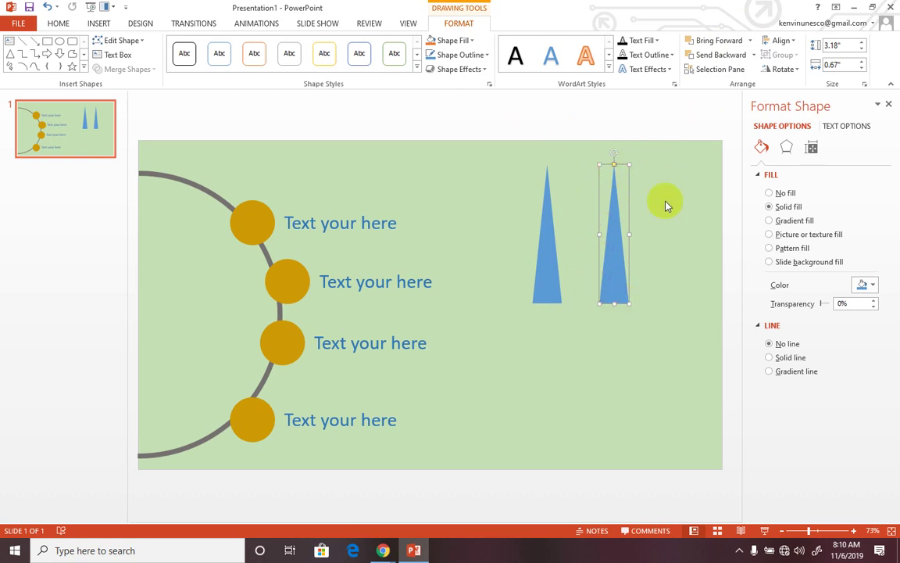
click(789, 69)
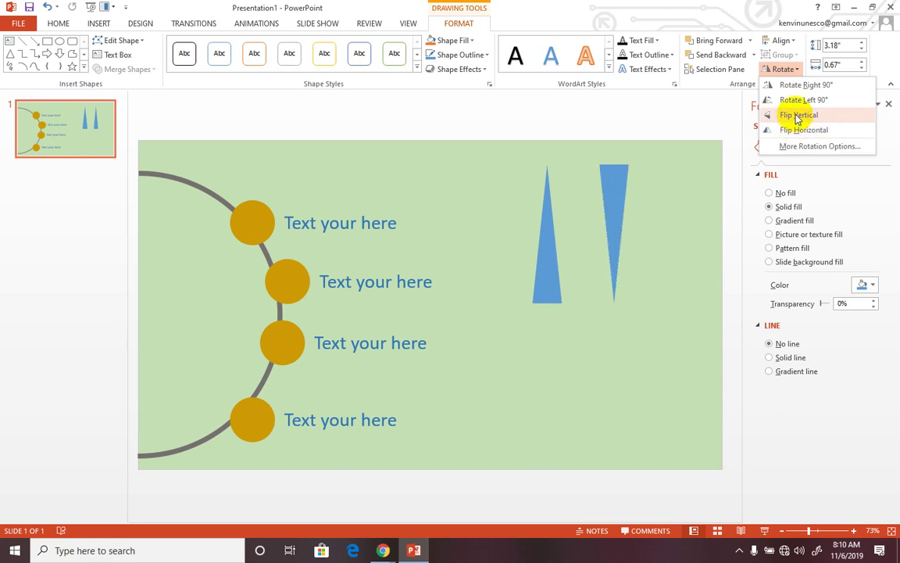
click(797, 115)
mouse_move(615, 181)
mouse_down()
mouse_move(554, 331)
mouse_move(550, 321)
mouse_up()
click(602, 308)
Set the lower triangle to No fill, then select it together with the blue upper triangle.
click(550, 322)
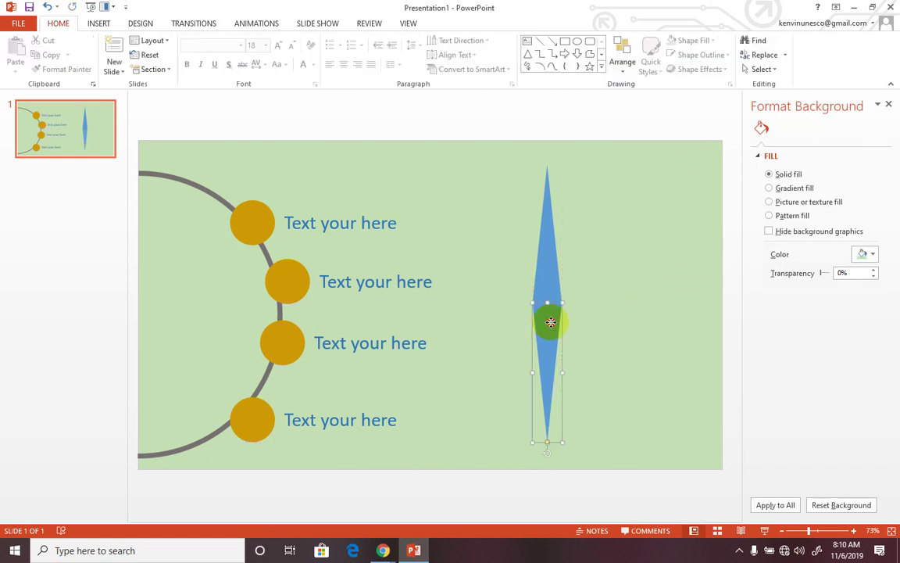
click(550, 278)
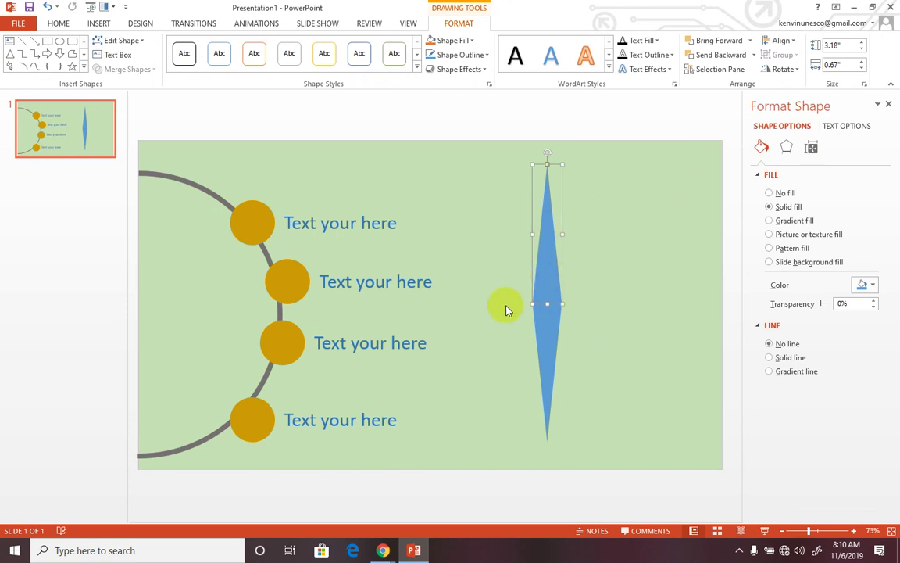
click(547, 334)
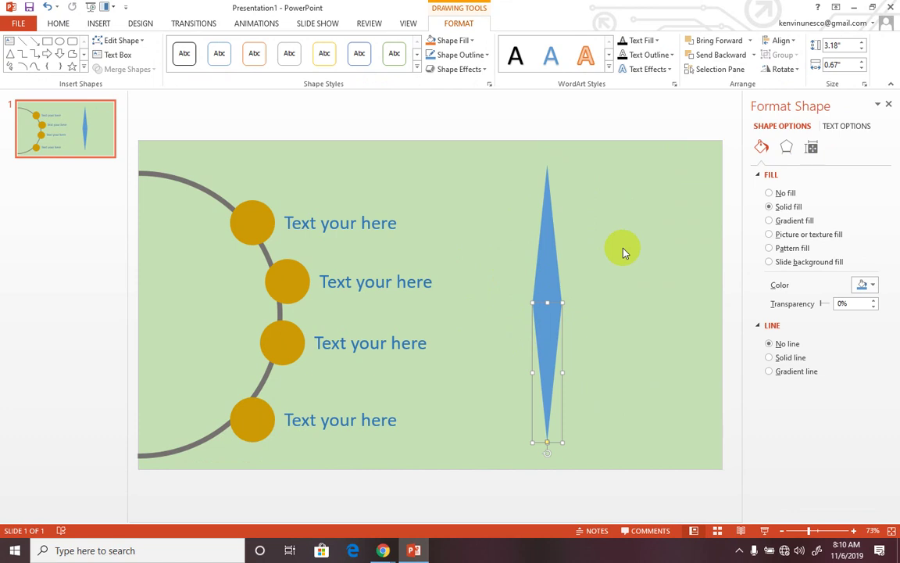
click(560, 377)
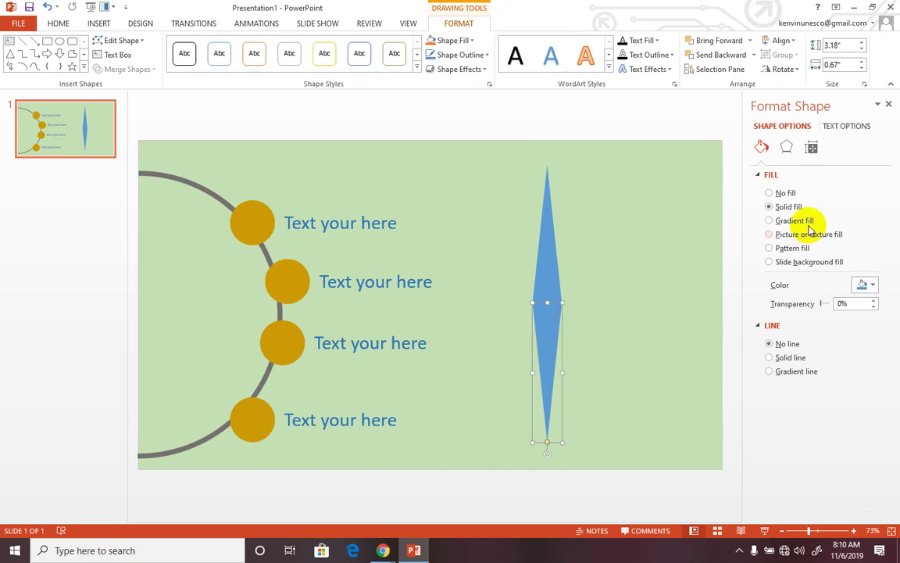
click(770, 194)
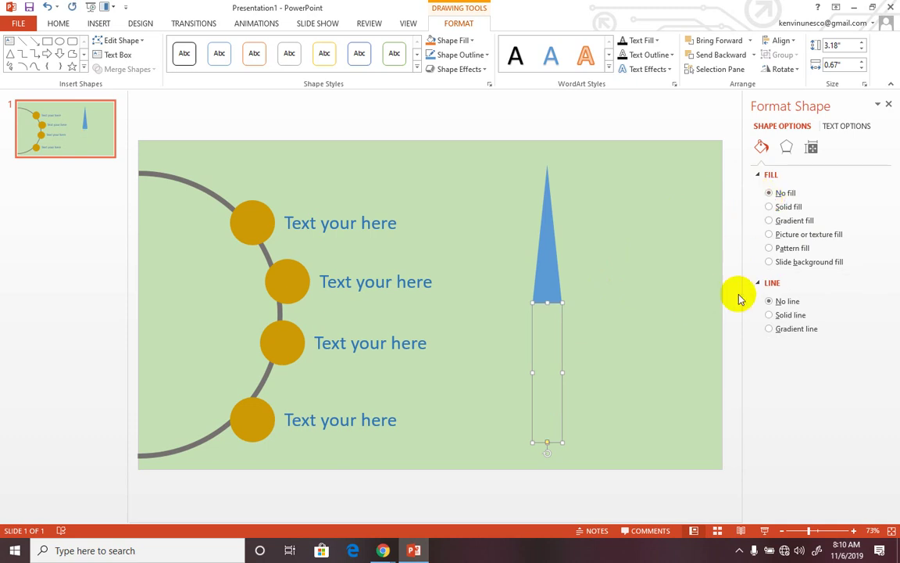
shift+click(545, 270)
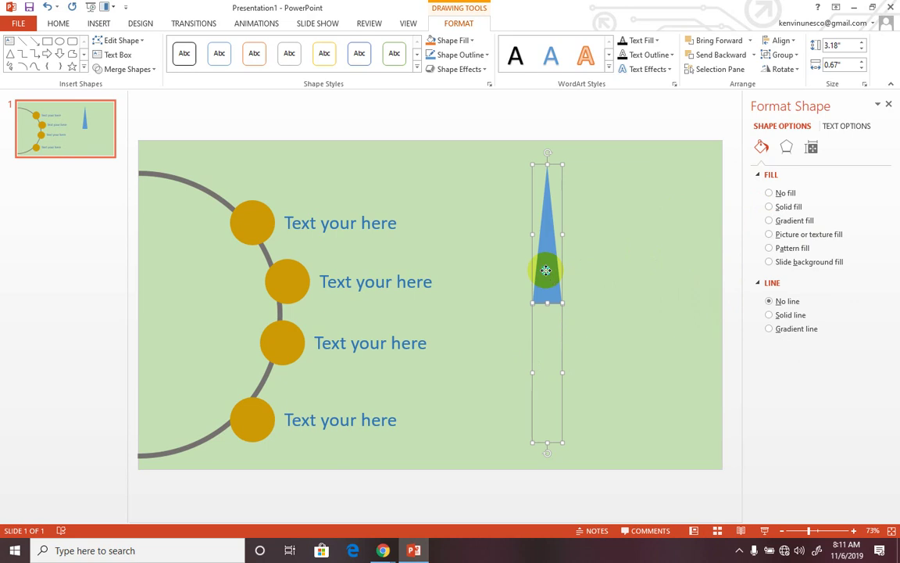
Group the two triangles into one pointer and move it to the slide's left edge.
right_click(544, 269)
mouse_move(577, 343)
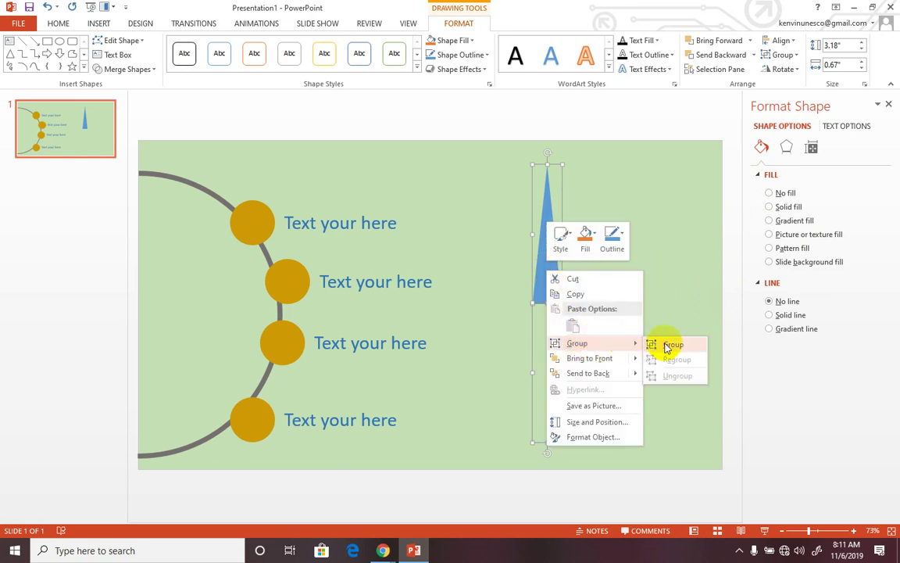
click(668, 345)
drag(551, 278, 155, 295)
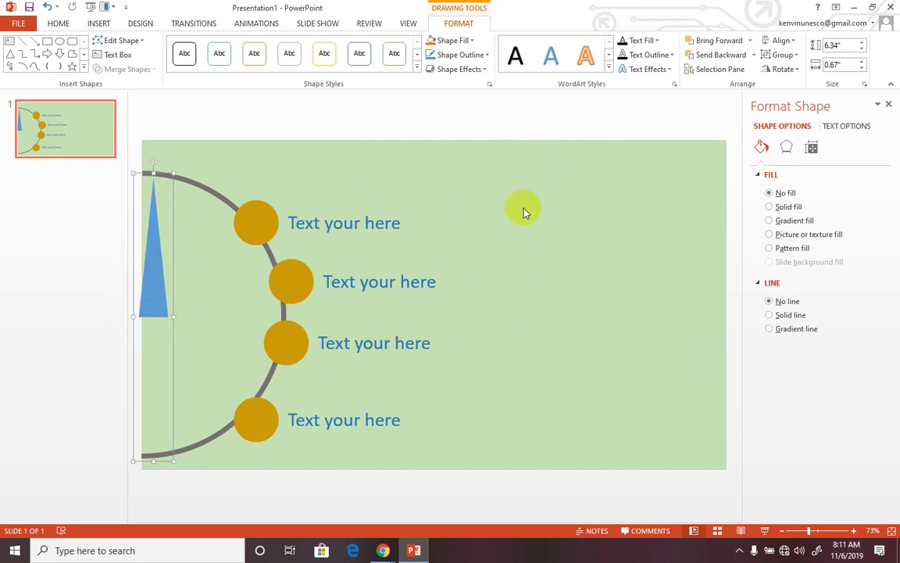
Pick the Oval shape from the Insert Shapes gallery.
click(98, 23)
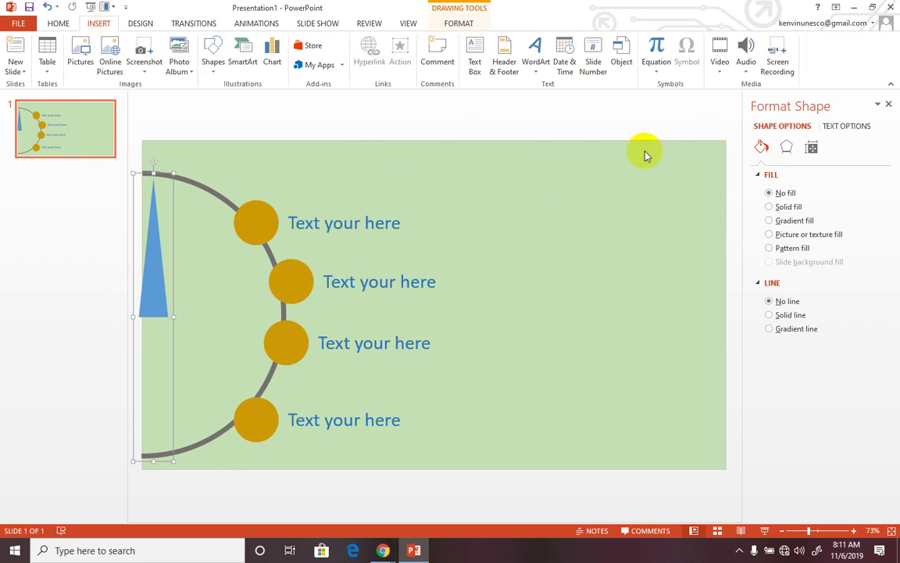
click(213, 58)
click(255, 96)
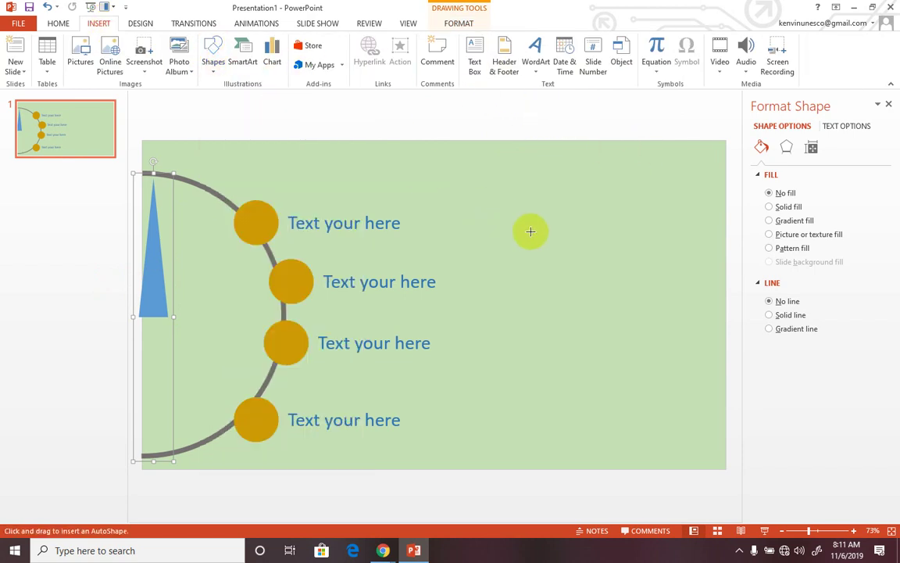
Draw a blue circle at the needle's base with No Line, then select the needle and circle together.
mouse_move(517, 224)
mouse_down()
mouse_move(554, 268)
mouse_move(225, 348)
mouse_move(160, 332)
mouse_up()
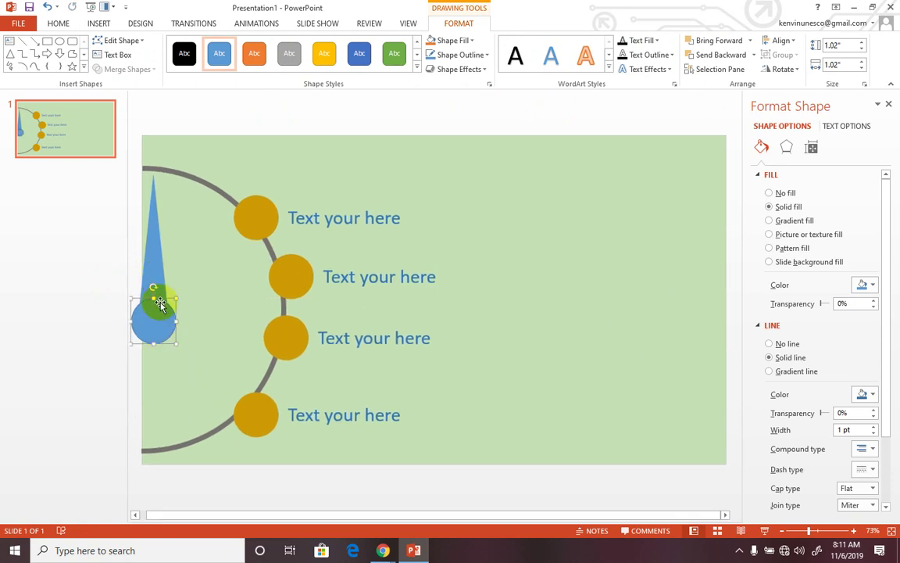
click(779, 345)
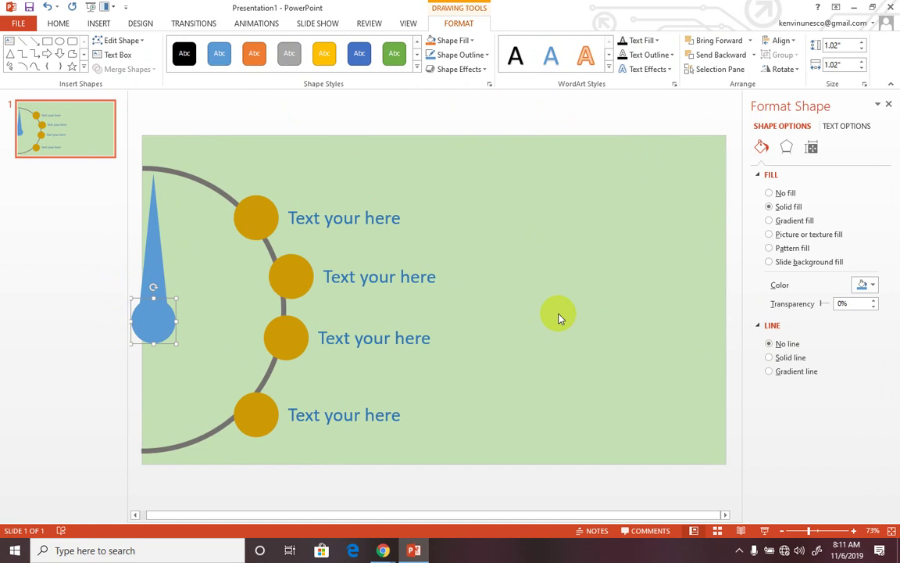
click(205, 336)
mouse_move(205, 336)
mouse_down()
mouse_move(156, 316)
mouse_move(155, 275)
mouse_up()
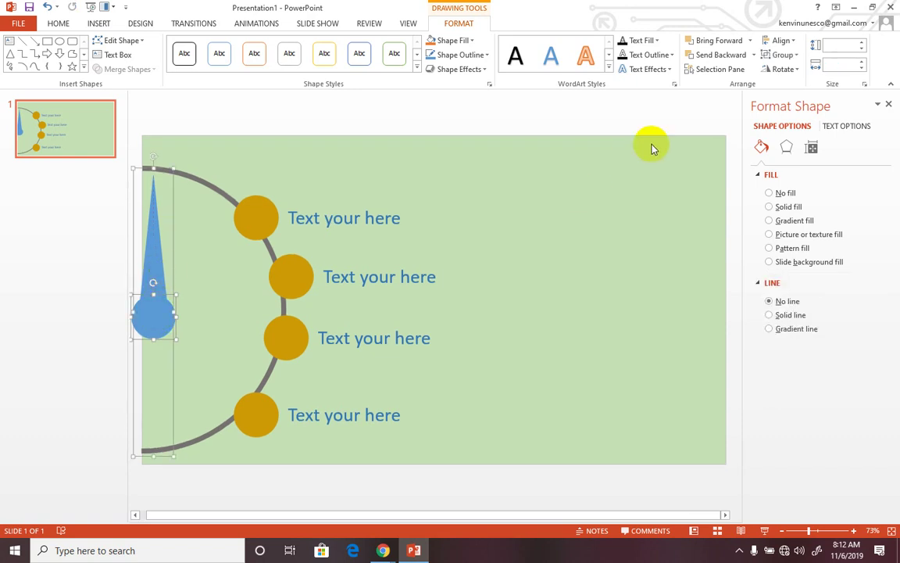
click(787, 41)
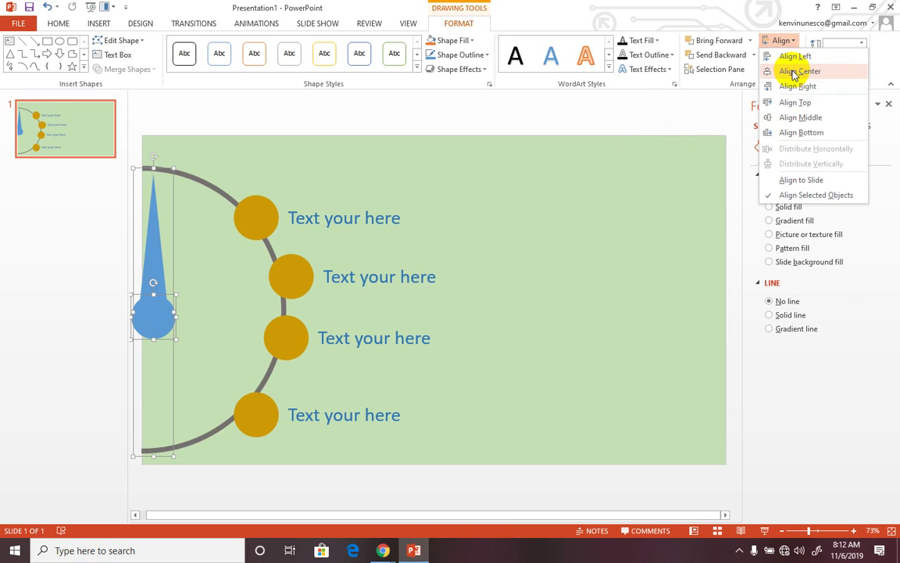
Align the needle and circle with Align Center and Align Middle, then nudge the circle onto the needle's base.
click(793, 72)
click(792, 43)
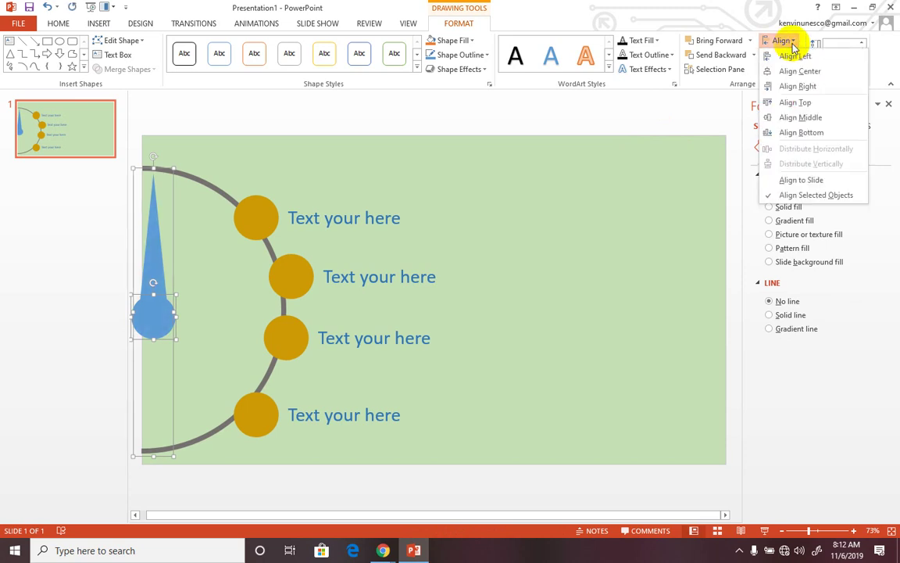
click(793, 118)
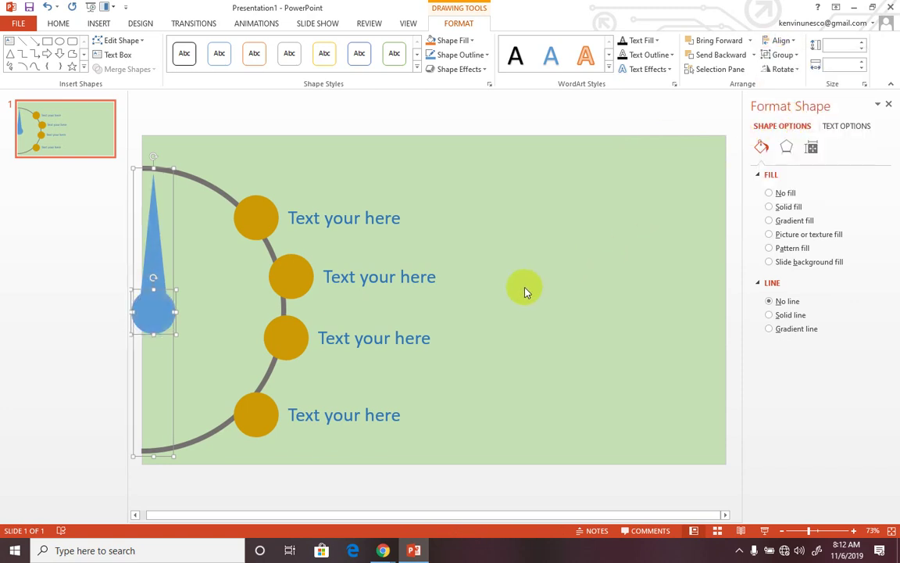
click(550, 284)
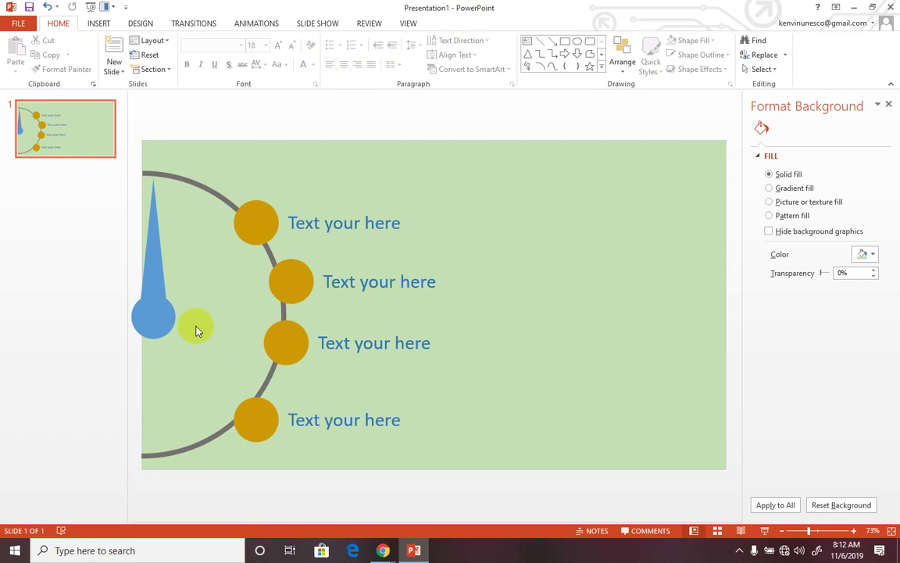
click(156, 323)
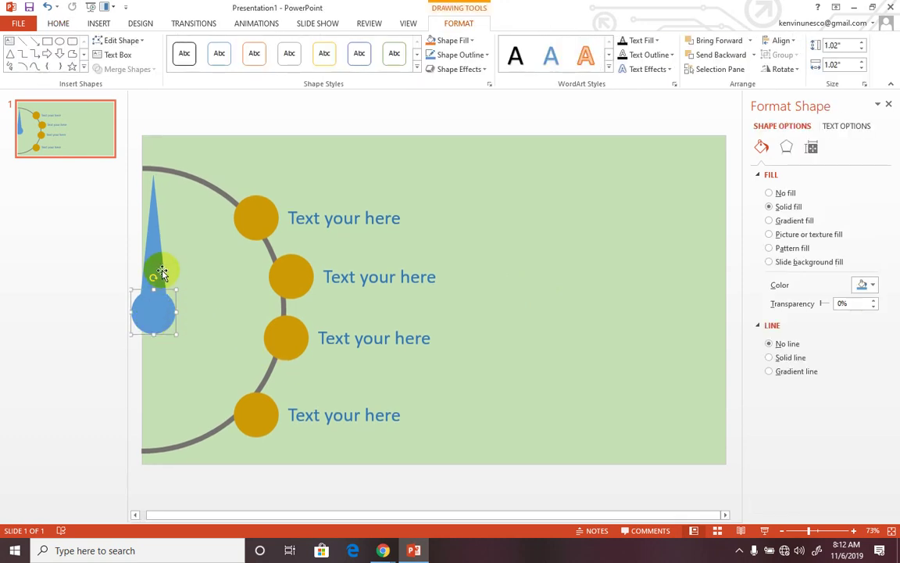
shift+click(156, 266)
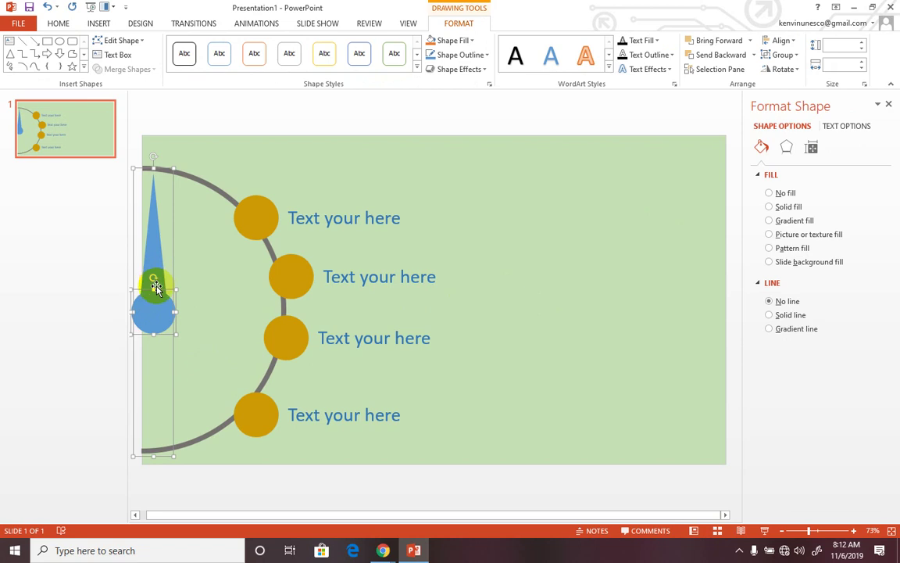
mouse_move(156, 287)
mouse_down()
mouse_move(237, 285)
mouse_move(154, 305)
mouse_move(154, 314)
mouse_up()
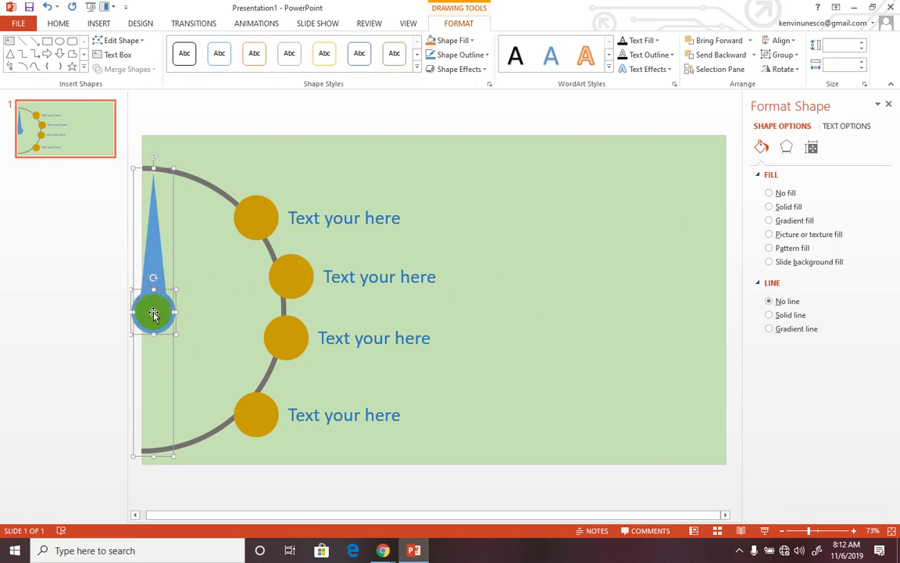
click(459, 214)
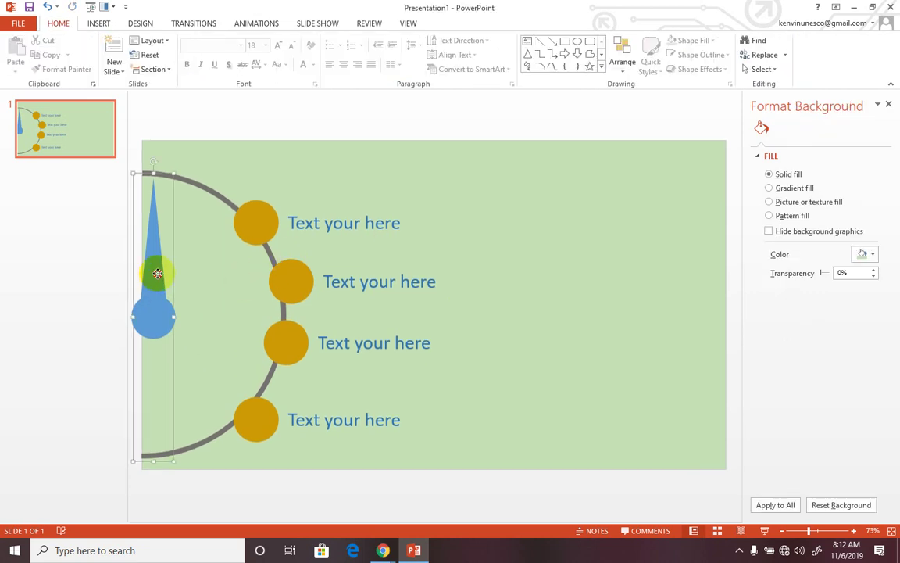
click(157, 273)
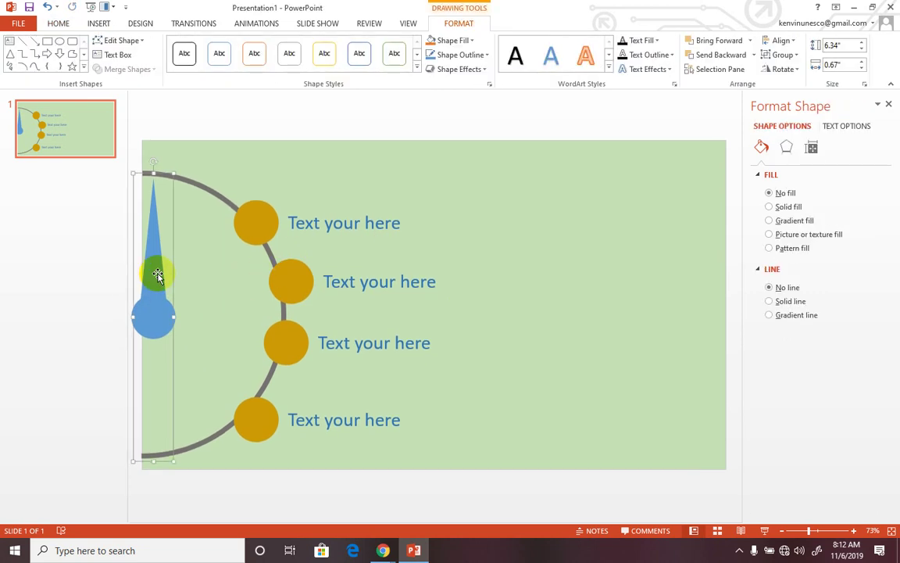
click(153, 315)
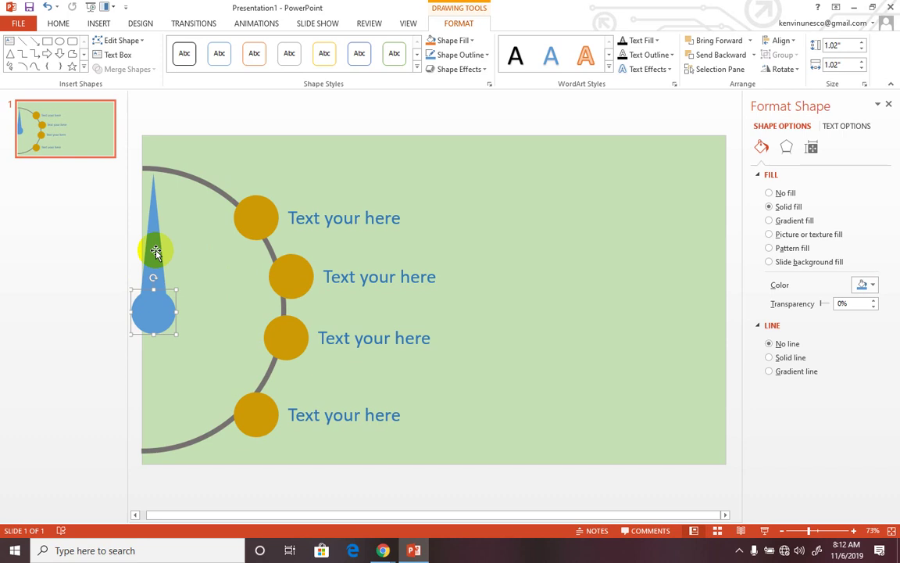
click(465, 306)
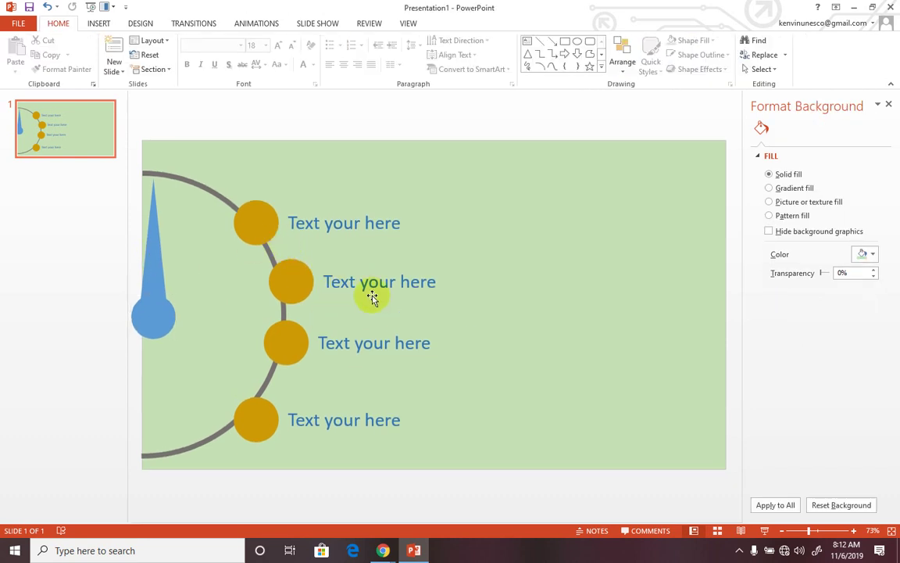
Replace the top label's placeholder text with 'Kh' and minimise PowerPoint.
double_click(343, 223)
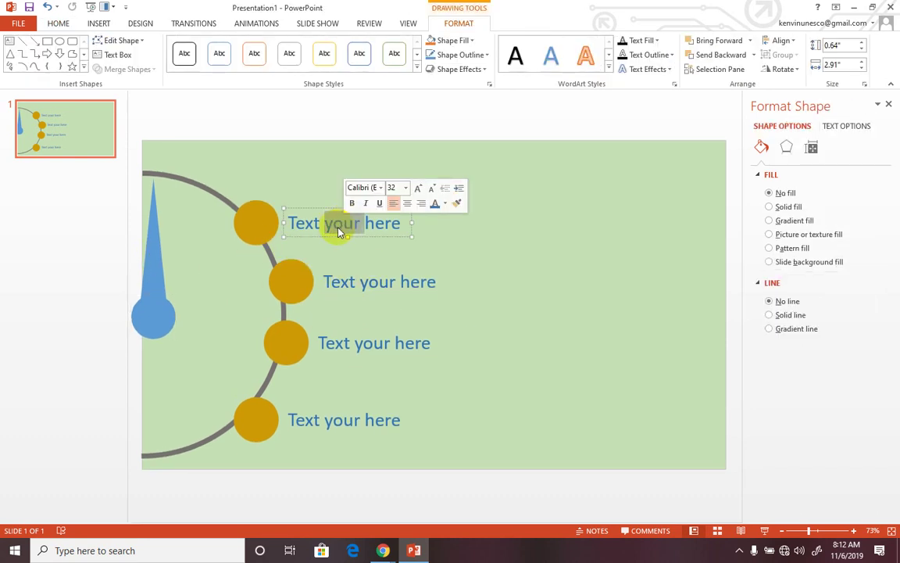
drag(402, 222, 395, 222)
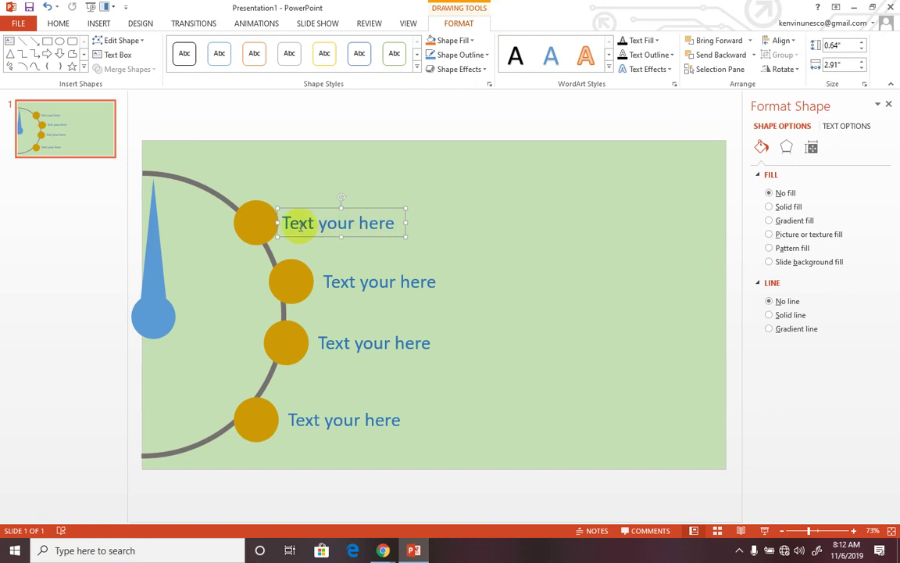
drag(323, 206, 319, 223)
key(ctrl+a)
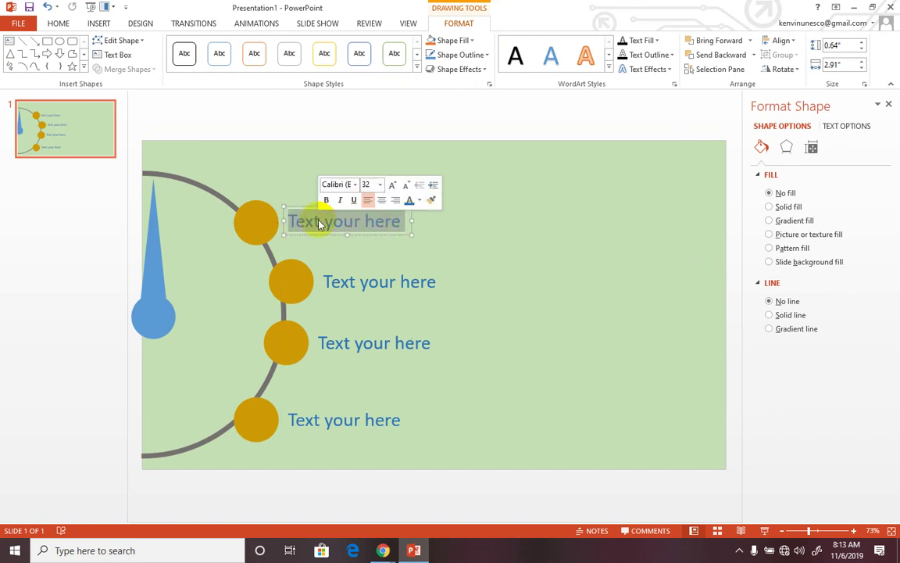
key(BackSpace)
text(Kh)
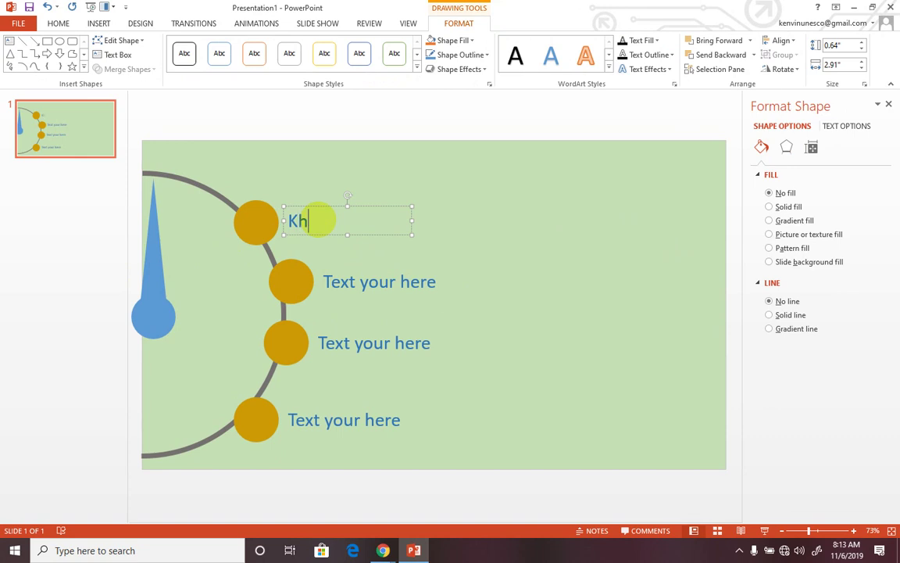
text(l)
click(854, 7)
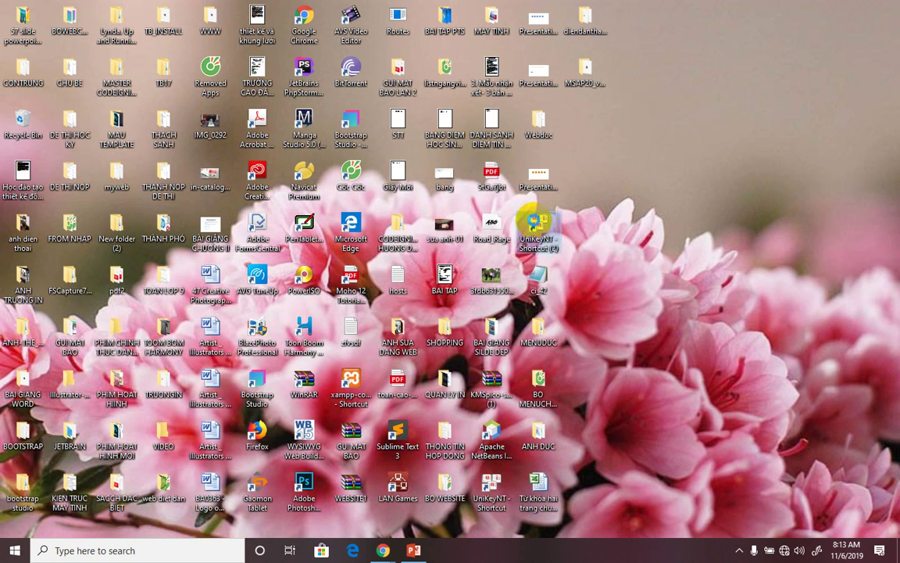
Run UniKey as administrator with Unicode and Telex, close its window, and return to PowerPoint.
right_click(527, 219)
click(472, 246)
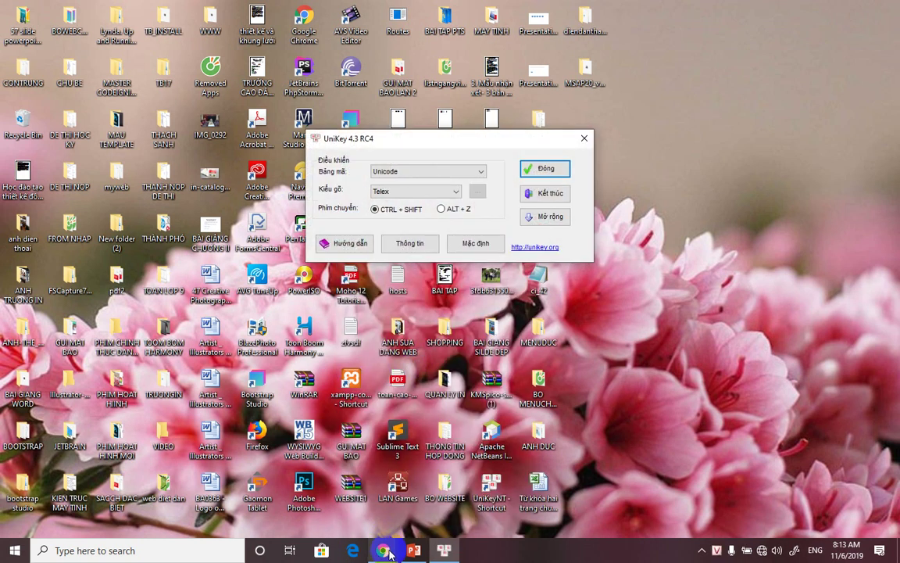
click(546, 170)
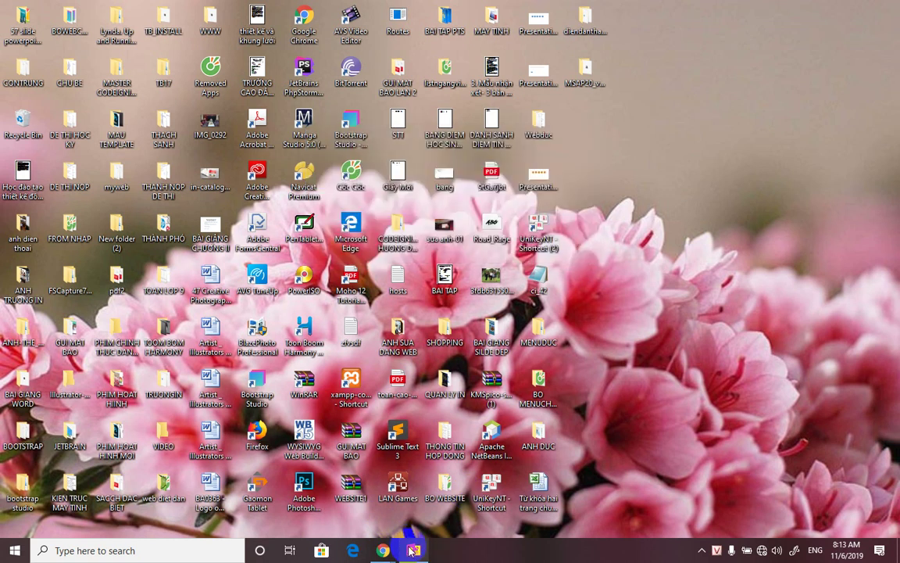
click(414, 550)
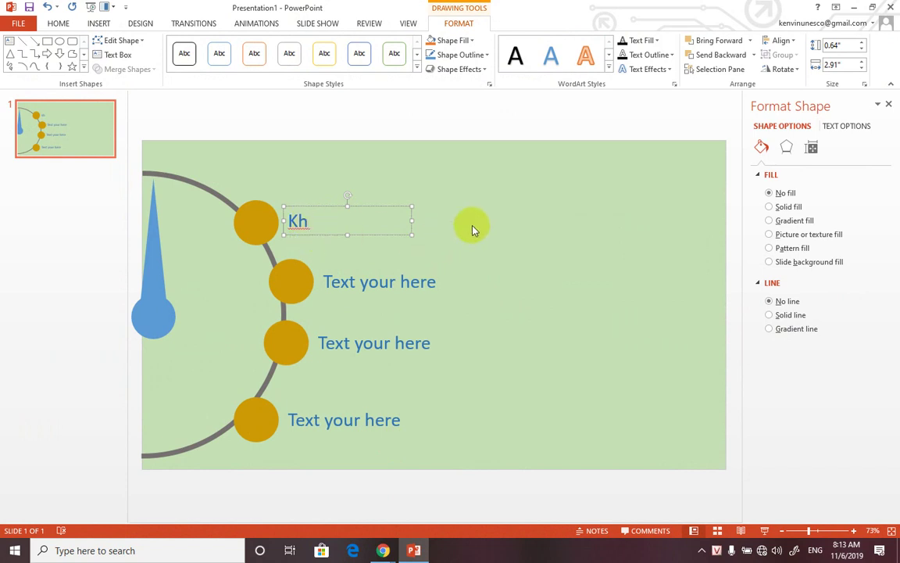
Finish the first label as 'Khởi động' and retype the second label as 'Vượt chướng ngại vật'.
text(o)
text( dông)
triple_click(375, 283)
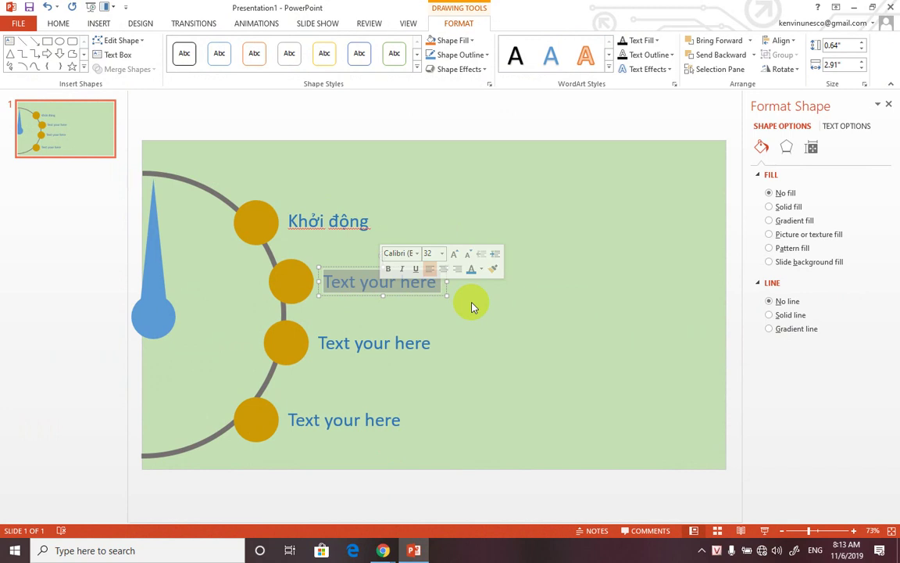
key(BackSpace)
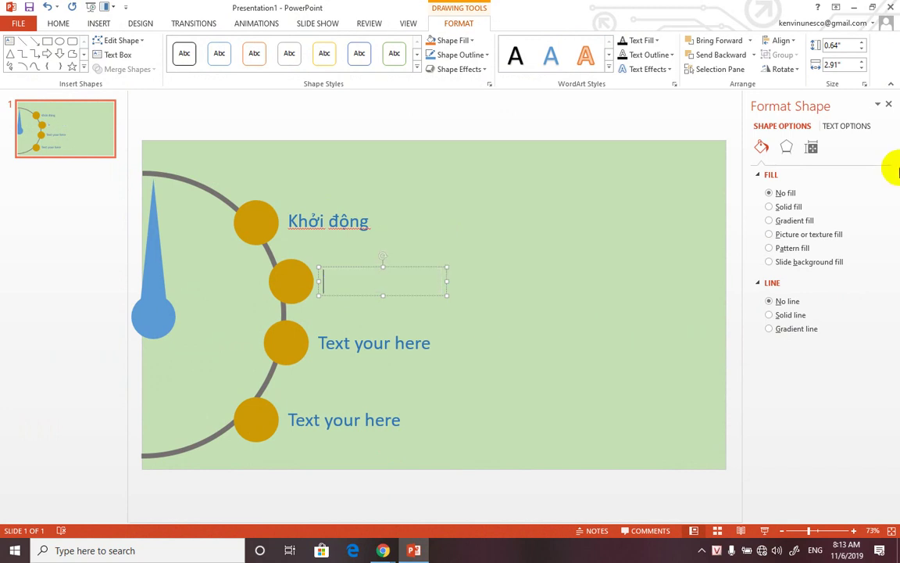
text(Vươt)
text(ch)
text(ươ)
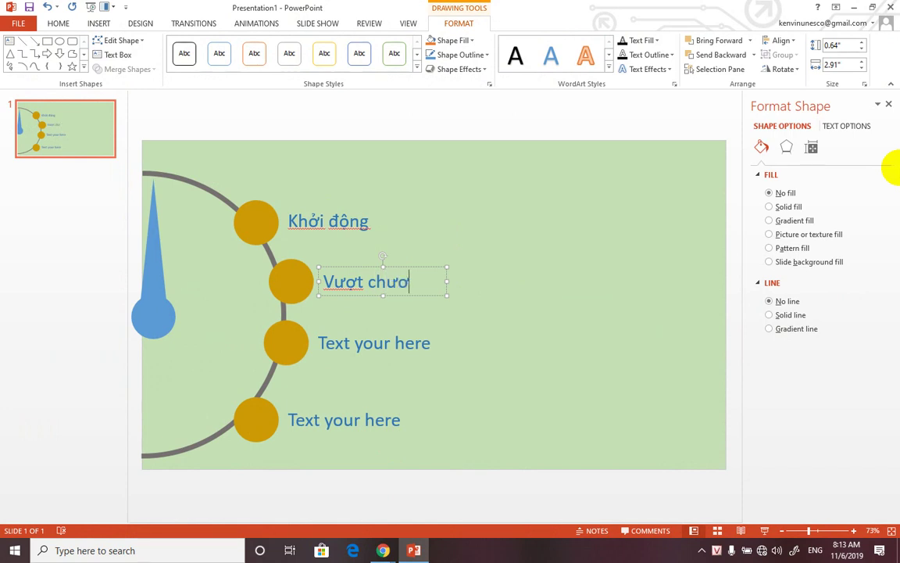
key(BackSpace)
text(ớng nga)
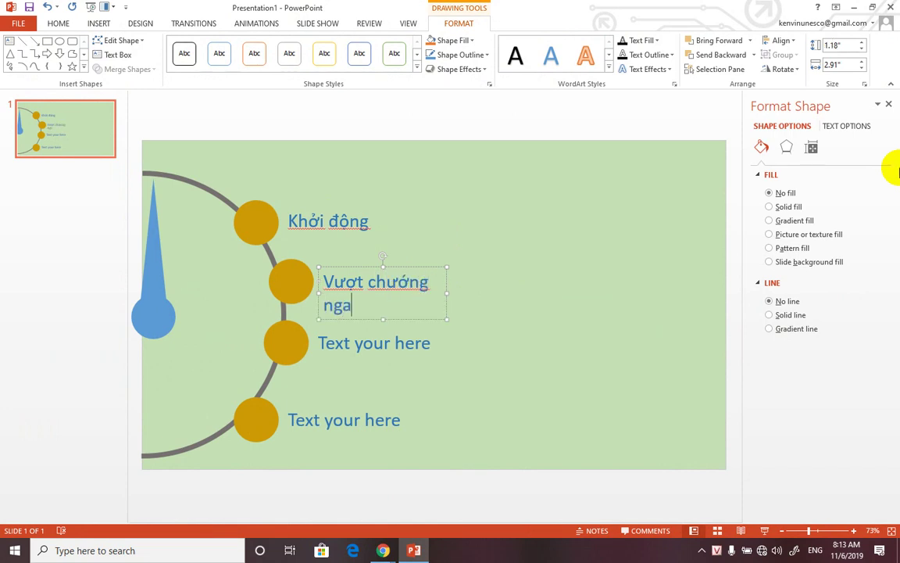
text(i vaat)
Replace the third label's placeholder text with 'Tăng tốc'.
double_click(403, 346)
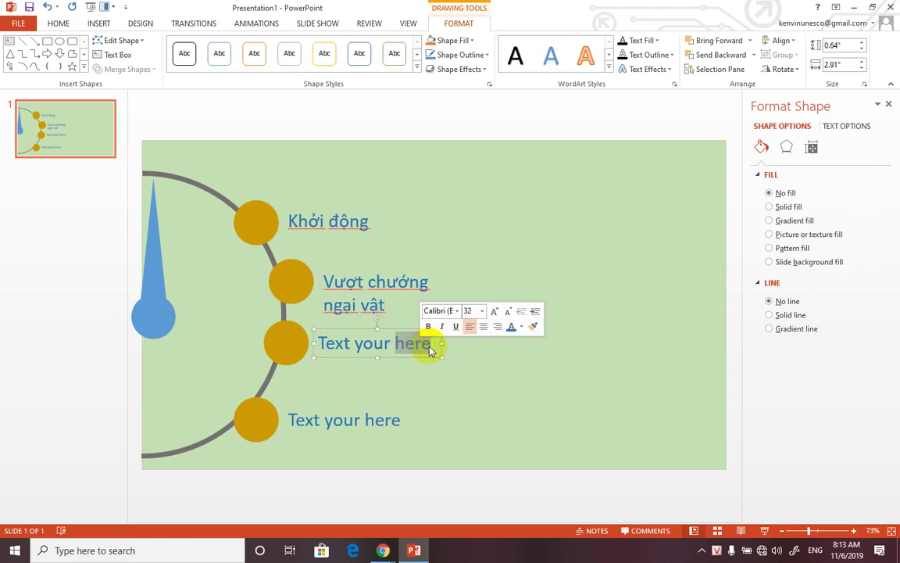
click(426, 345)
key(BackSpace)
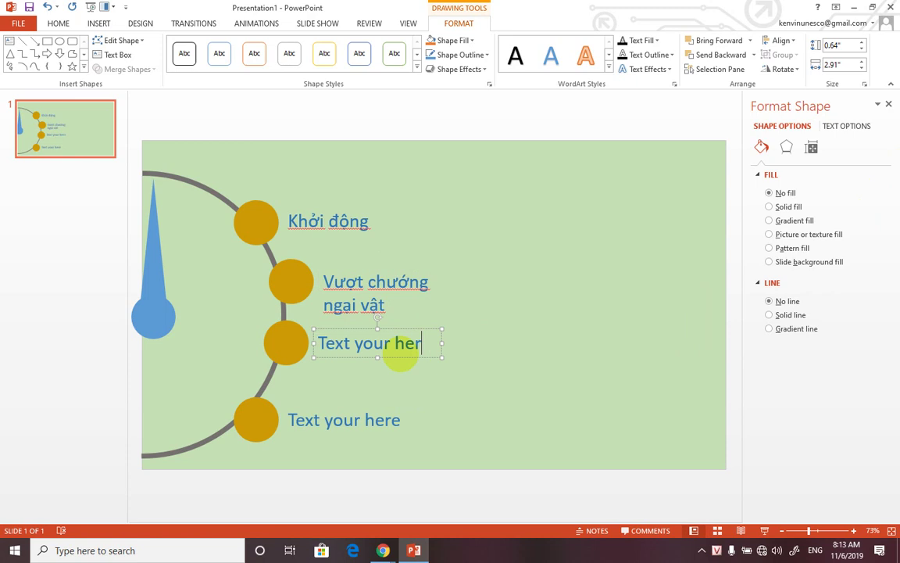
key(BackSpace)
key(BackSpace)
key(BackSpace)
key(BackSpace)
key(BackSpace)
key(BackSpace)
text(Tă)
text(ng to)
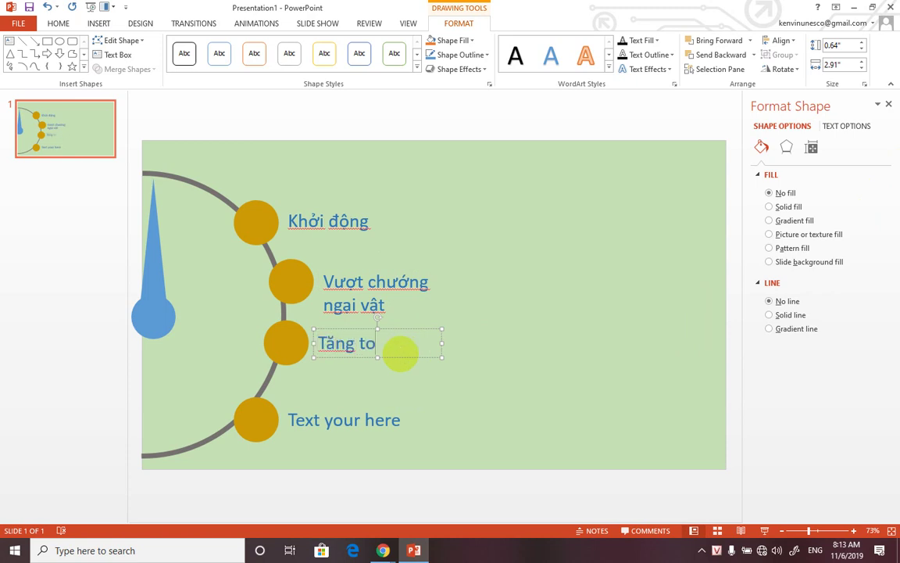
key(BackSpace)
text(ốc)
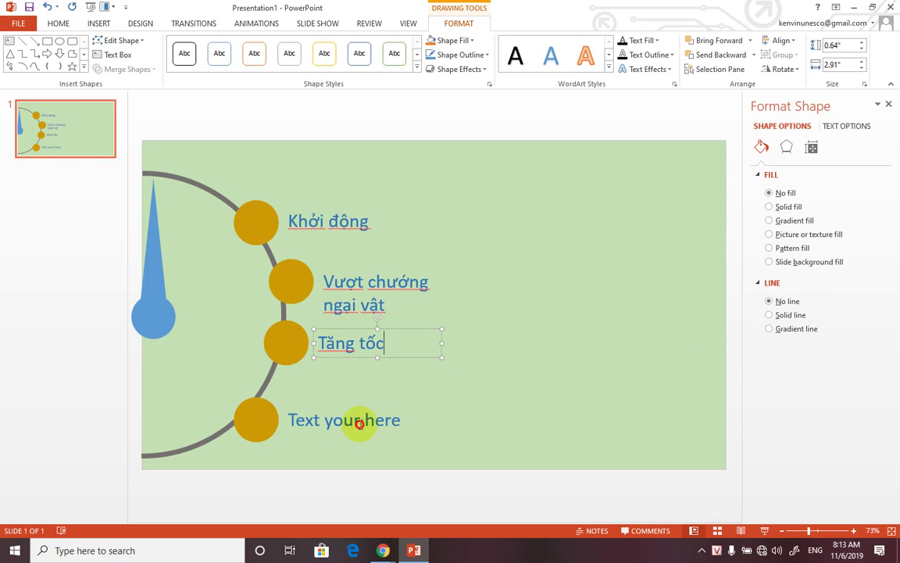
Replace the bottom label's 'Text your here' placeholder with 'Về đích'.
click(361, 420)
drag(398, 421, 277, 422)
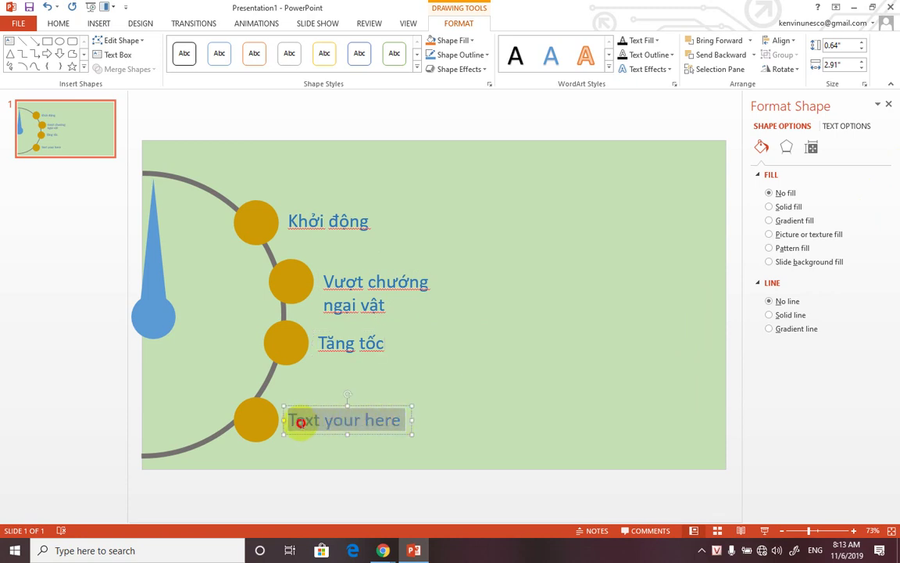
text(V)
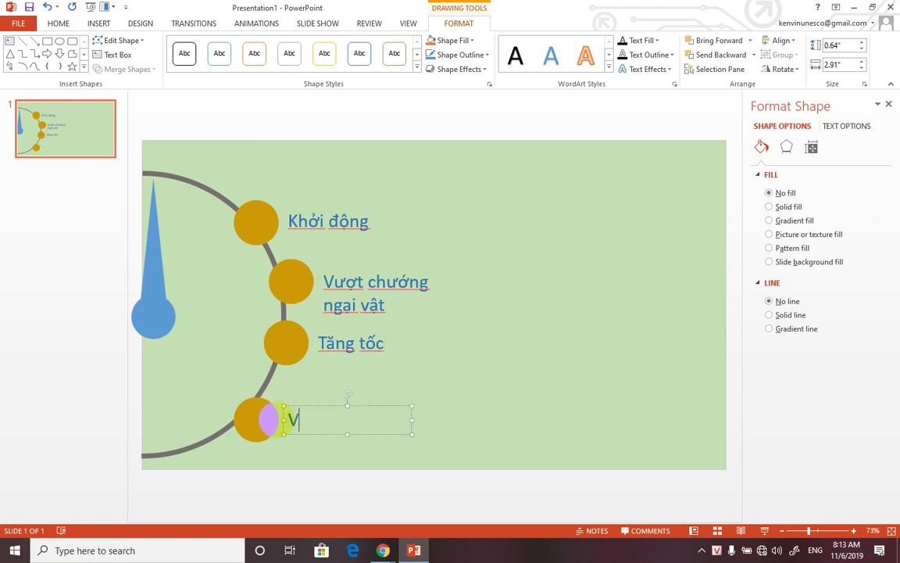
text(eề đi)
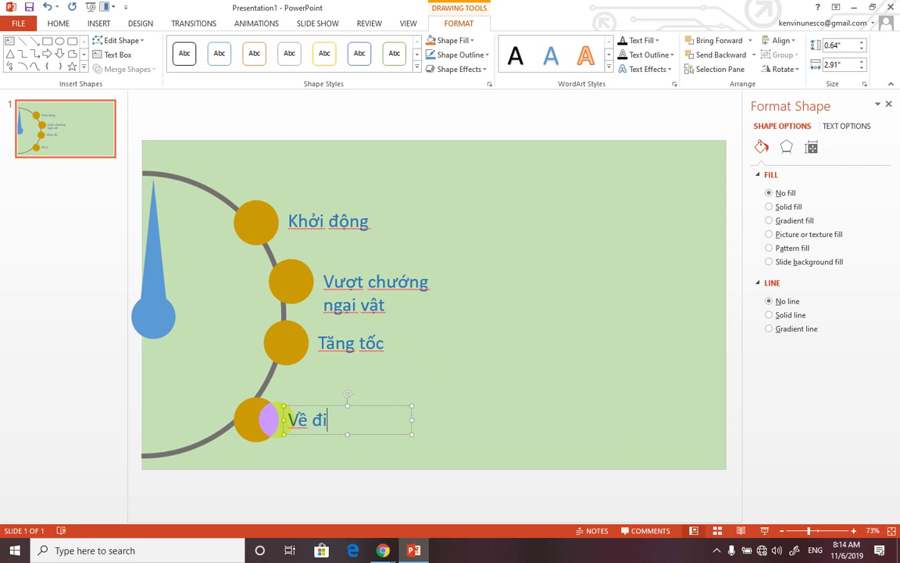
text(ch)
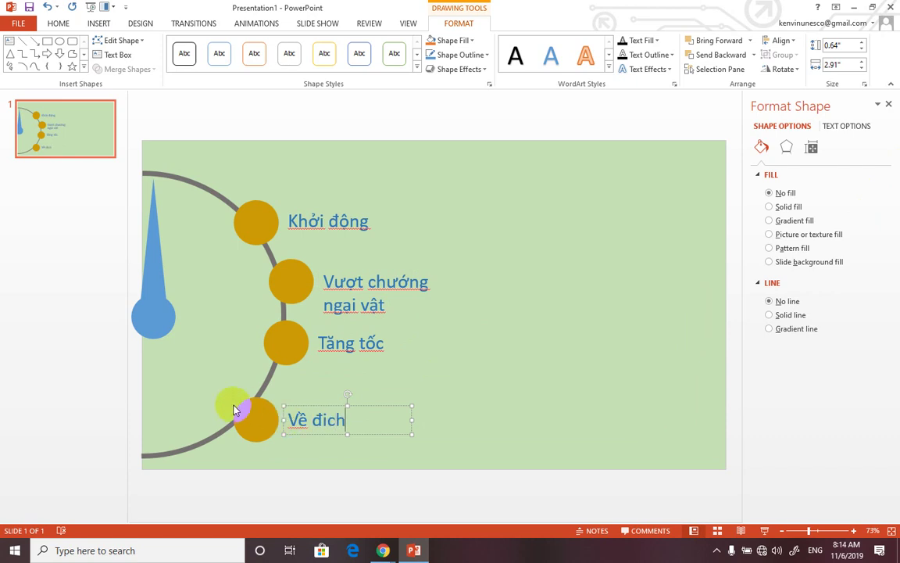
click(304, 406)
Move the bottom circle slightly up and right onto the arc.
drag(304, 406, 308, 405)
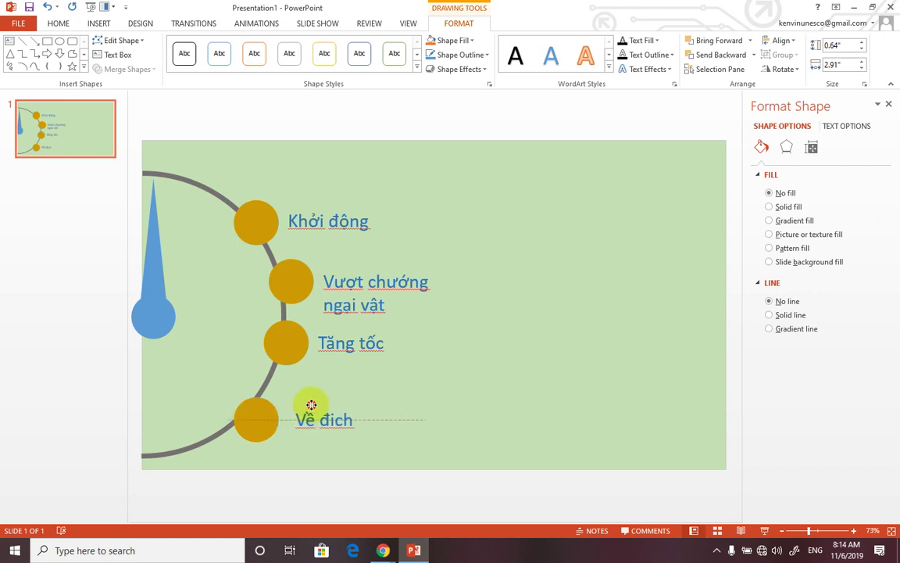
click(255, 422)
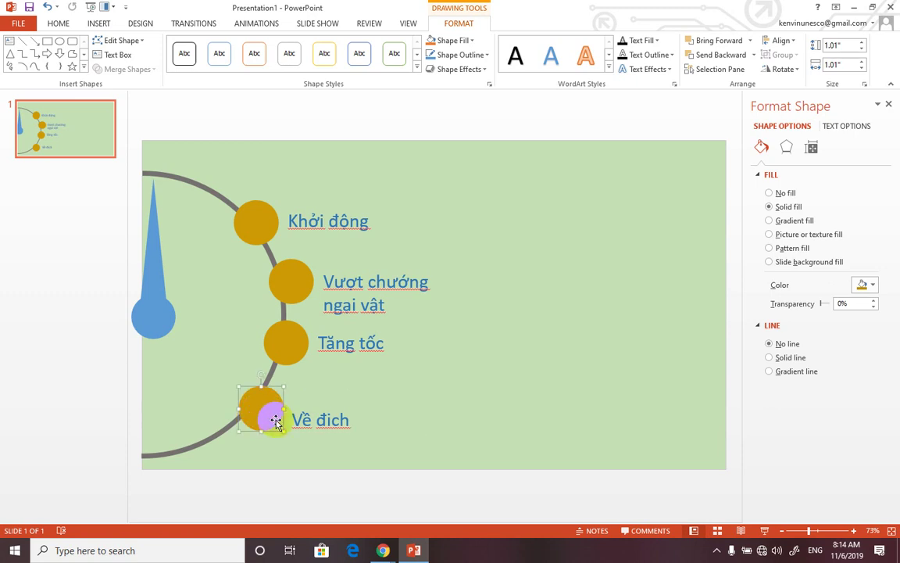
click(302, 415)
drag(259, 413, 313, 400)
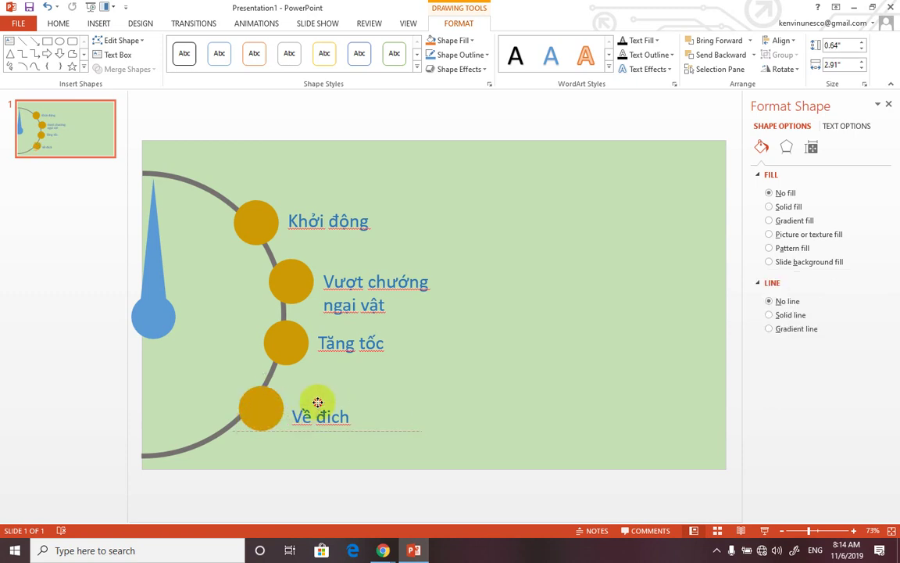
Widen the 'Vượt chướng ngại vật' text box onto one line and shift it slightly left.
click(350, 283)
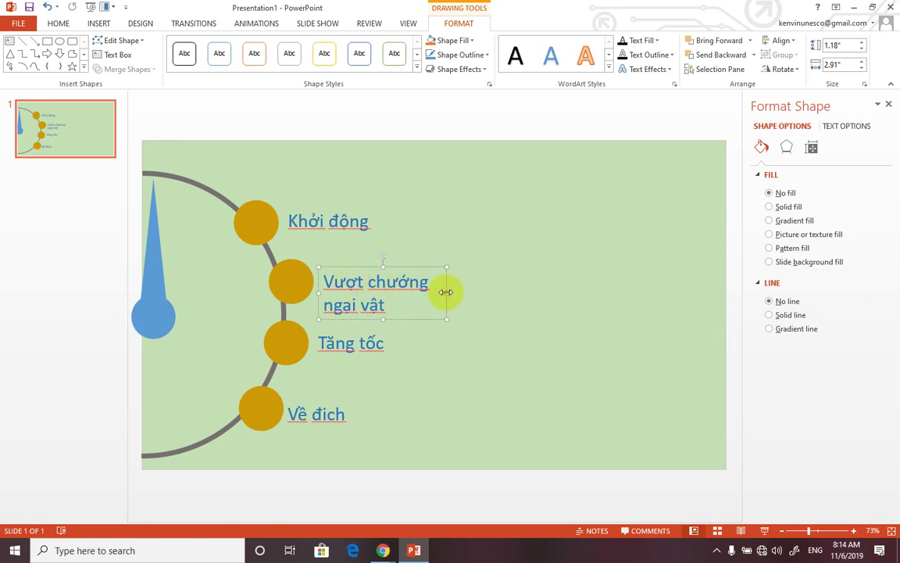
drag(446, 293, 499, 293)
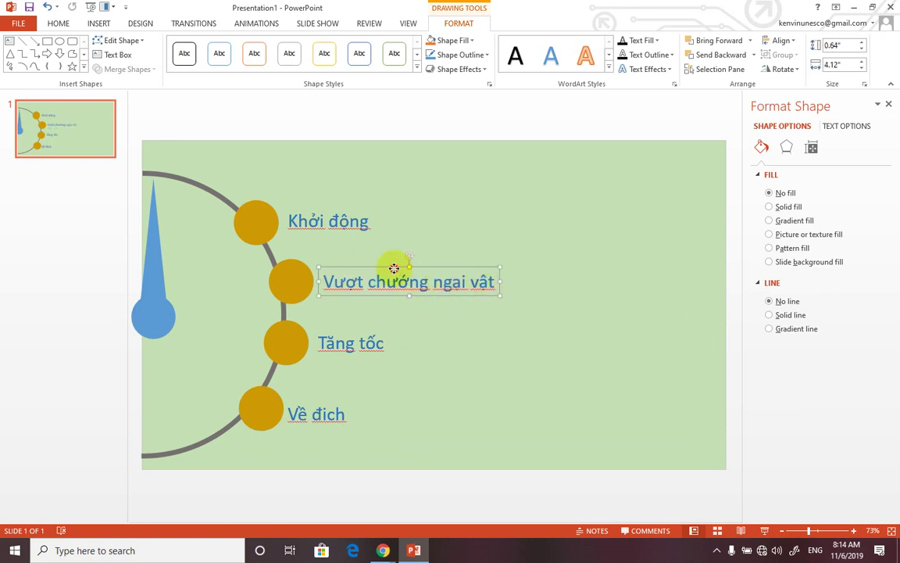
drag(394, 268, 390, 270)
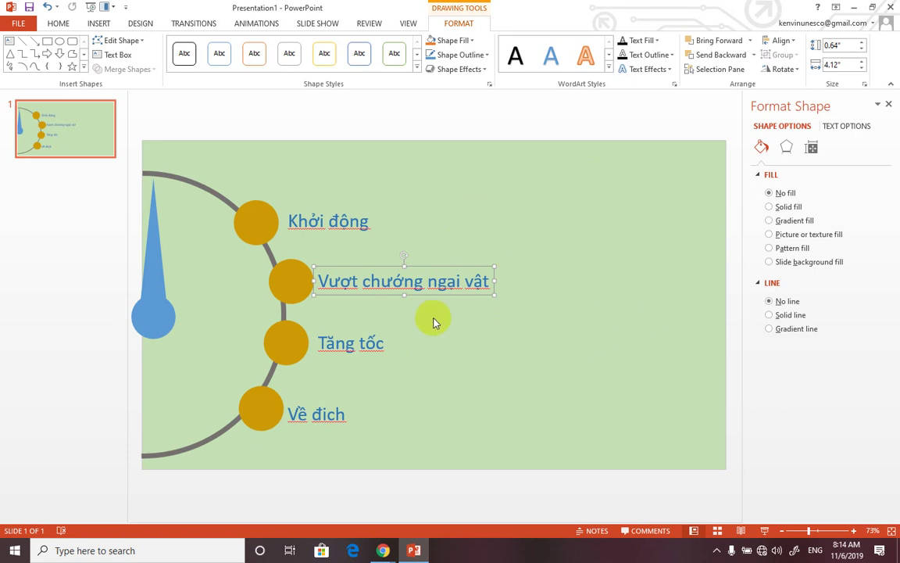
Delete the gold circle beside the 'Vượt chướng ngại vật' label.
click(292, 284)
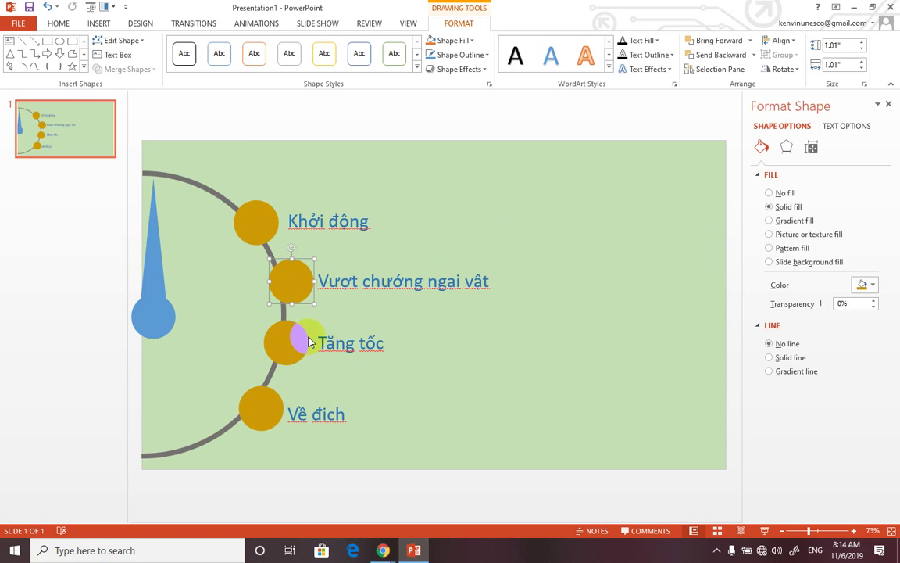
key(Delete)
click(348, 293)
key(Delete)
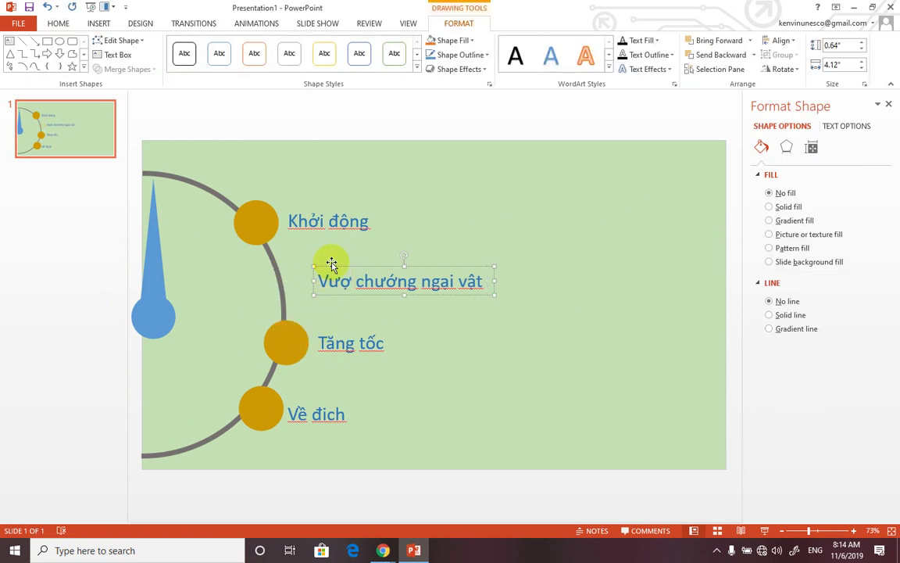
Delete the 'Vượt chướng ngại vật' label, plus the Tăng tốc circle and label.
click(332, 268)
key(Delete)
click(287, 335)
key(Delete)
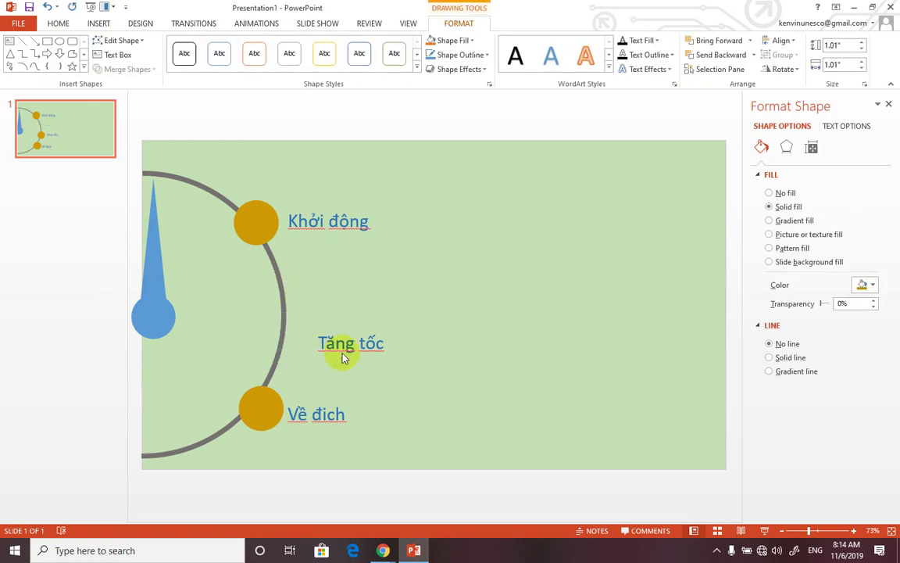
click(342, 341)
click(332, 332)
key(Delete)
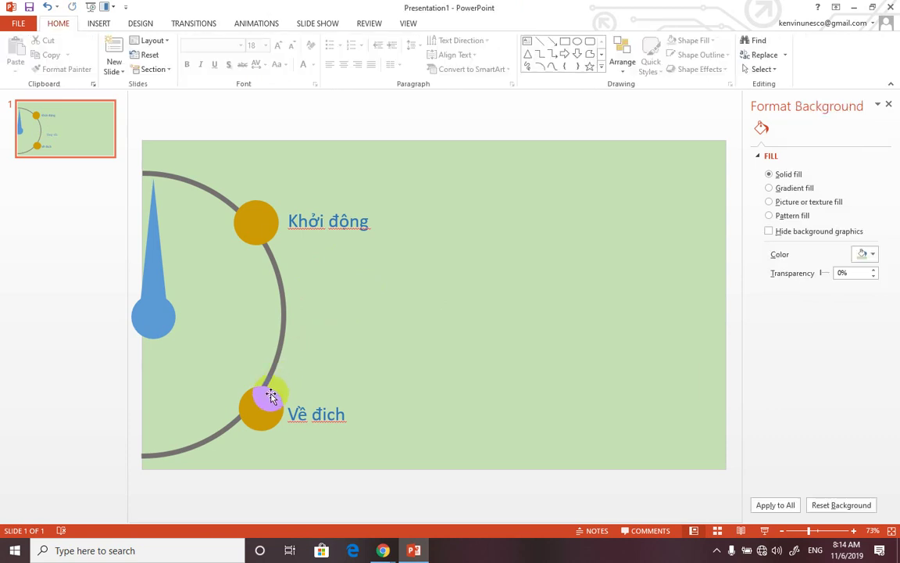
Delete the Về đích circle and its label.
click(261, 403)
key(Delete)
click(298, 413)
key(Delete)
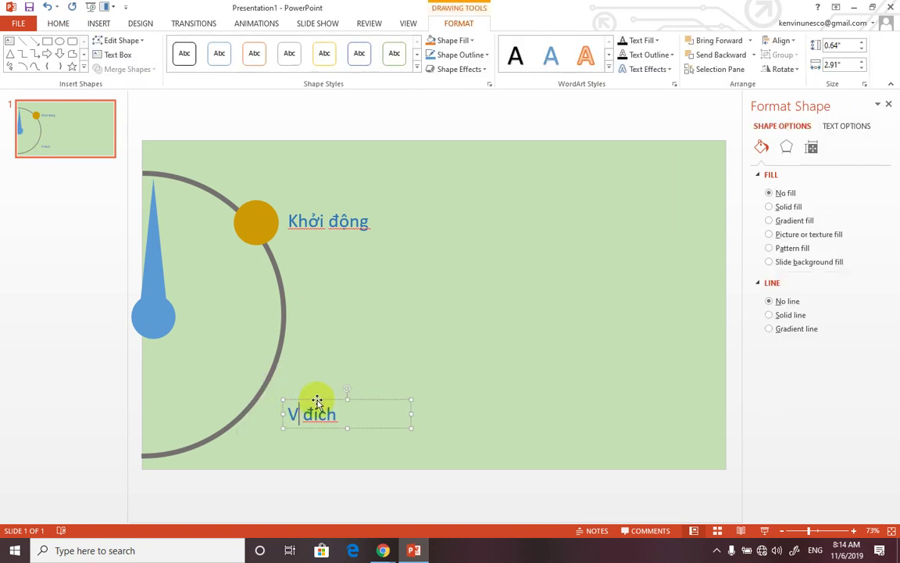
click(317, 398)
key(Delete)
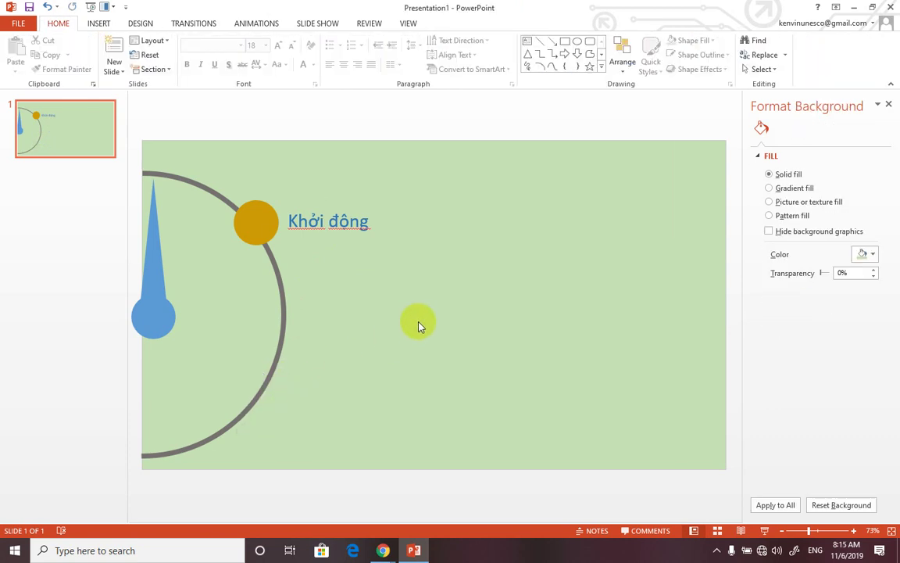
Shift the Khởi động circle and label slightly left onto the arc.
click(283, 230)
click(269, 225)
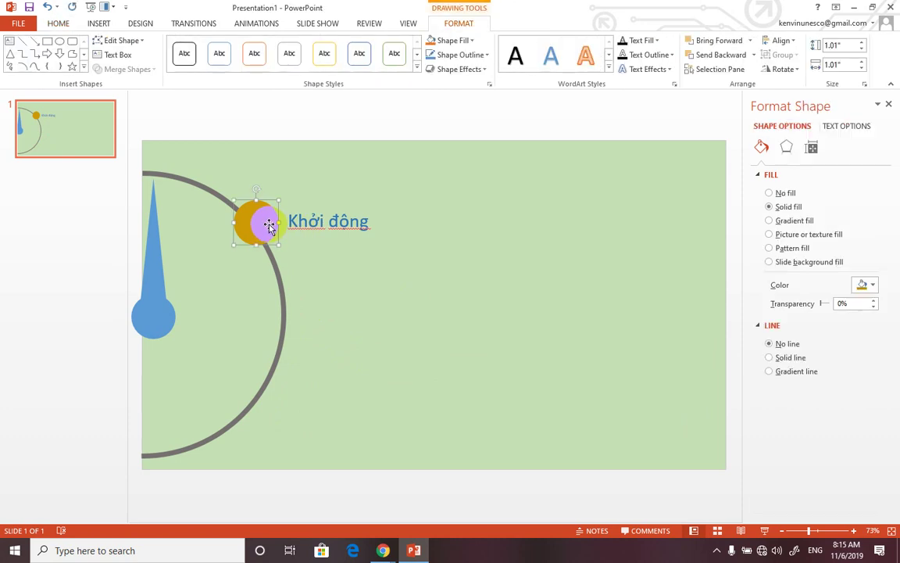
drag(264, 224, 260, 224)
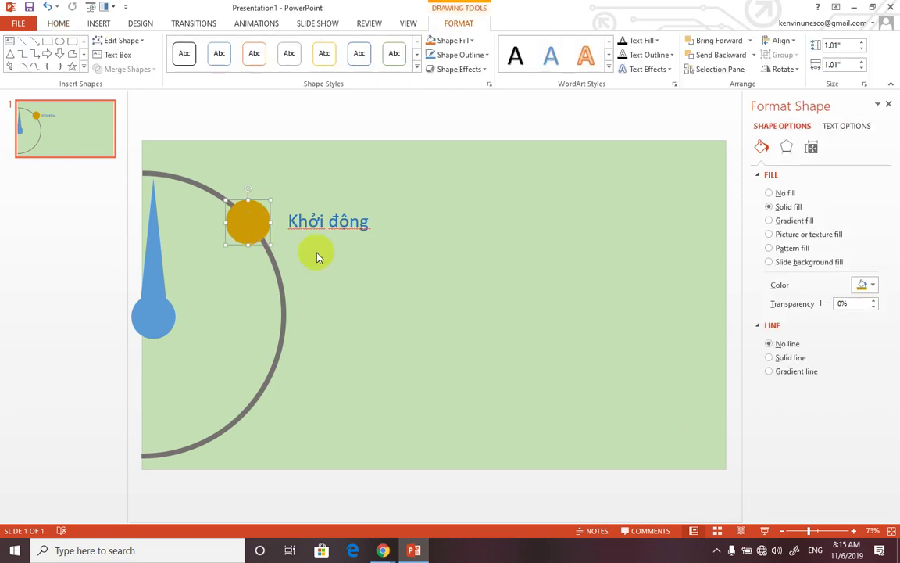
click(354, 278)
click(308, 221)
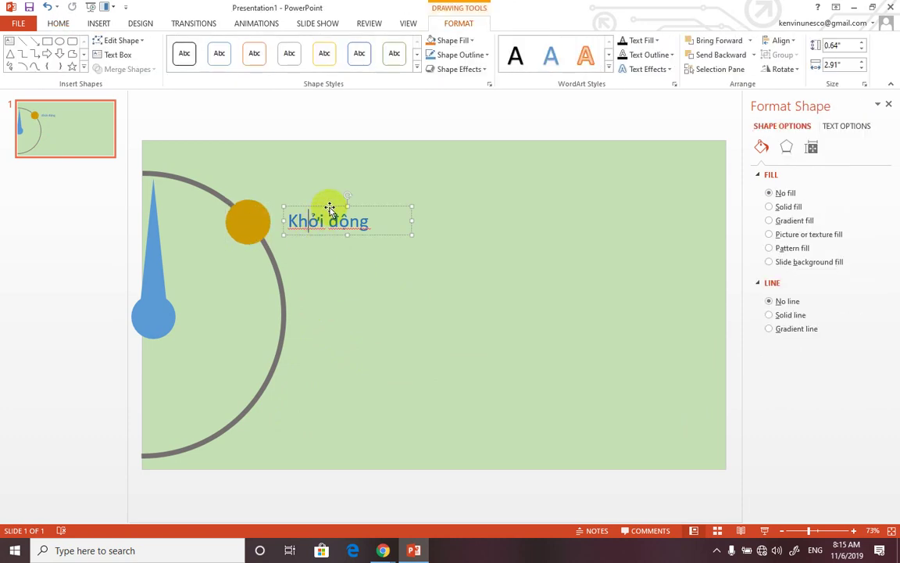
drag(328, 206, 318, 209)
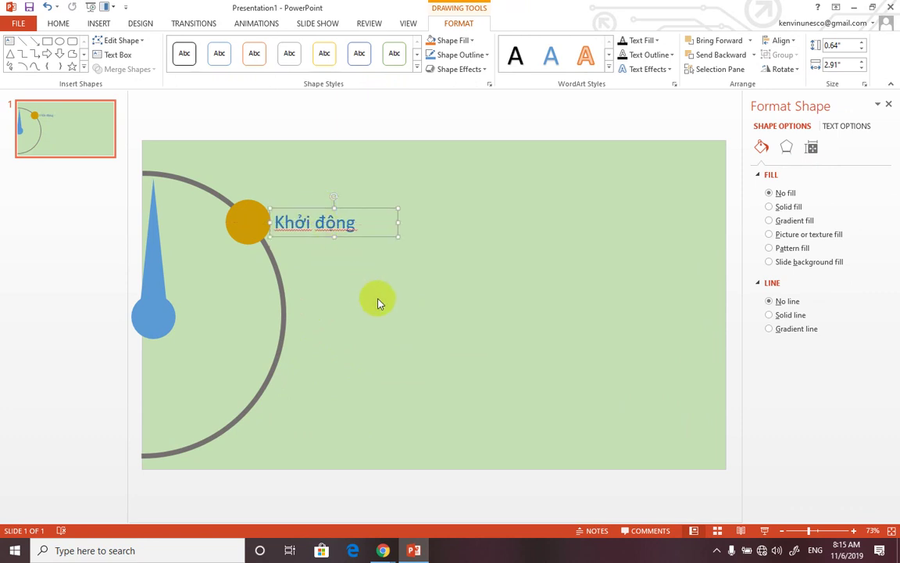
click(162, 259)
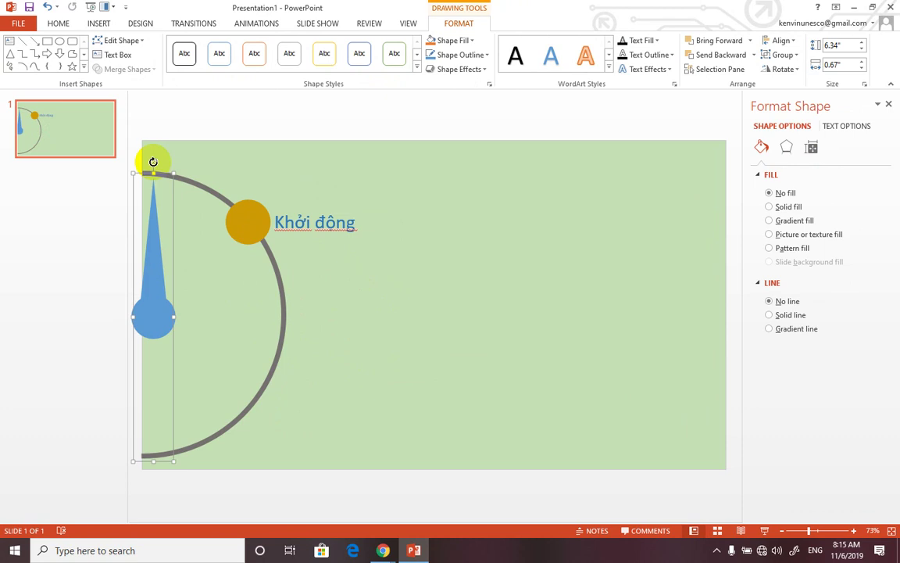
Rotate the blue pointer until its needle tip points up at the Khởi động circle.
drag(153, 161, 251, 221)
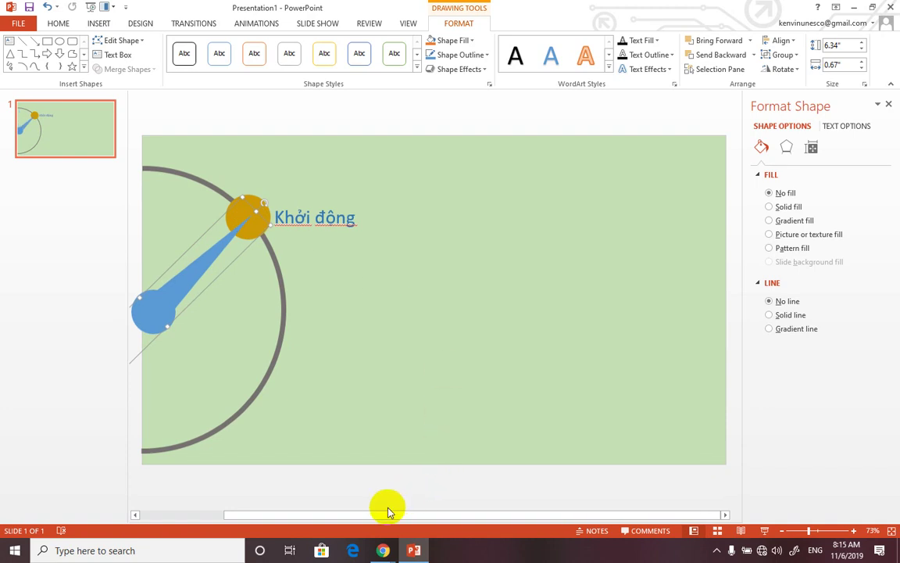
drag(351, 513, 301, 516)
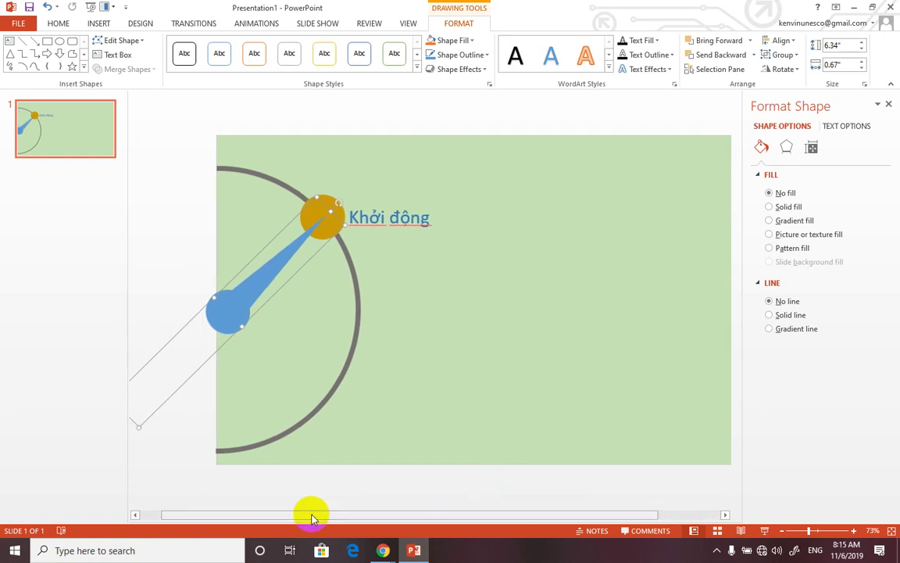
drag(235, 309, 233, 309)
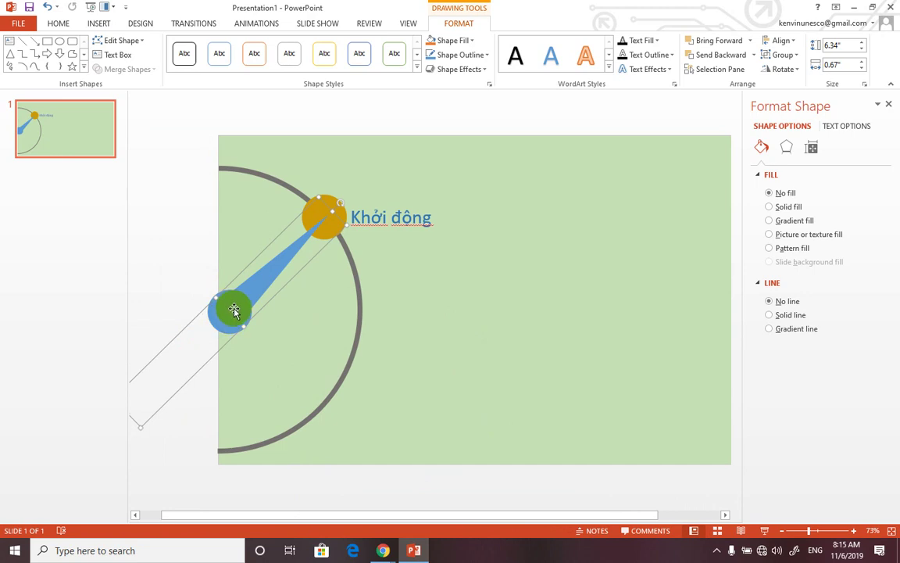
drag(233, 309, 269, 272)
Apply a Wipe entrance animation to the blue pointer group and preview it.
click(251, 25)
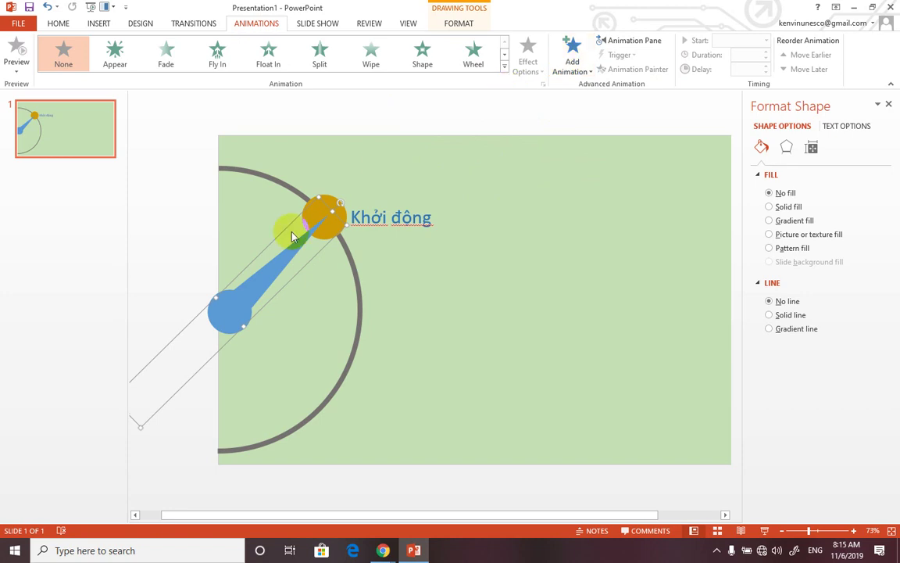
drag(317, 231, 334, 208)
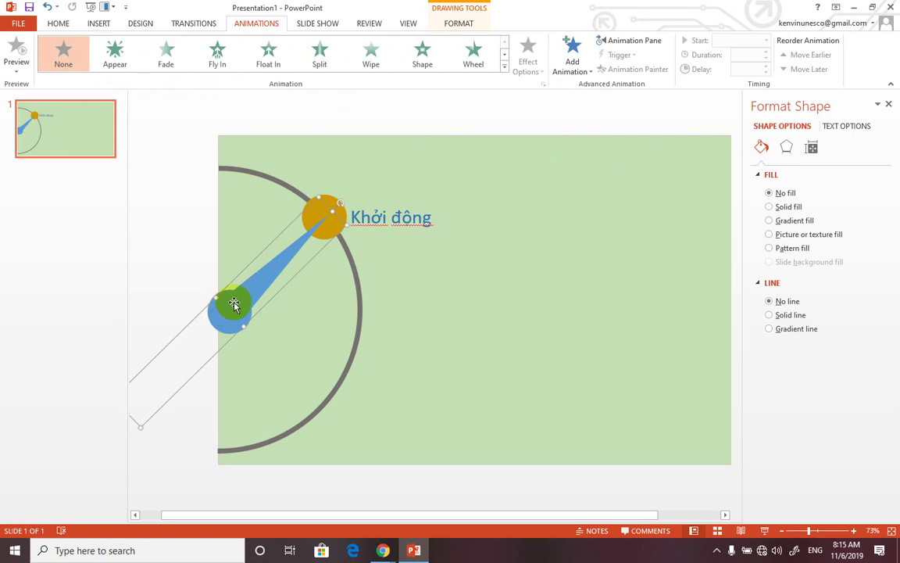
click(370, 56)
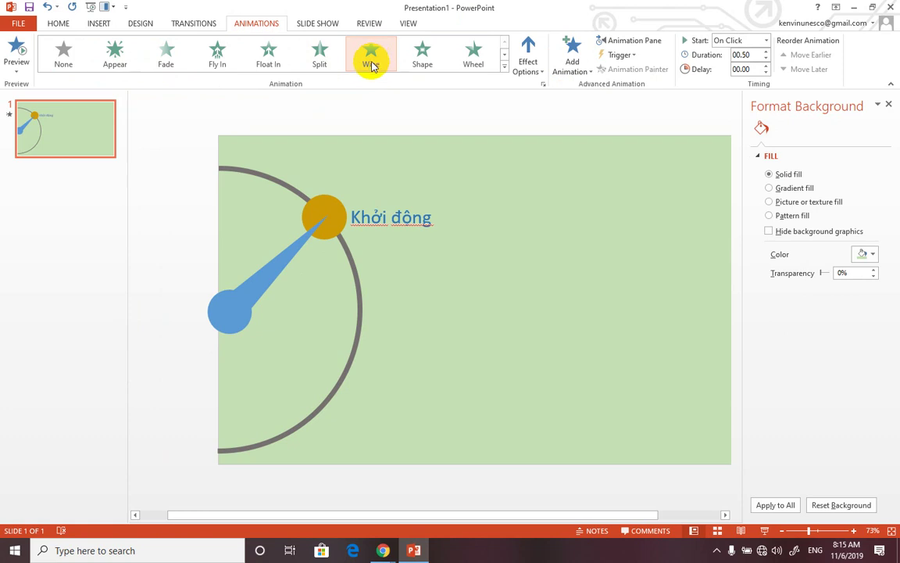
click(373, 63)
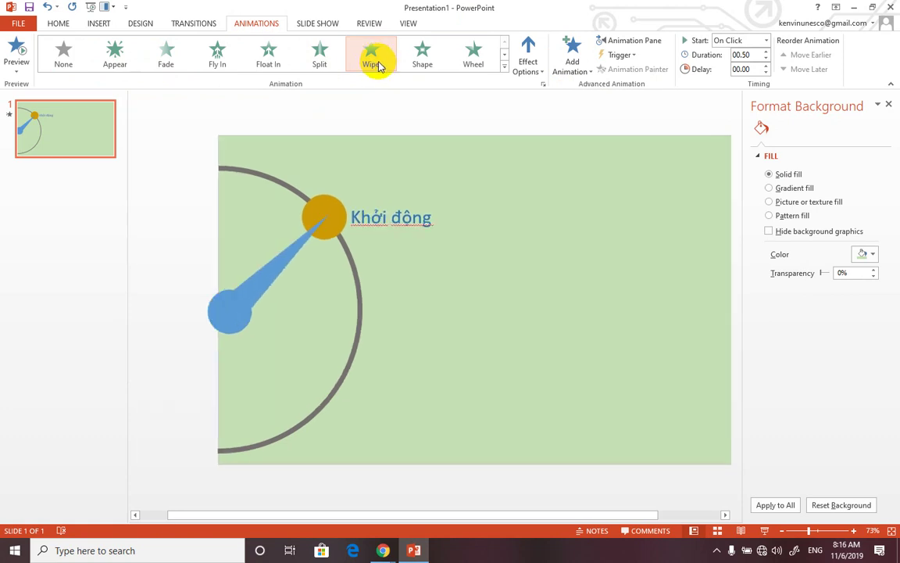
Review the pointer group's animation timing in the Animation Pane, leaving it unchanged.
click(637, 49)
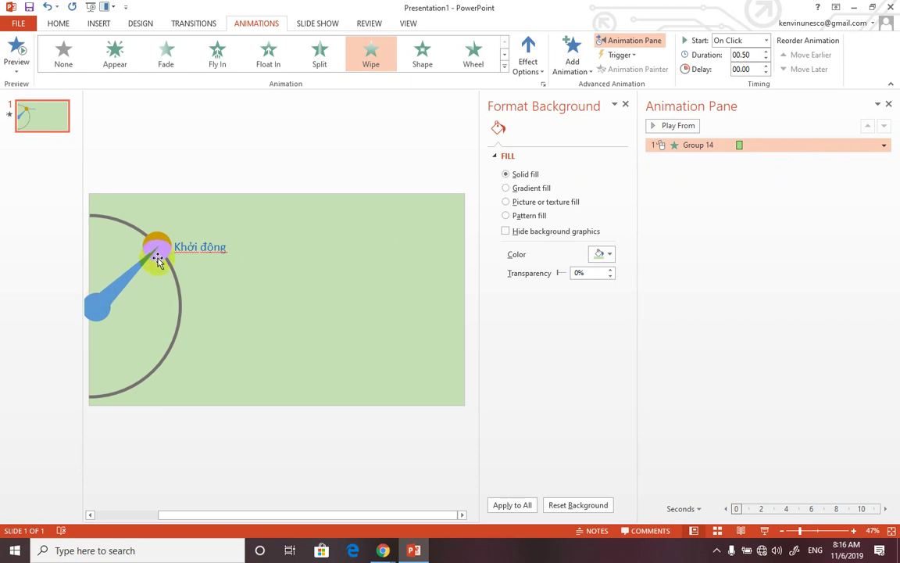
click(883, 148)
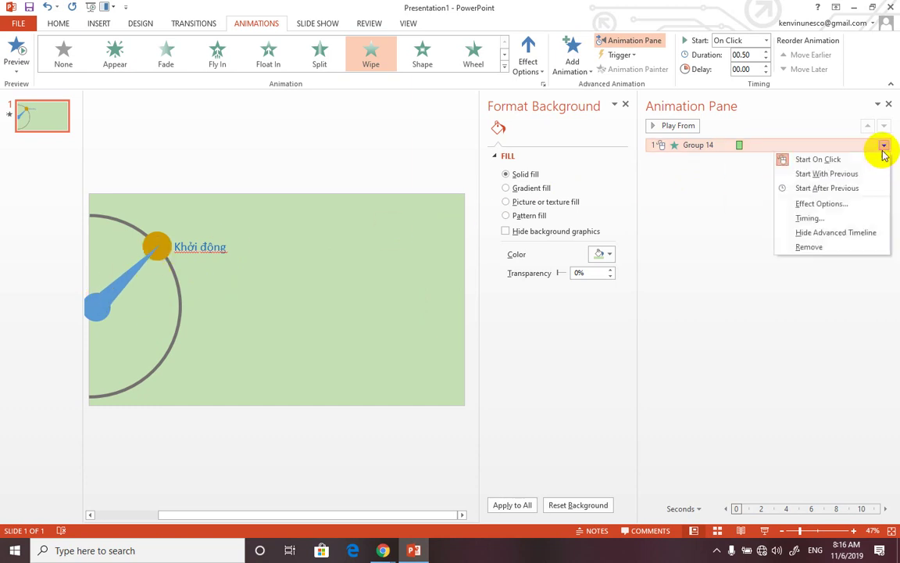
click(826, 163)
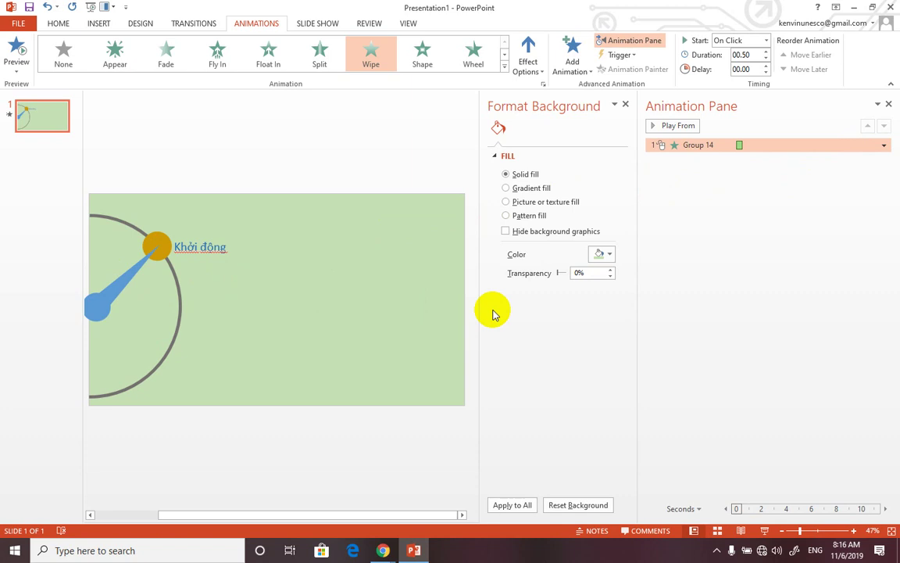
click(391, 156)
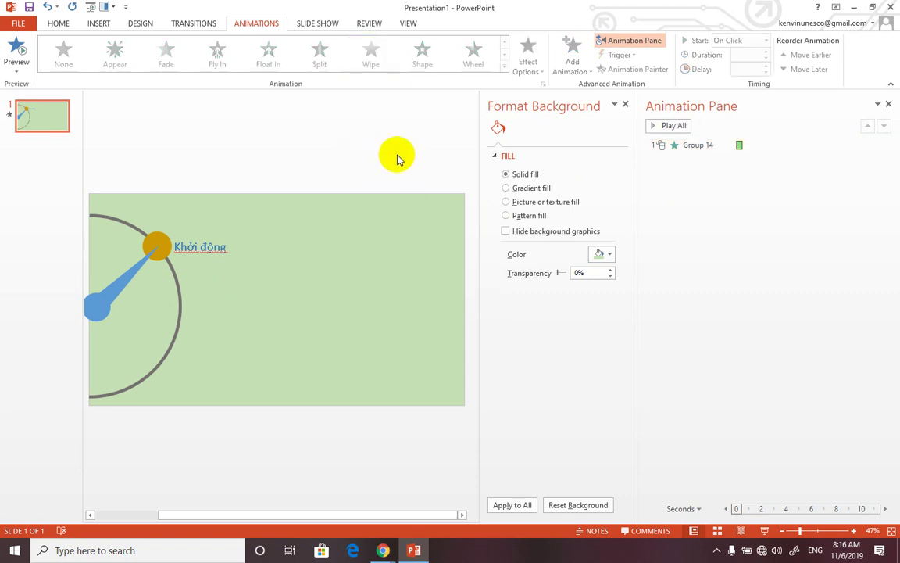
Close the Format Background pane, select the orange circle and expand the effects gallery.
click(625, 104)
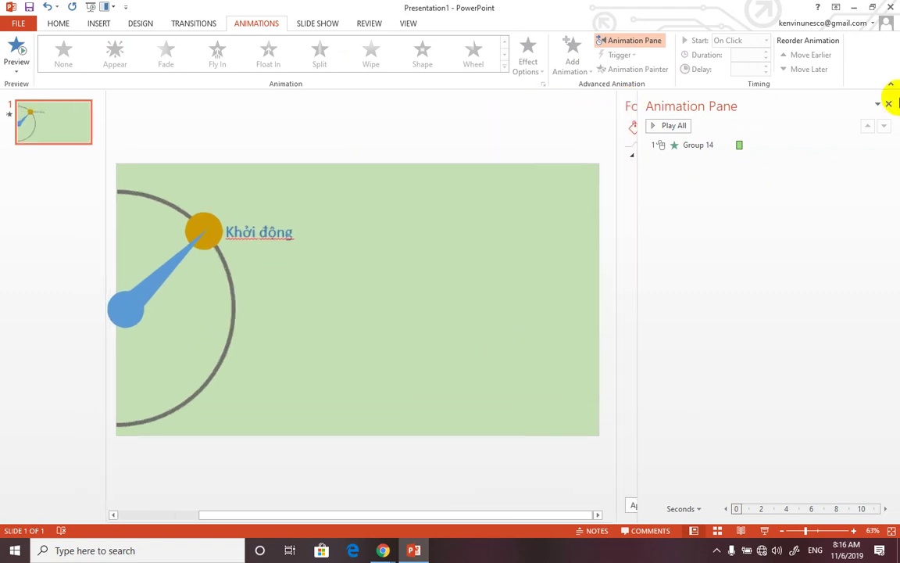
click(223, 238)
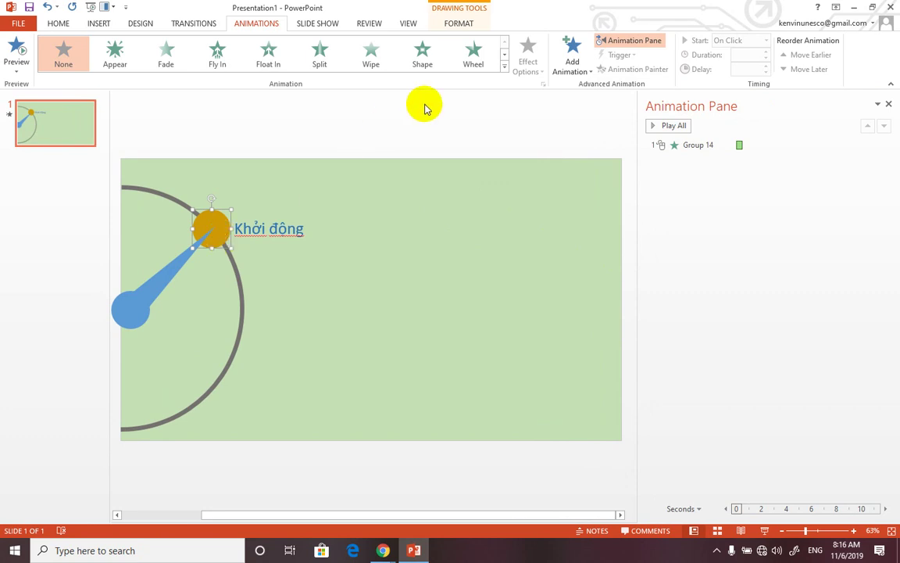
click(505, 70)
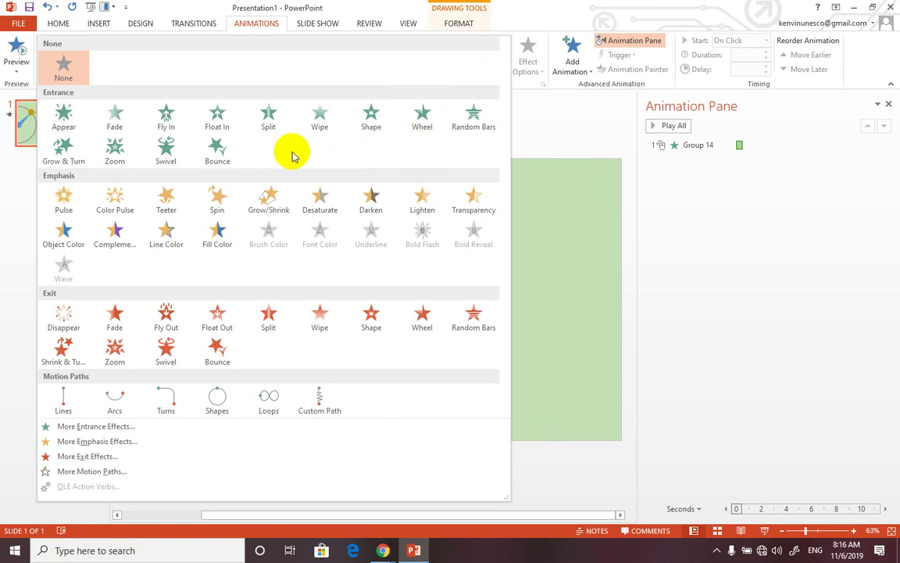
Give the orange circle (Oval 4) an Appear entrance that starts After Previous.
click(64, 117)
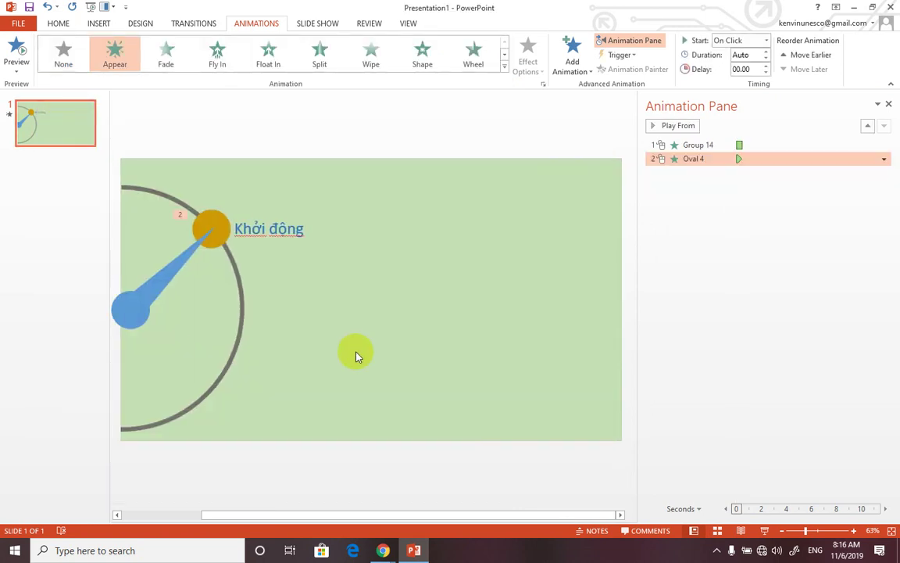
click(883, 160)
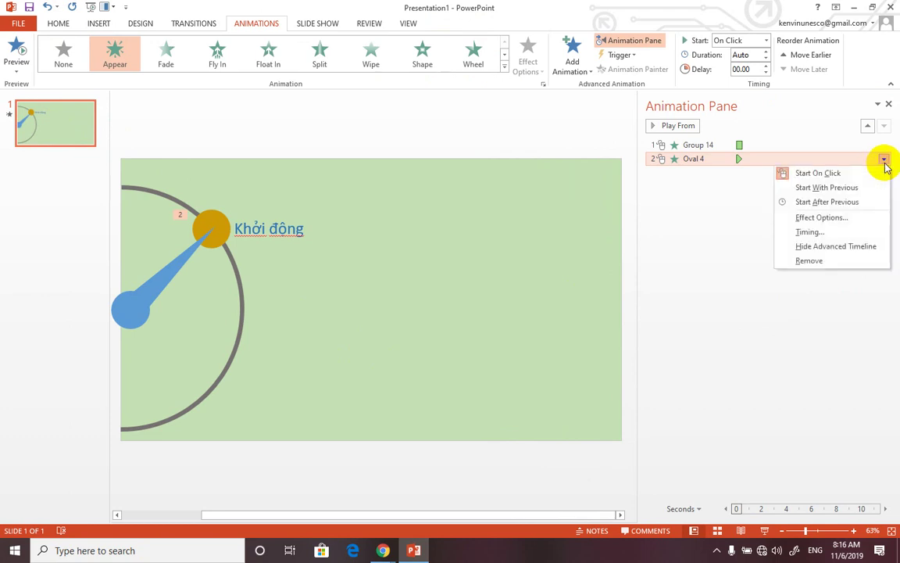
click(816, 203)
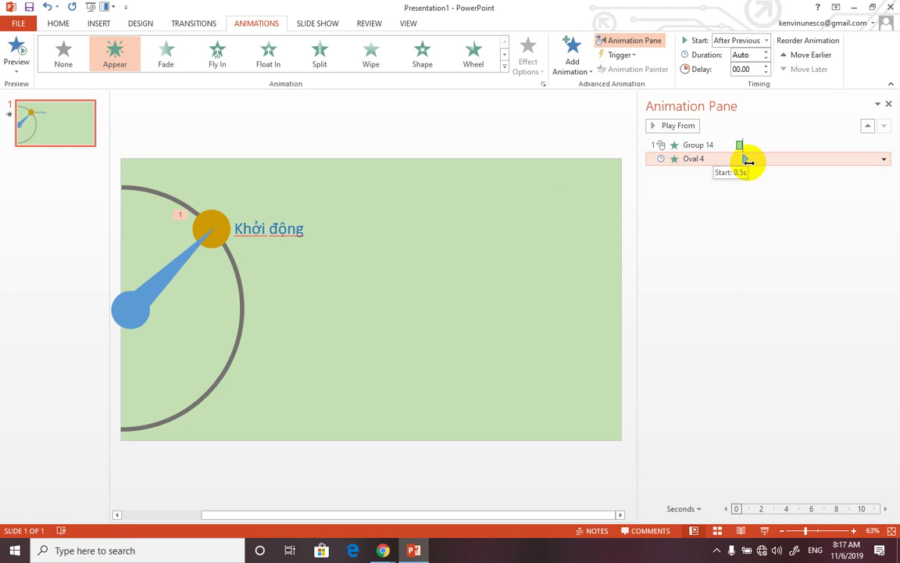
click(264, 232)
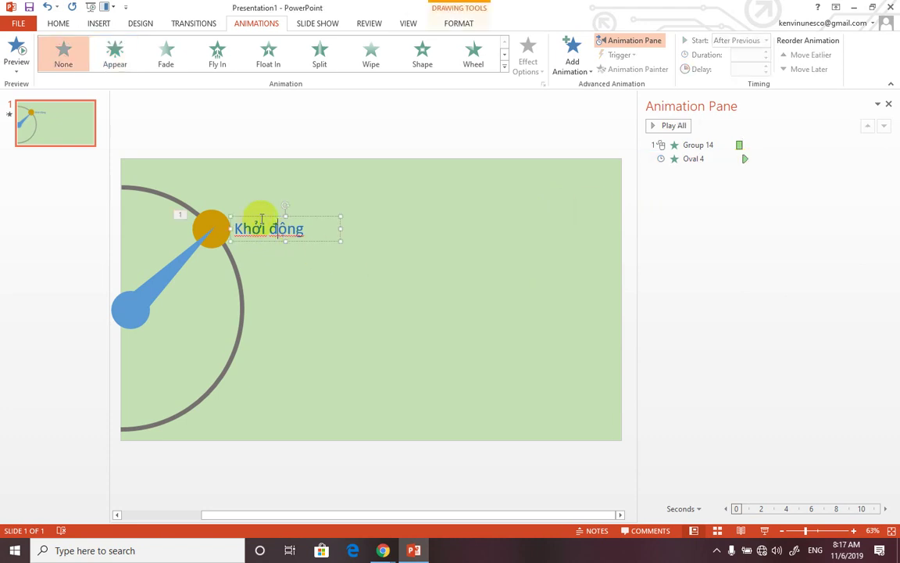
Nudge the Khởi động label and give it a 3-second Bounce entrance with a delay.
drag(257, 216, 251, 214)
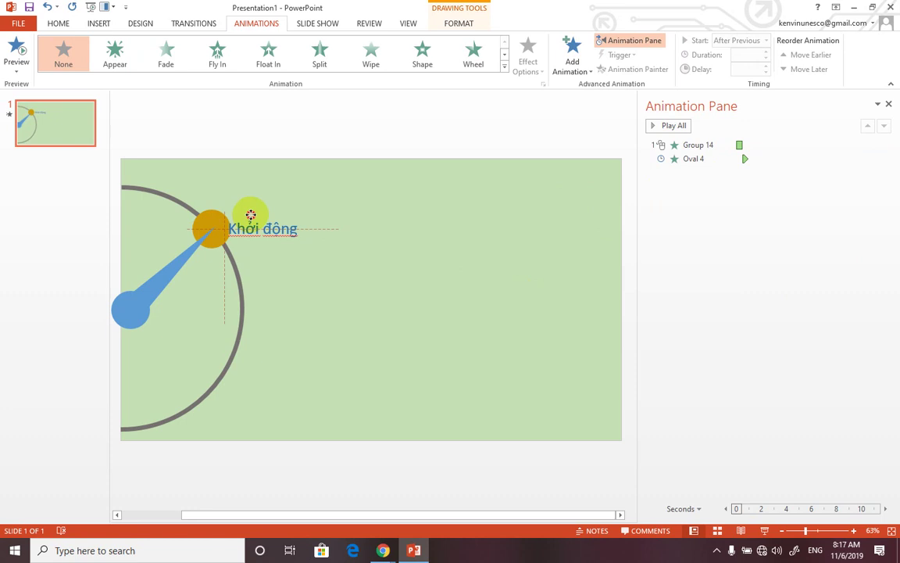
click(504, 72)
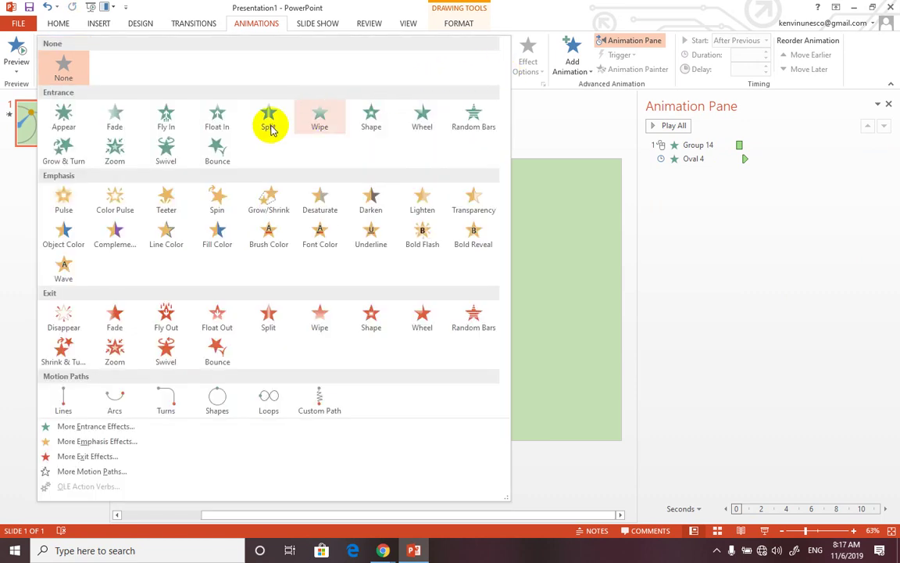
click(221, 153)
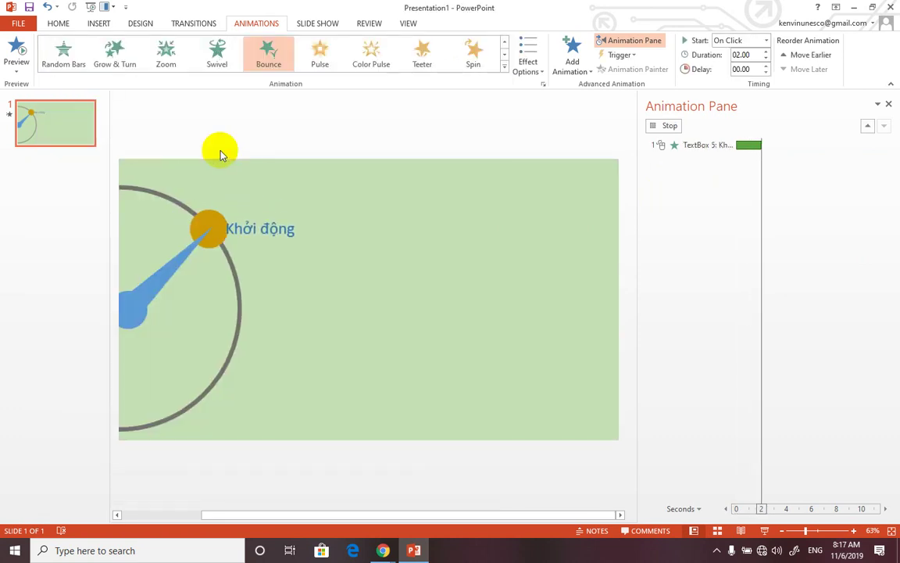
click(271, 228)
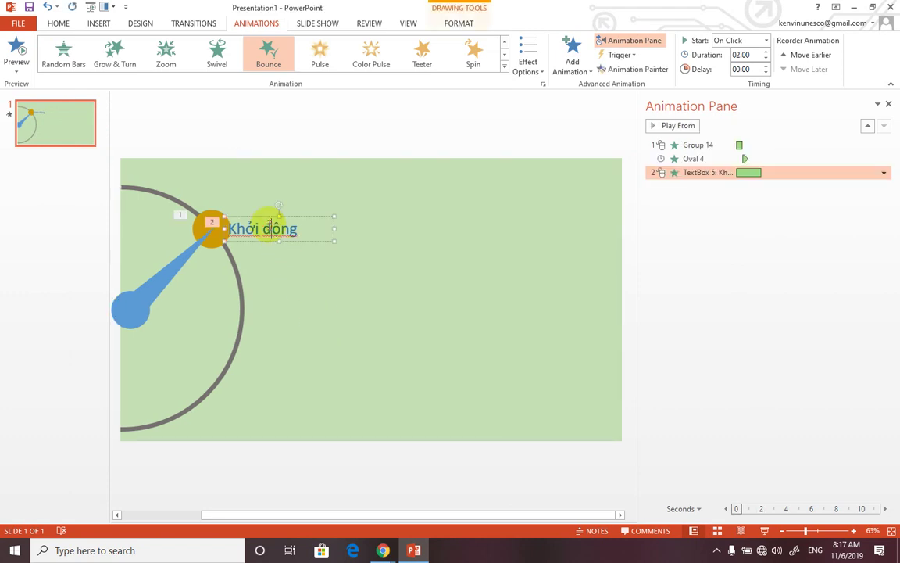
click(766, 66)
click(766, 66)
click(766, 65)
click(765, 66)
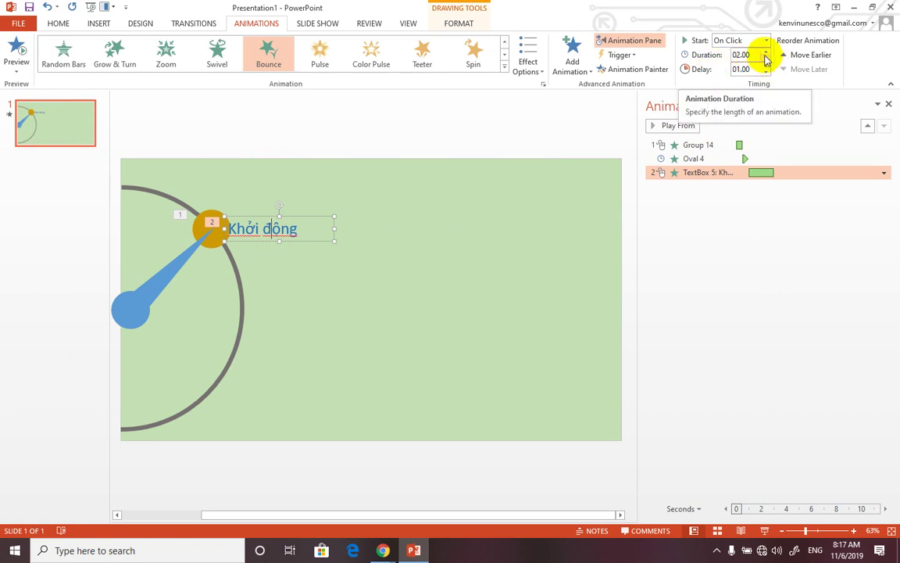
click(766, 53)
click(766, 53)
click(765, 52)
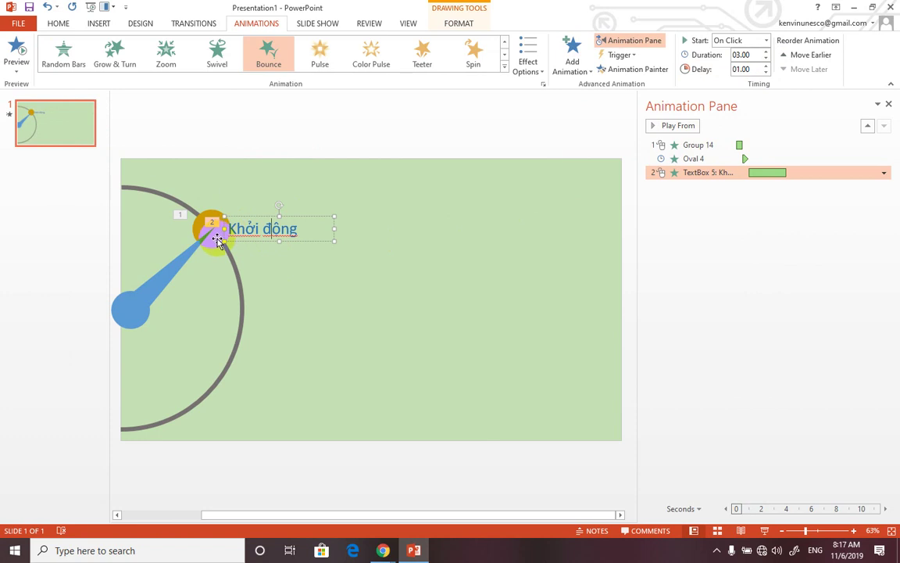
Set the orange circle's Appear animation to 1.5 seconds with a short delay.
click(216, 239)
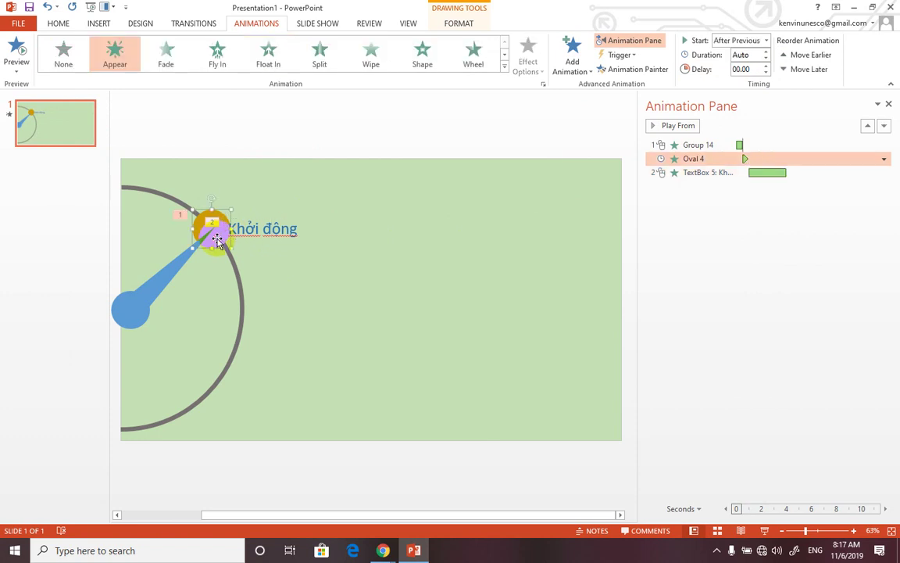
click(765, 53)
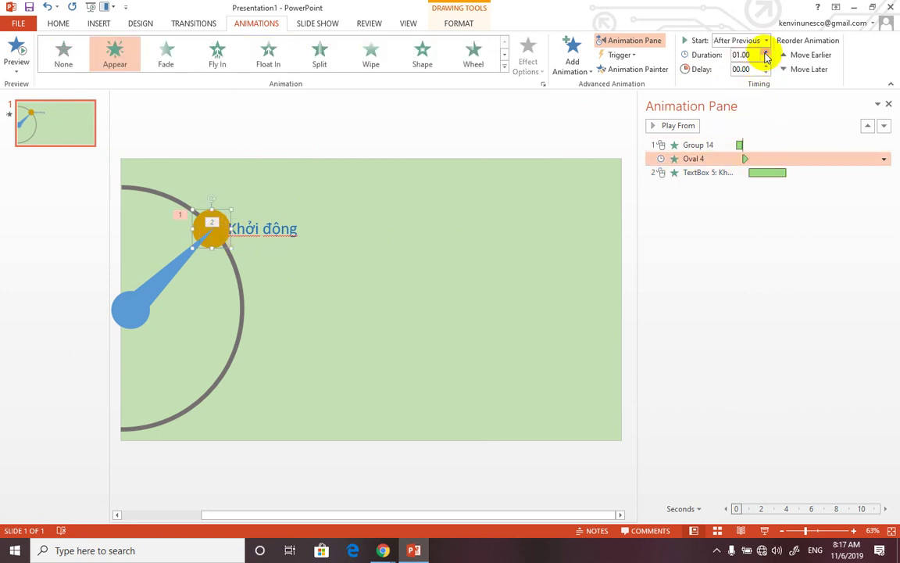
click(766, 52)
click(766, 66)
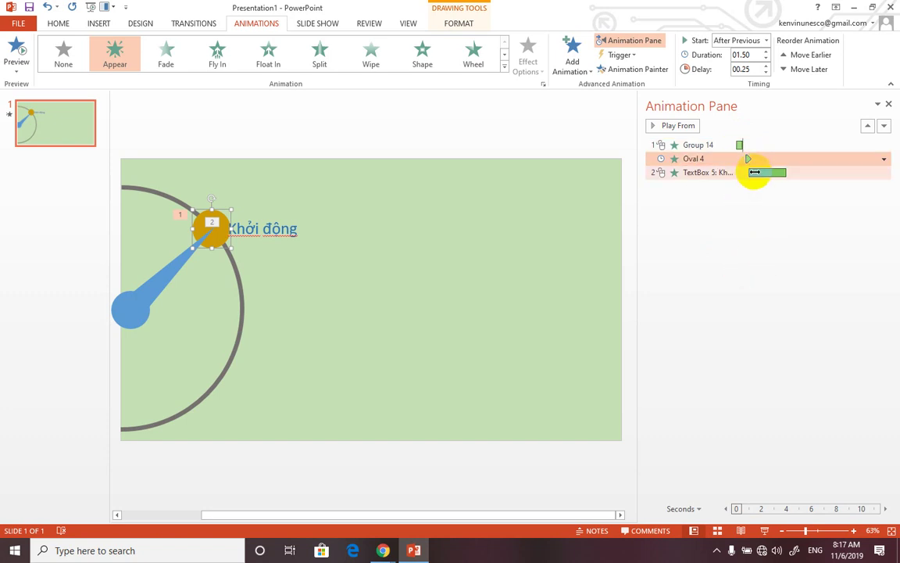
Make the label's Bounce start After Previous the circle, then play the slide show.
drag(750, 176, 760, 175)
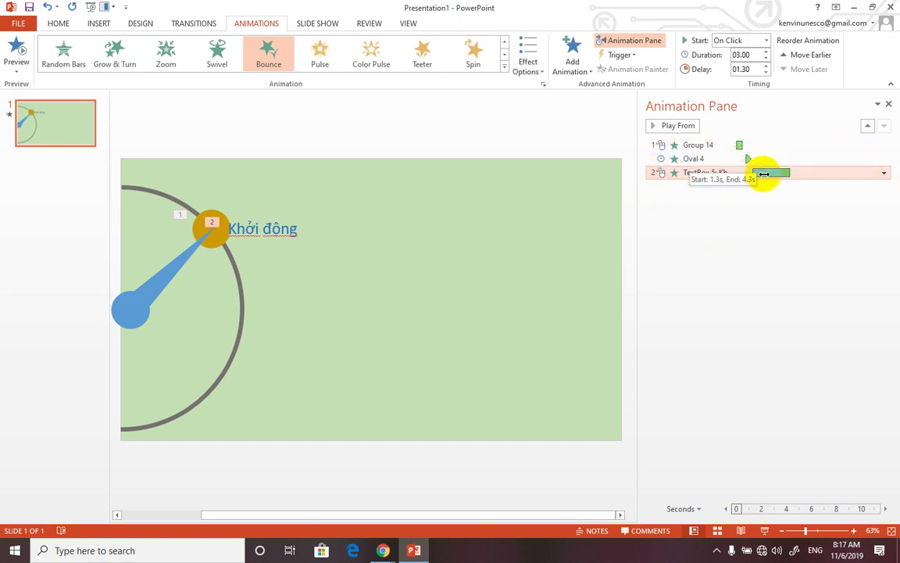
click(884, 173)
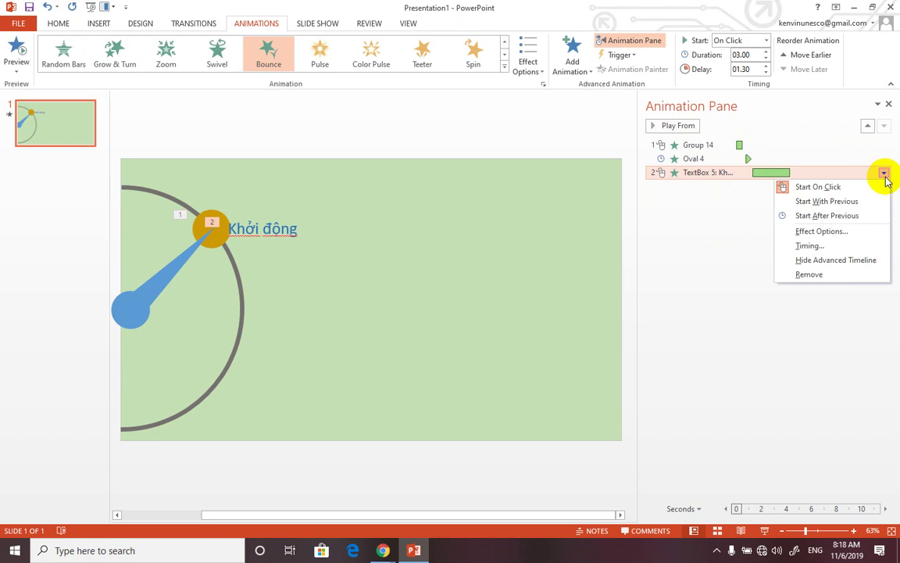
click(817, 219)
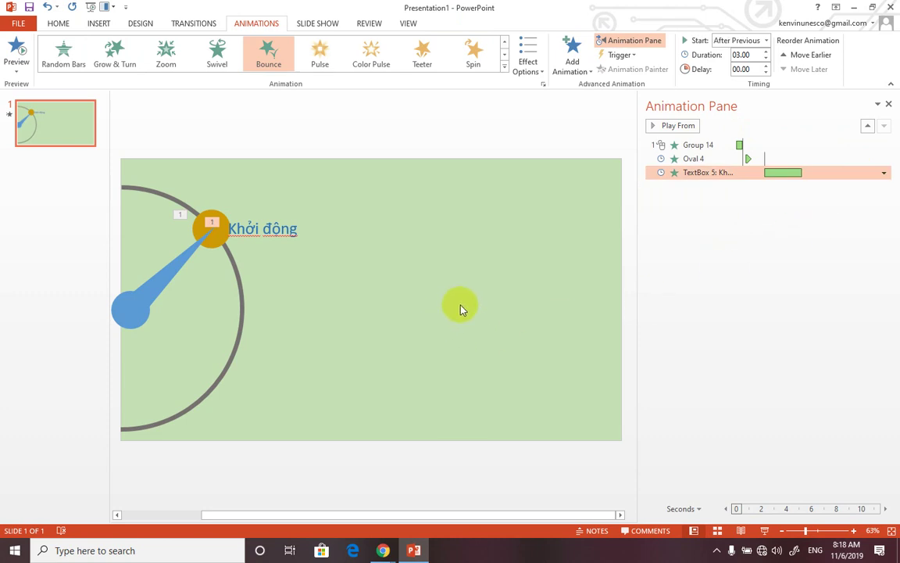
key(F5)
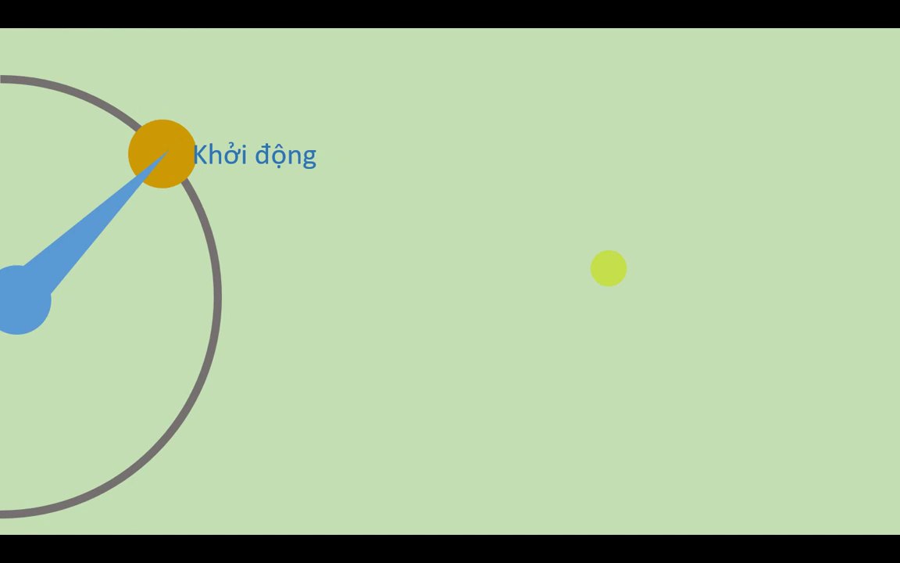
Click through the slide show, exit to editing, and select the orange circle with its Khởi động label.
click(630, 307)
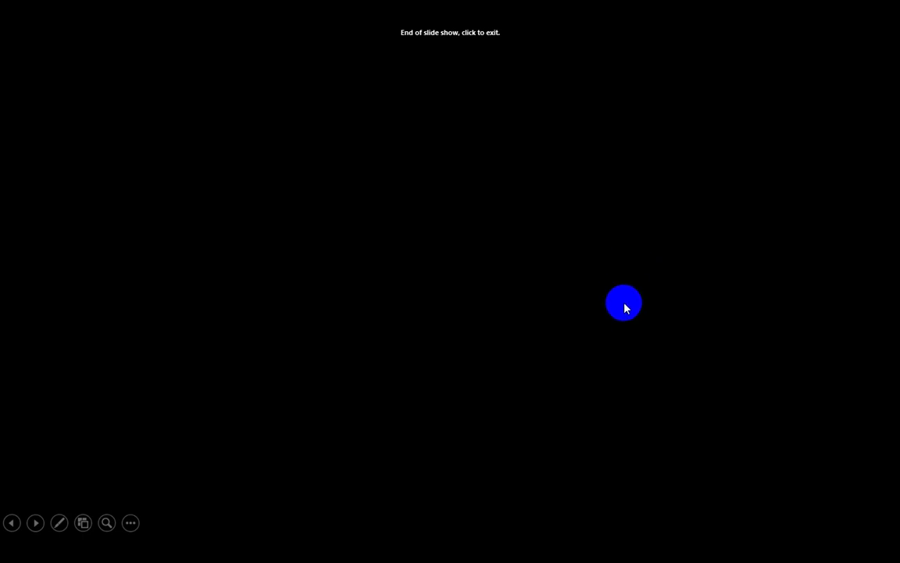
click(624, 306)
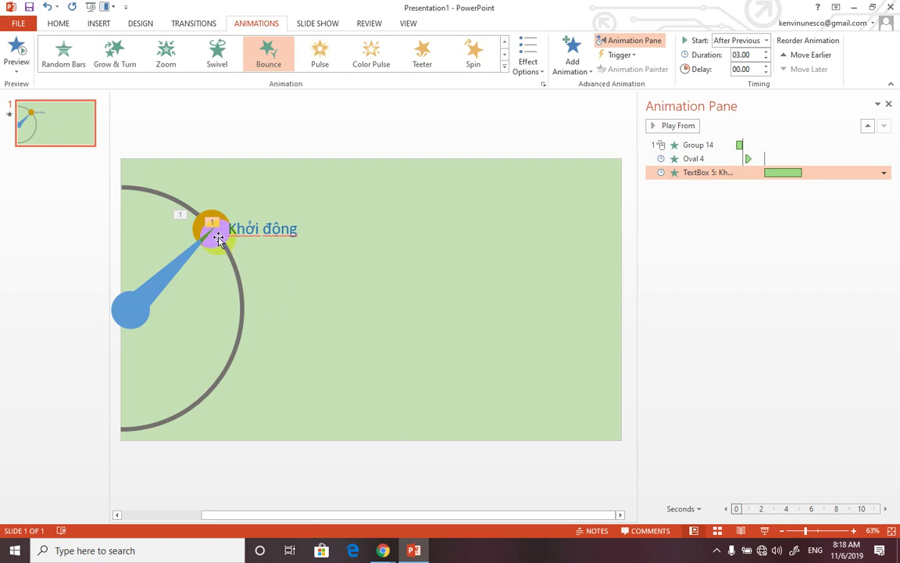
click(218, 238)
shift+click(235, 229)
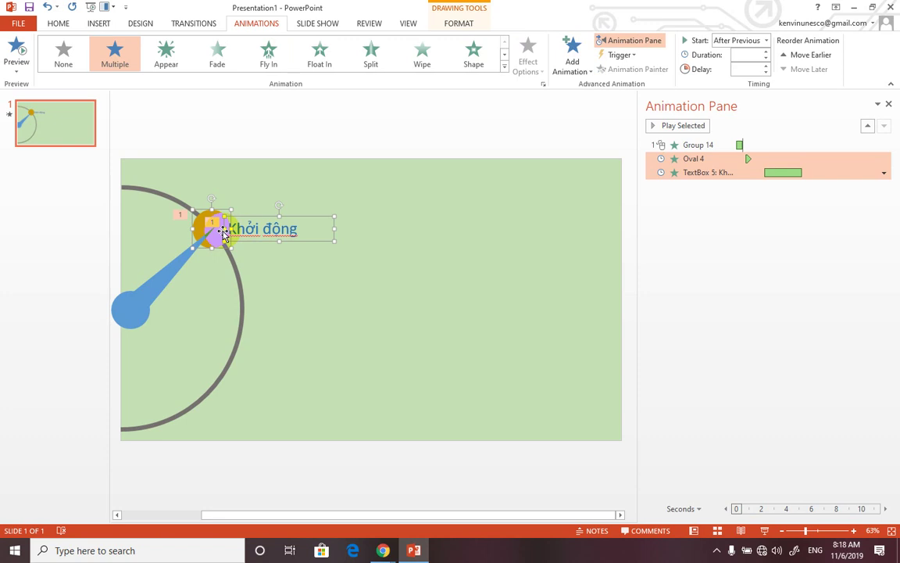
Ctrl-drag a copy of the circle and Khởi động label down onto the dial's rim.
drag(225, 234, 238, 282)
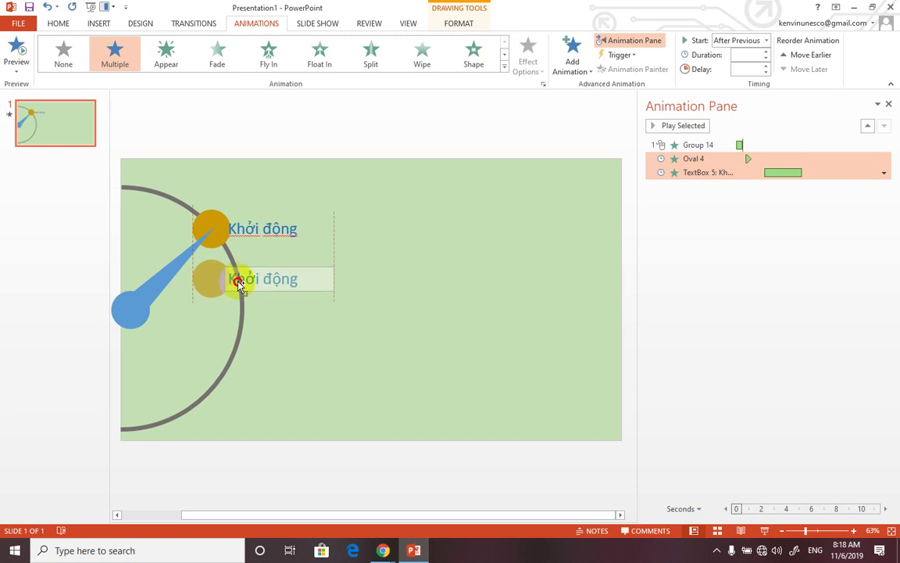
mouse_move(238, 283)
mouse_down()
mouse_move(225, 283)
mouse_move(251, 289)
mouse_up()
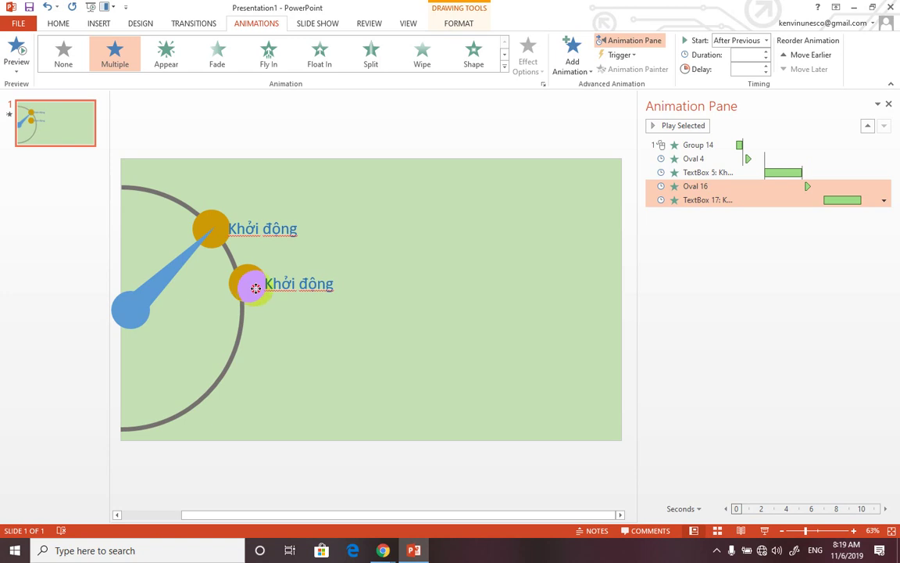
drag(252, 288, 266, 288)
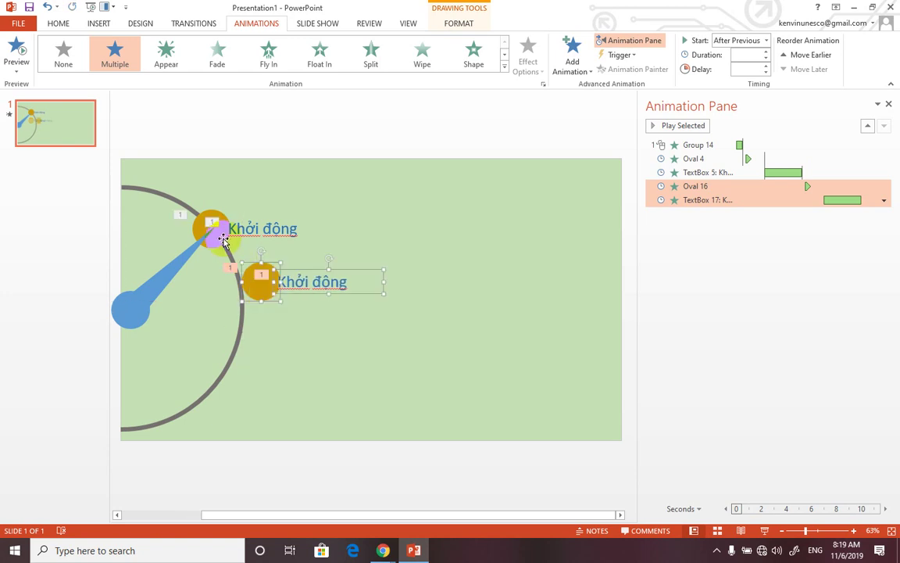
Shift the upper circle and its Khởi động label slightly to the right.
click(212, 230)
shift+click(247, 226)
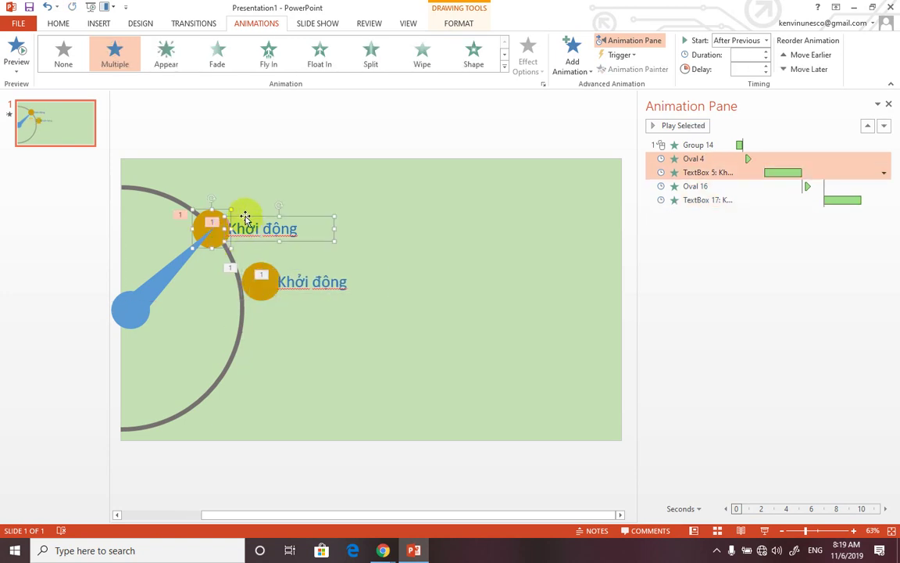
drag(247, 217, 272, 215)
Clear the lower label's text and switch UniKey to Vietnamese input.
click(336, 279)
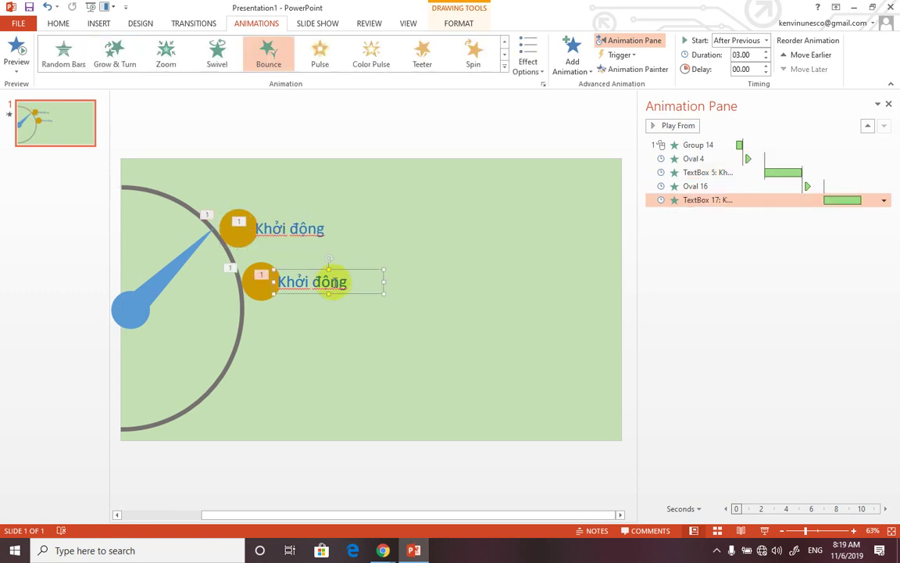
click(339, 281)
key(BackSpace)
key(BackSpace)
key(BackSpace)
key(BackSpace)
key(BackSpace)
key(BackSpace)
key(BackSpace)
key(BackSpace)
key(BackSpace)
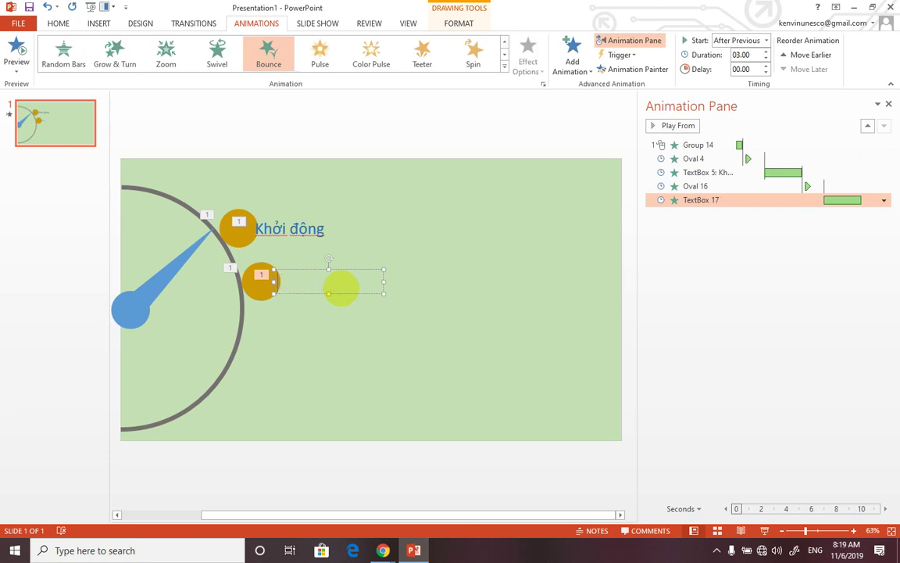
text(V)
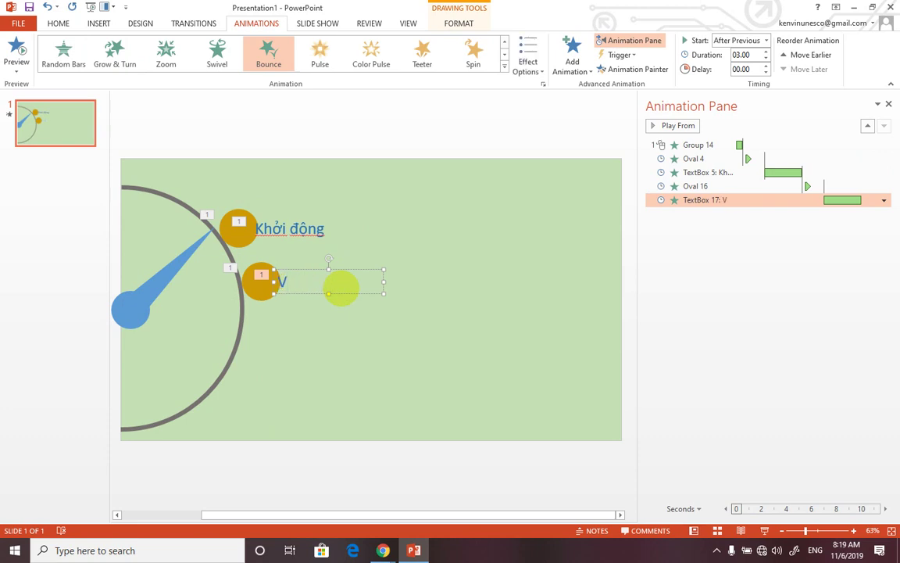
text(][)
key(BackSpace)
key(BackSpace)
key(BackSpace)
key(BackSpace)
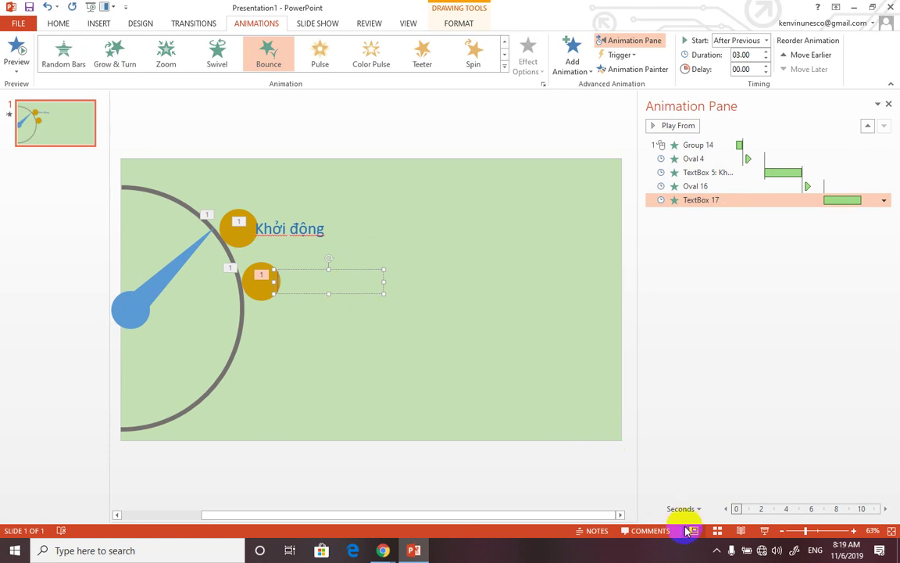
click(717, 551)
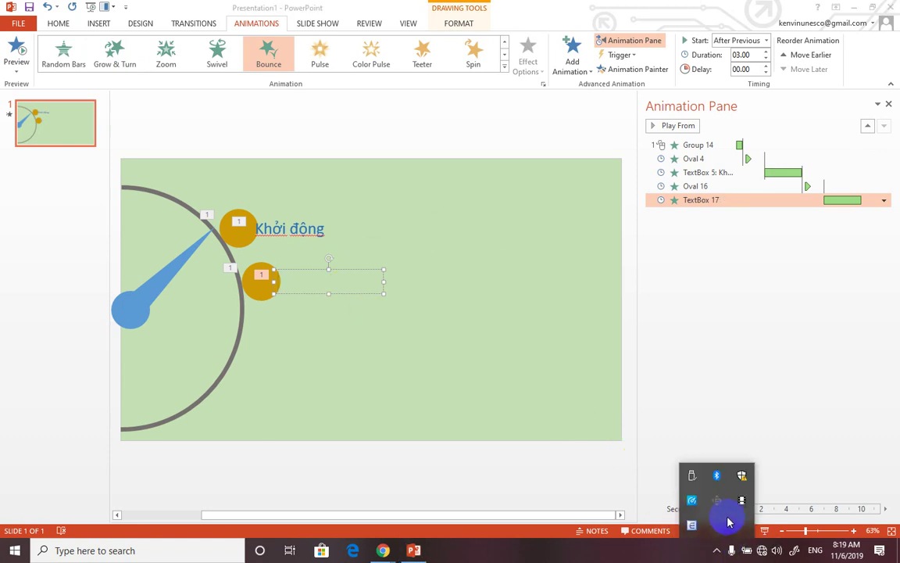
click(692, 525)
click(311, 275)
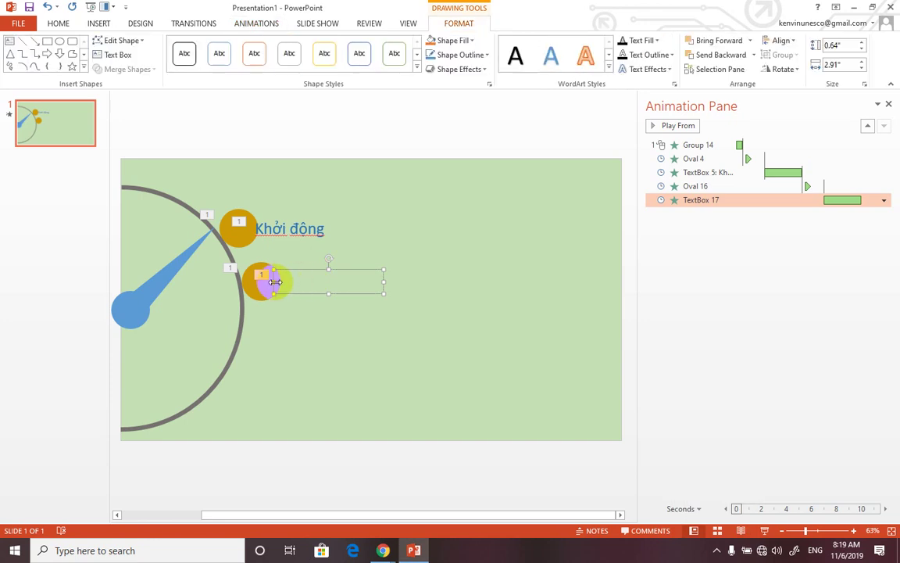
drag(293, 281, 293, 280)
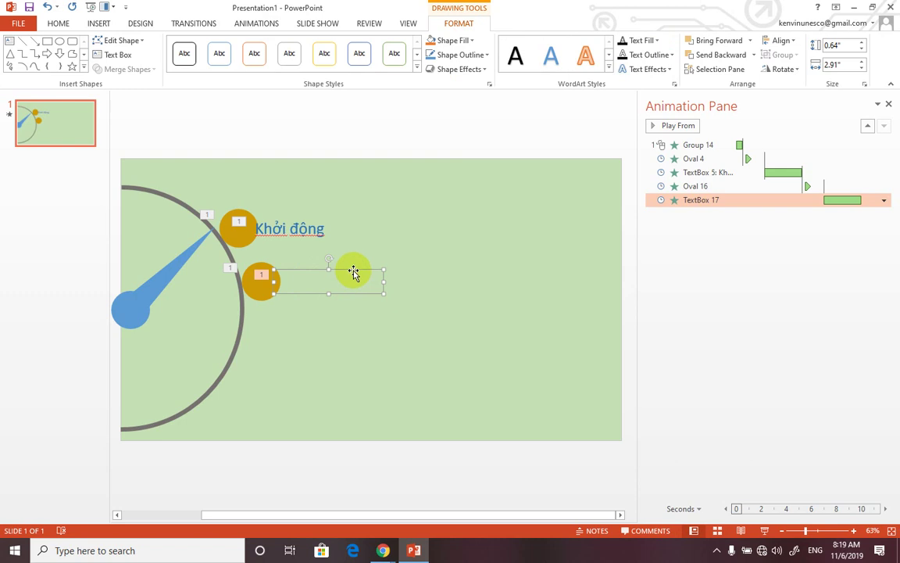
Undo an accidental move of the upper label, restoring the emptied lower box.
click(281, 220)
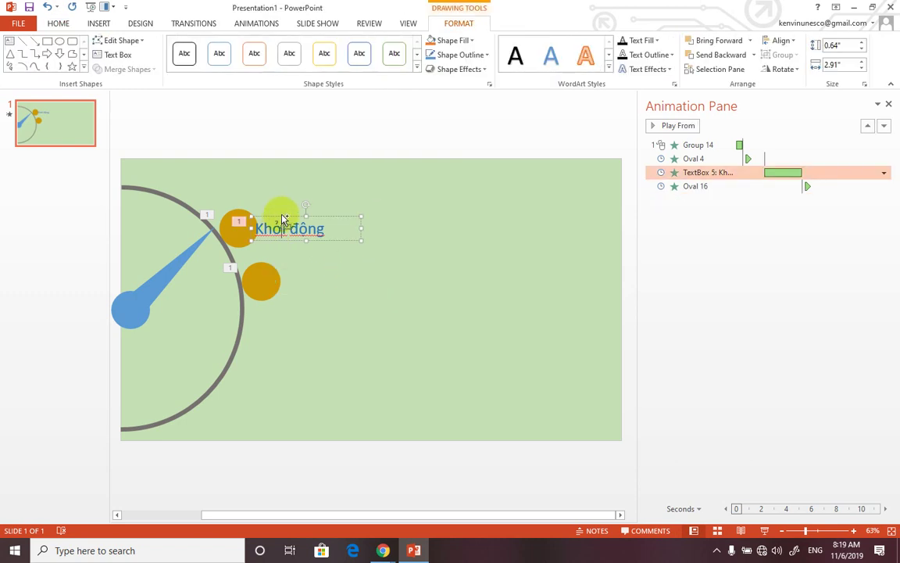
drag(283, 219, 309, 251)
key(Escape)
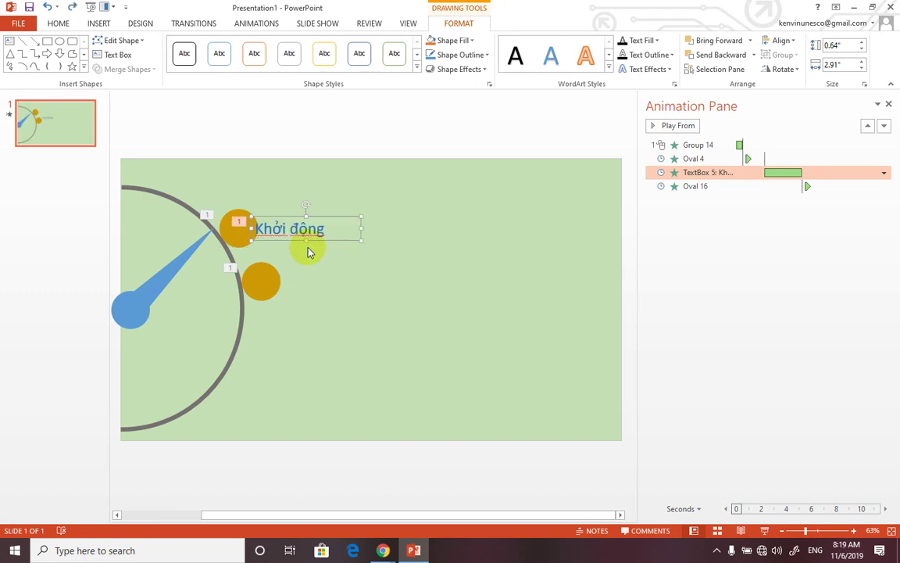
key(ctrl+z)
Type 'Vượt chướng ngại vật' in the lower label and widen it to fit one line.
text(Vịt)
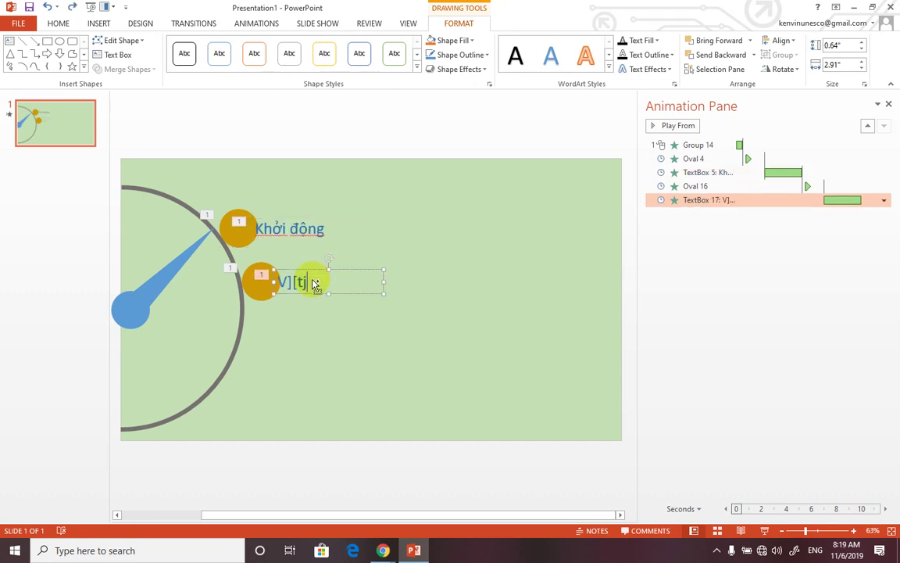
key(BackSpace)
key(BackSpace)
key(BackSpace)
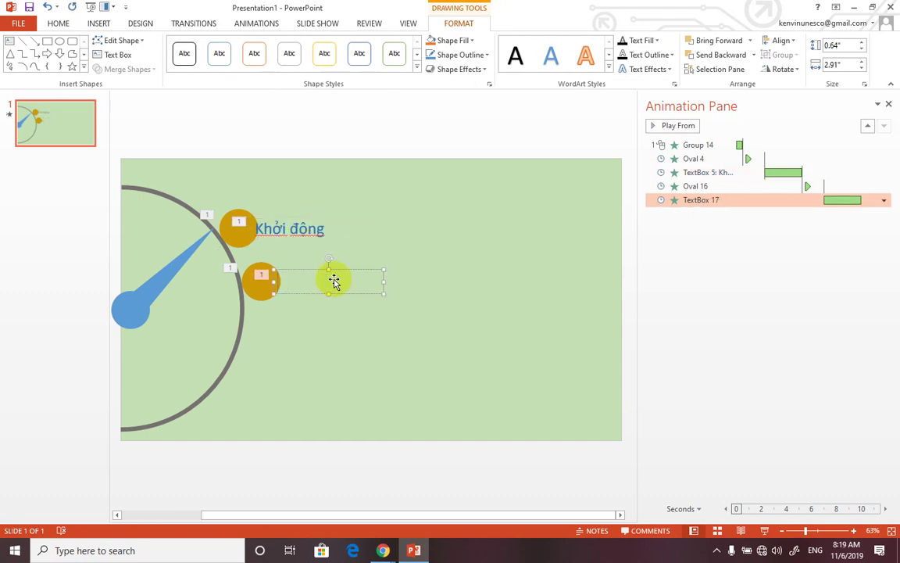
text(Vươt)
text( chươ)
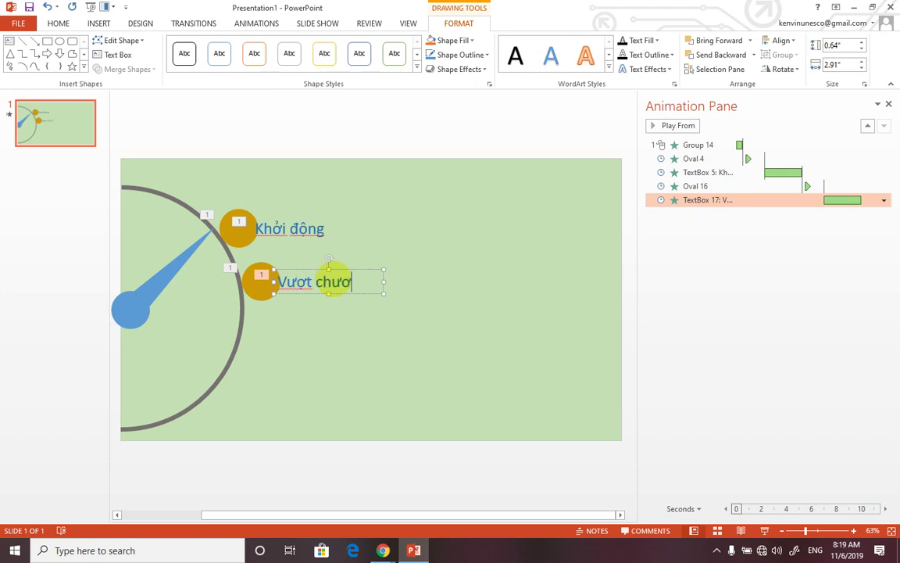
text(ng nga)
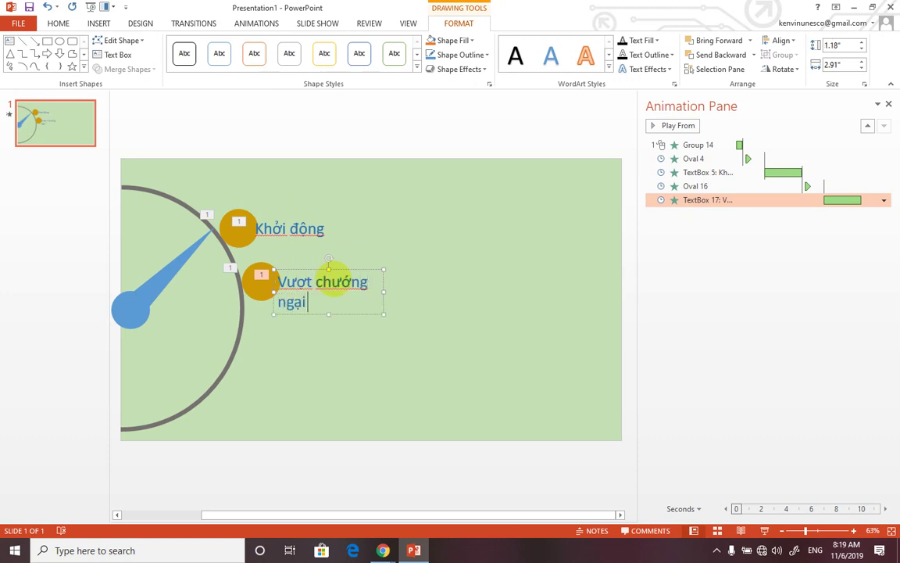
text( vât)
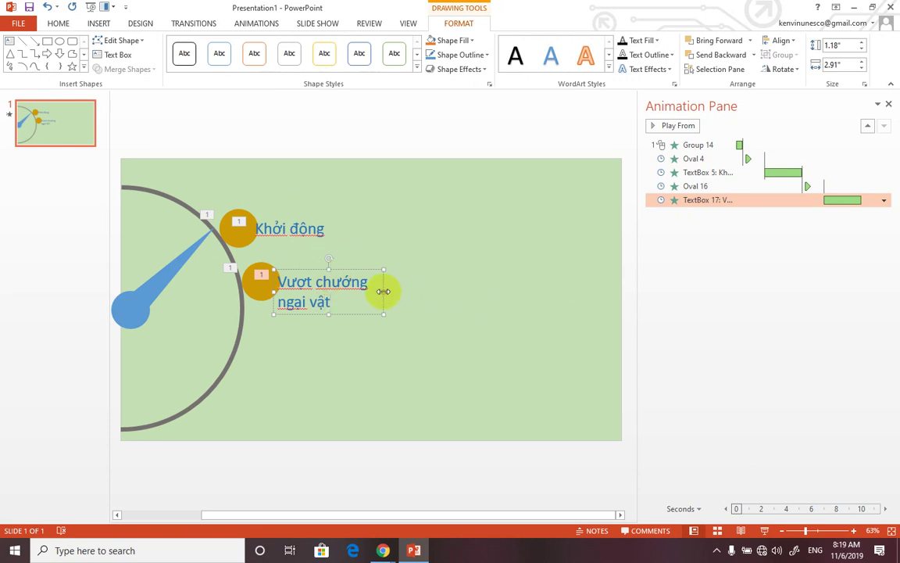
drag(382, 292, 456, 291)
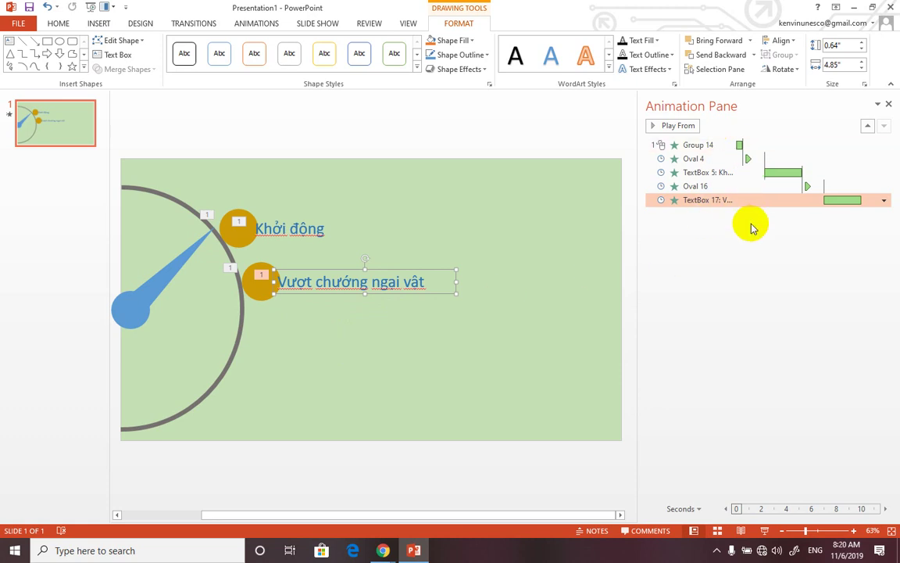
double_click(704, 200)
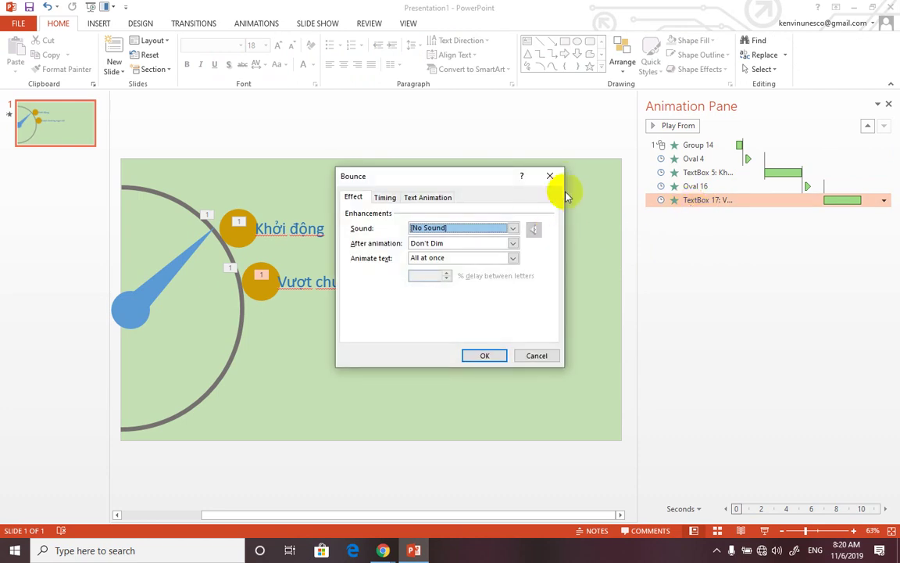
click(552, 177)
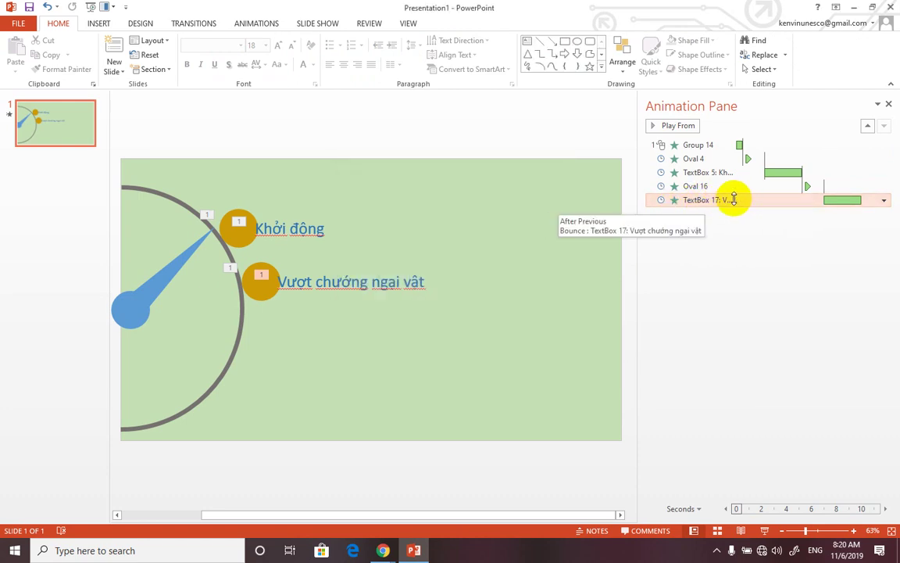
click(268, 287)
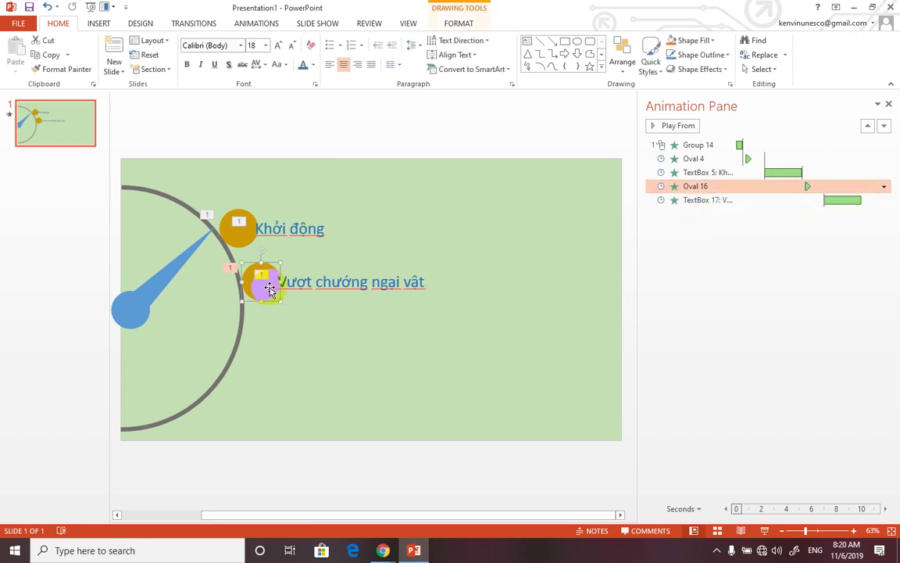
click(320, 284)
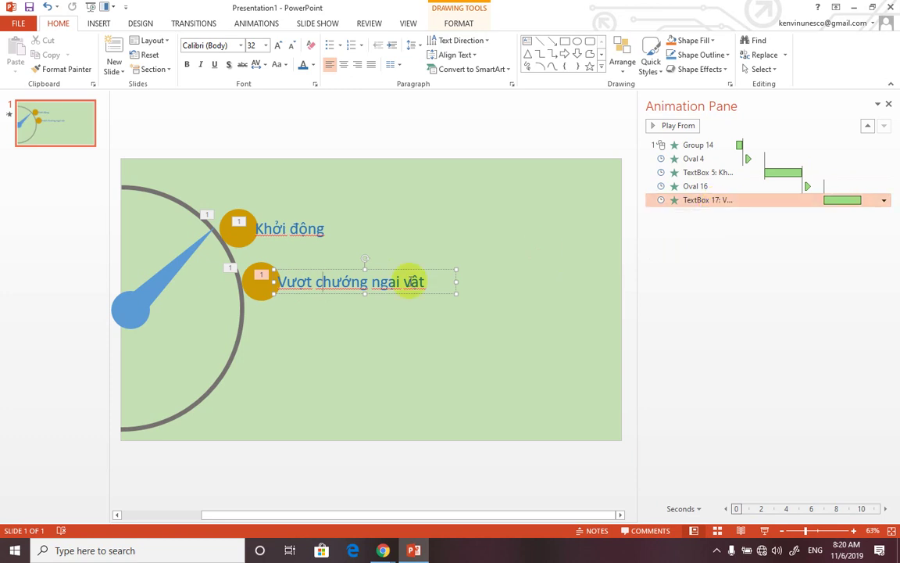
click(174, 276)
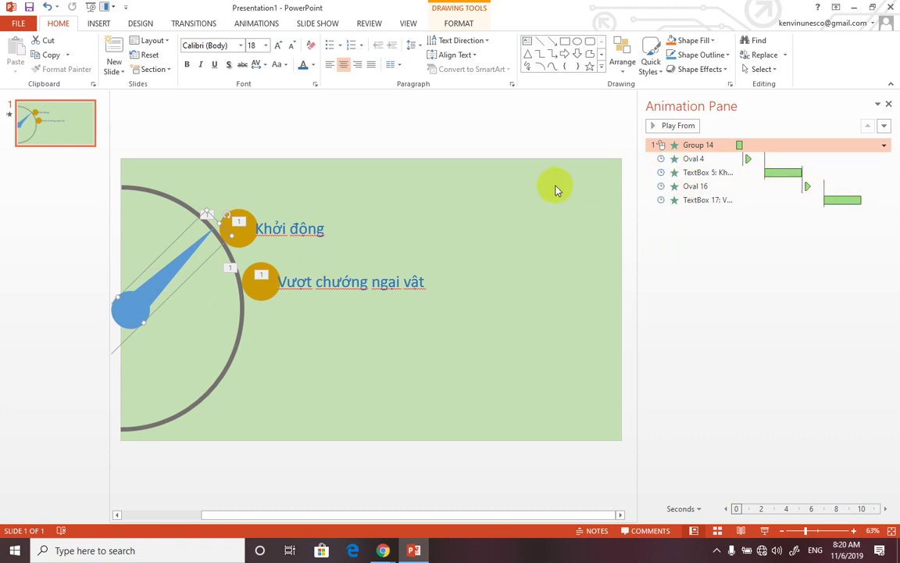
Add a Spin emphasis as a second animation on the blue pointer Group 14.
click(250, 25)
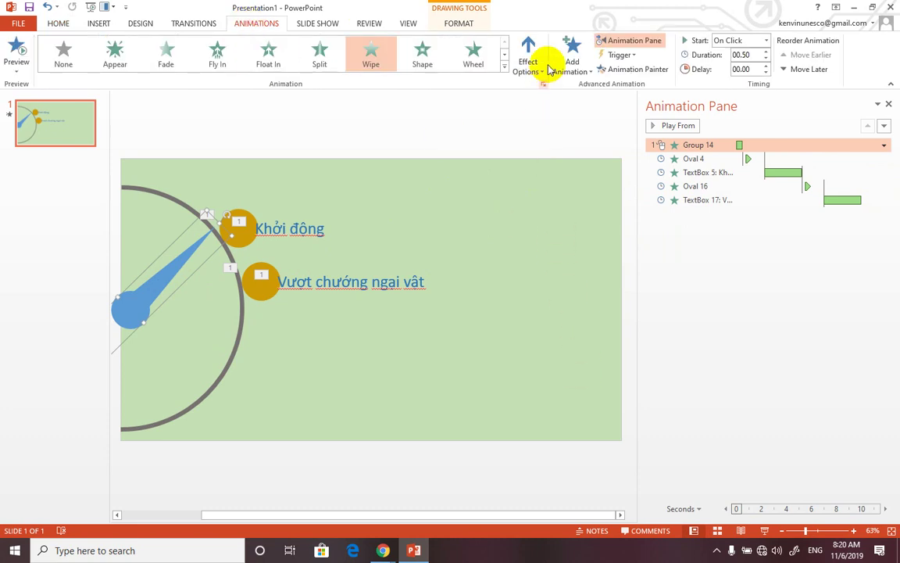
click(586, 72)
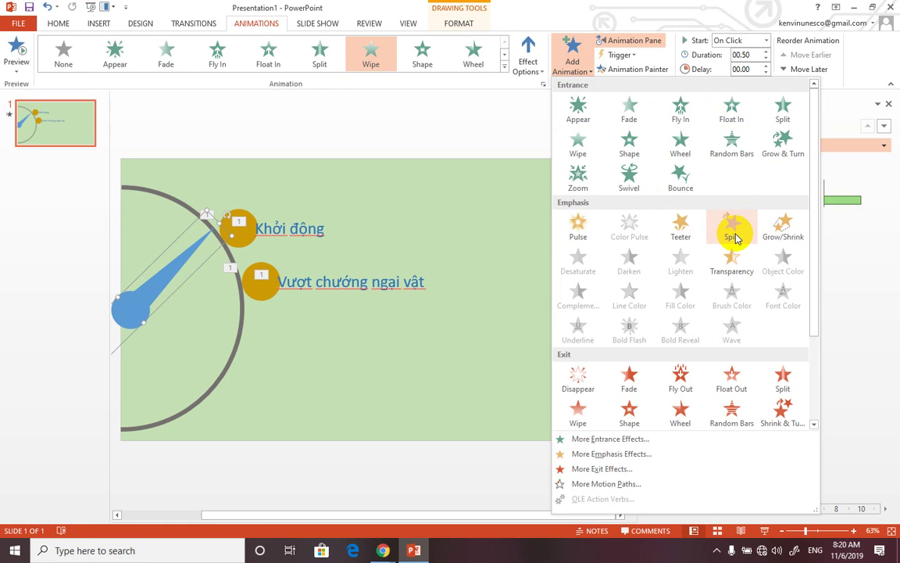
click(732, 228)
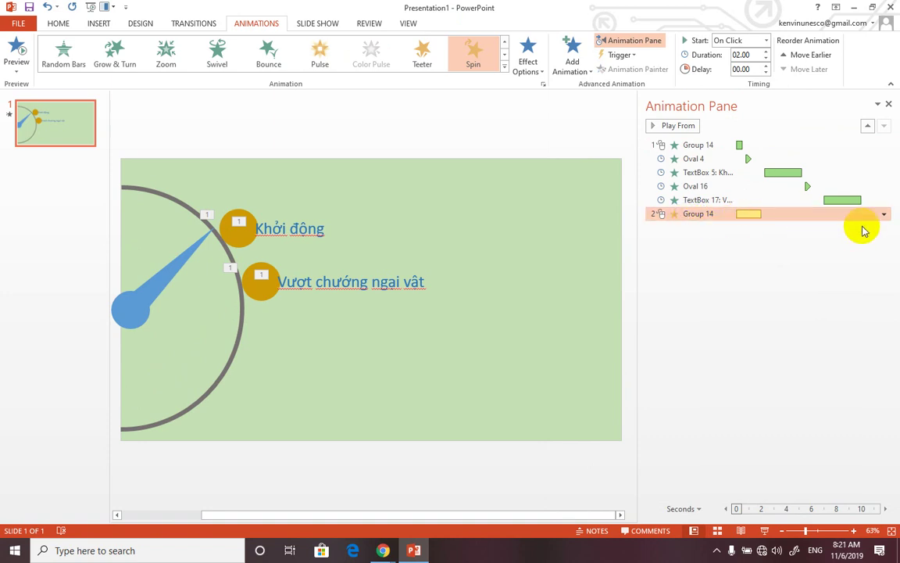
click(883, 214)
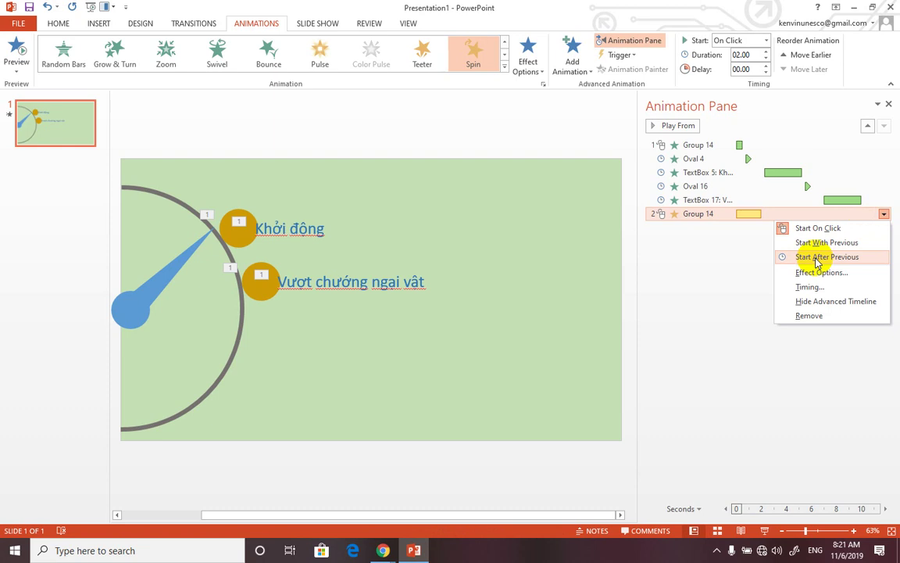
Set the pointer's Spin to After Previous, a custom 30° amount, and 3-second duration.
click(817, 261)
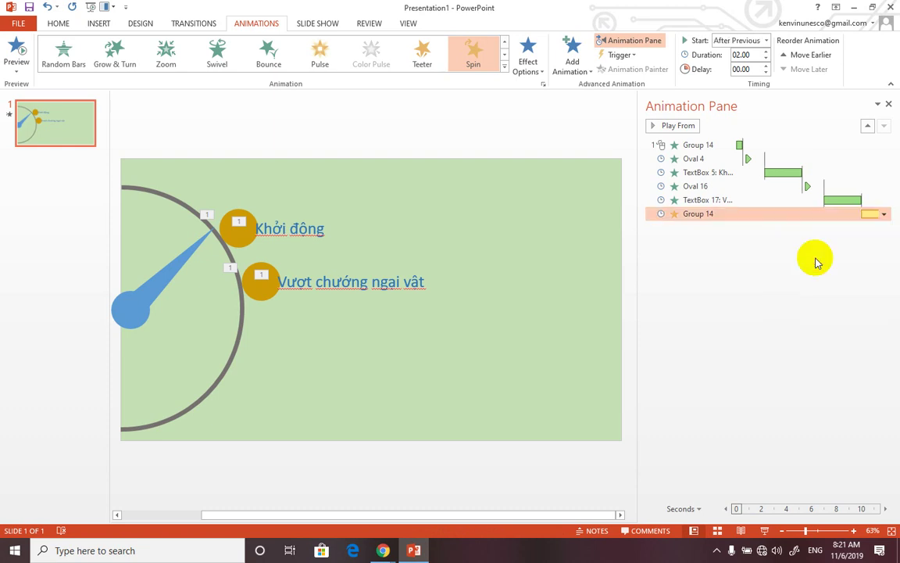
click(882, 216)
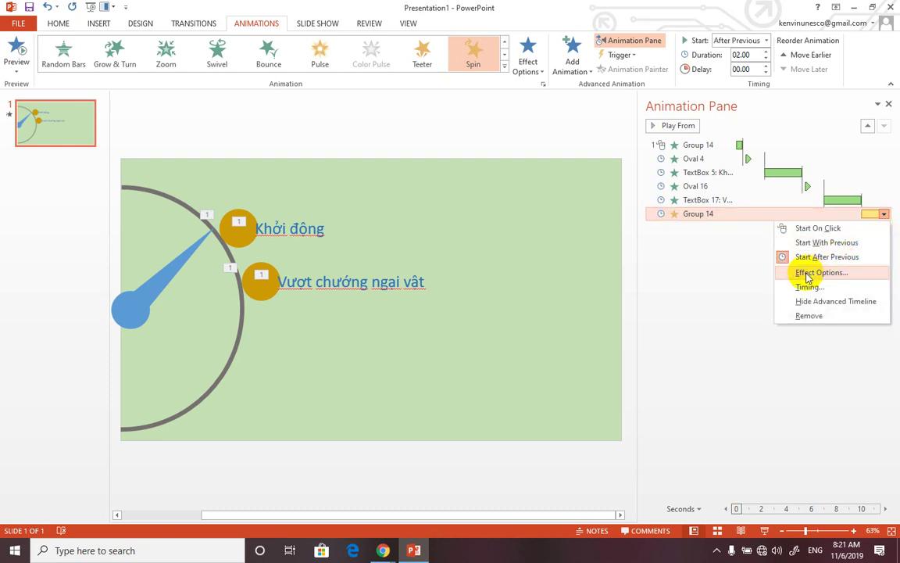
click(815, 272)
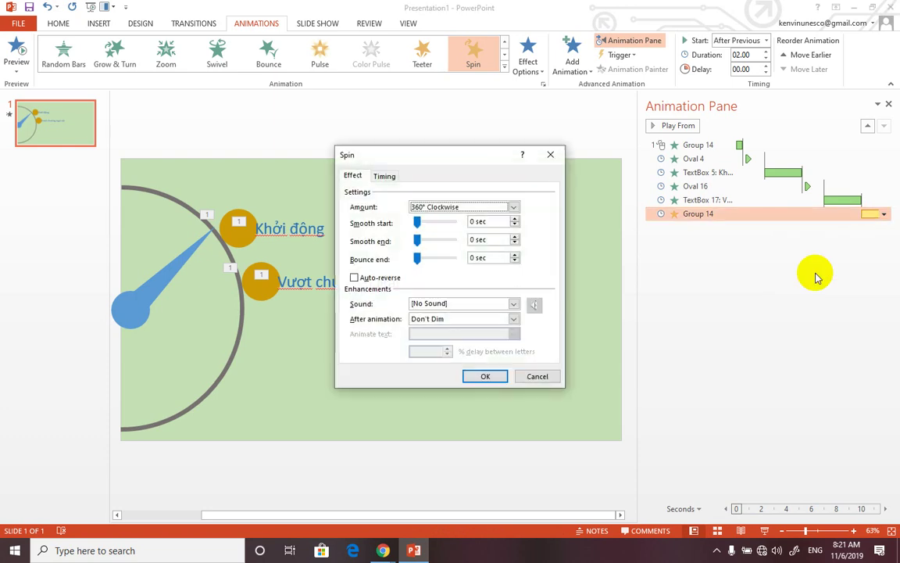
mouse_move(482, 150)
mouse_down()
mouse_move(603, 109)
mouse_move(568, 78)
mouse_up()
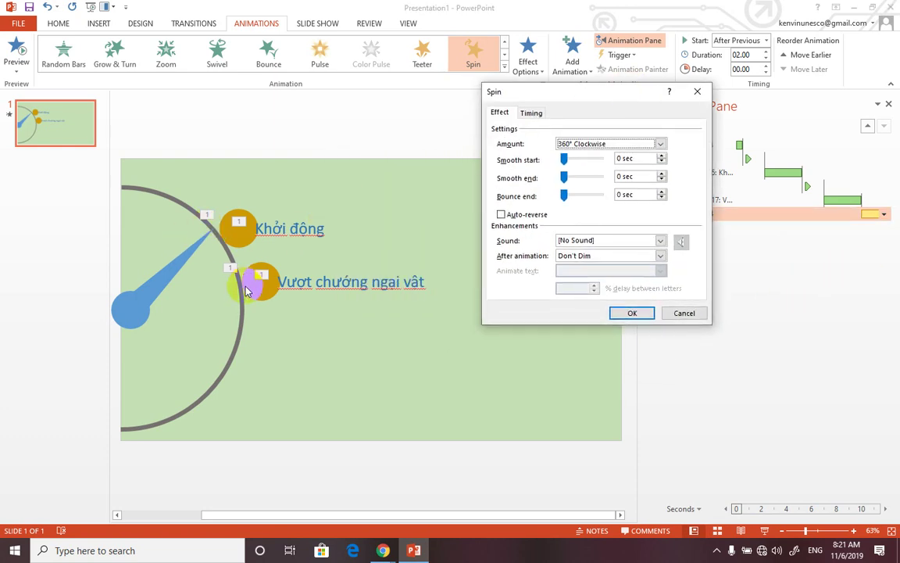
mouse_move(245, 290)
mouse_down()
mouse_move(217, 239)
mouse_move(244, 283)
mouse_up()
click(661, 145)
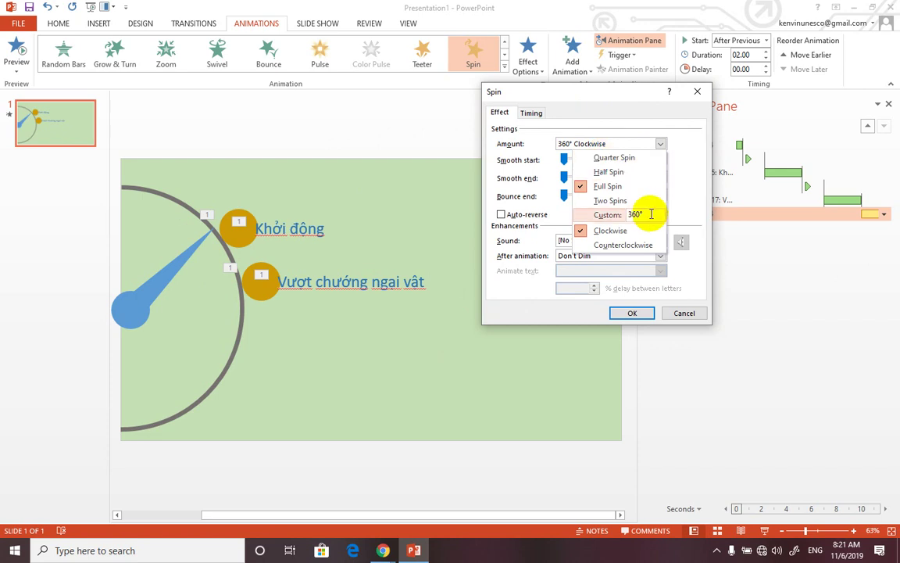
click(650, 214)
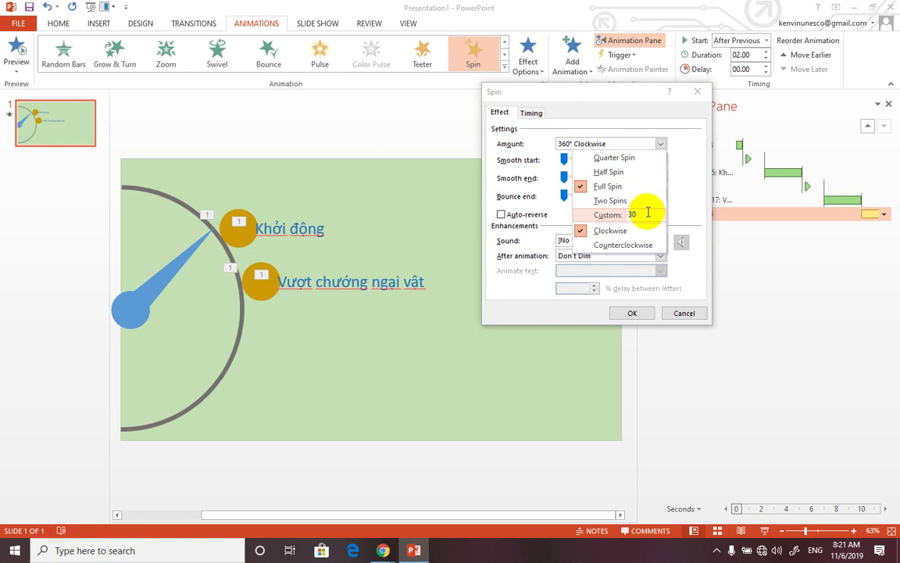
click(632, 312)
click(632, 313)
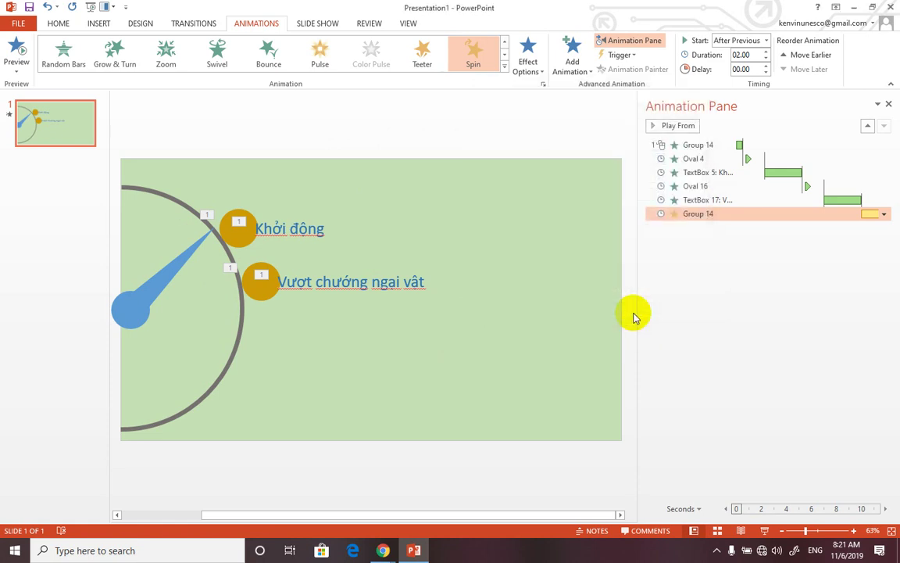
click(765, 52)
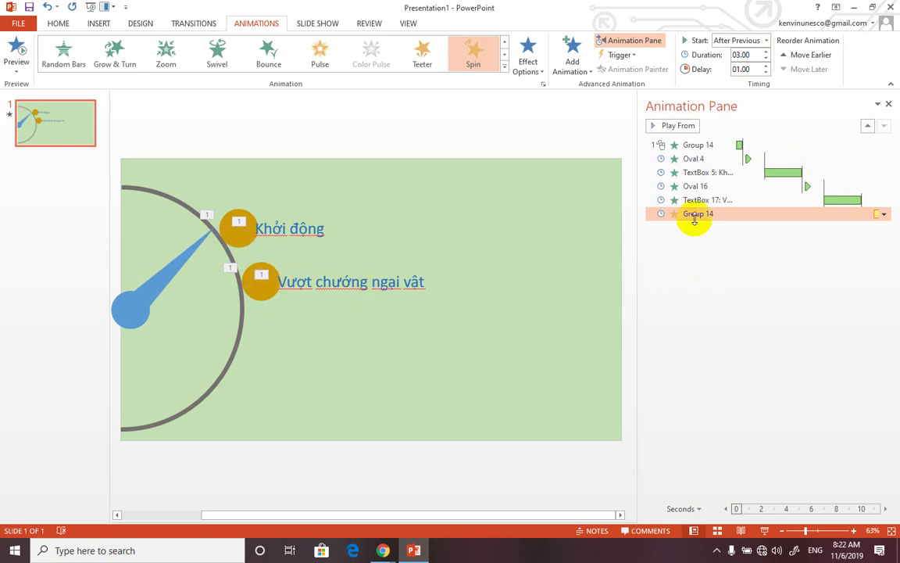
Move Oval 16 and TextBox 17 animations below Group 14's Spin and check both start After Previous.
click(695, 186)
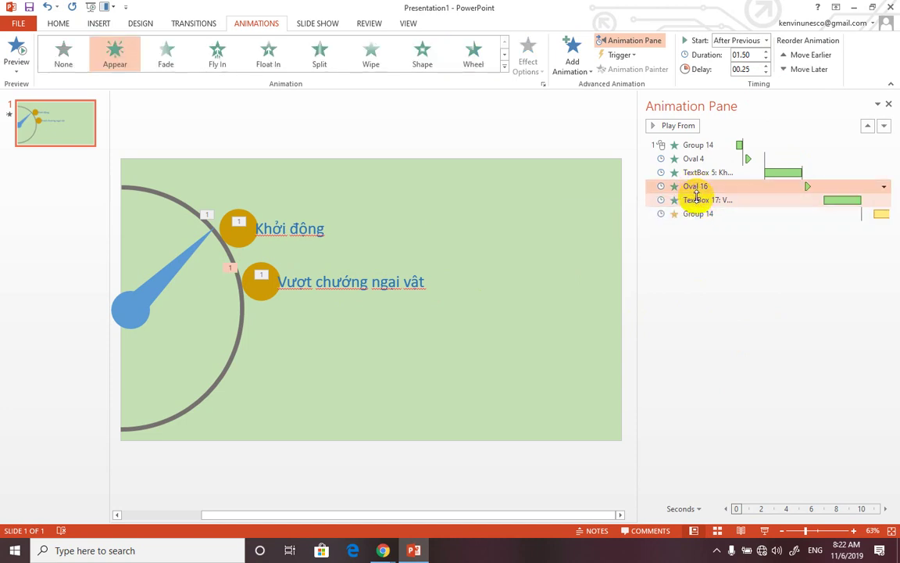
ctrl+click(694, 197)
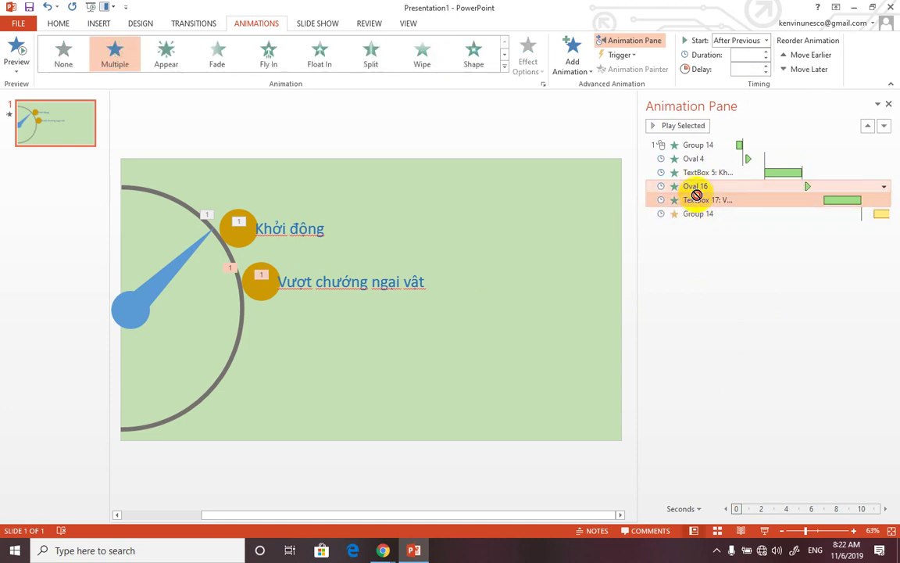
drag(695, 188, 700, 220)
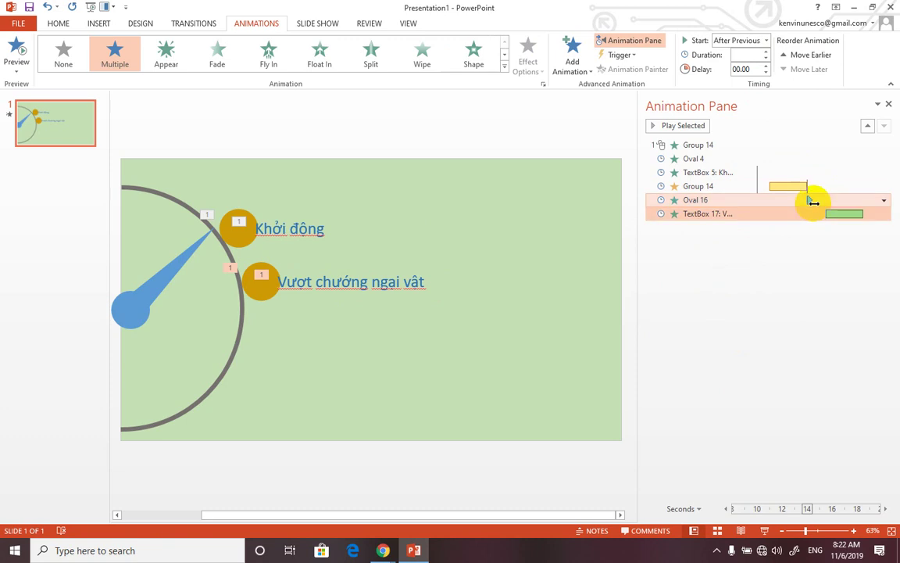
mouse_move(810, 200)
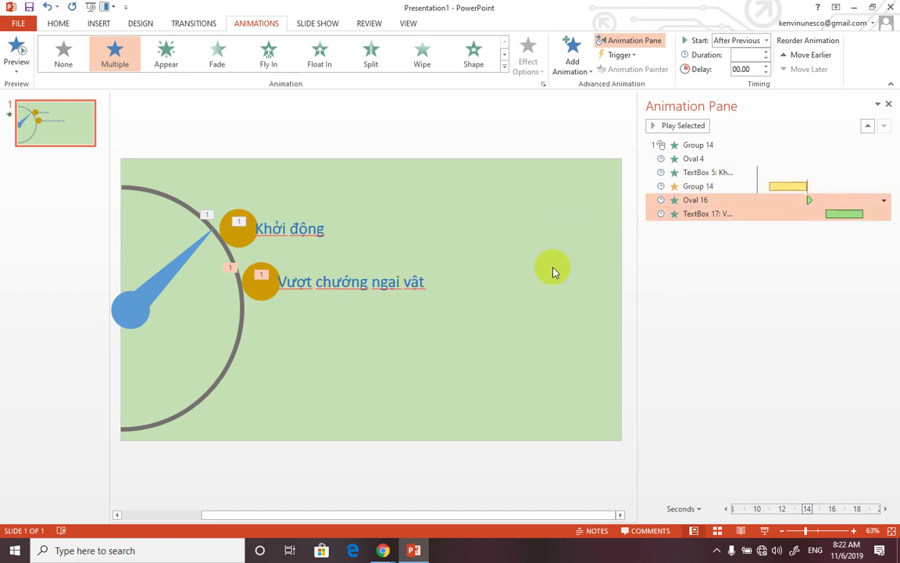
click(883, 201)
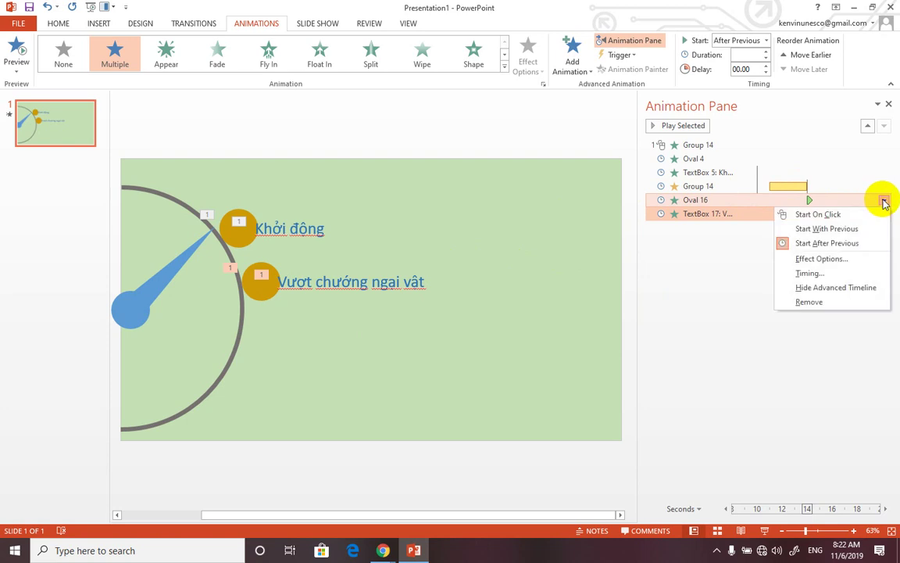
click(884, 202)
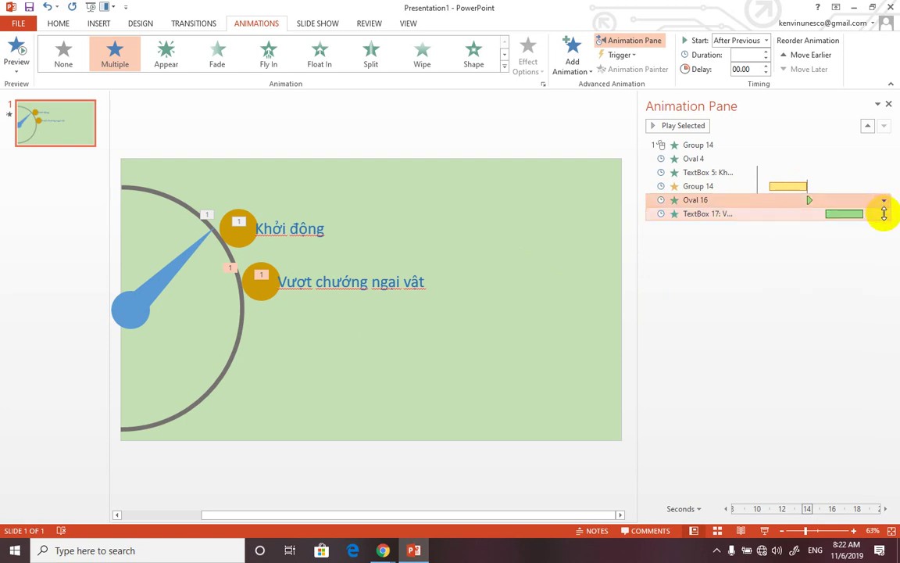
click(885, 216)
click(884, 214)
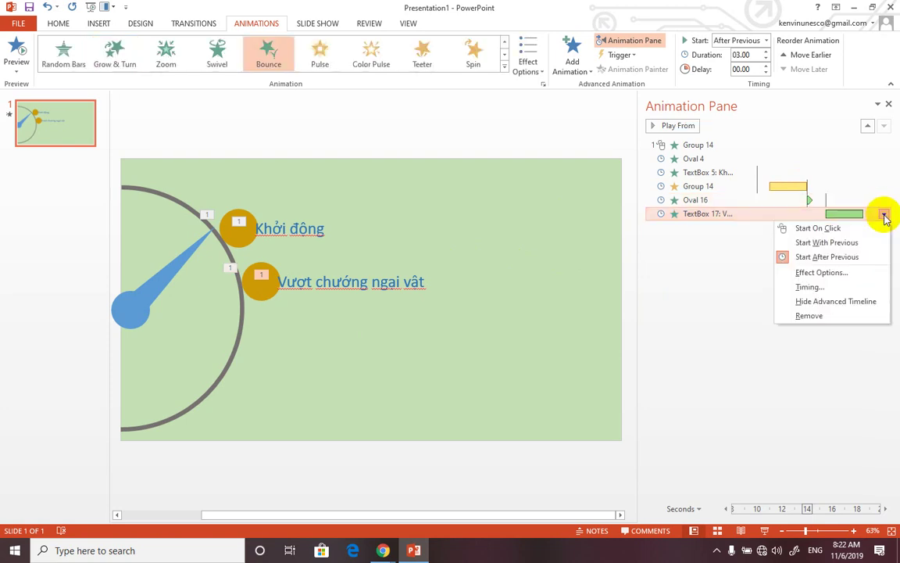
In Group 14's Spin effect options, set Smooth start to 1.65 s and Smooth end to 1.35 s.
click(801, 188)
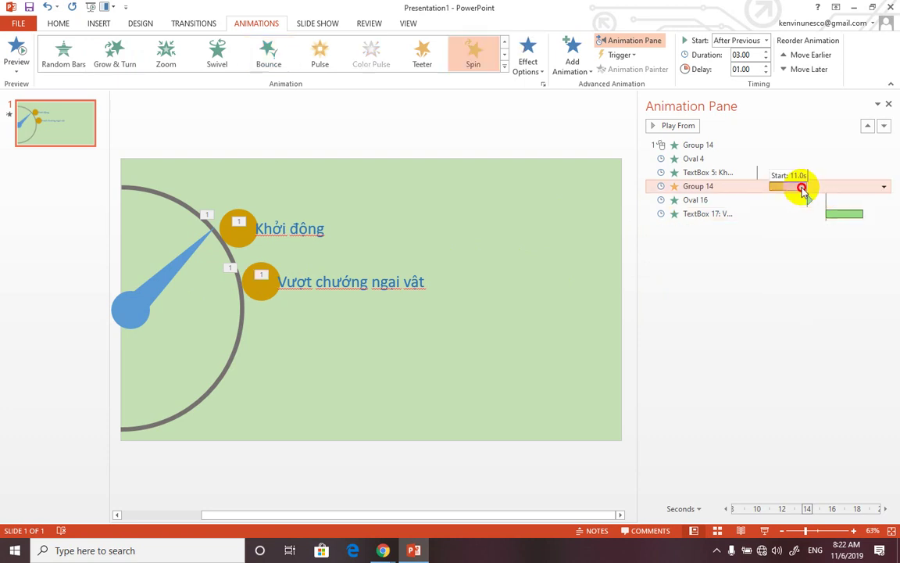
click(883, 187)
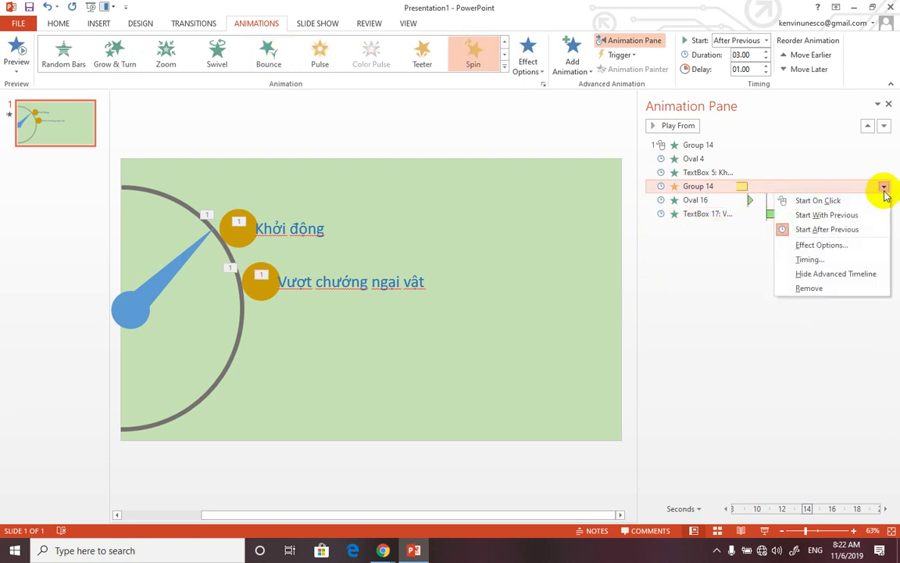
click(832, 247)
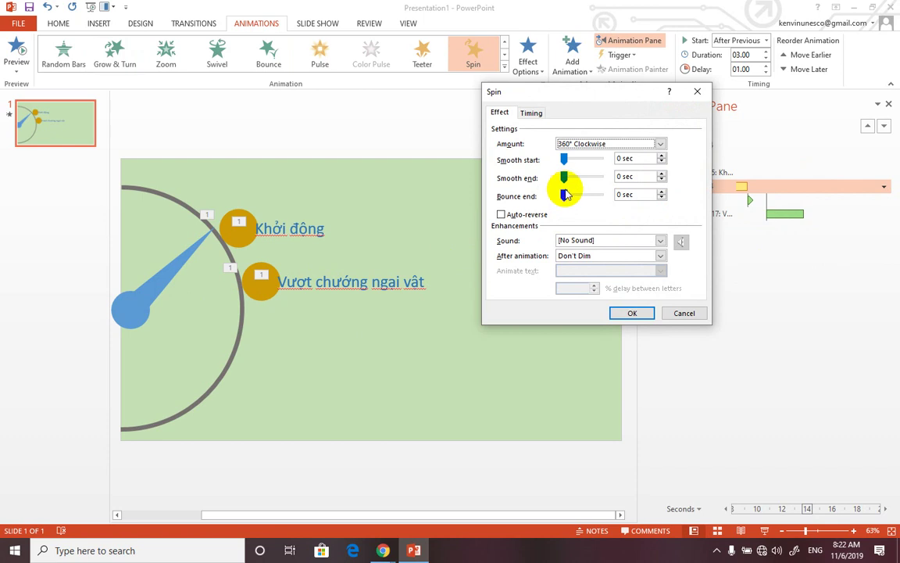
drag(566, 161, 590, 159)
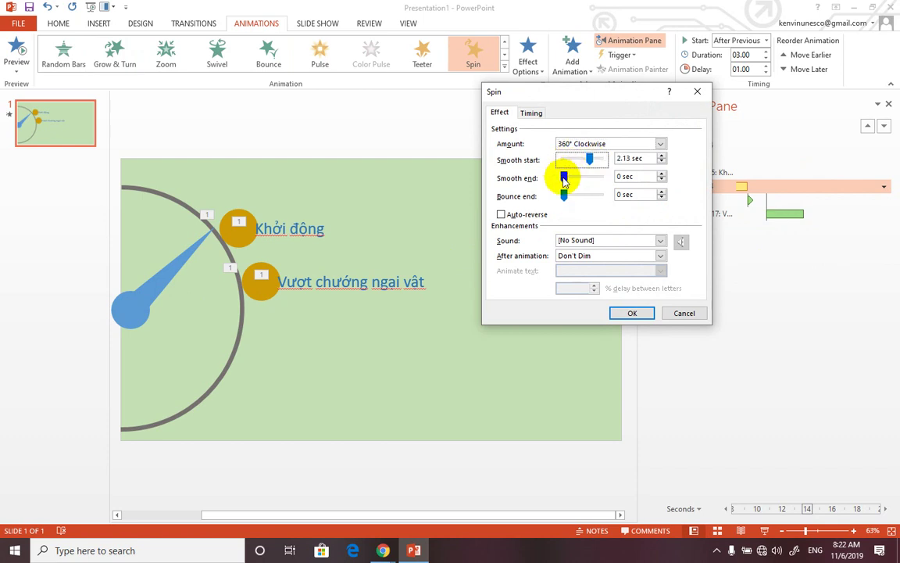
drag(565, 180, 581, 181)
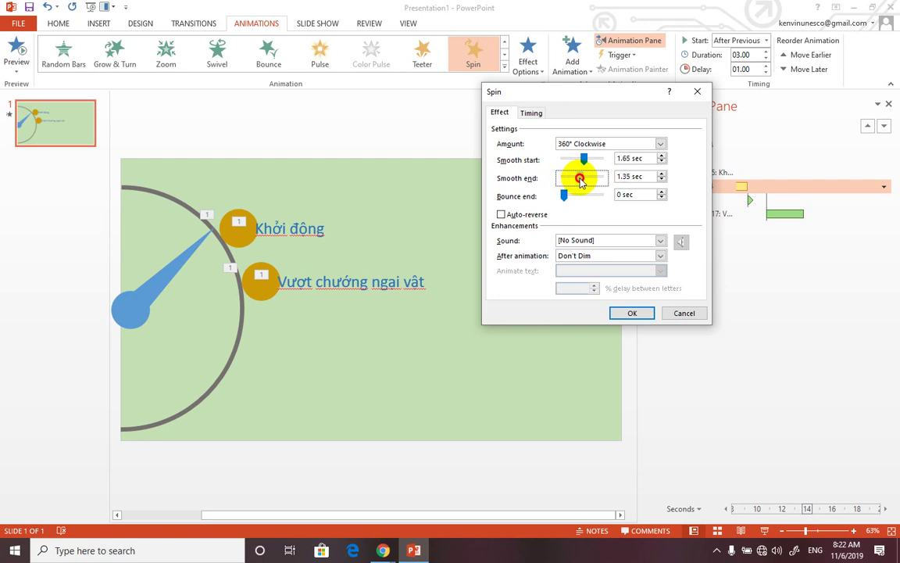
click(623, 313)
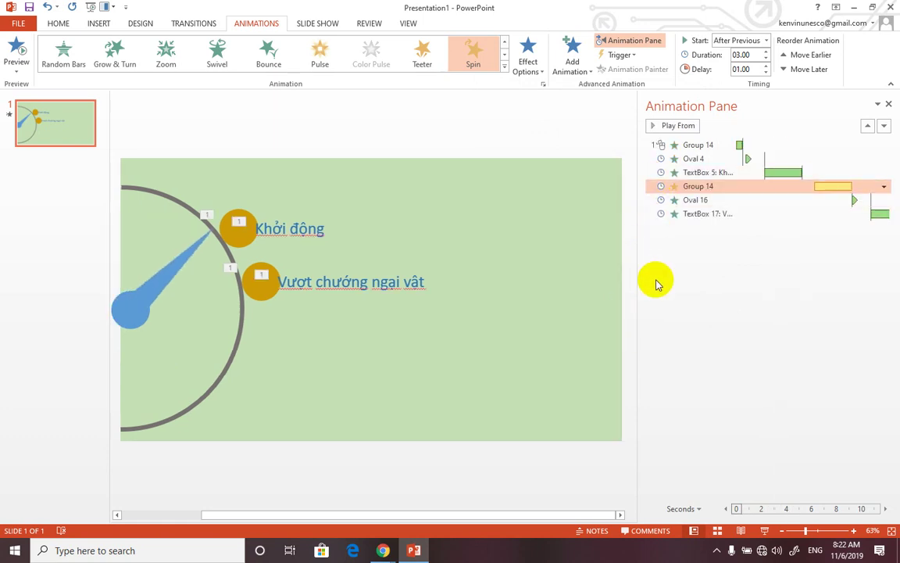
key(F5)
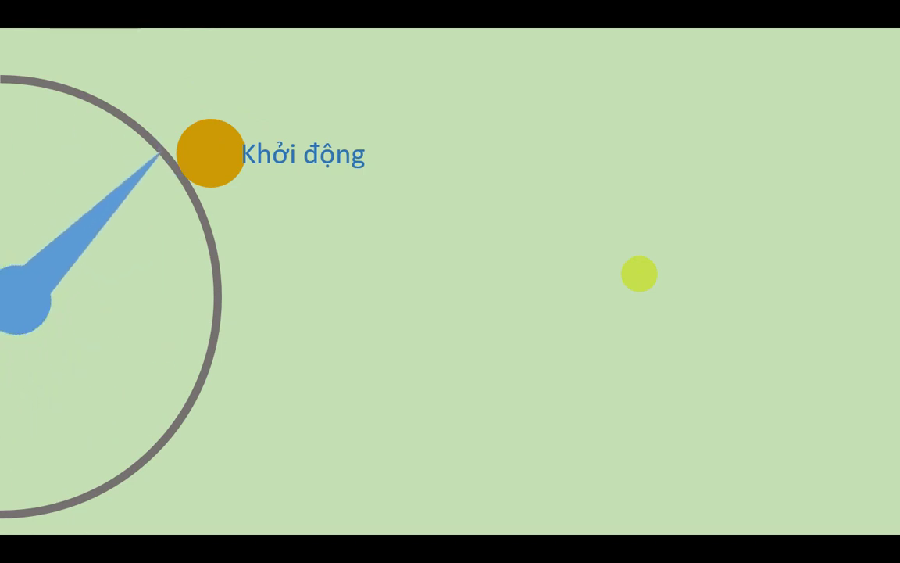
click(514, 321)
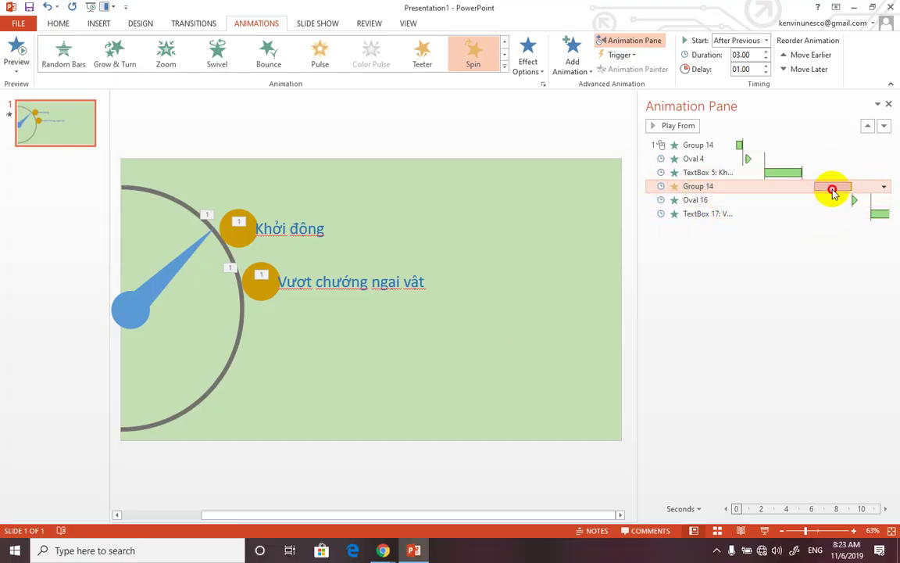
Change Group 14's Spin amount to a custom 30° clockwise in Effect Options.
click(883, 186)
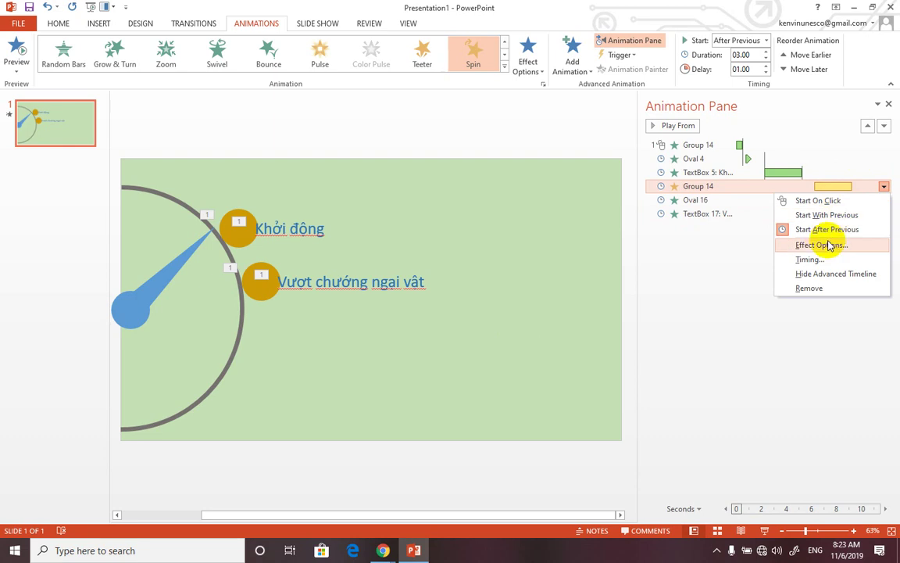
click(822, 244)
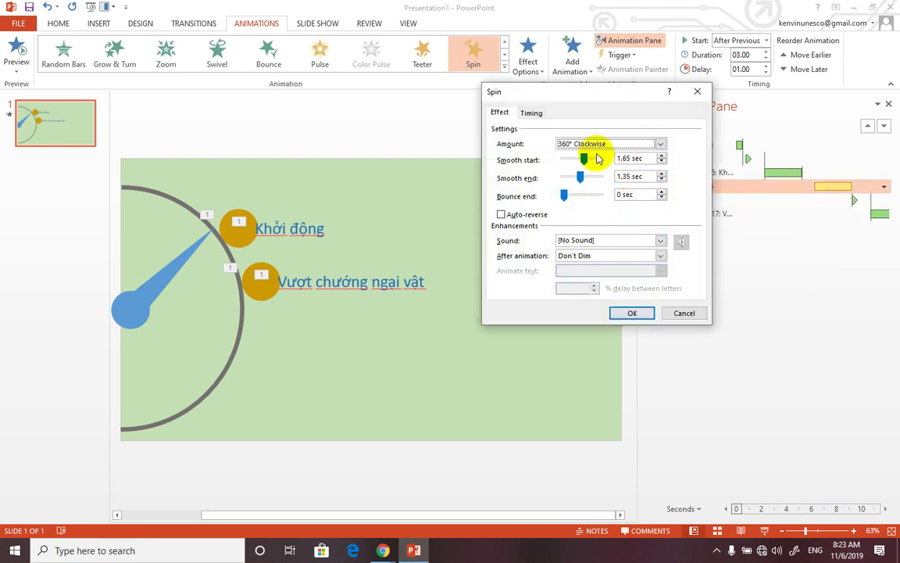
click(661, 145)
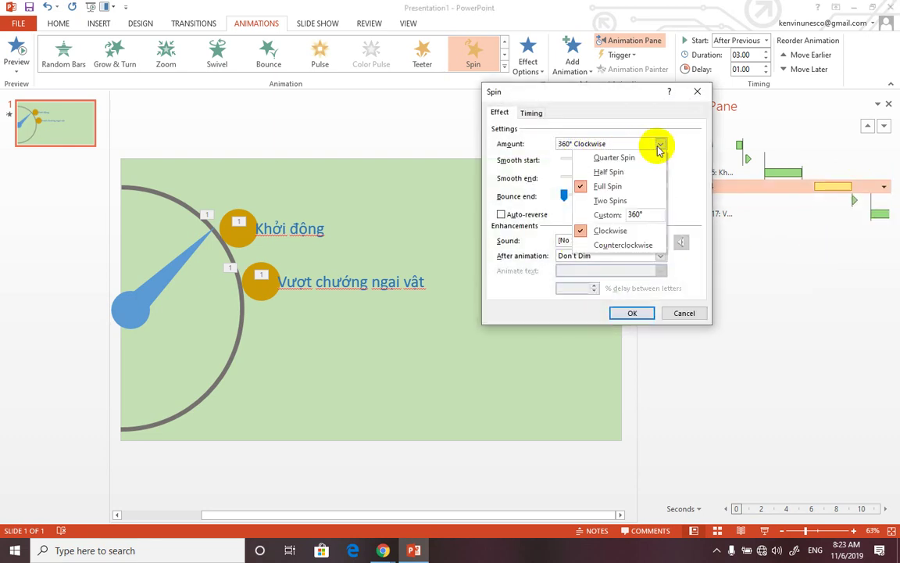
click(640, 212)
text(30)
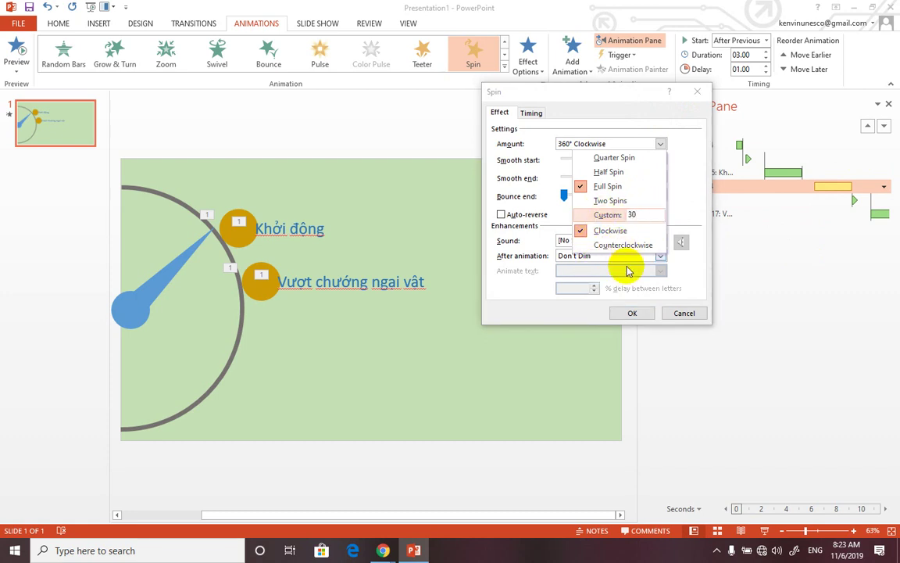
click(690, 183)
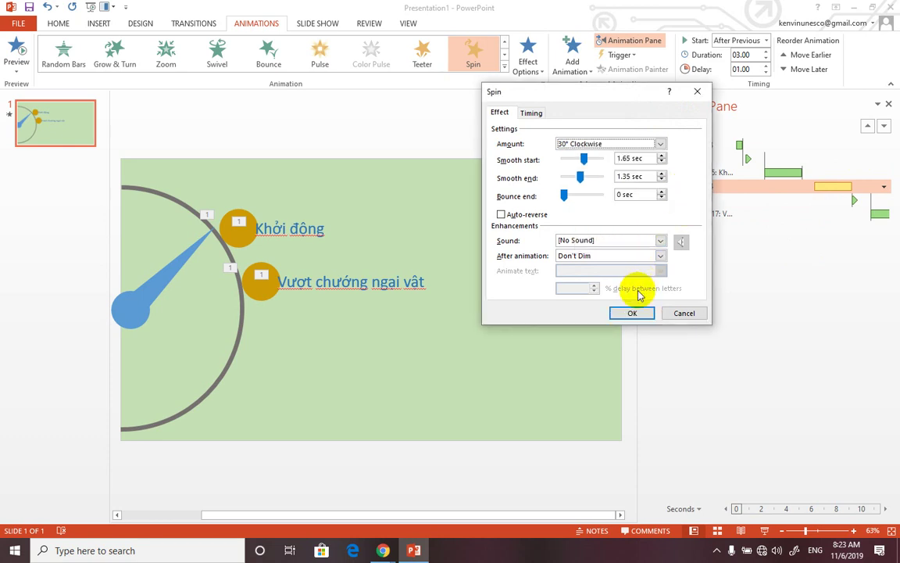
click(632, 312)
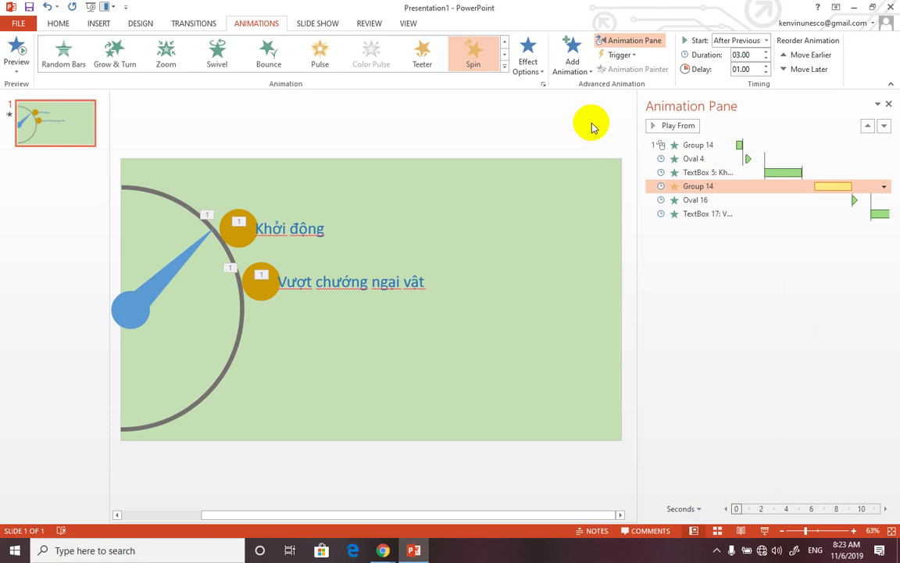
key(F5)
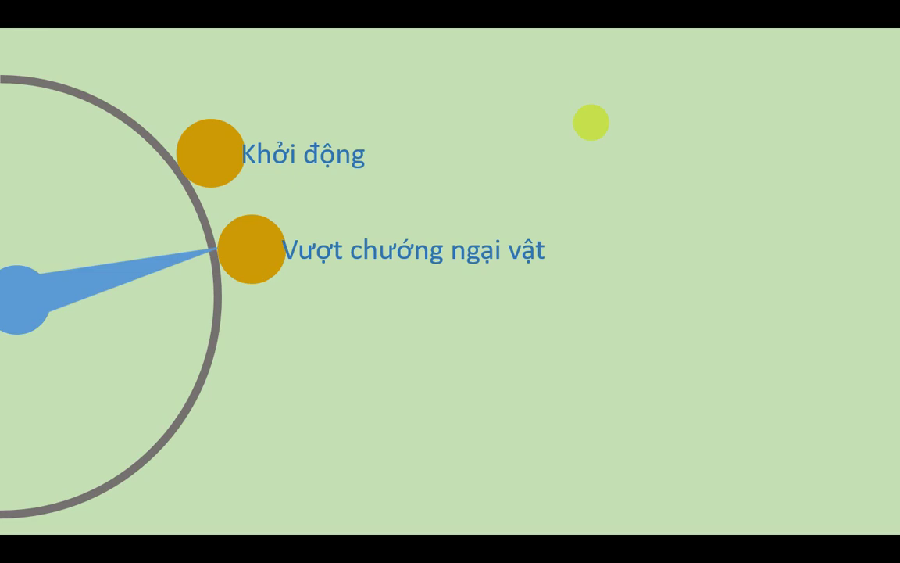
key(Escape)
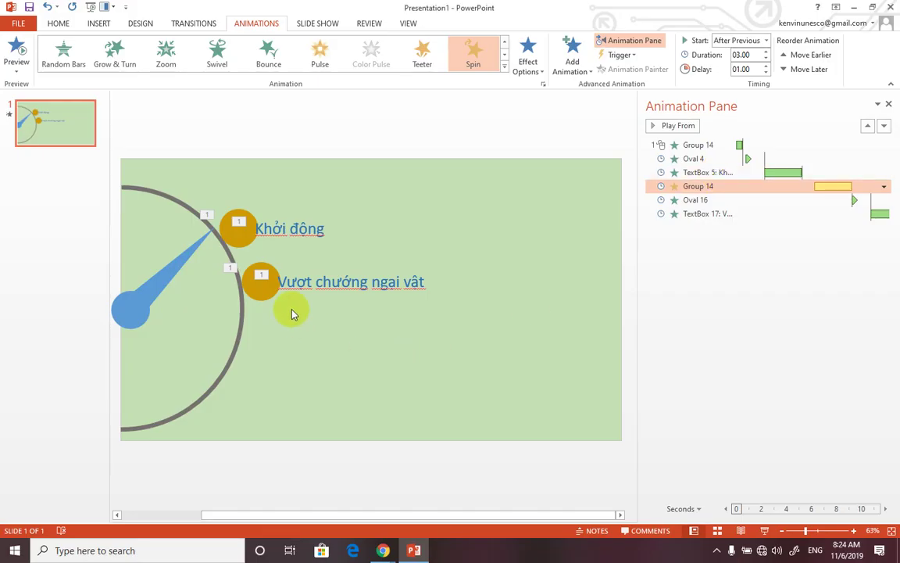
Duplicate the second gold circle and its Vượt chướng ngại vật label just below them.
click(258, 279)
shift+click(297, 271)
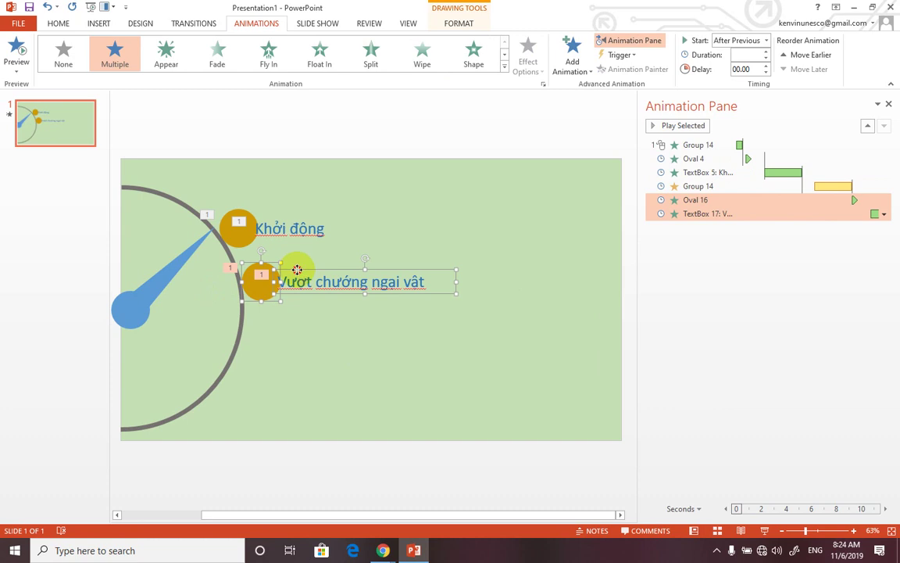
drag(297, 270, 293, 334)
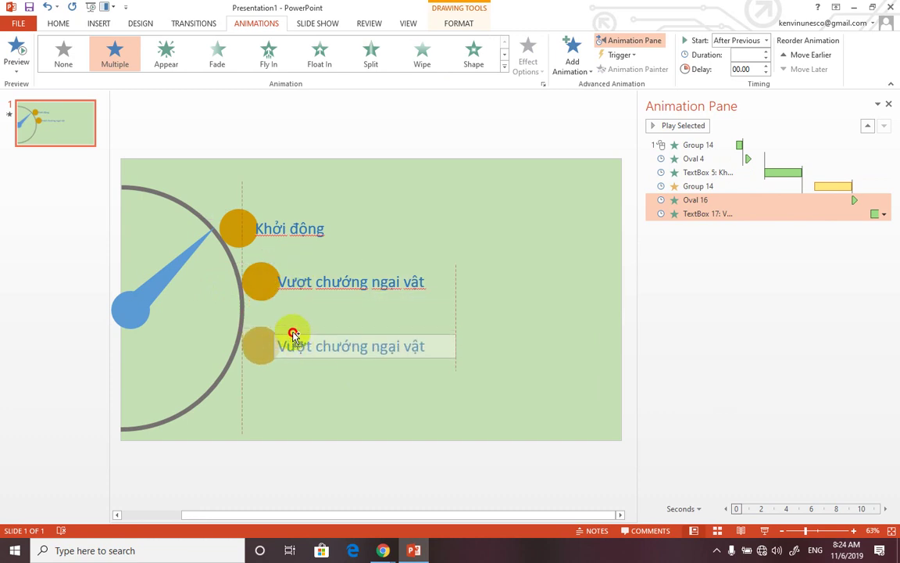
drag(290, 335, 291, 332)
click(419, 341)
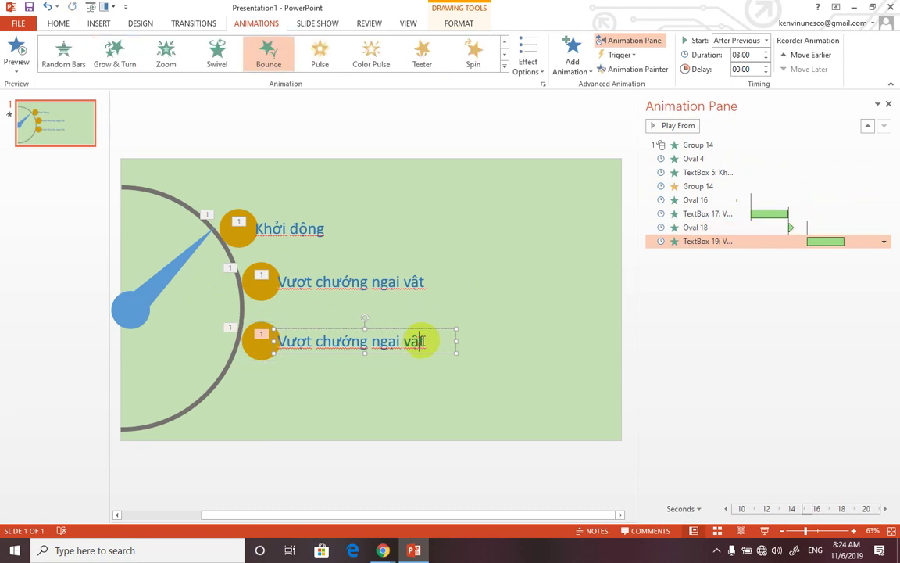
Replace the copied label's text with 'Tăng tốc' in Vietnamese and nudge it slightly right.
drag(422, 341, 265, 327)
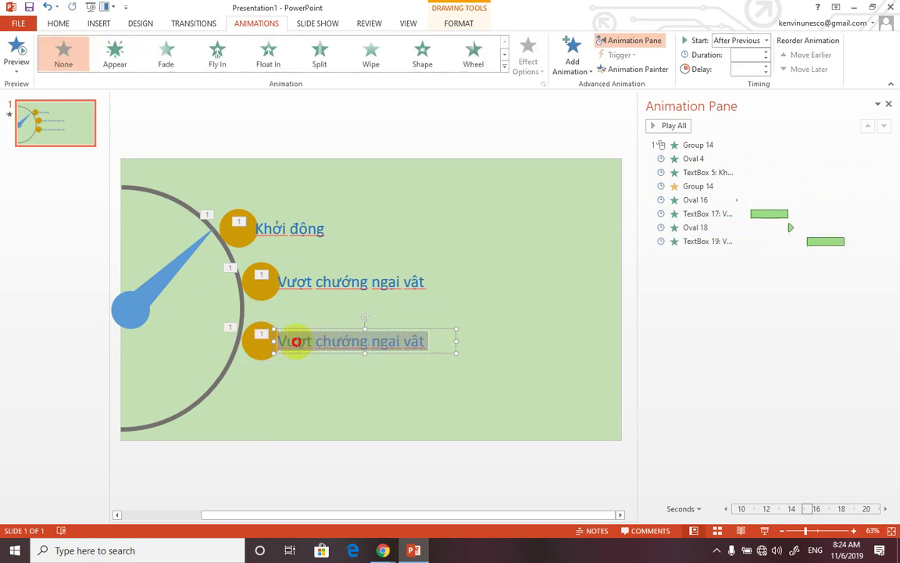
text(T)
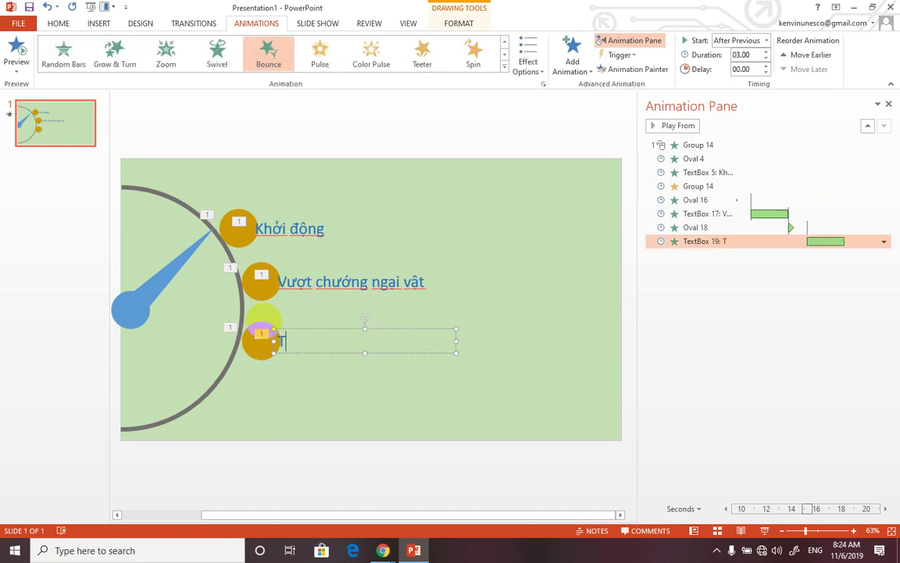
text(aw)
click(719, 553)
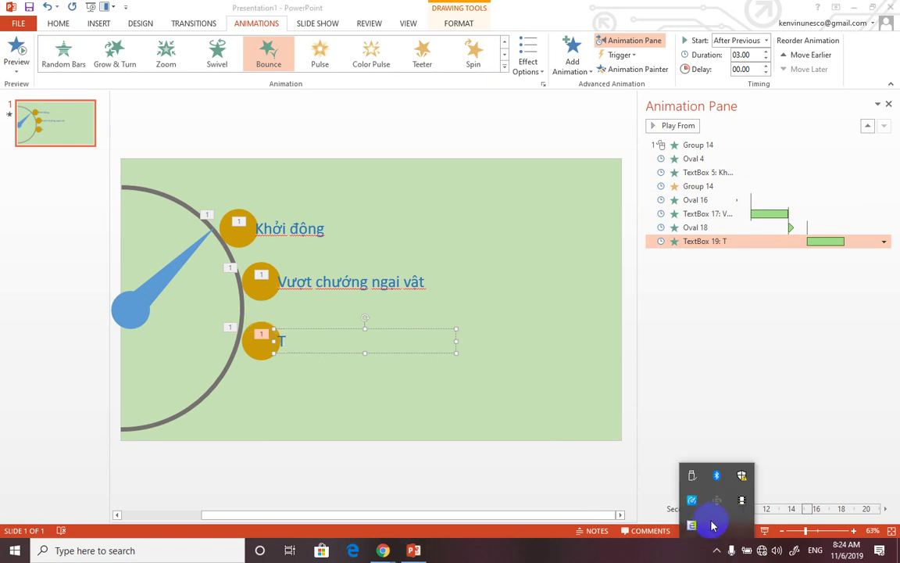
click(299, 342)
text(ăng tốc)
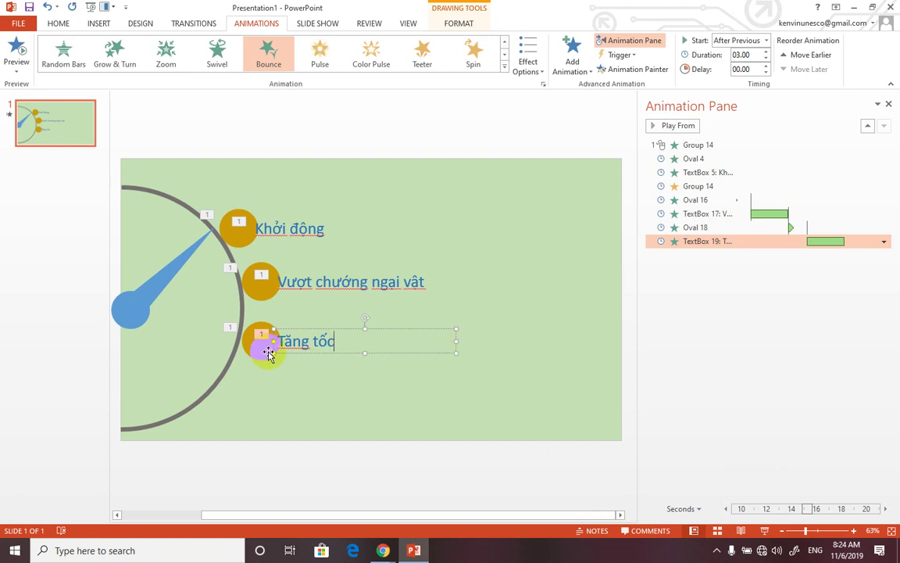
drag(301, 328, 306, 329)
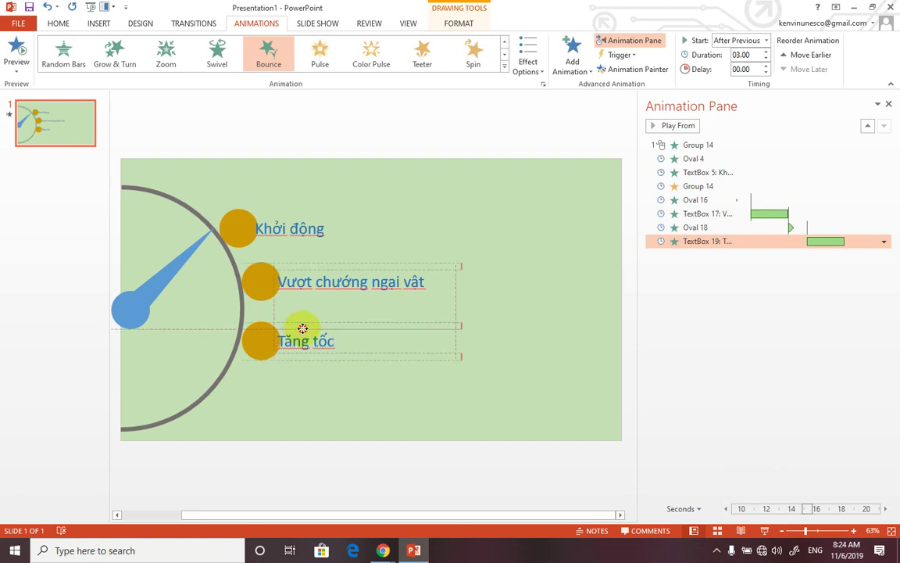
click(304, 385)
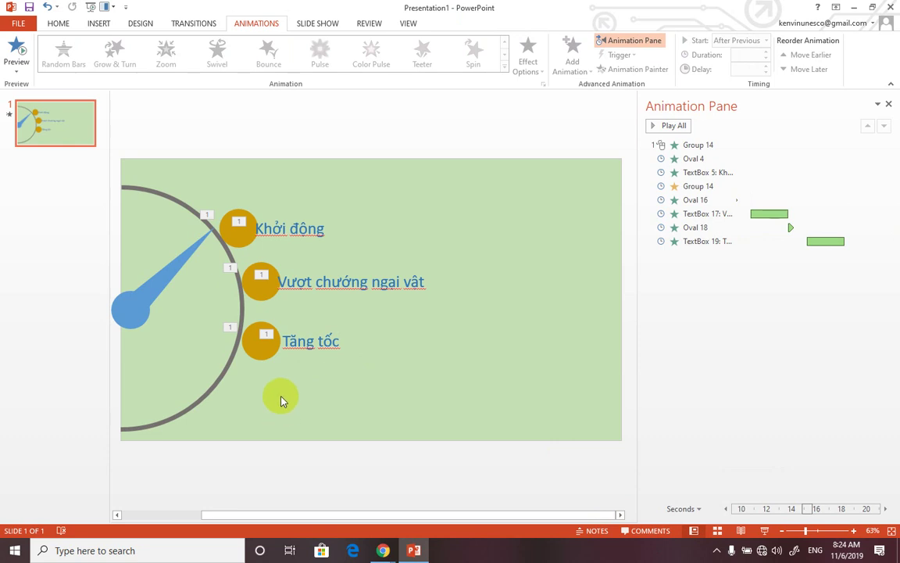
Add another Spin emphasis to the blue pointer Group 14 as the newest animation.
click(274, 344)
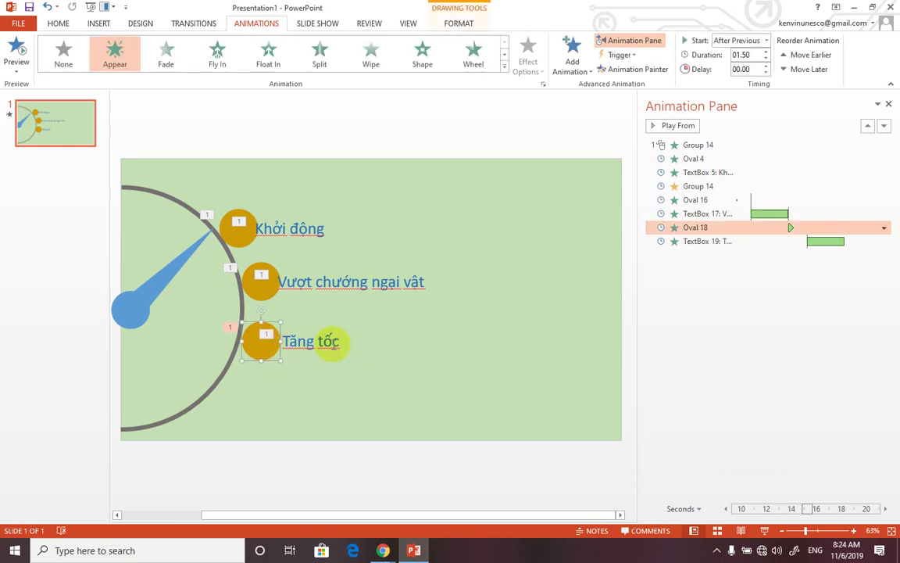
click(332, 342)
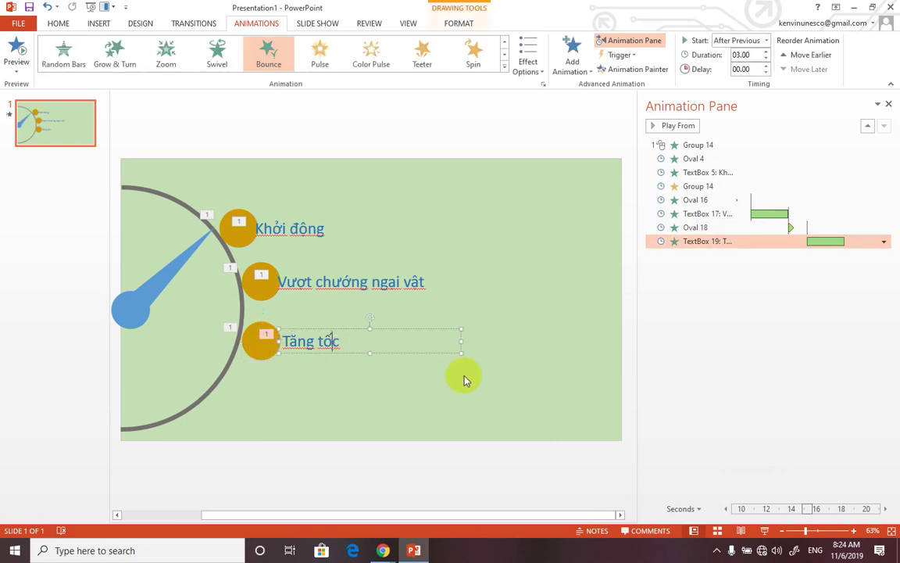
click(167, 277)
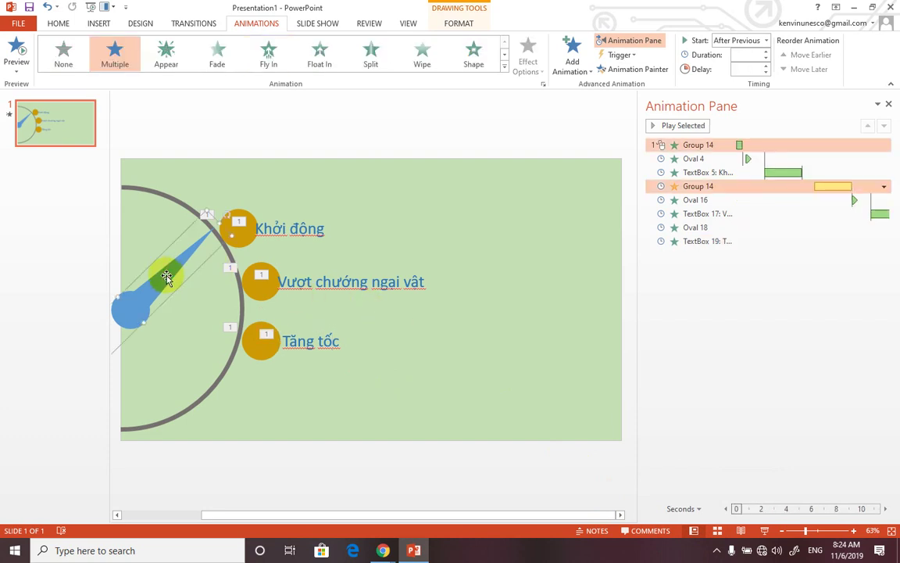
click(578, 69)
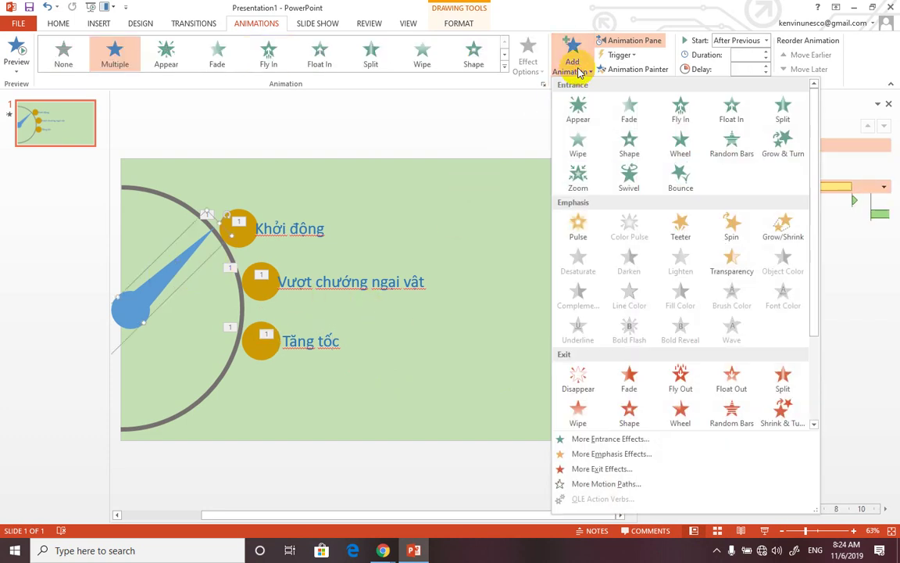
click(730, 234)
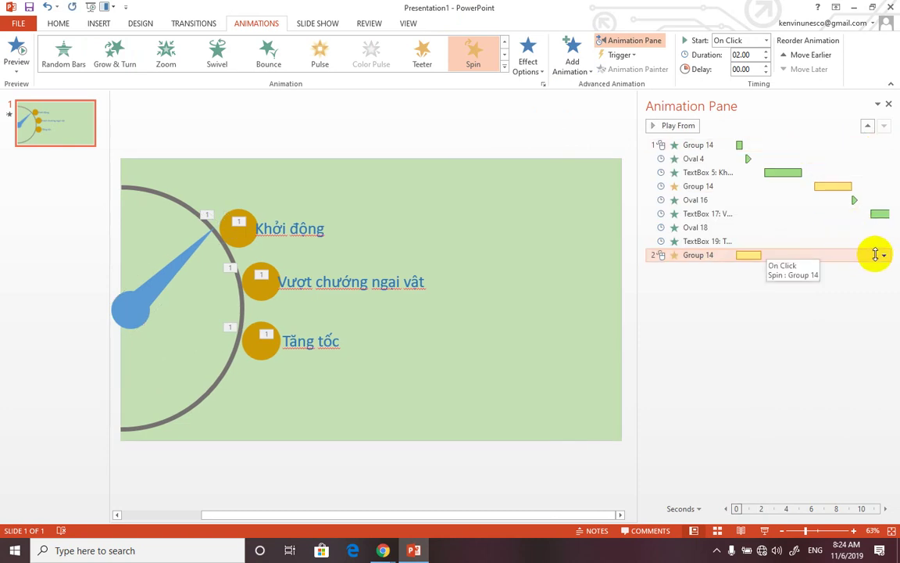
click(884, 255)
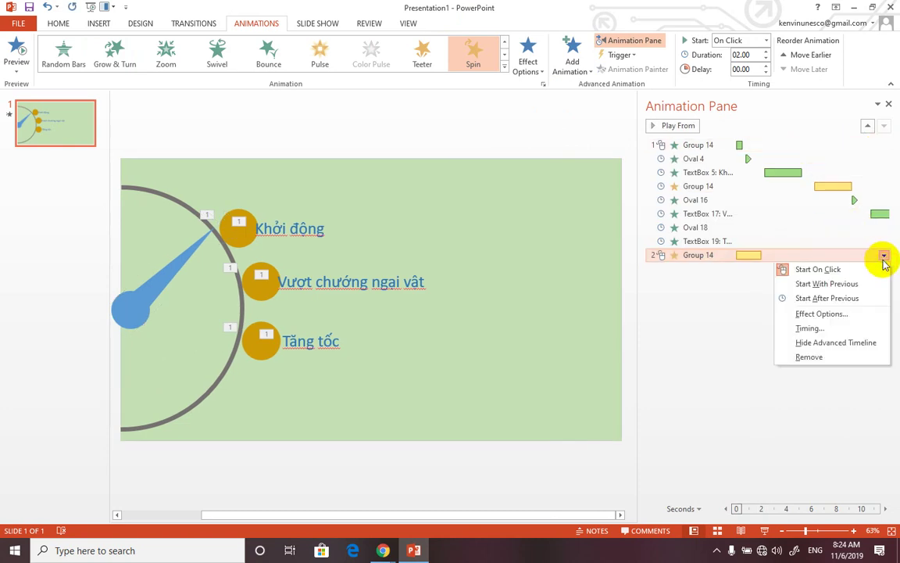
Make the new spin start After Previous, turning 30° clockwise with 0.9 s/1.1 s smoothing.
click(827, 300)
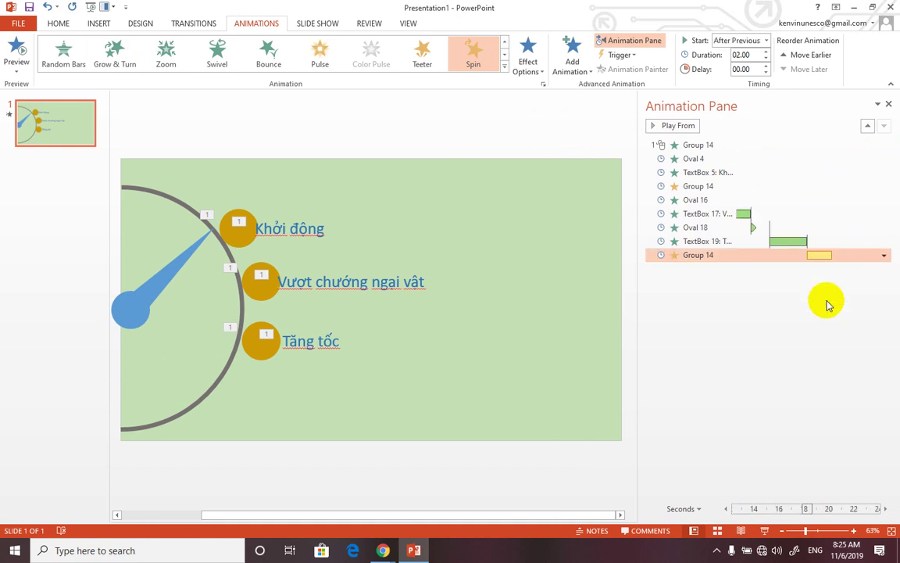
click(883, 257)
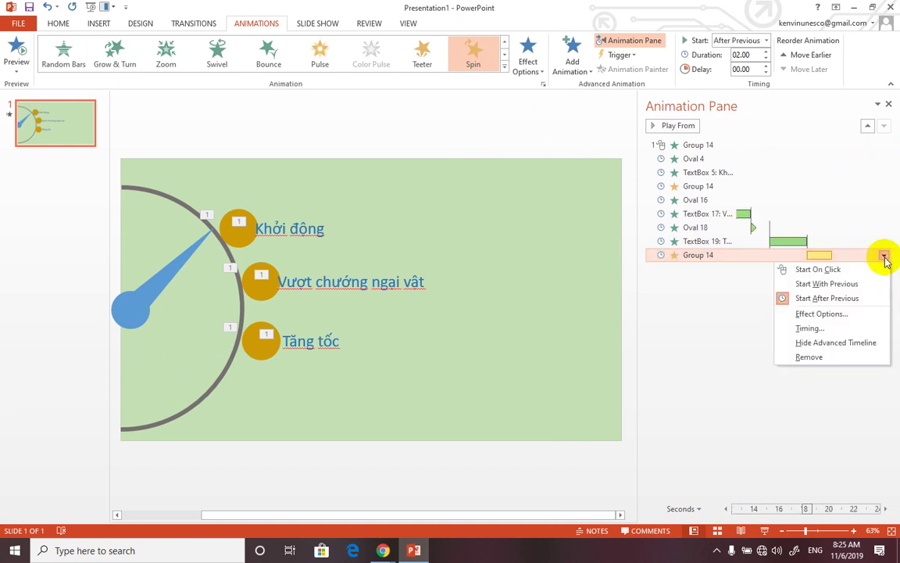
click(809, 313)
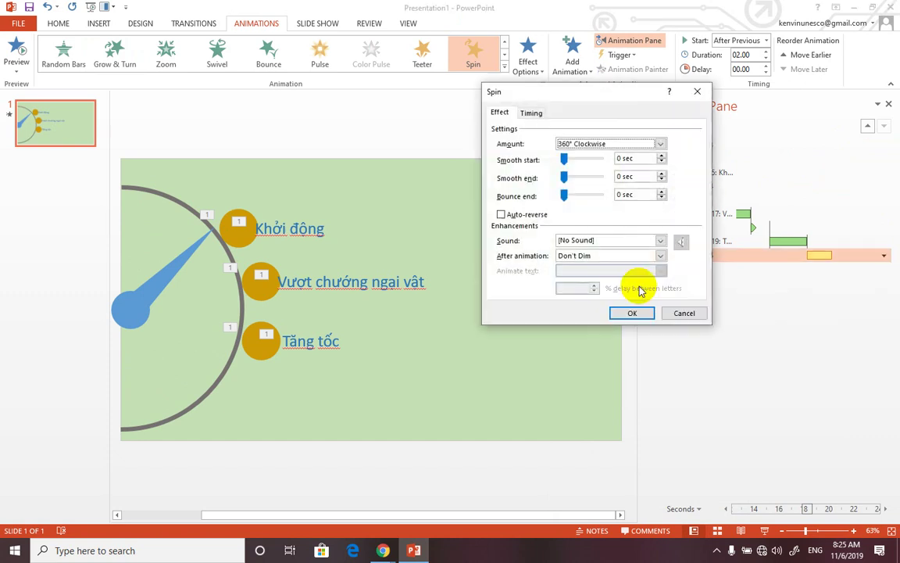
click(660, 143)
click(642, 213)
text(30)
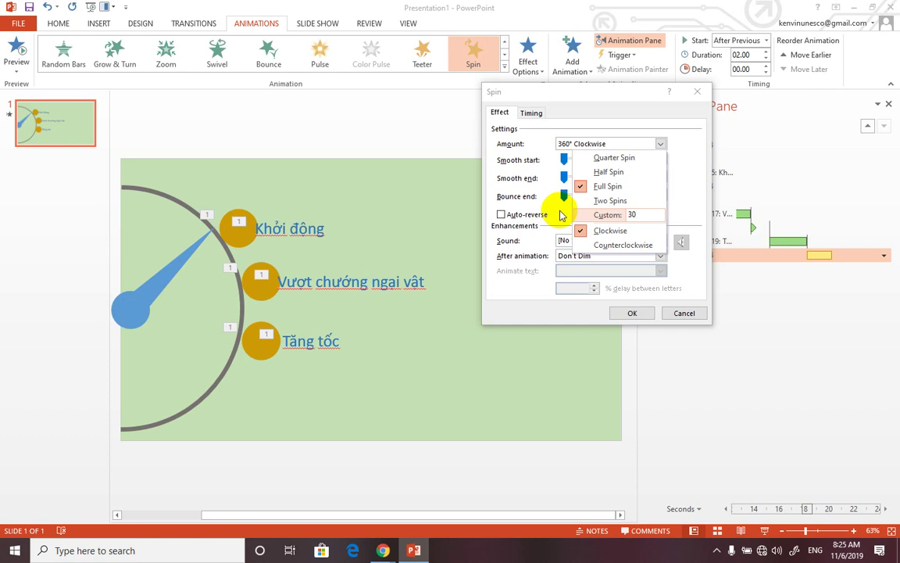
key(Return)
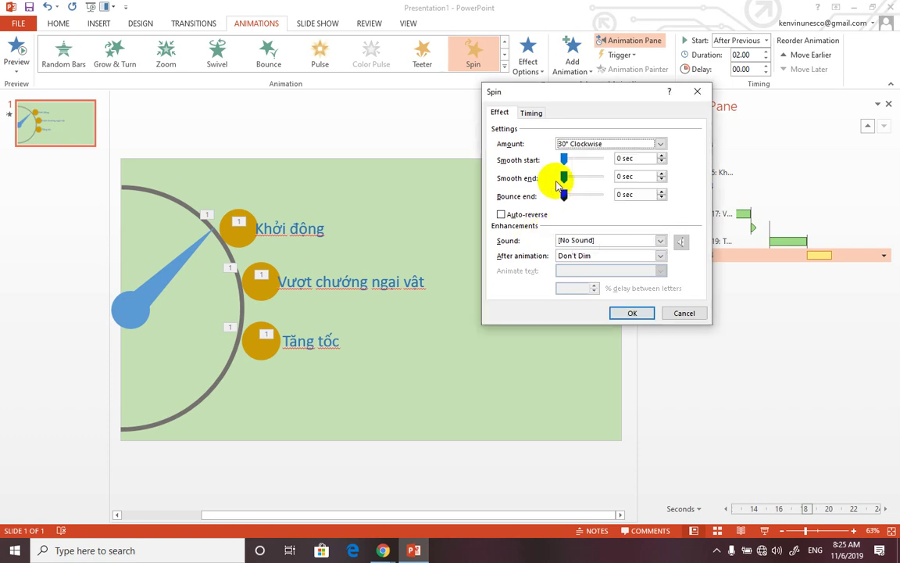
mouse_move(564, 158)
mouse_down()
mouse_move(586, 159)
mouse_move(587, 178)
mouse_up()
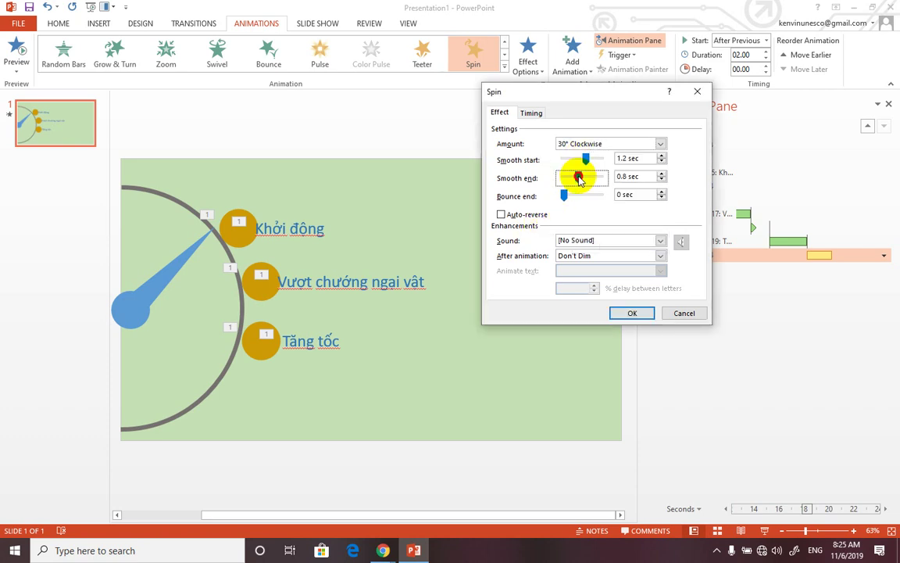
click(580, 159)
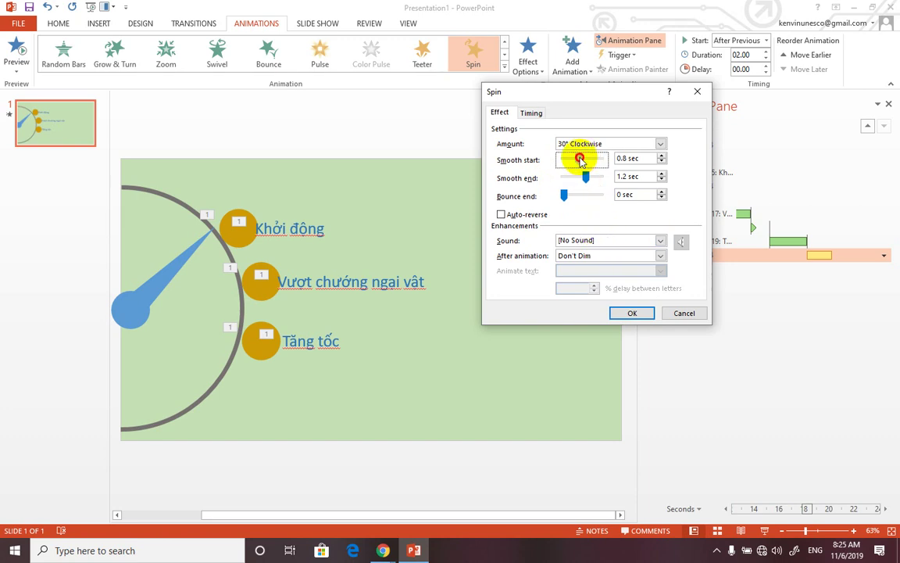
click(630, 314)
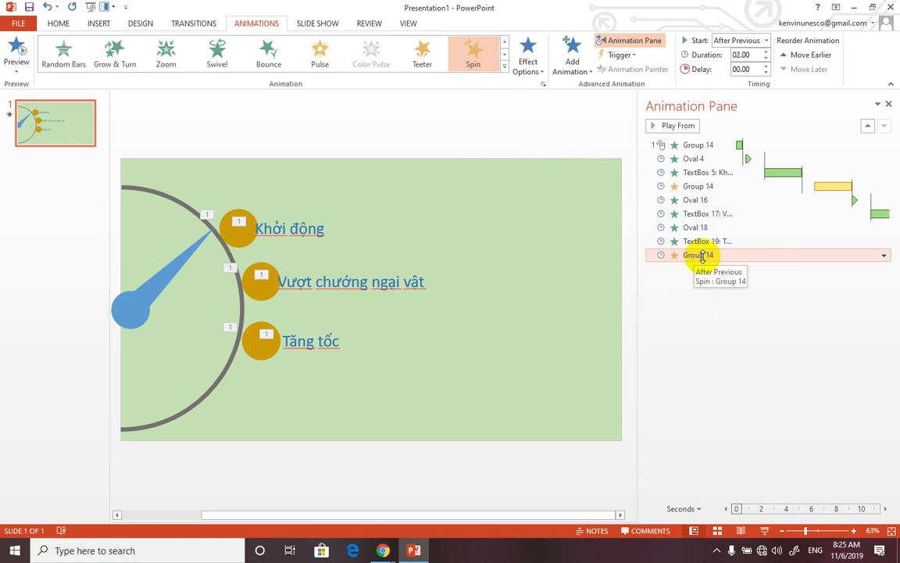
Move the Oval 18 and Tăng tốc label animations after the Group 14 spin, then play the slide show.
click(265, 344)
shift+click(301, 345)
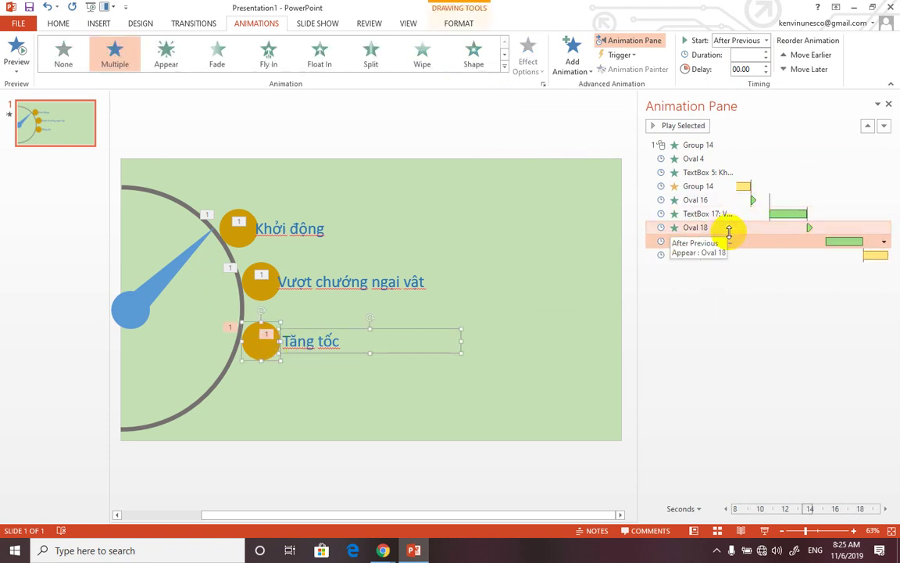
drag(729, 232, 719, 261)
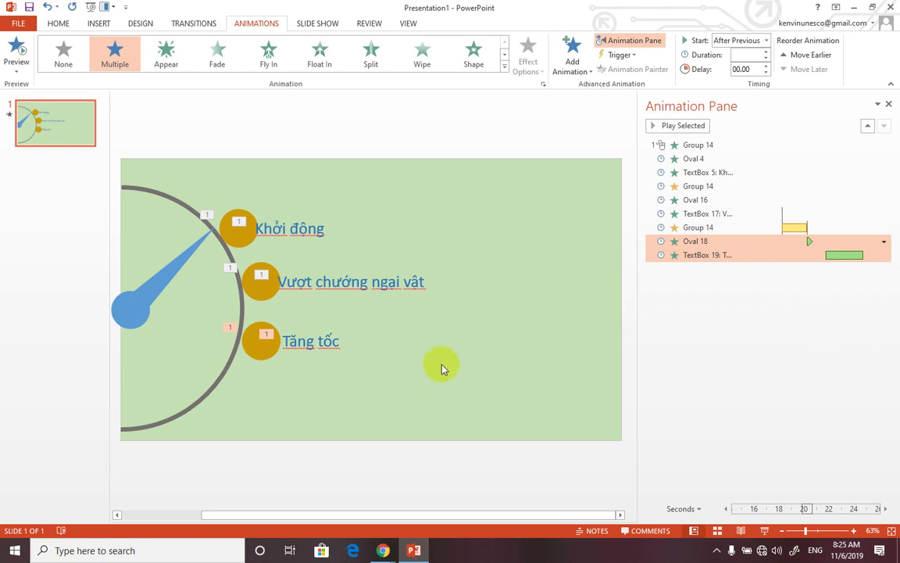
key(F5)
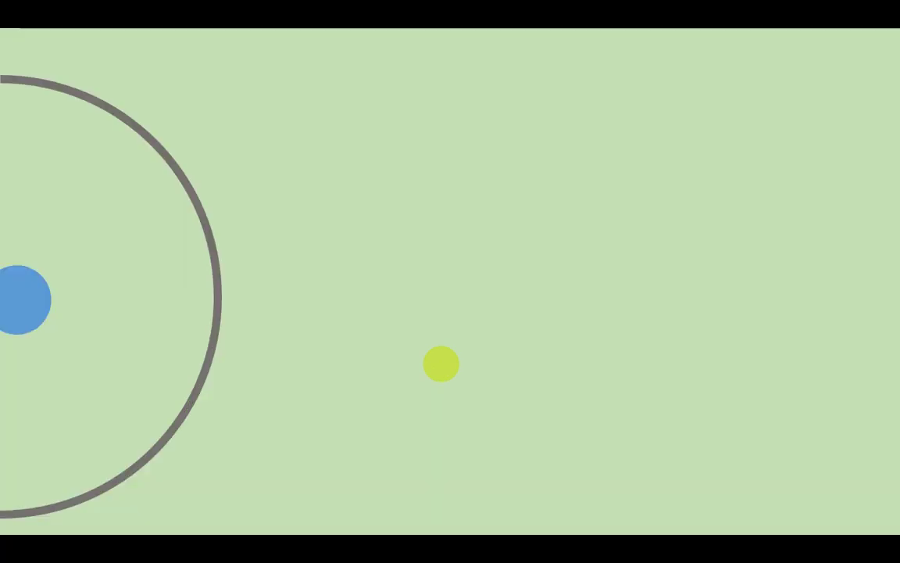
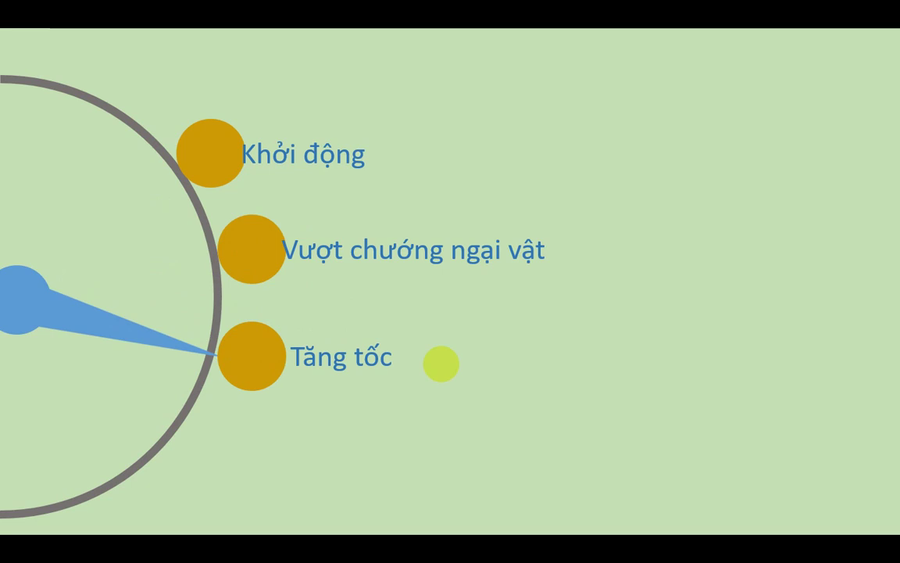
Copy the Tăng tốc circle and label just below the original, keeping their animations.
key(Escape)
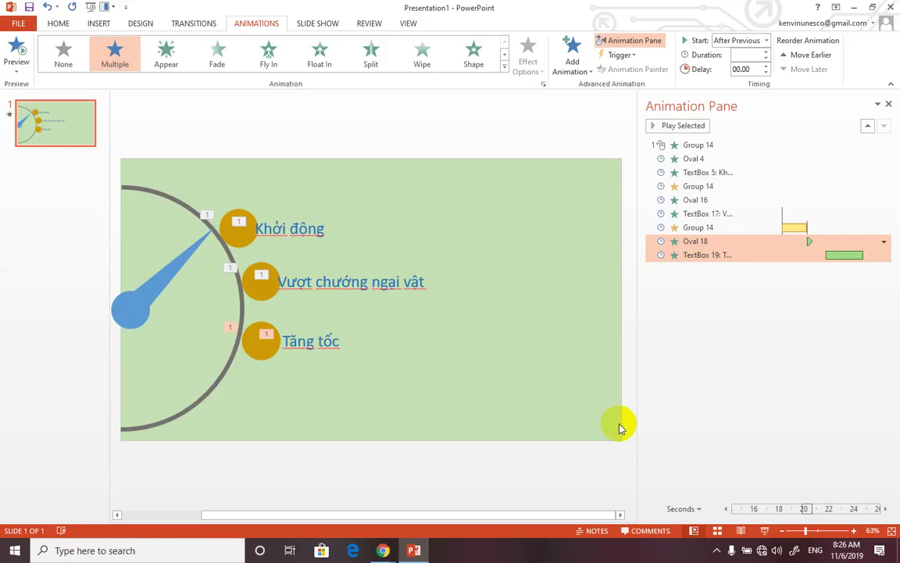
click(277, 350)
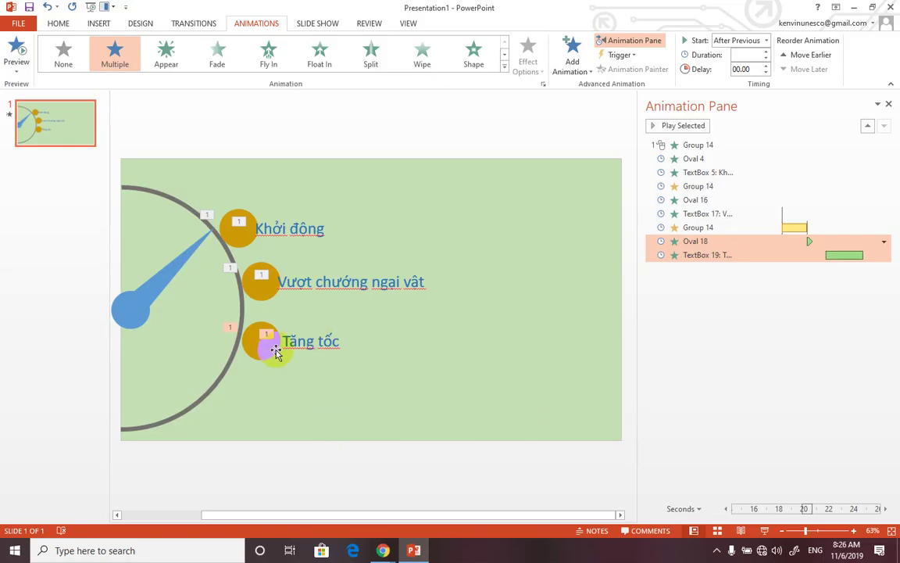
shift+click(303, 340)
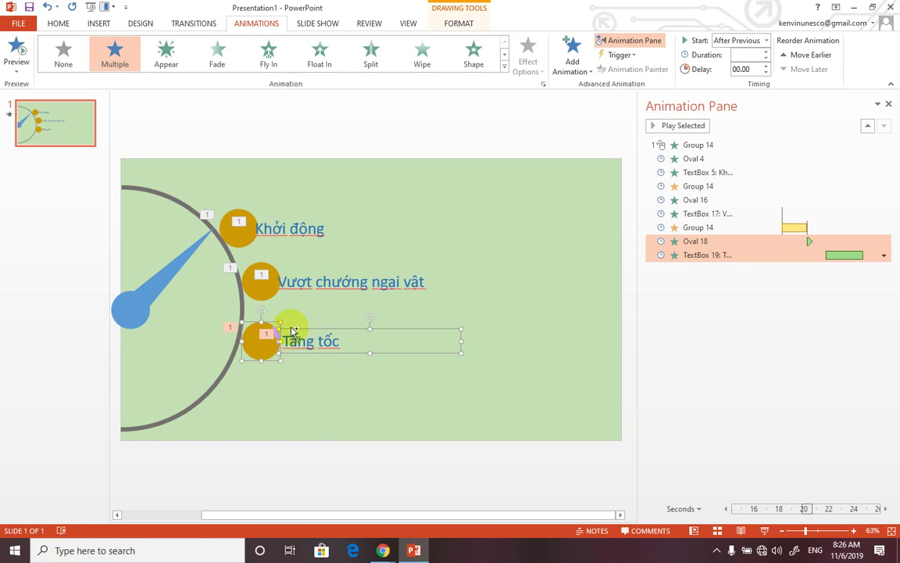
drag(293, 332, 269, 377)
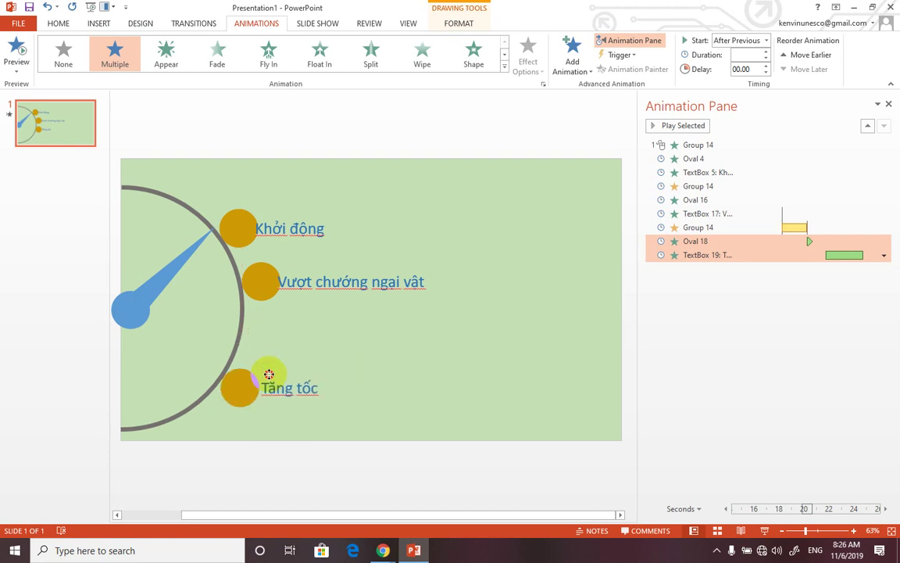
key(ctrl+z)
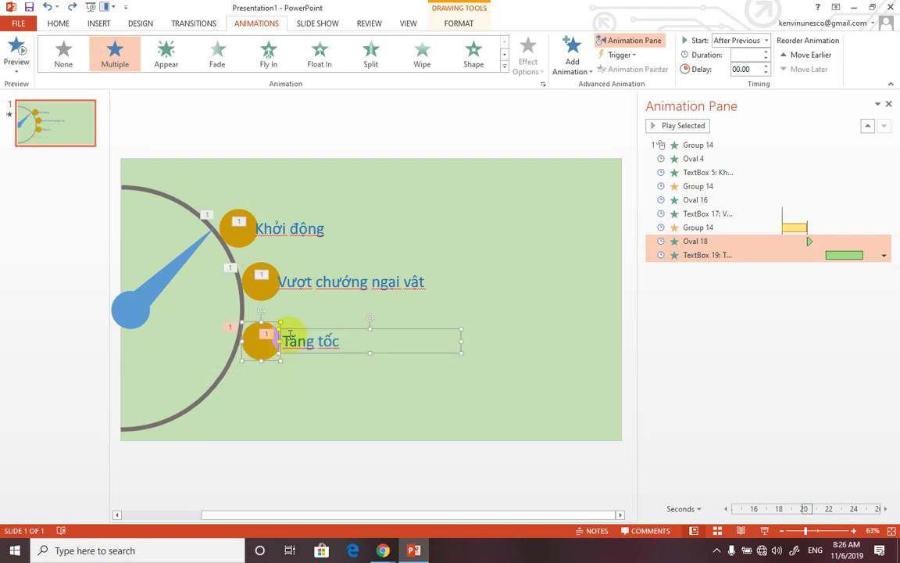
mouse_move(293, 327)
ctrl+mouse_down()
mouse_move(299, 380)
mouse_move(273, 377)
ctrl+mouse_up()
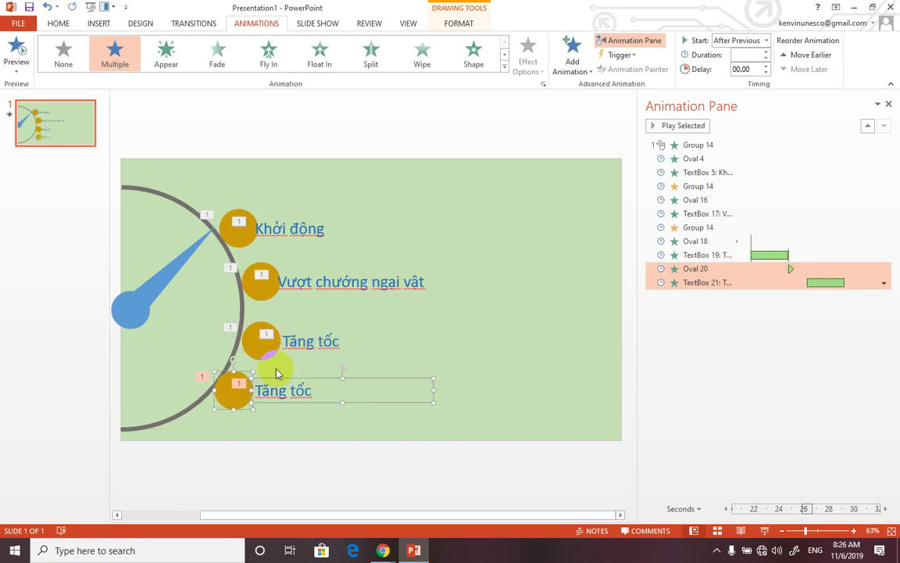
Nudge the Khởi động item and the Vượt chướng ngại vật label into line with their circles.
click(240, 228)
shift+click(284, 217)
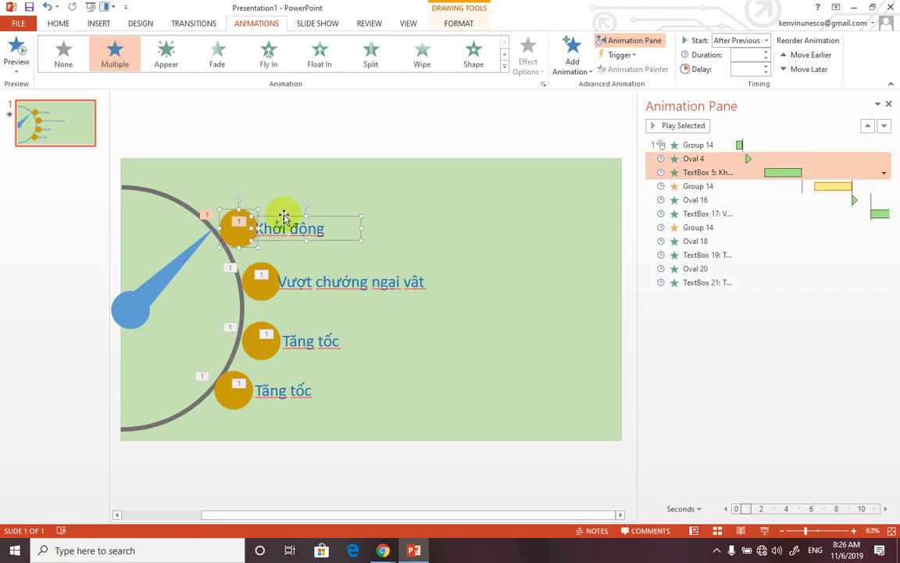
drag(283, 217, 283, 215)
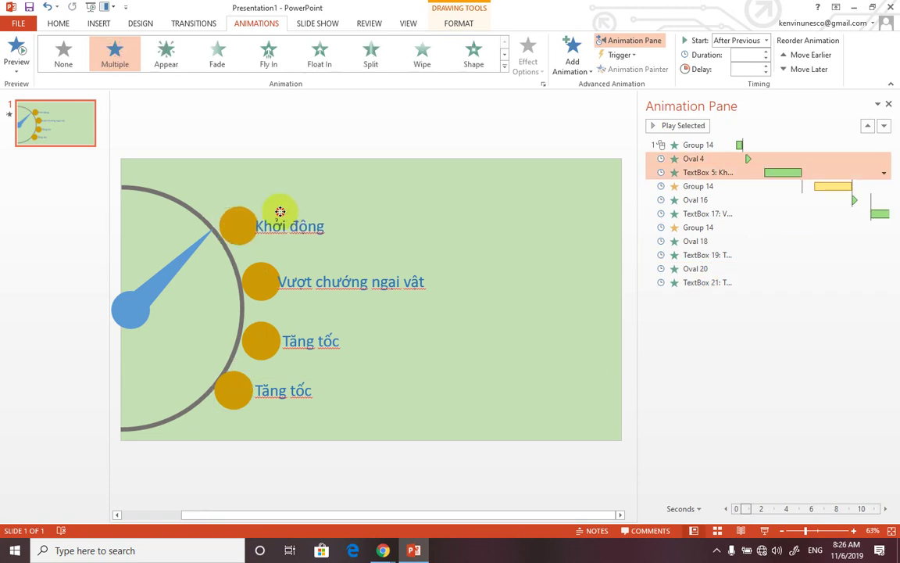
click(295, 268)
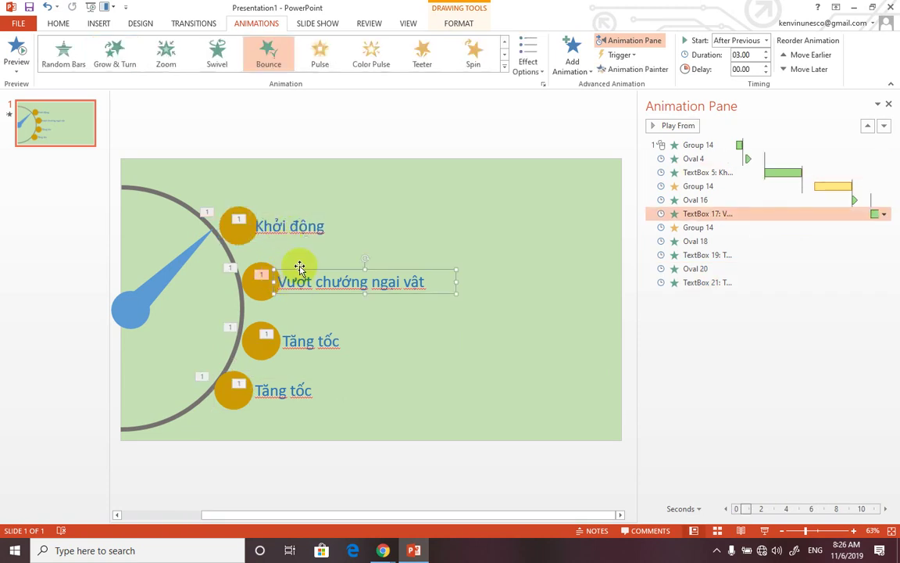
drag(300, 268, 269, 286)
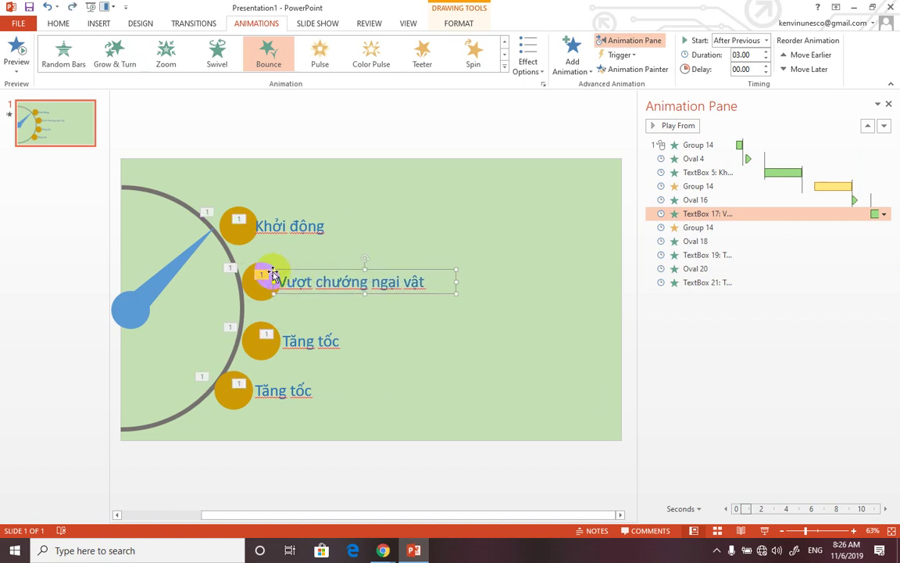
click(269, 285)
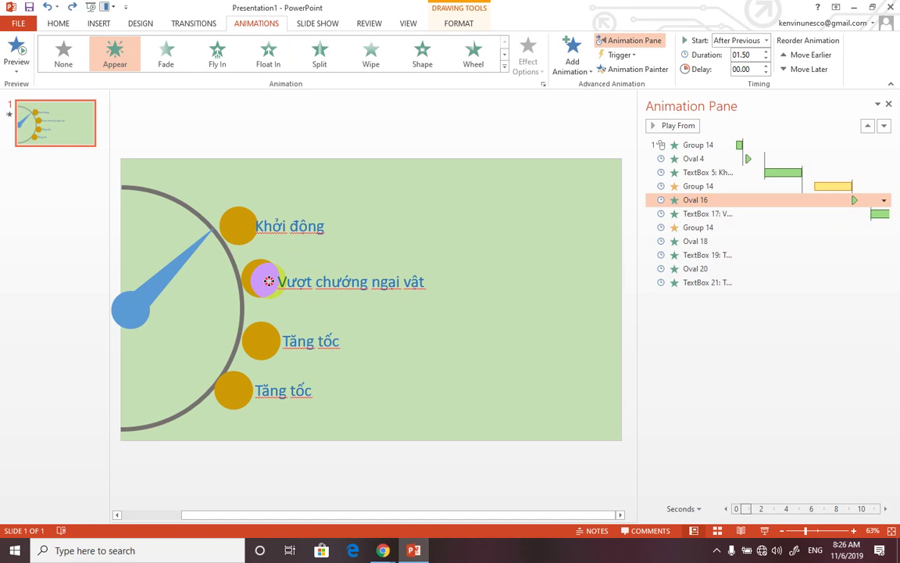
click(294, 282)
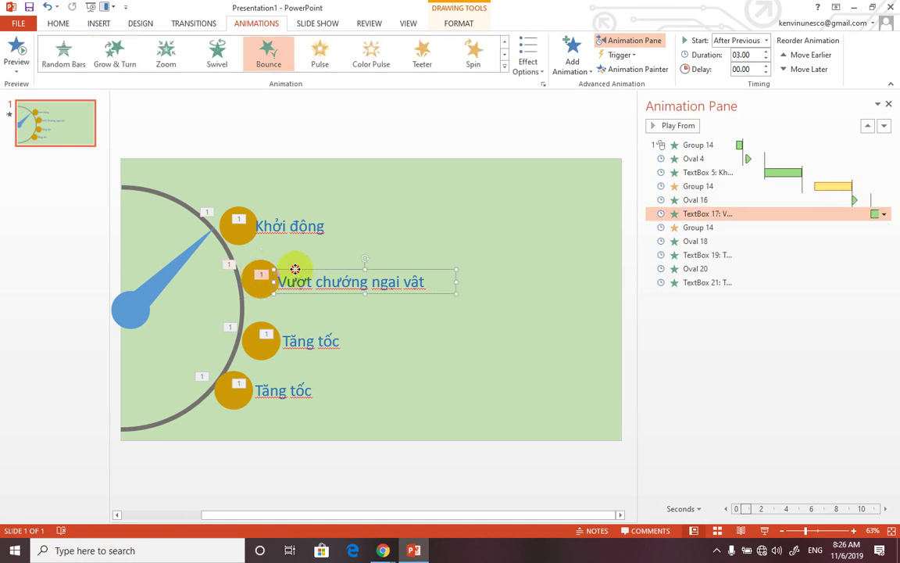
drag(295, 269, 294, 266)
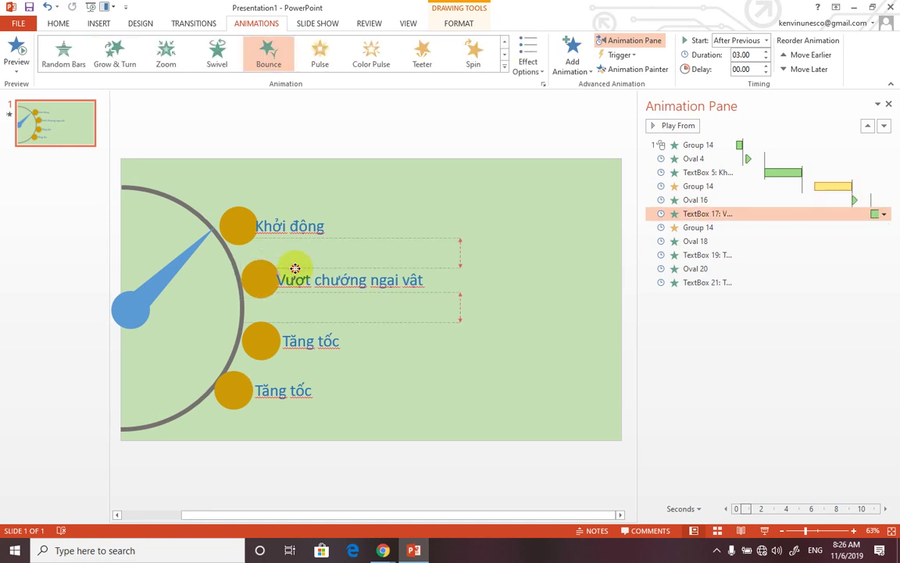
Change the bottom label's text from 'Tăng tốc' to 'Về đích'.
click(269, 389)
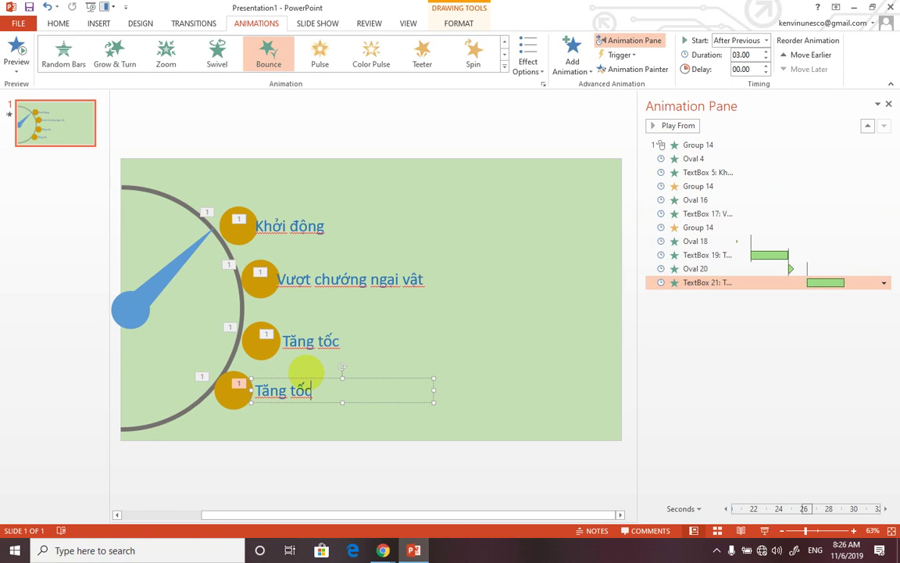
key(BackSpace)
key(BackSpace)
key(BackSpace)
key(BackSpace)
key(BackSpace)
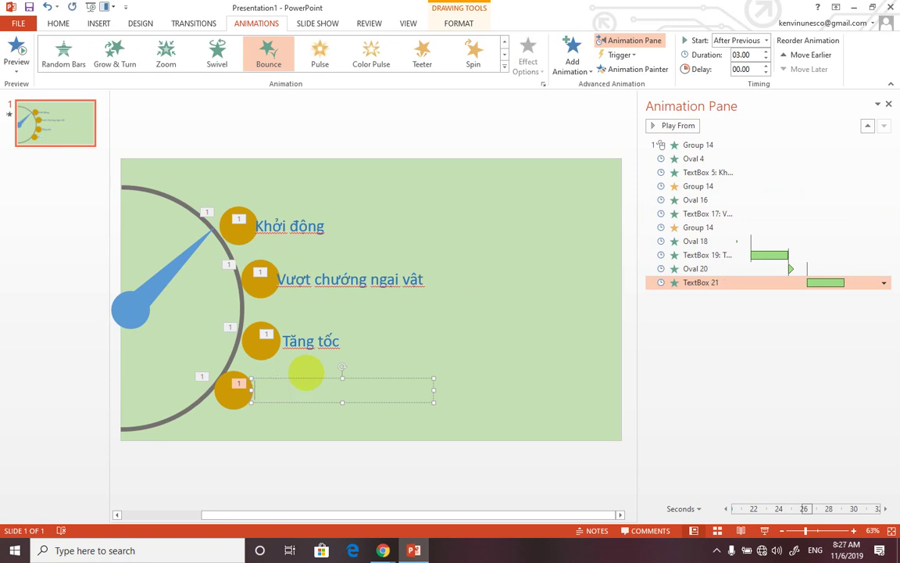
text(Ve)
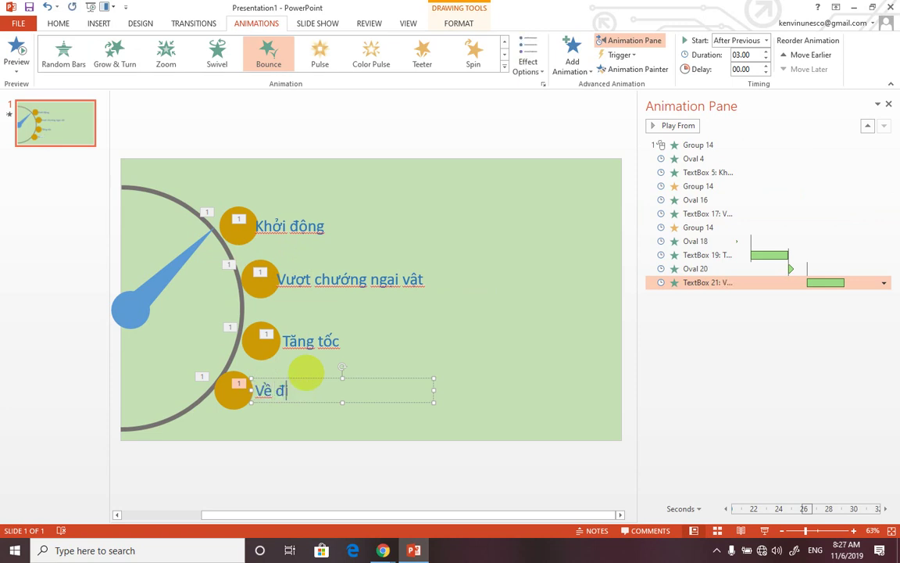
click(491, 315)
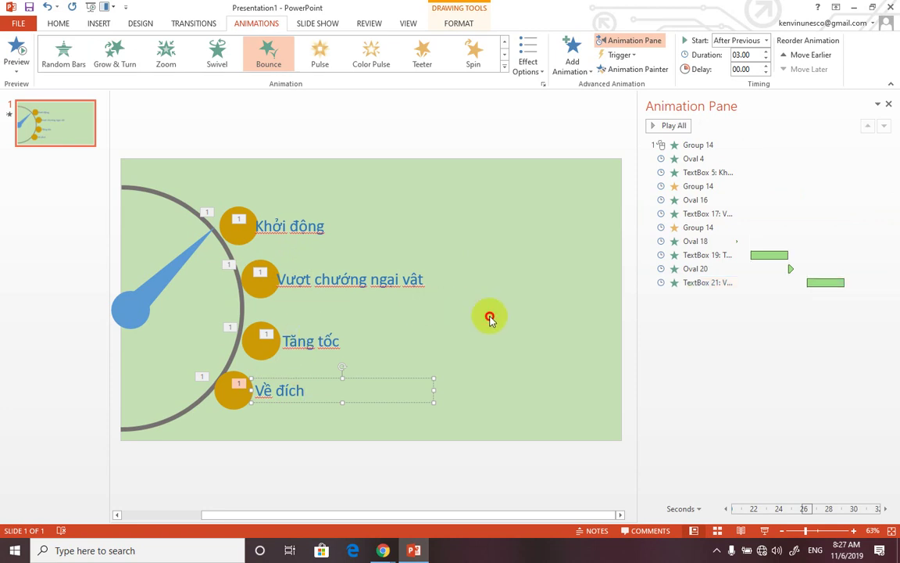
Add a second Spin to the blue needle: custom 30° clockwise with smooth start and smooth end.
click(170, 271)
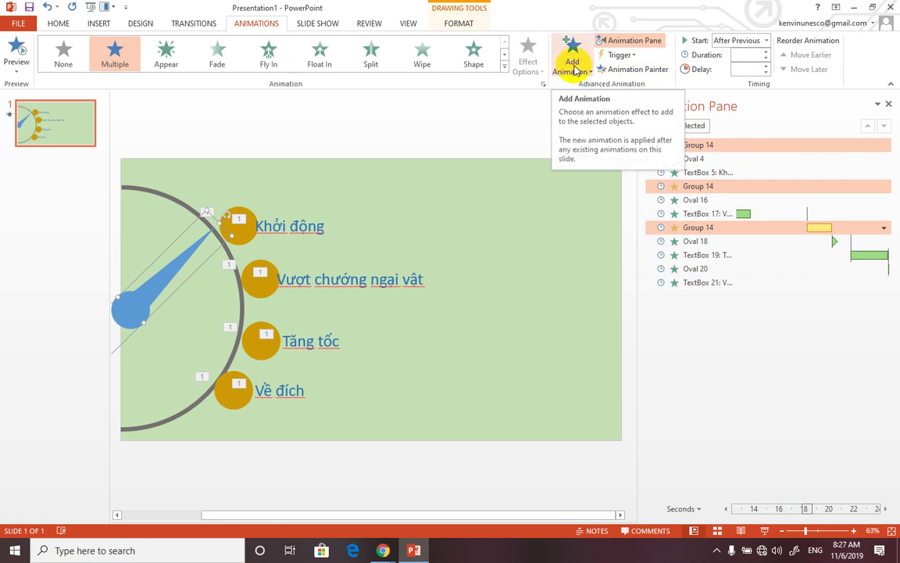
click(572, 64)
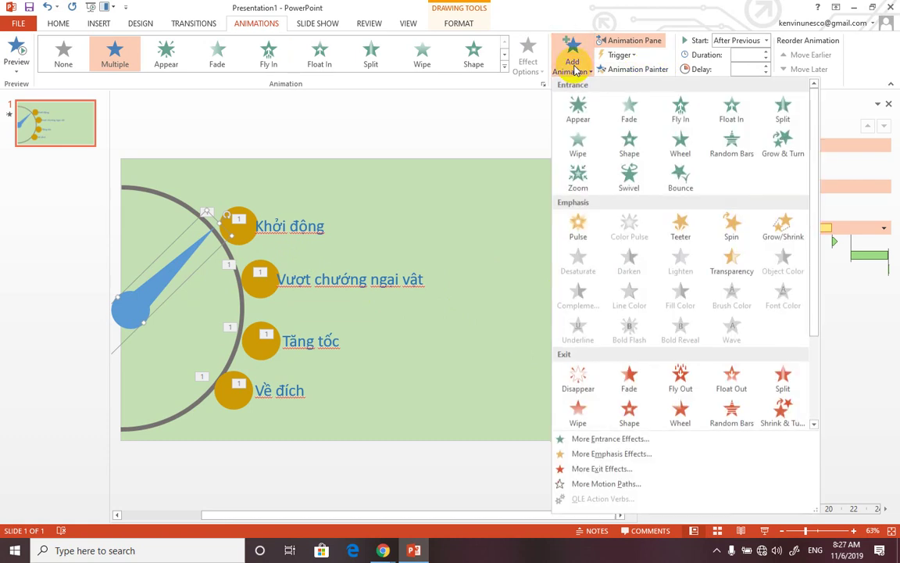
click(729, 228)
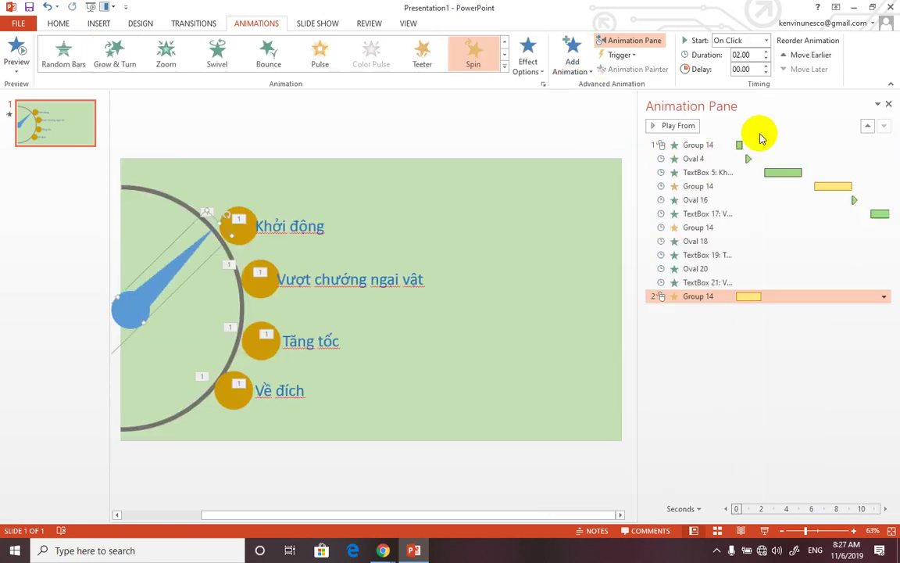
click(883, 297)
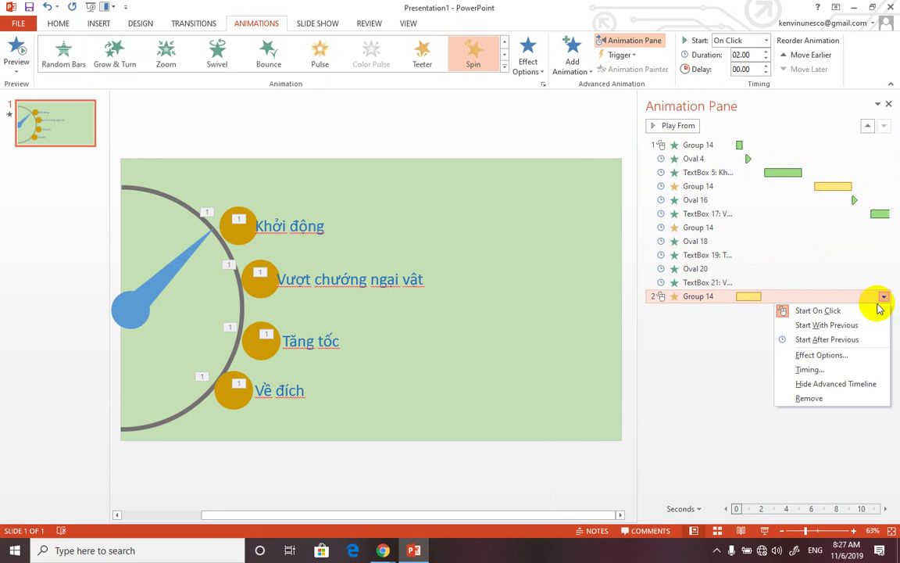
click(803, 358)
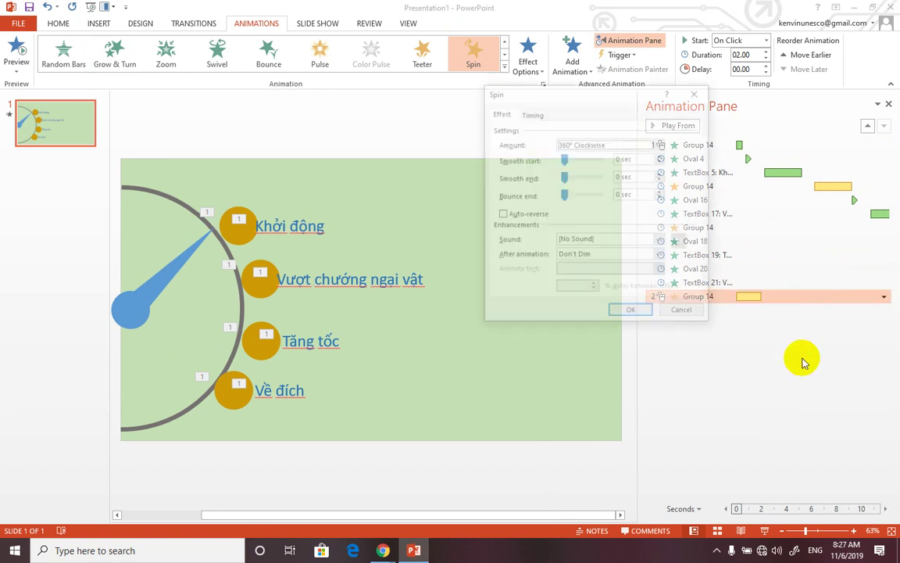
click(657, 150)
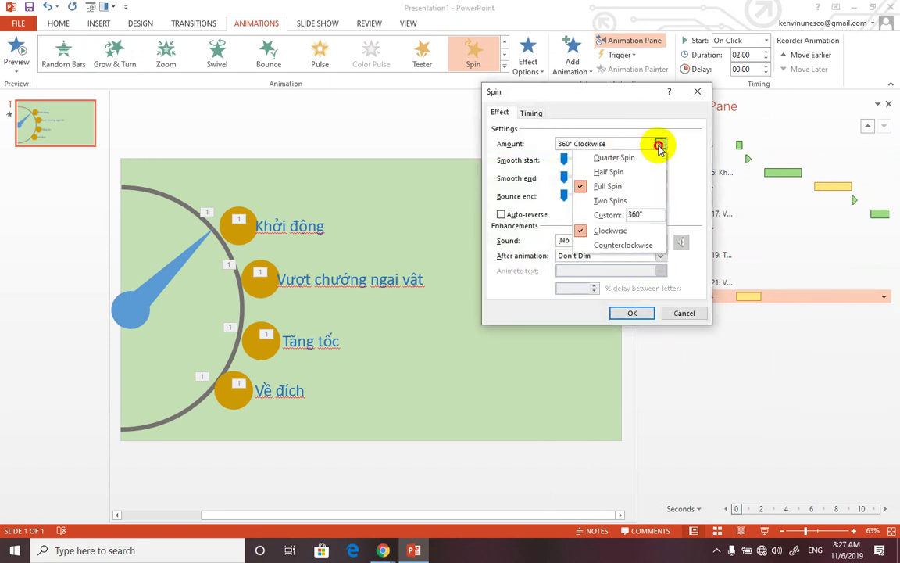
click(641, 210)
text(30)
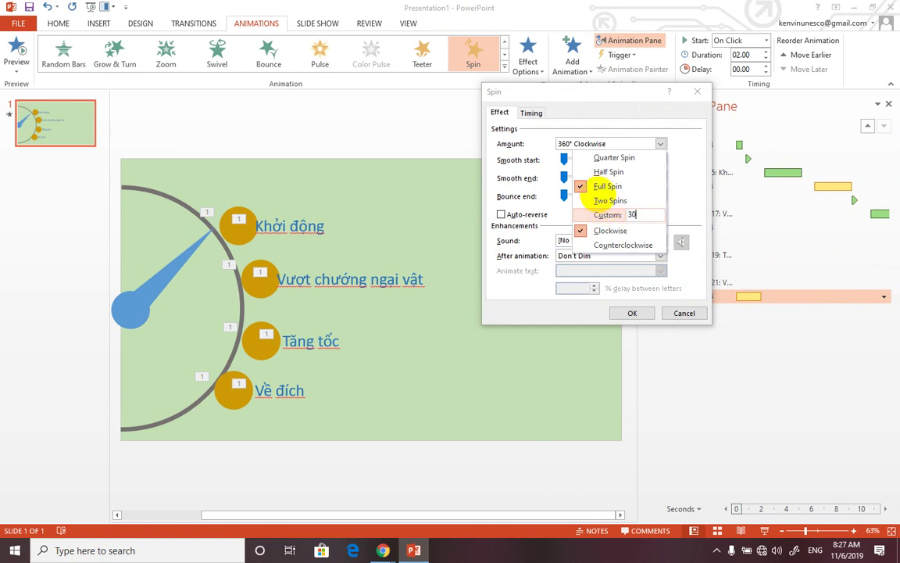
click(600, 231)
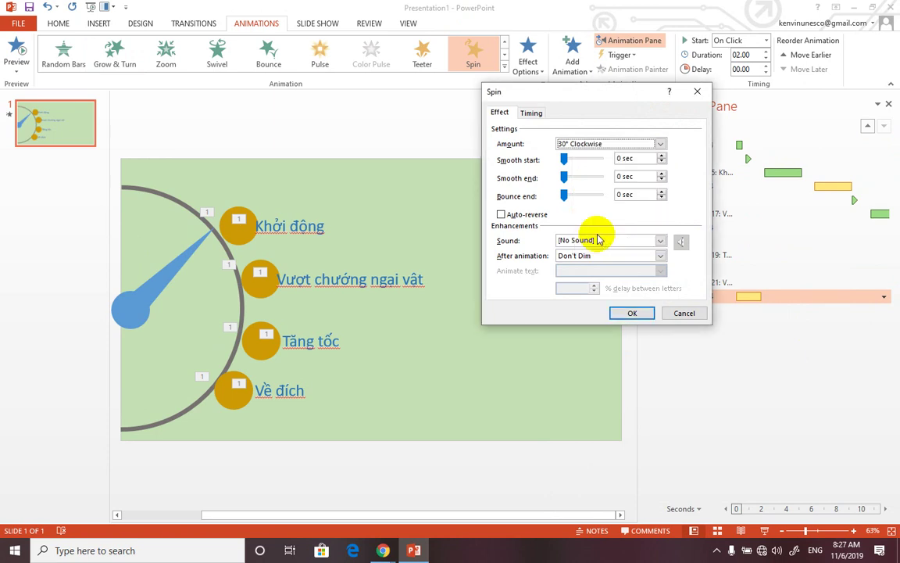
click(567, 159)
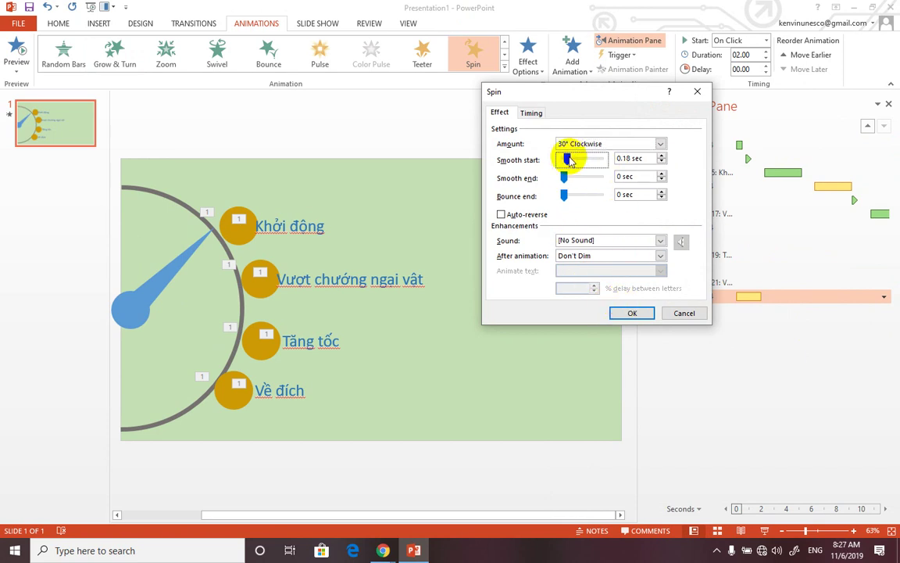
drag(564, 177, 567, 177)
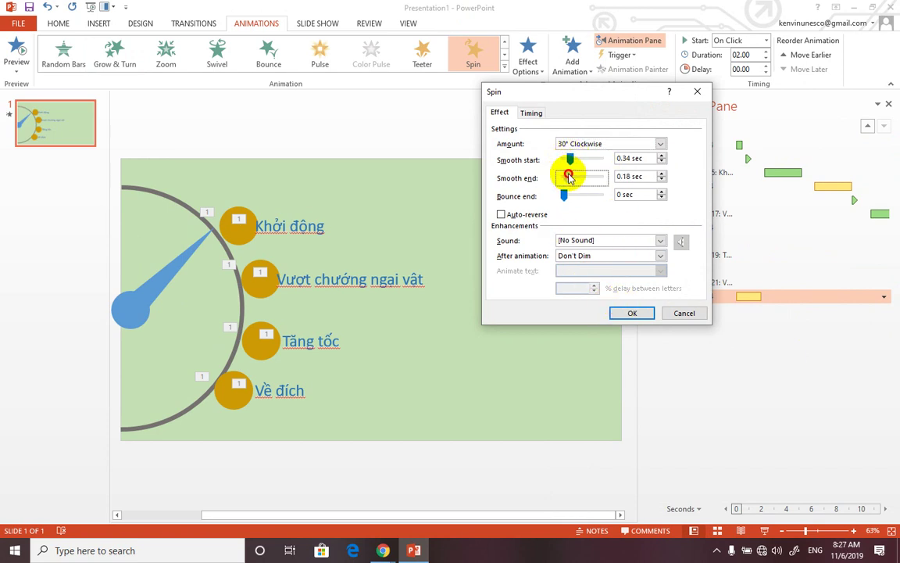
click(632, 312)
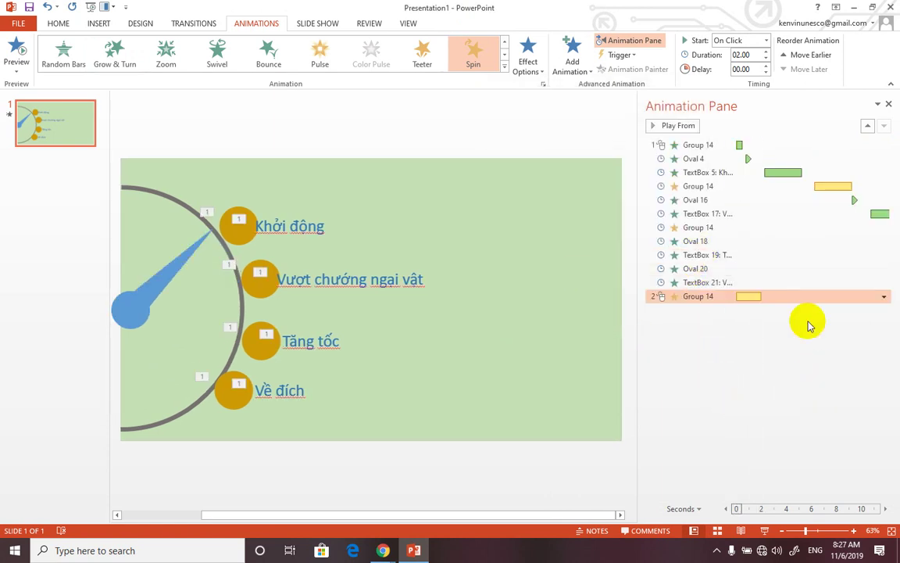
Move the Về đích circle and label animations after the needle's second spin.
click(231, 400)
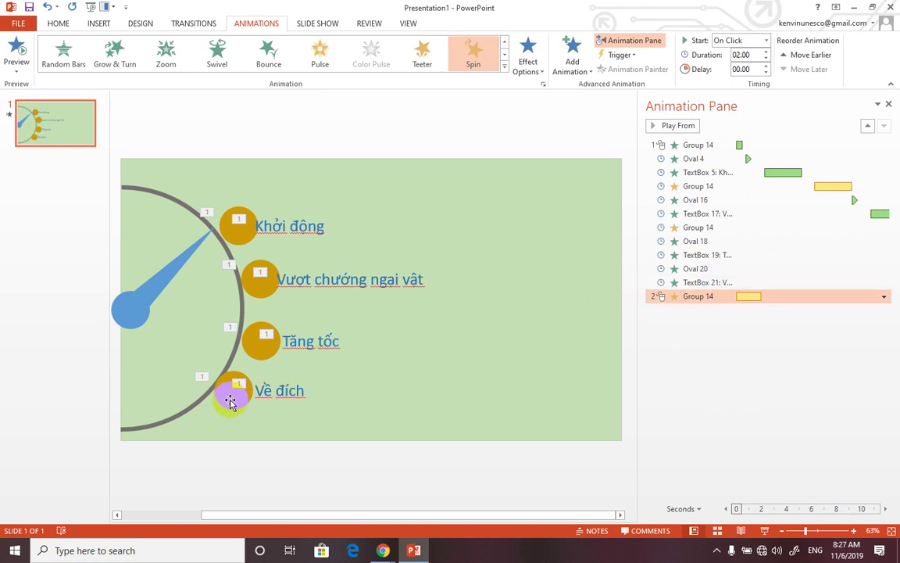
shift+click(231, 400)
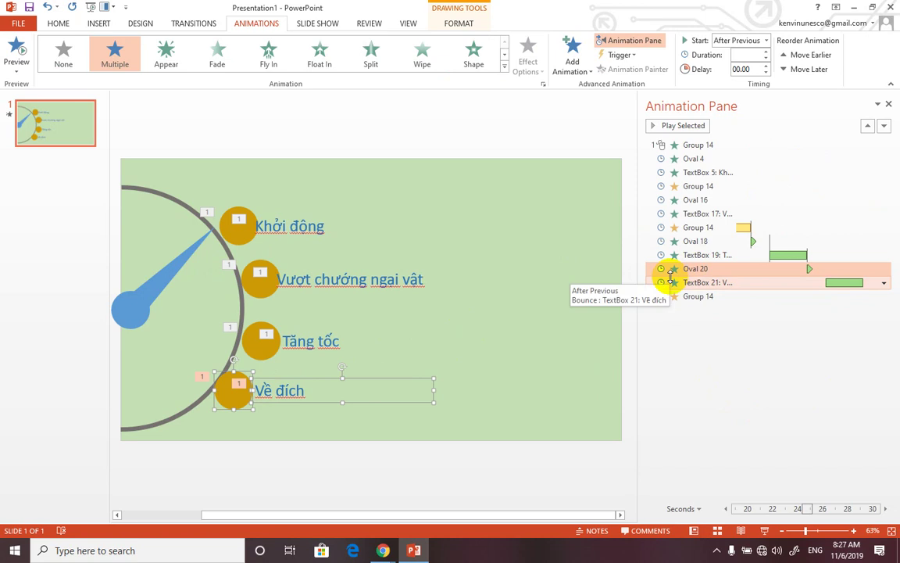
mouse_move(720, 282)
mouse_down()
mouse_move(712, 271)
mouse_move(712, 310)
mouse_up()
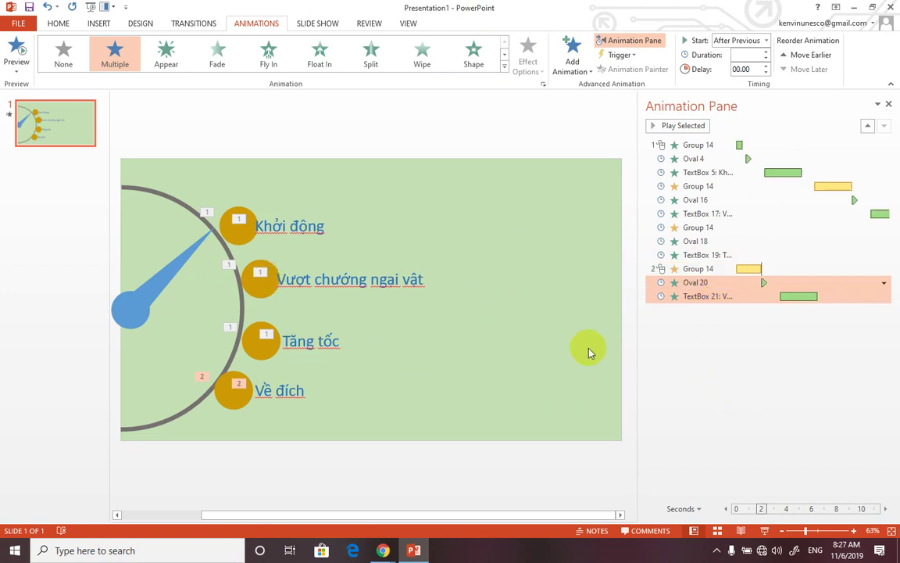
Resize the Animation Pane so the slide displays larger.
drag(638, 141, 505, 147)
click(575, 321)
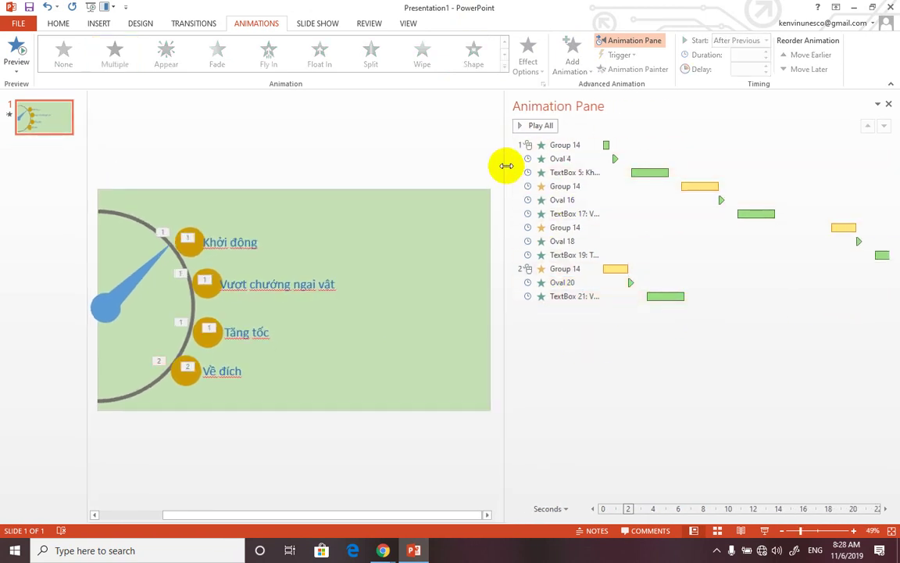
drag(506, 166, 602, 151)
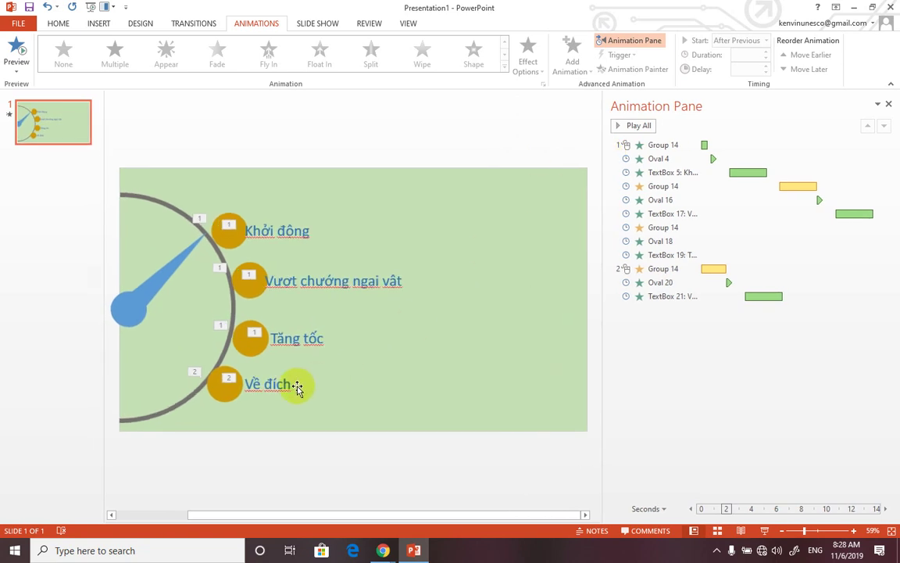
Put a red number 1 at size 36 in the Khởi động circle.
click(262, 349)
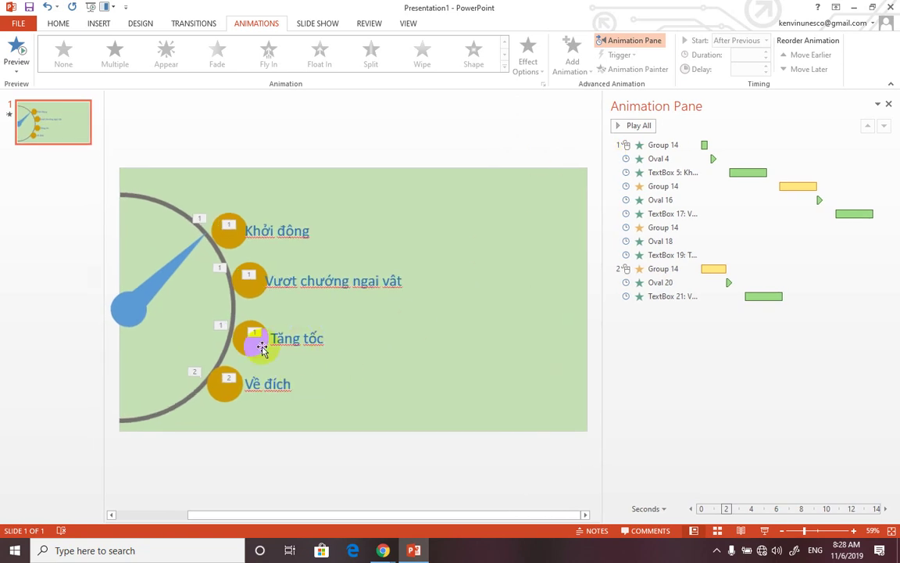
click(236, 238)
right_click(234, 236)
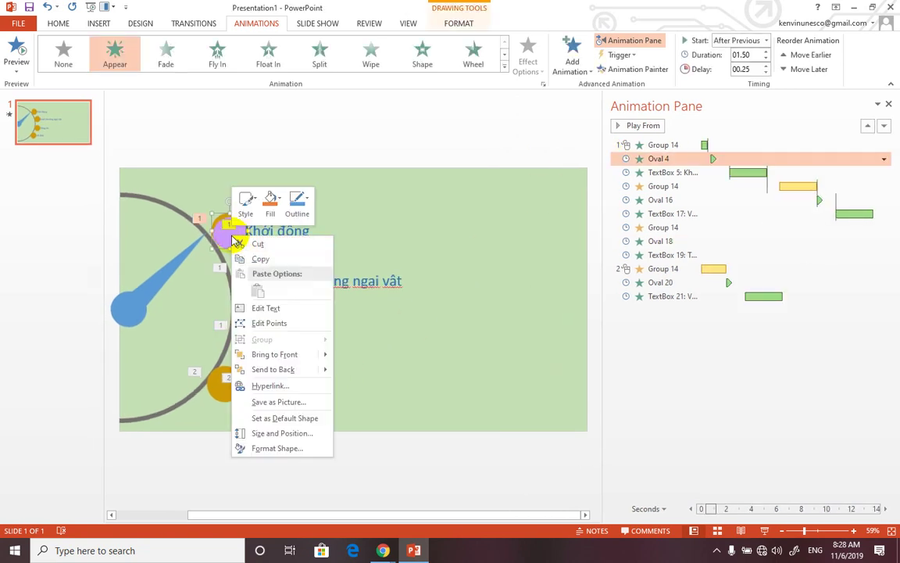
click(264, 312)
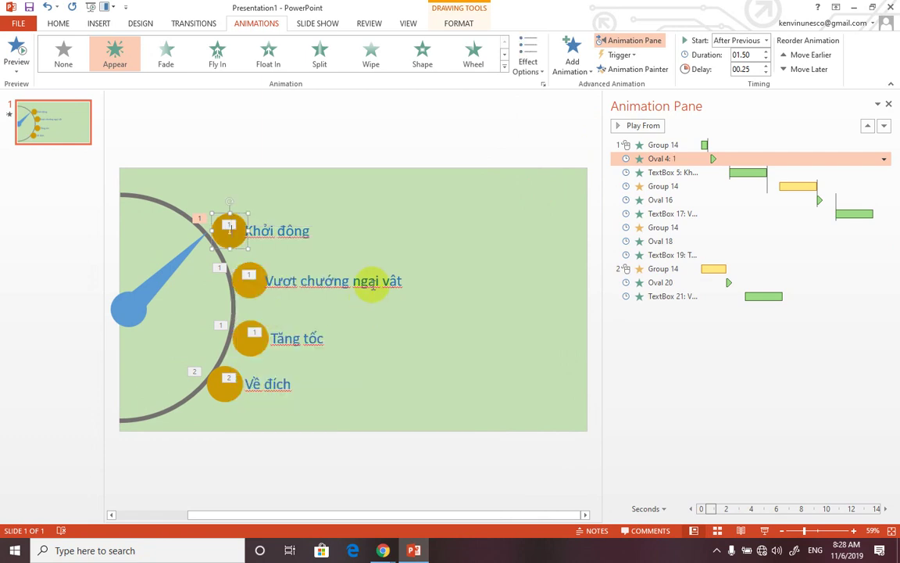
click(229, 226)
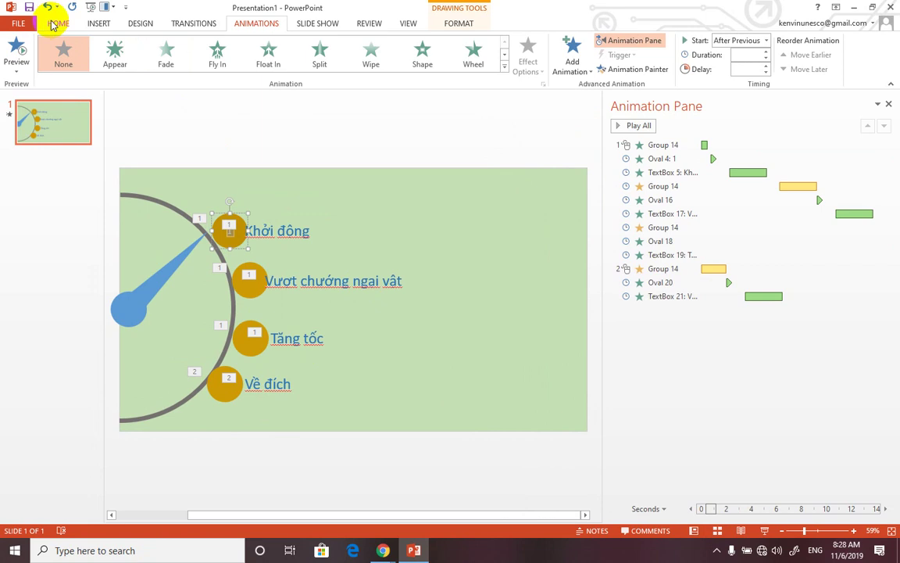
click(55, 23)
click(266, 47)
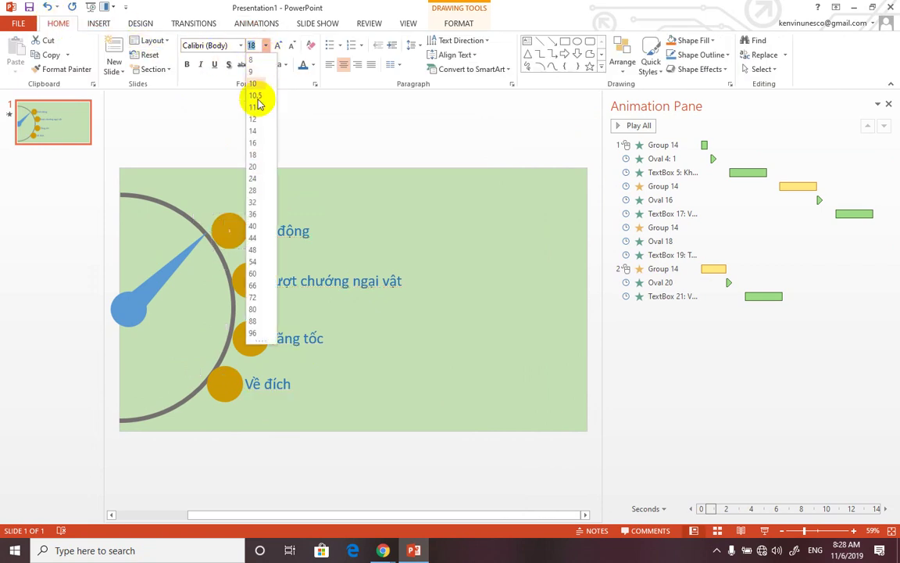
click(254, 215)
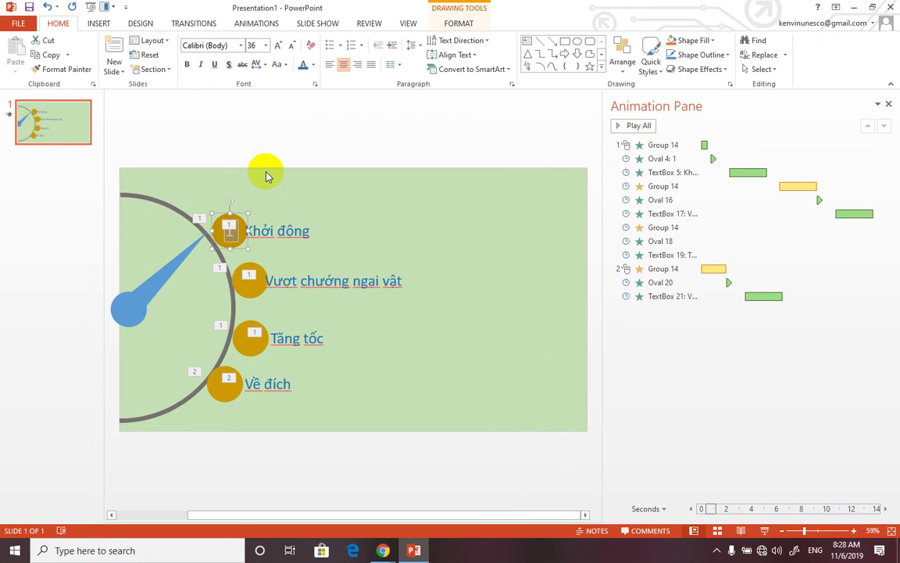
click(314, 65)
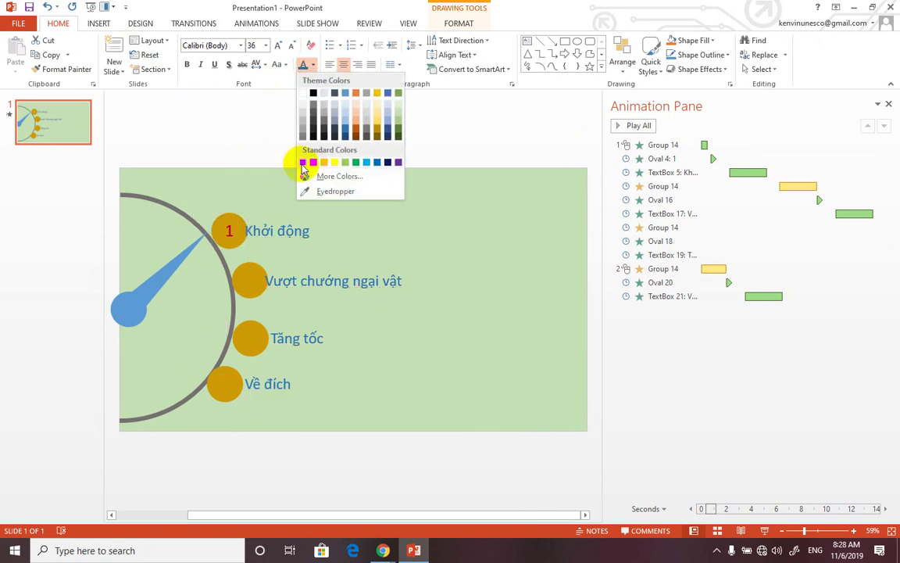
click(313, 163)
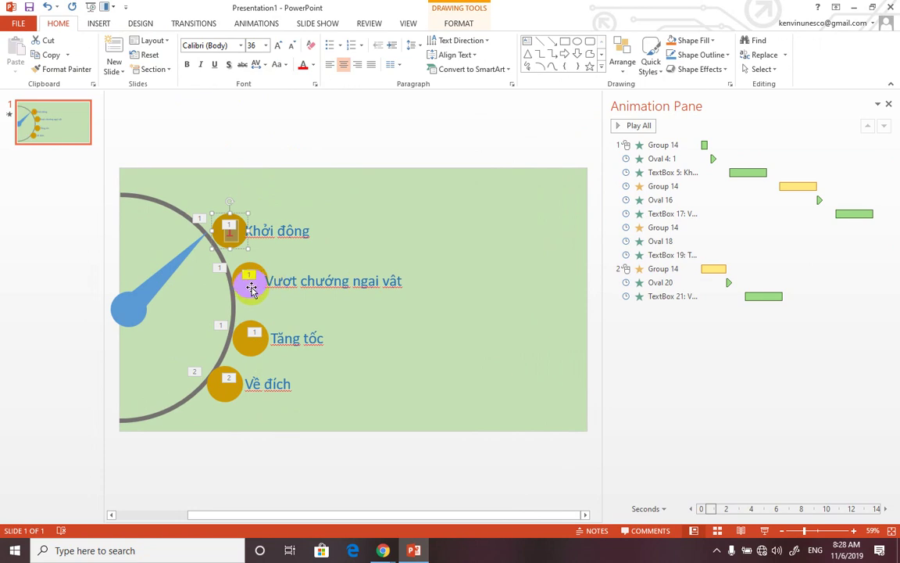
Put a red number 2 at size 40 in the Vượt chướng ngại vật circle.
click(250, 285)
right_click(253, 291)
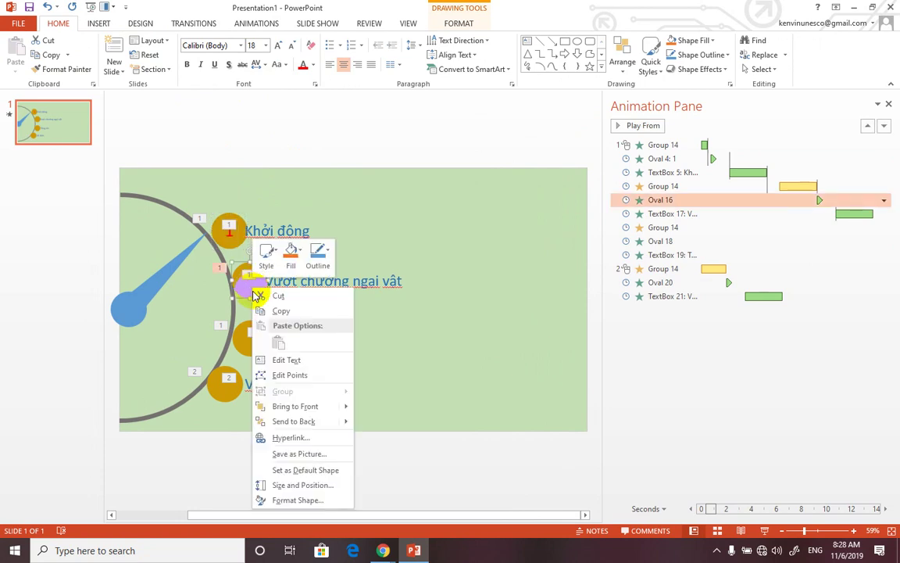
click(278, 362)
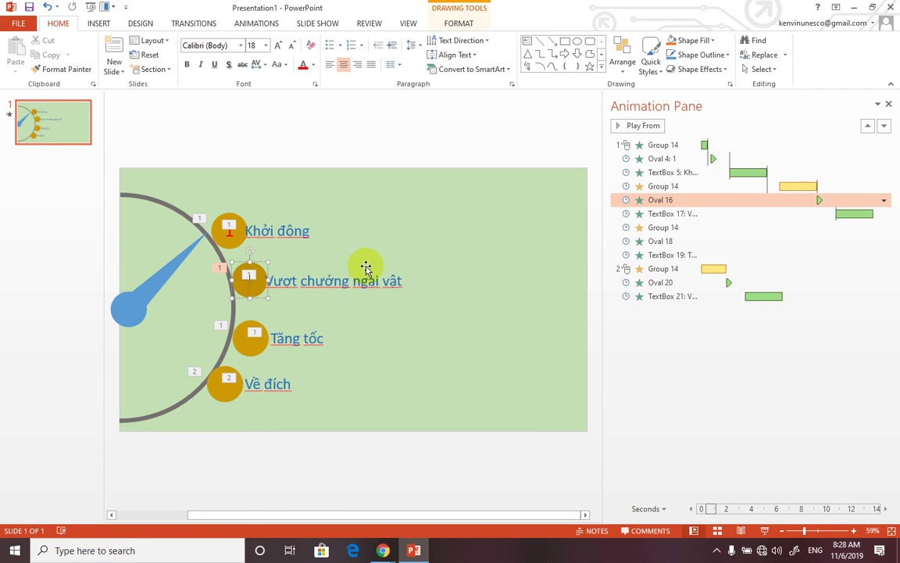
click(266, 45)
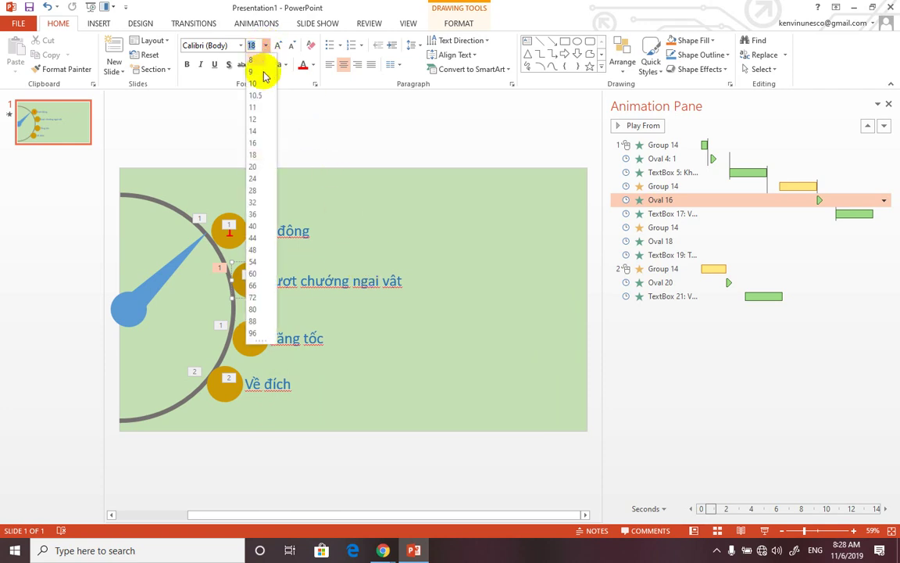
click(253, 228)
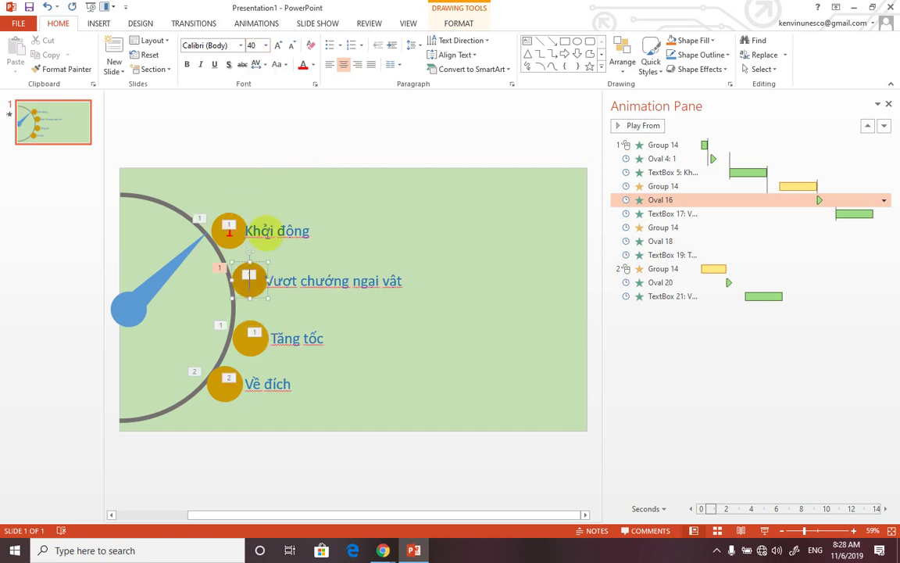
click(251, 278)
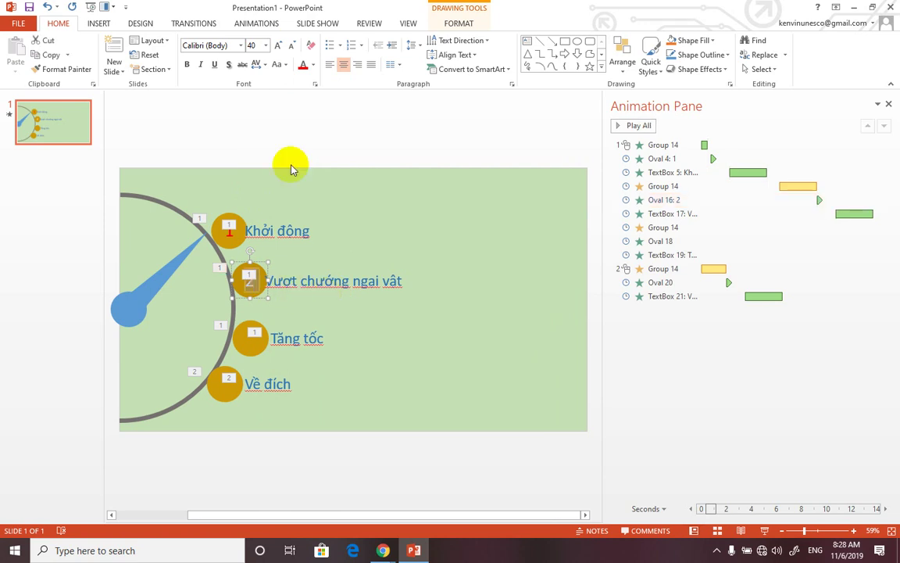
click(312, 67)
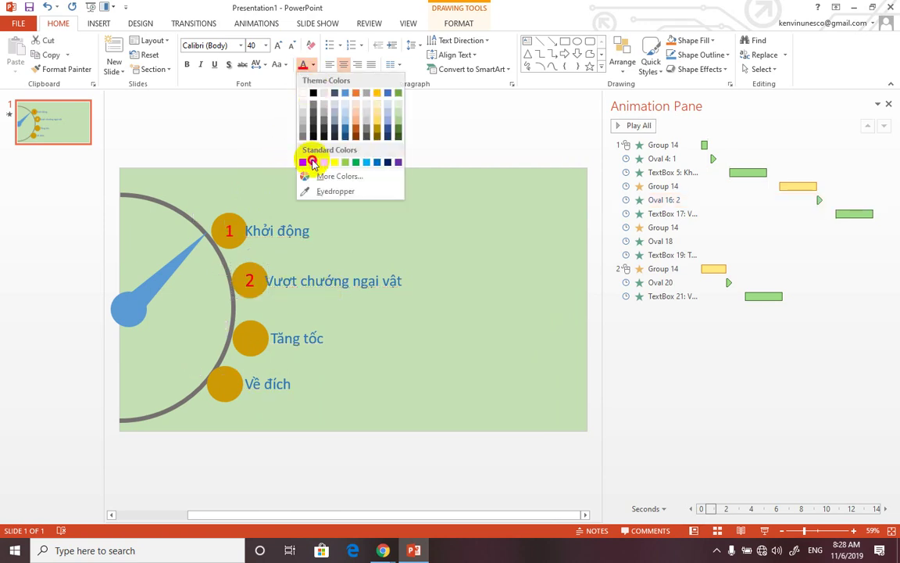
click(312, 162)
Put a red number 3 at size 40 in the Tăng tốc circle.
click(252, 342)
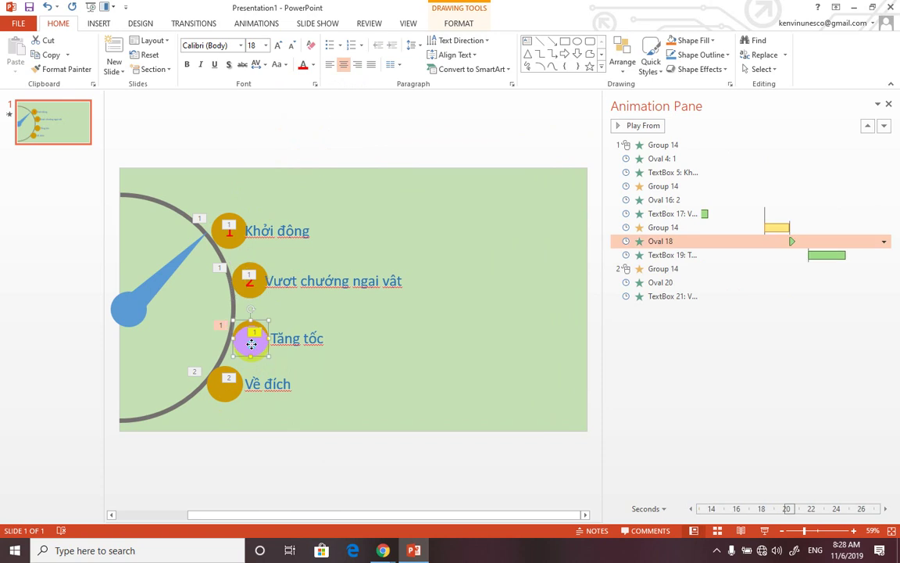
right_click(252, 342)
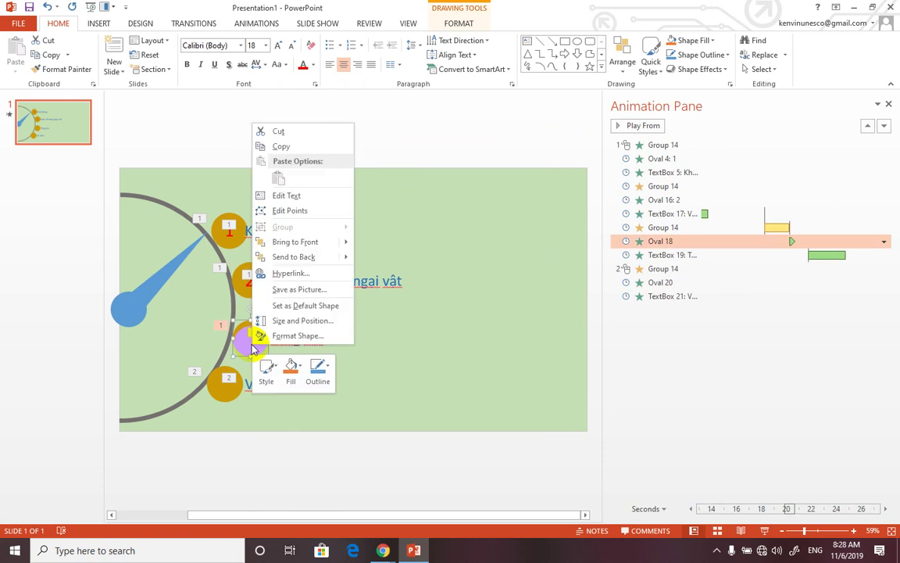
click(288, 196)
text(3)
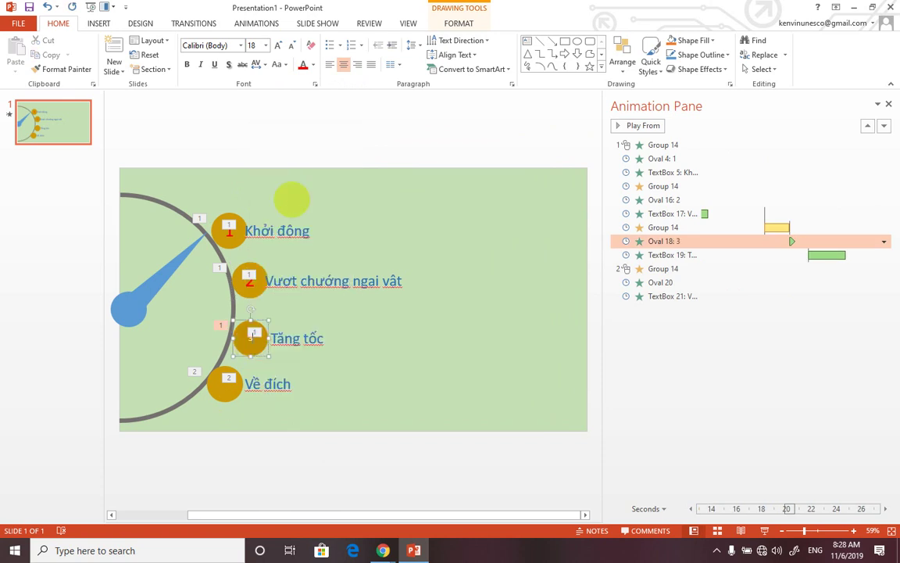
key(ctrl+a)
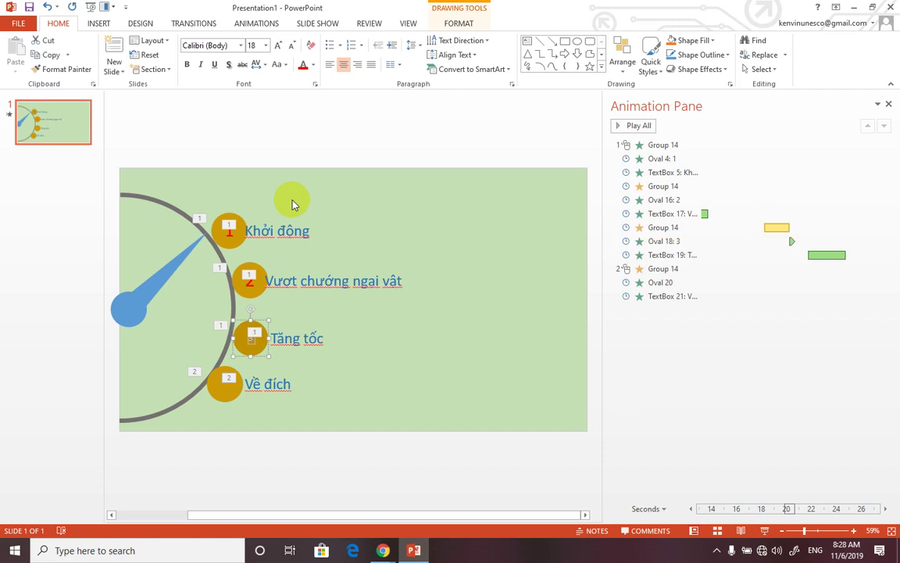
click(266, 45)
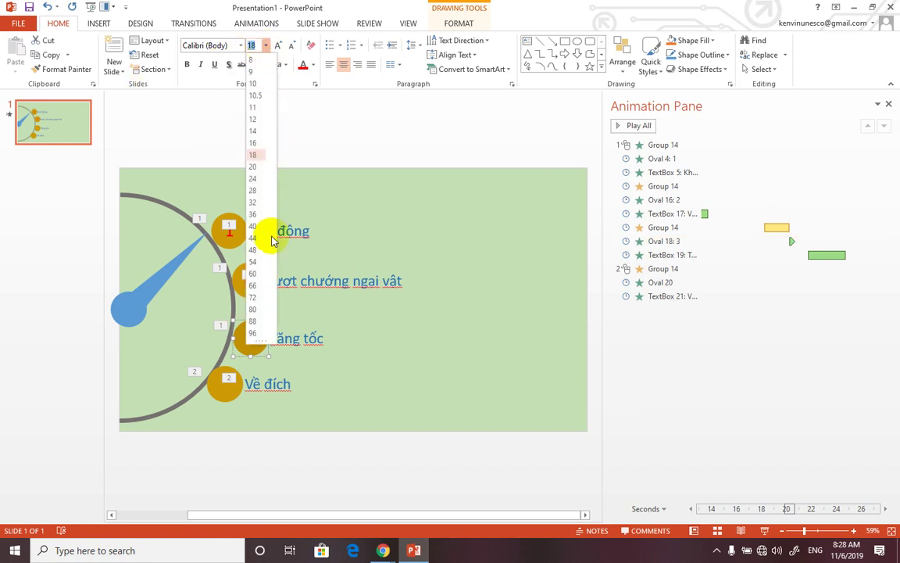
click(258, 229)
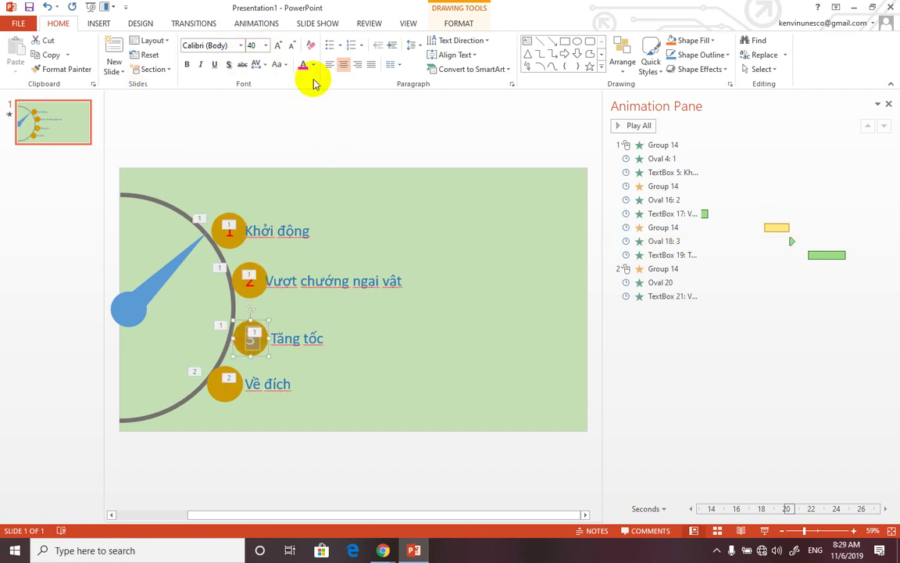
click(312, 65)
click(303, 162)
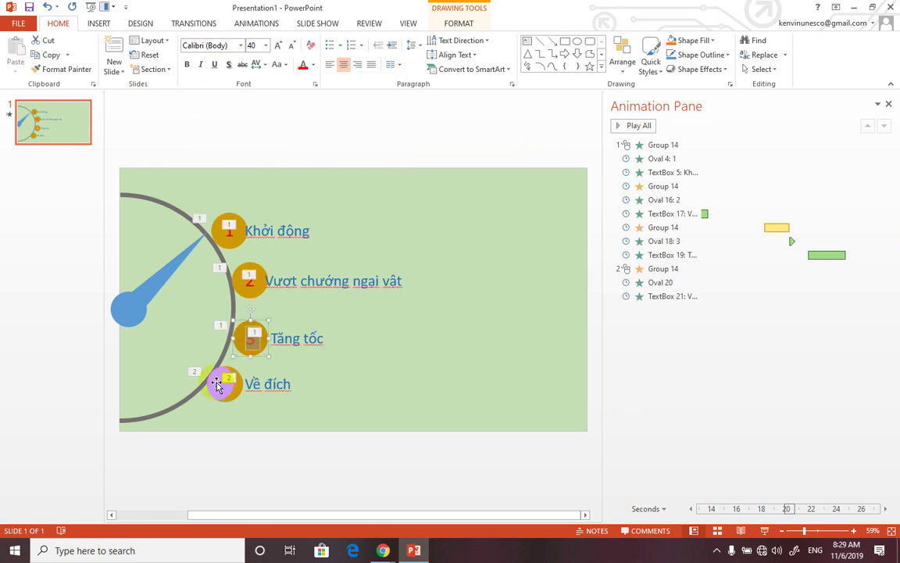
Put a red number 4 at size 40 in the Về đích circle.
click(222, 391)
right_click(222, 391)
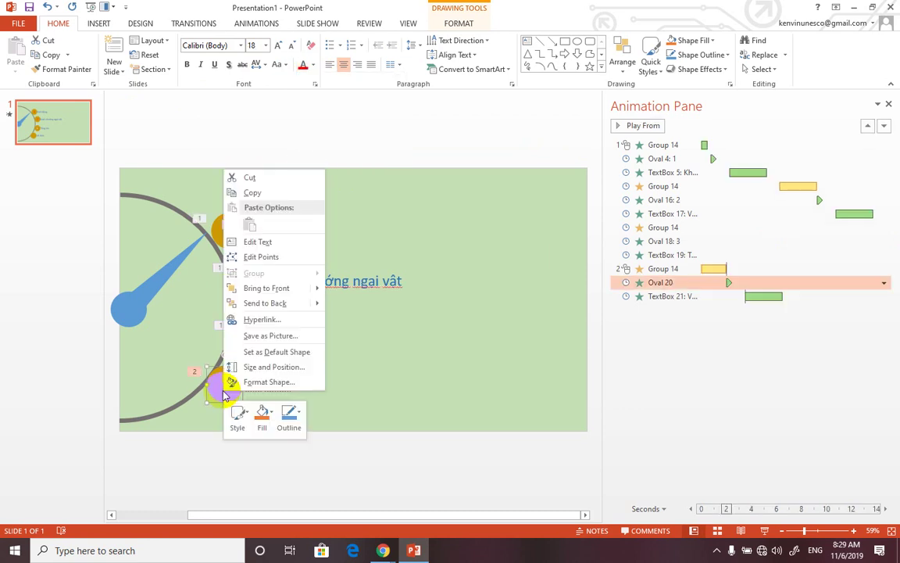
click(256, 236)
text(4)
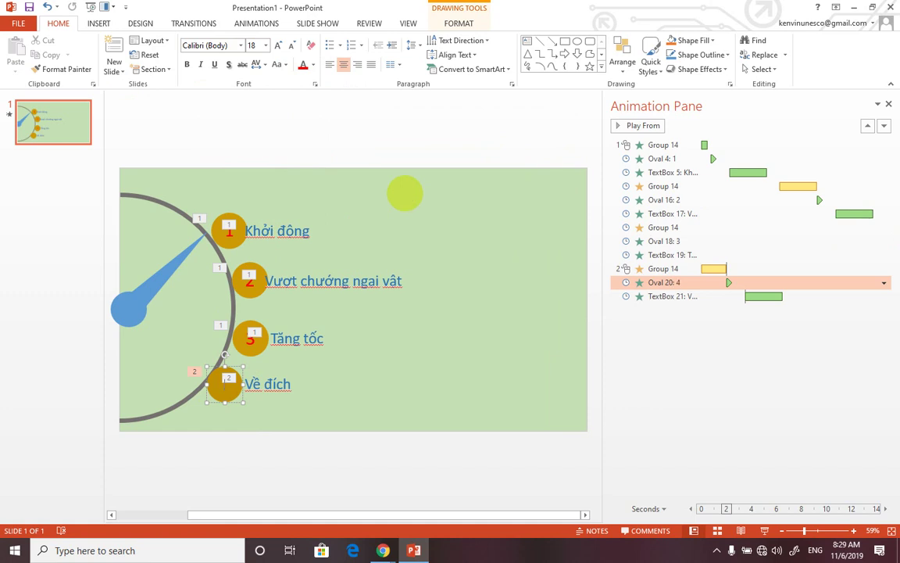
key(ctrl+a)
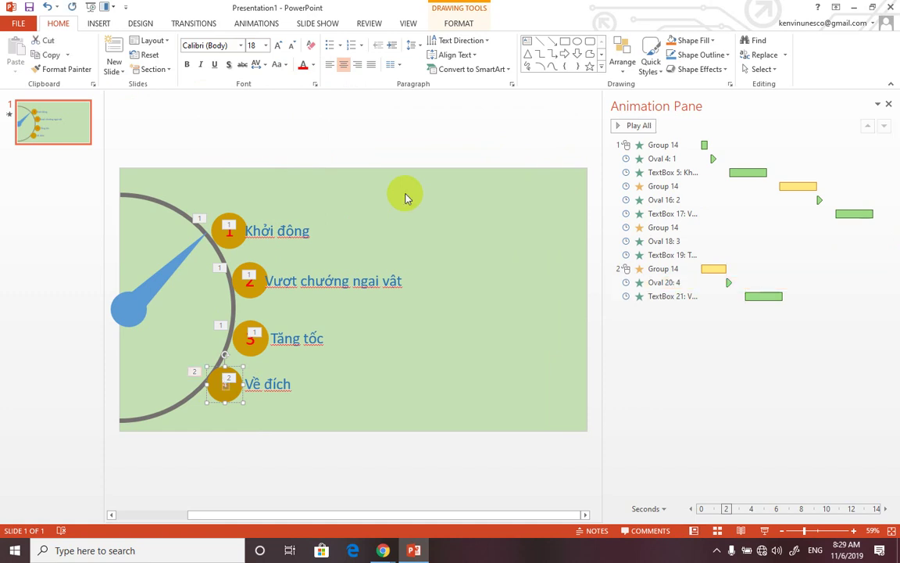
click(266, 45)
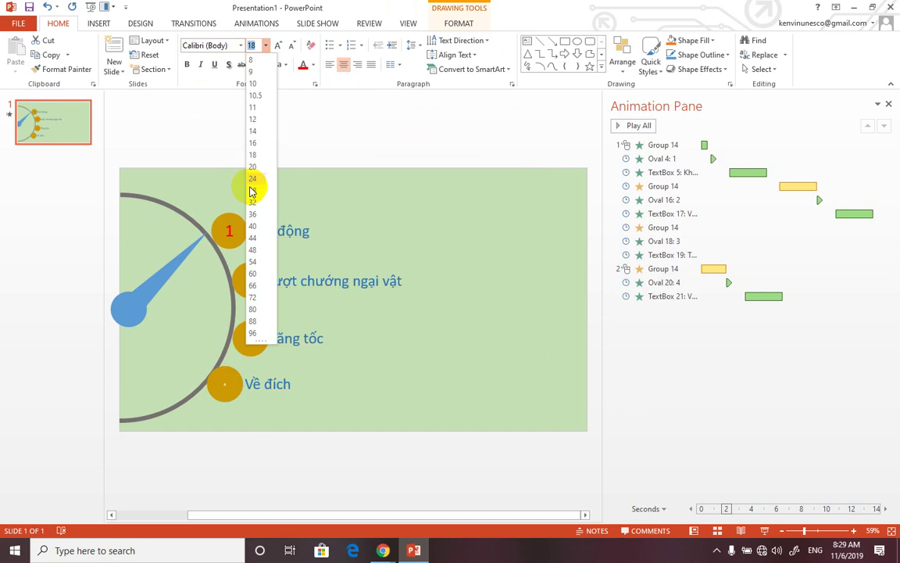
click(253, 226)
click(313, 65)
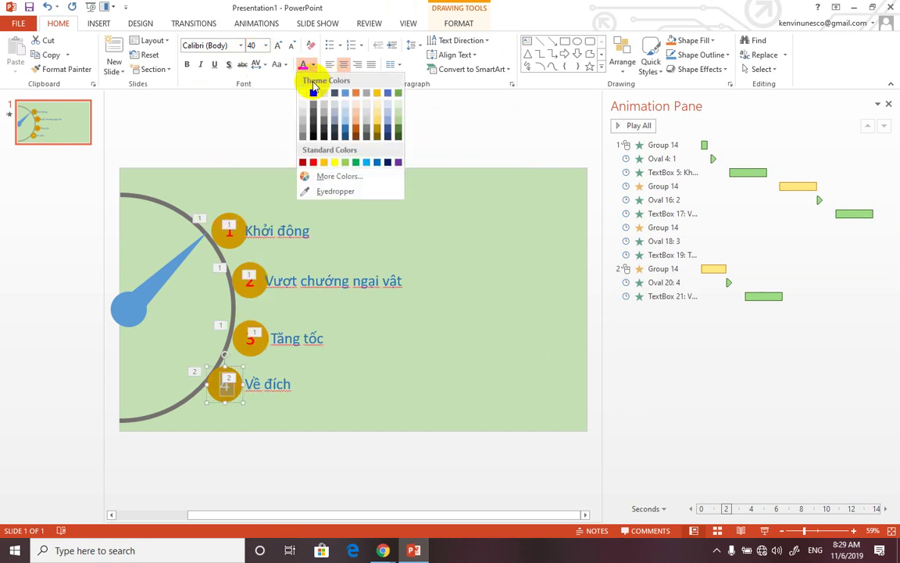
click(313, 163)
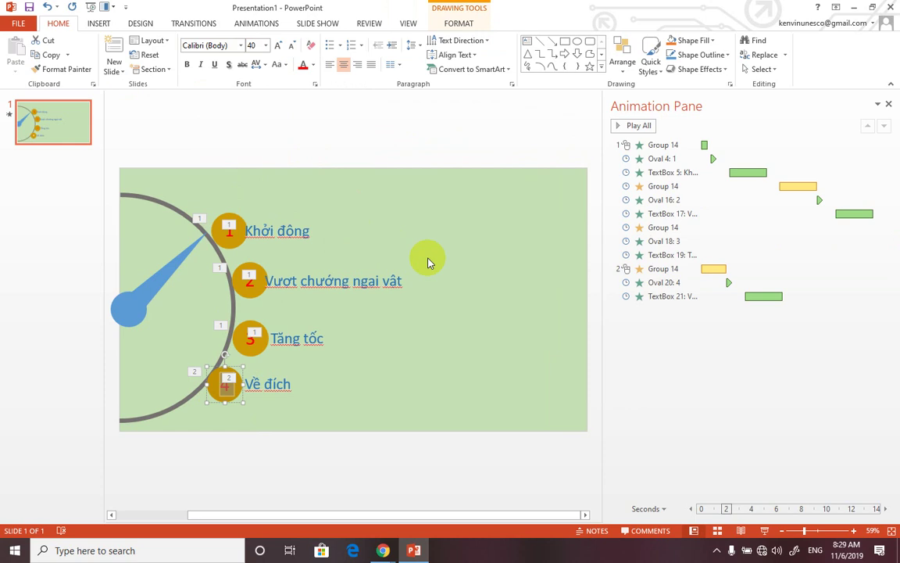
click(537, 355)
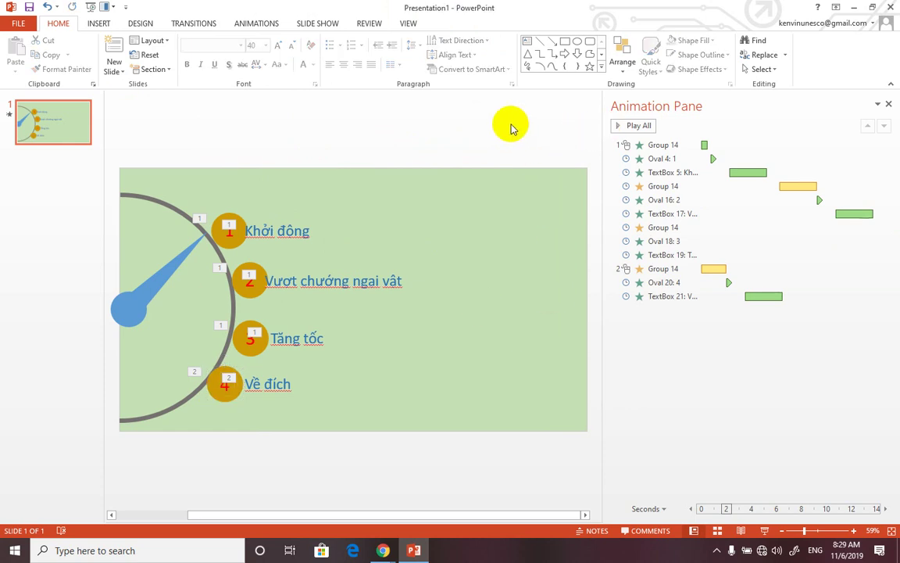
Play the slide show from the beginning through to the end, then return to editing.
key(F5)
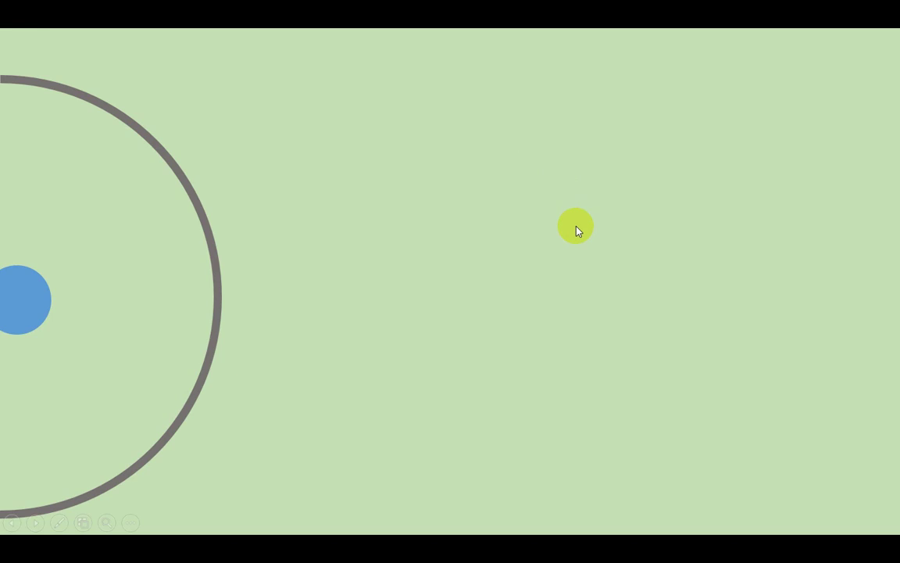
click(576, 228)
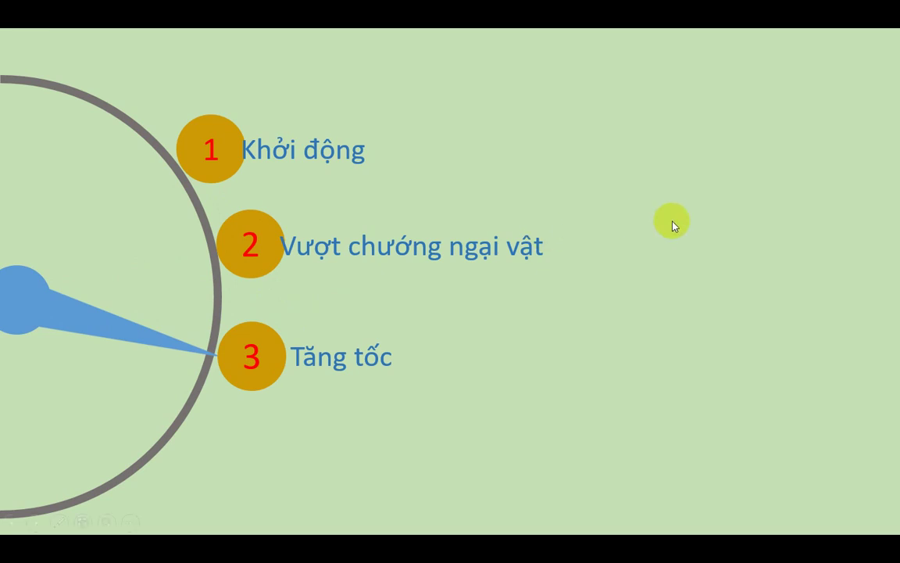
click(713, 236)
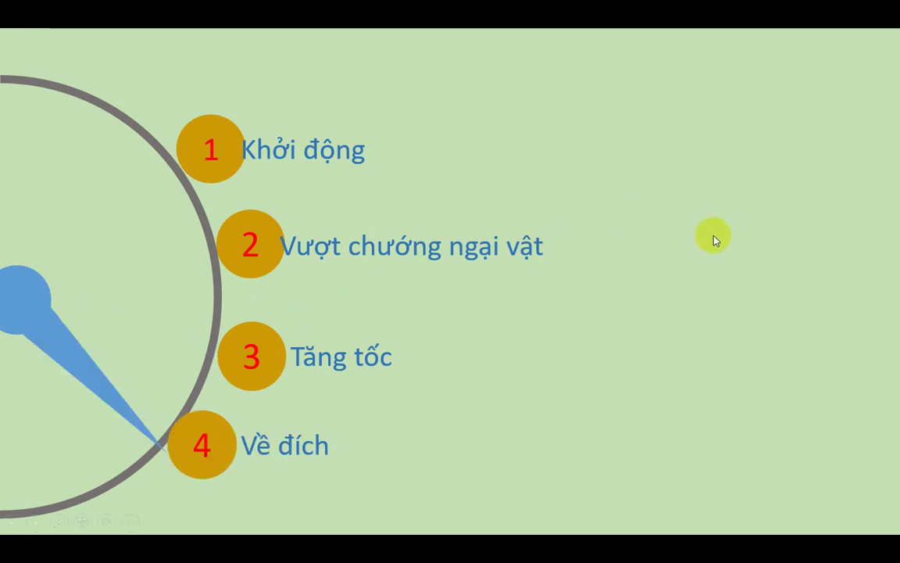
click(647, 243)
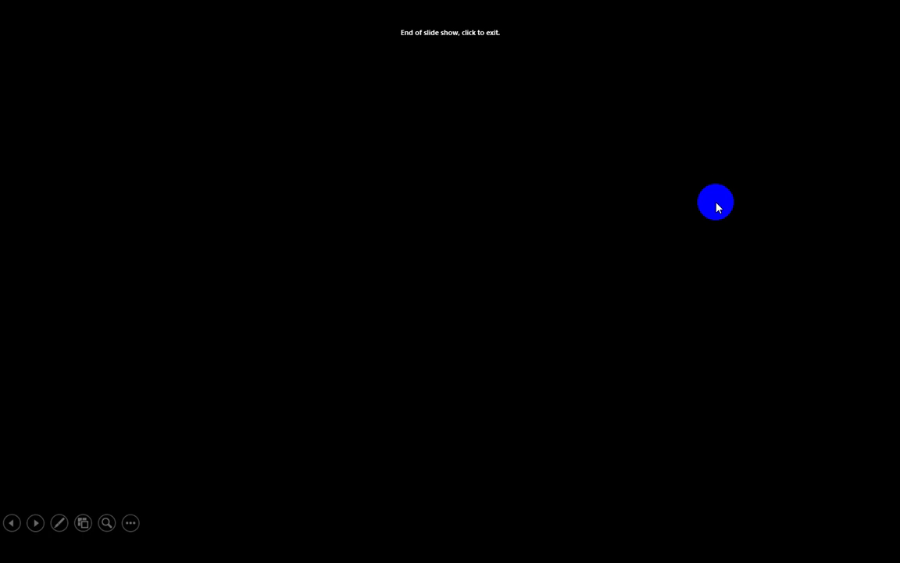
click(656, 288)
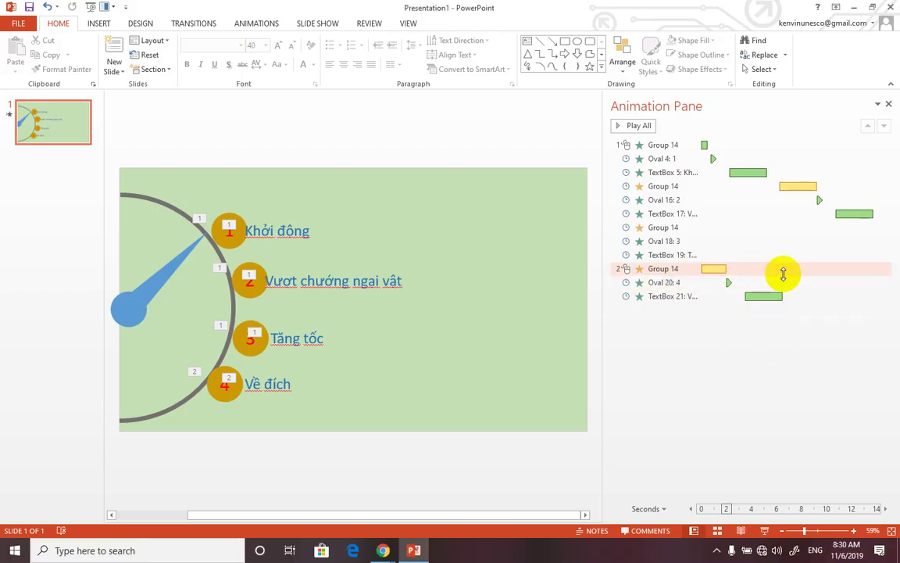
Set the last Group 14 animation to Start After Previous and replay the slide show.
click(883, 268)
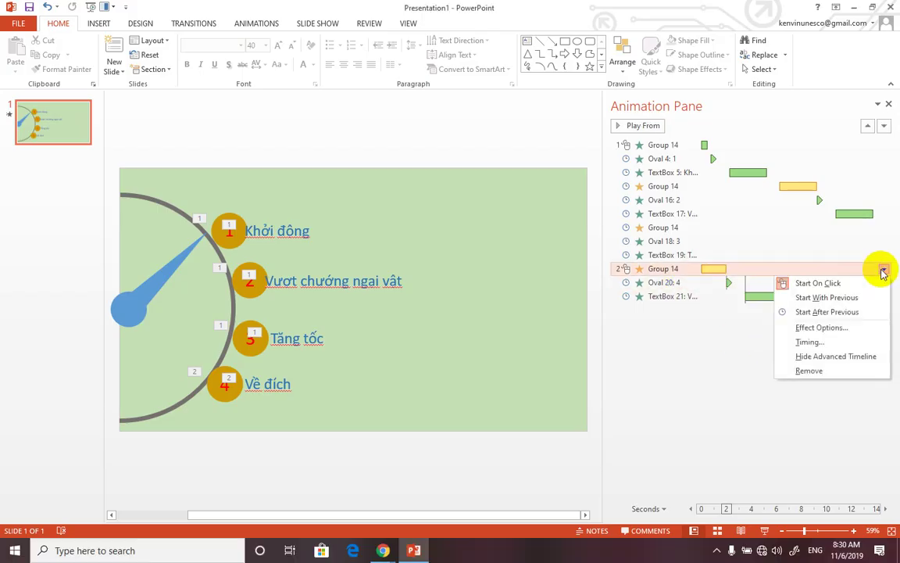
click(815, 312)
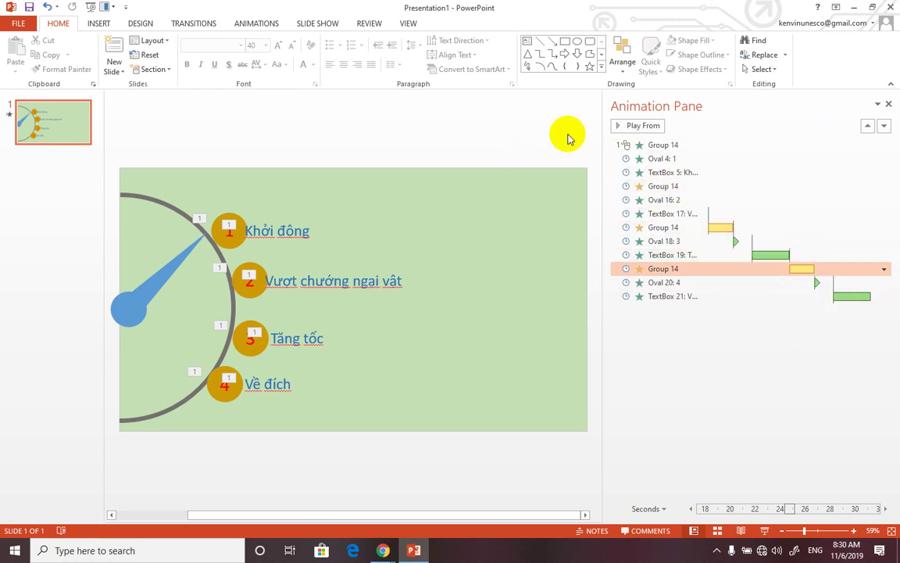
key(F5)
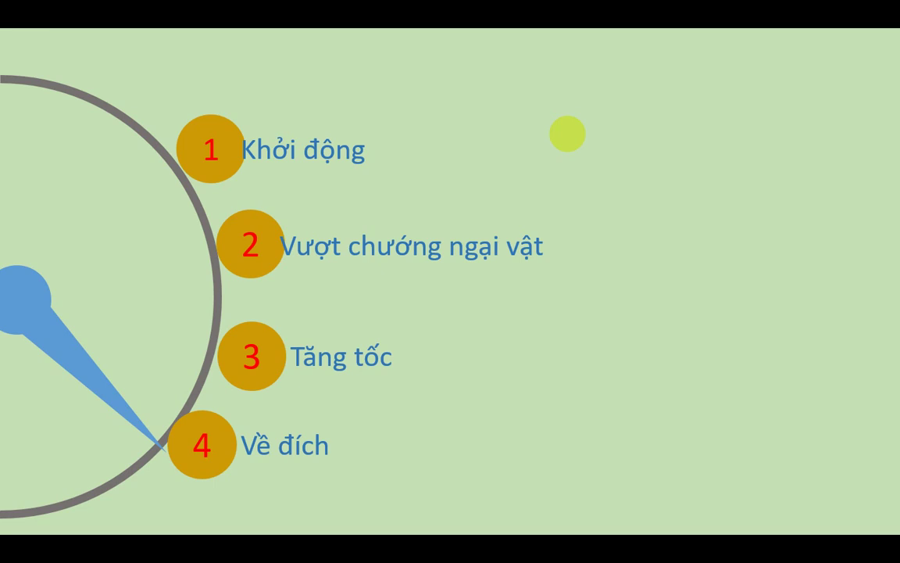
click(726, 204)
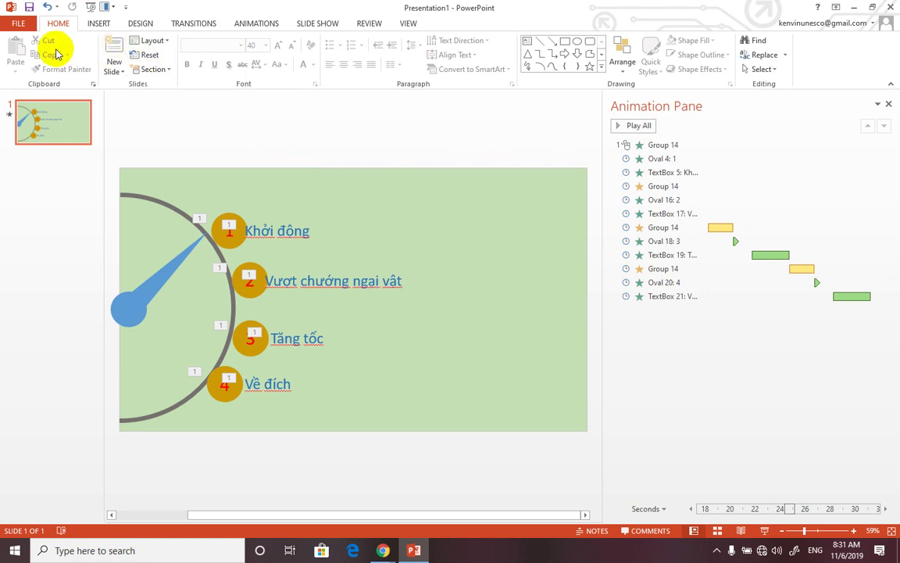
Create a new blank presentation.
click(21, 30)
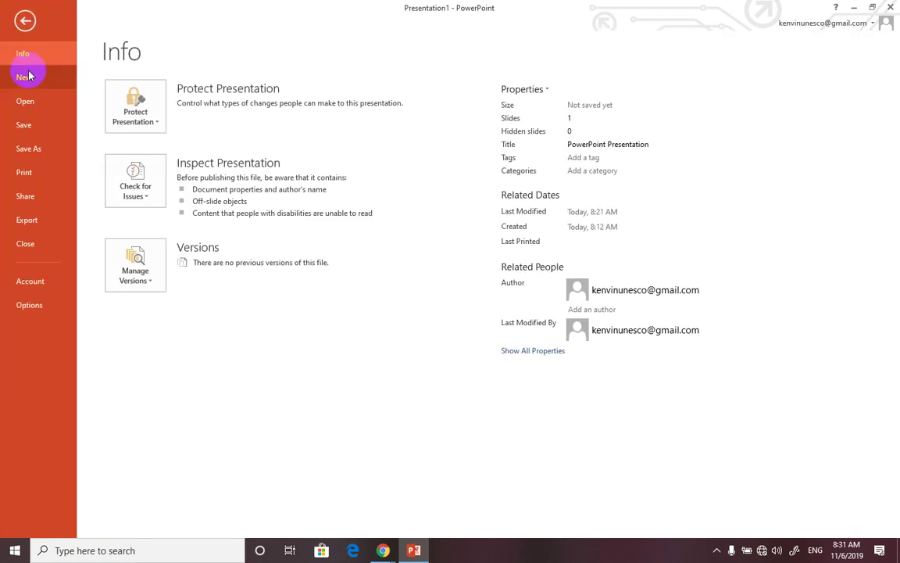
click(26, 78)
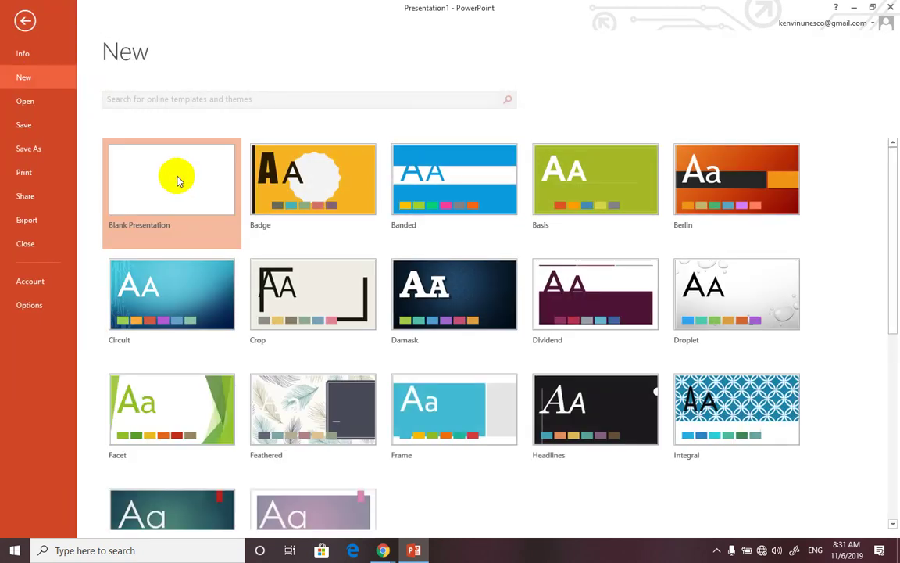
key(Escape)
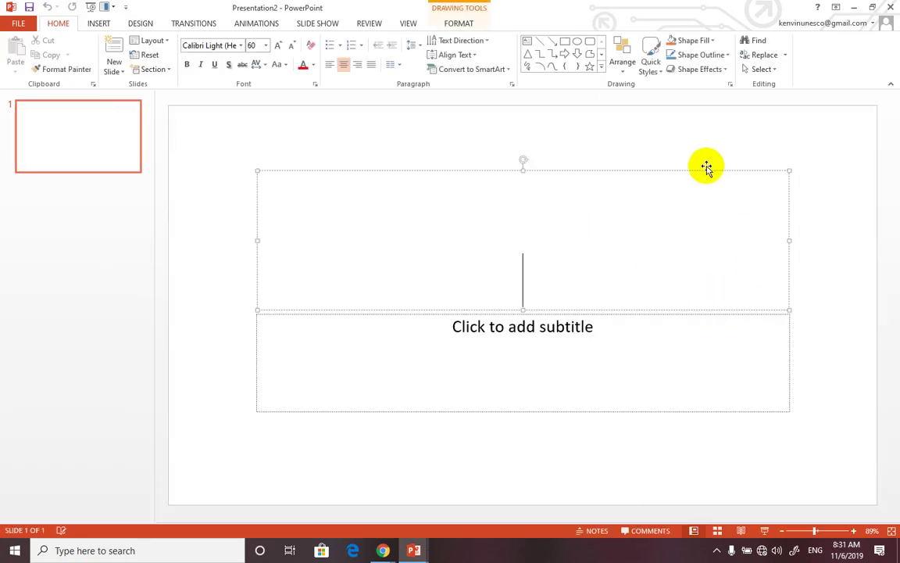
Delete the title and subtitle placeholders from the new slide.
click(705, 168)
key(Delete)
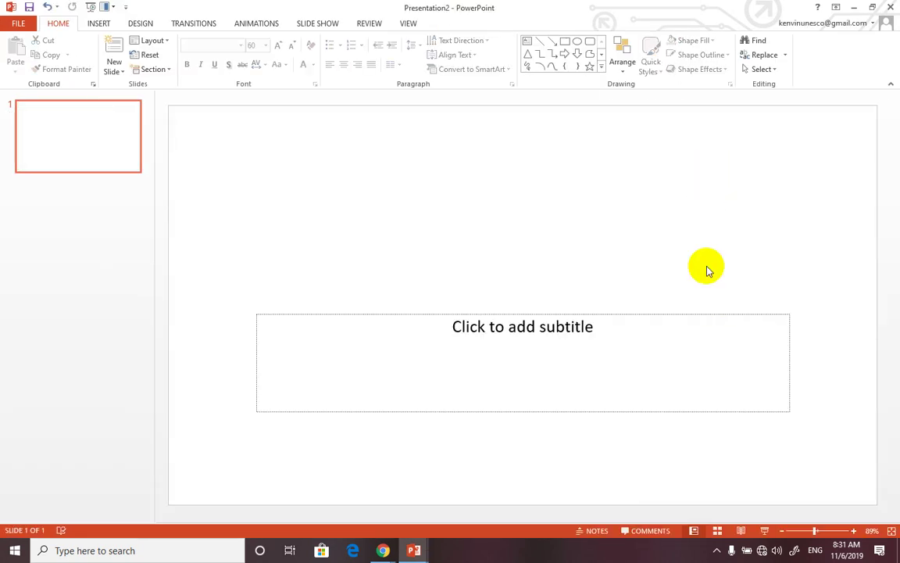
click(703, 315)
key(Delete)
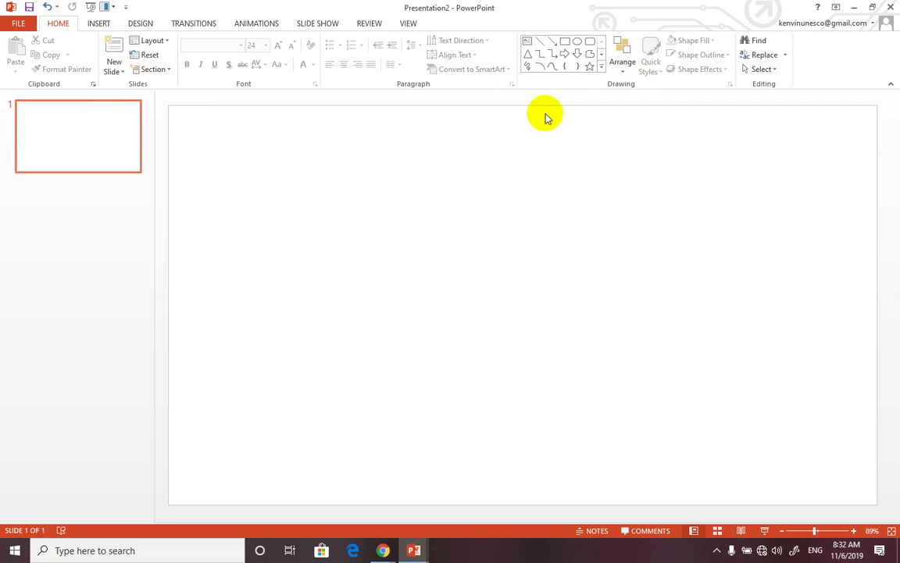
Draw a large Arc, stretch it into a semicircle, and shift it to the left edge.
click(600, 68)
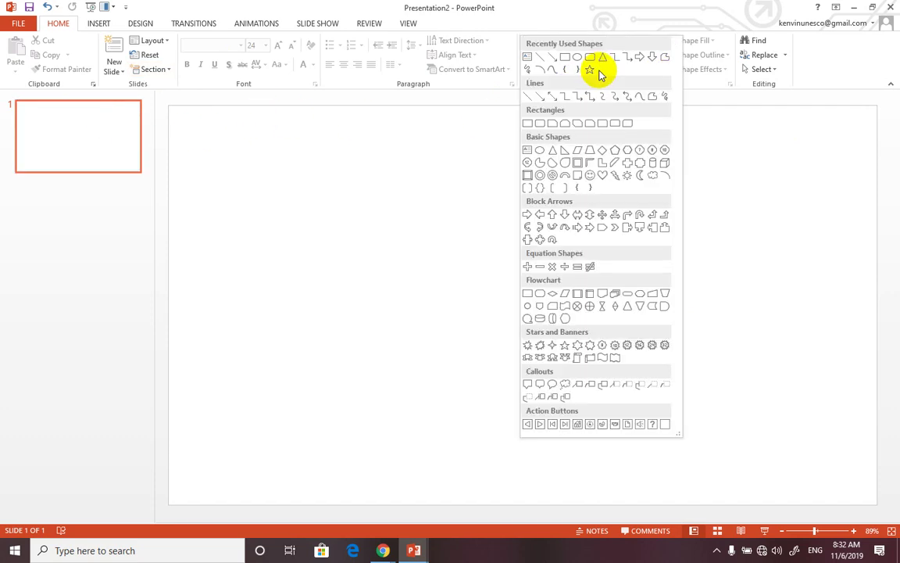
click(541, 72)
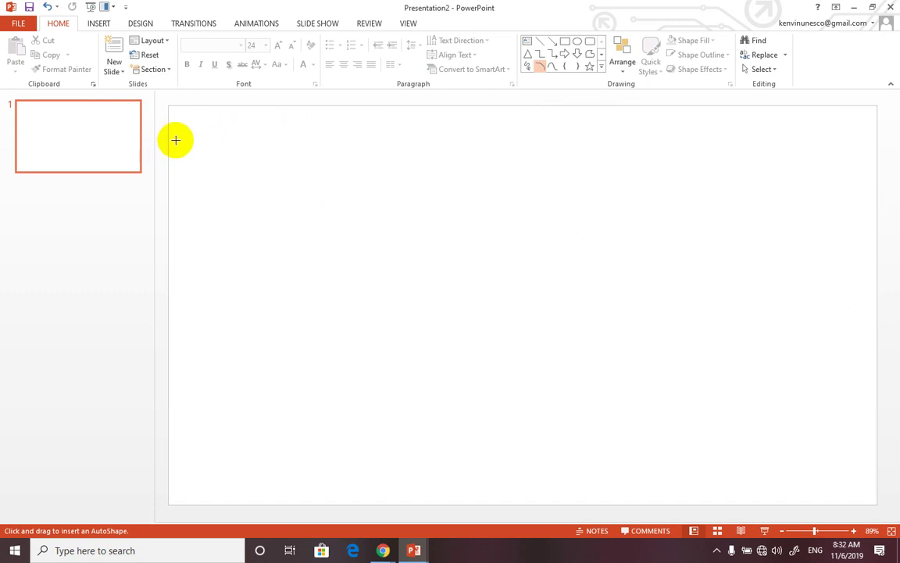
mouse_move(190, 140)
mouse_down()
mouse_move(222, 163)
mouse_move(500, 486)
mouse_up()
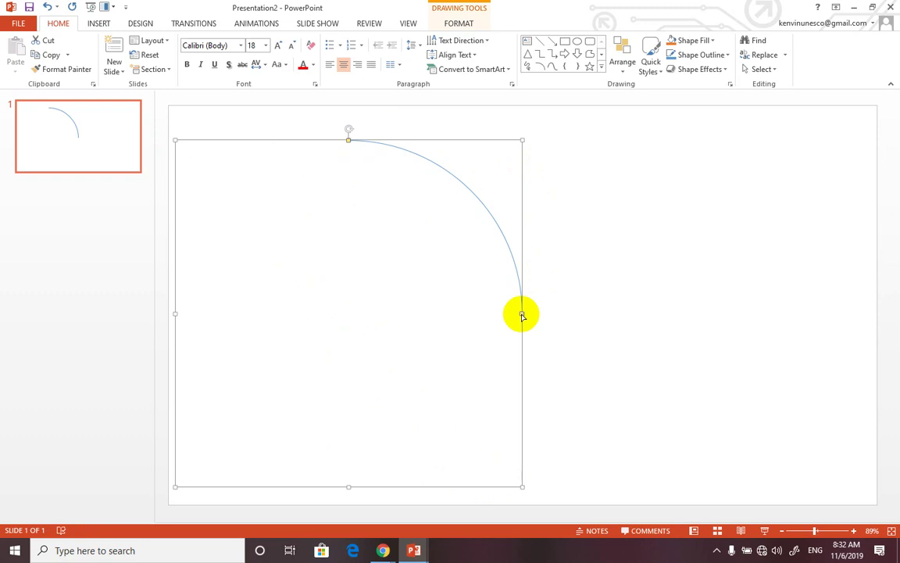
mouse_move(522, 315)
mouse_down()
mouse_move(345, 440)
mouse_move(322, 441)
mouse_move(349, 439)
mouse_up()
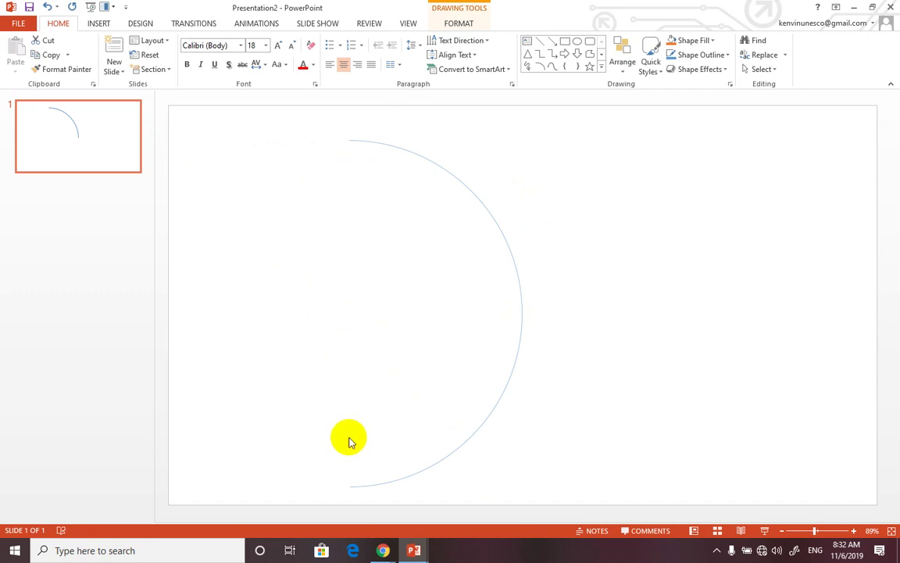
drag(522, 297, 341, 286)
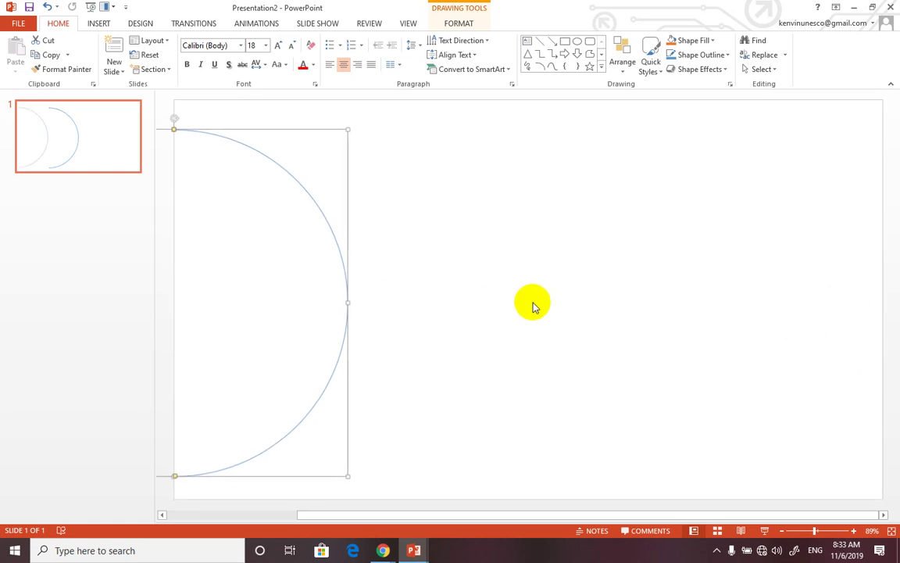
Give the arc an orange outline with a 6 pt weight.
right_click(347, 286)
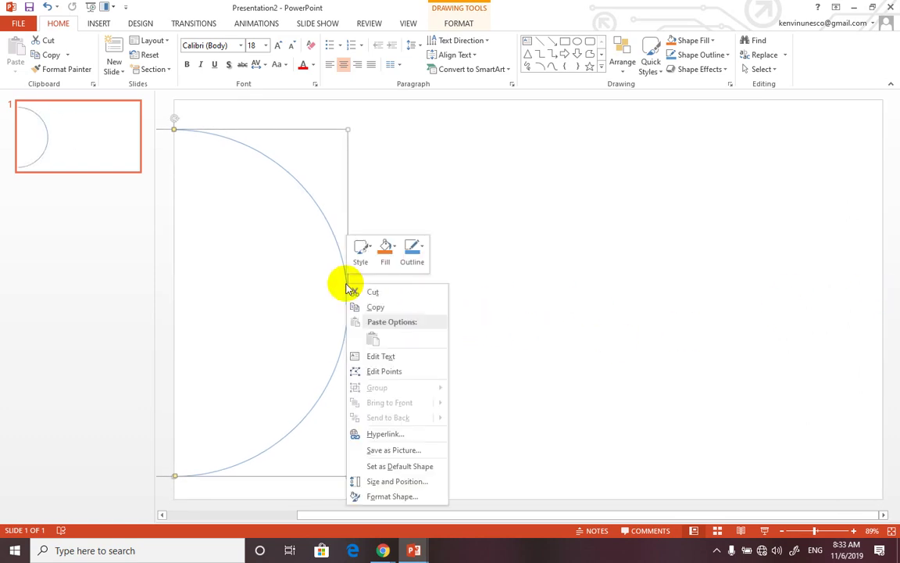
click(712, 42)
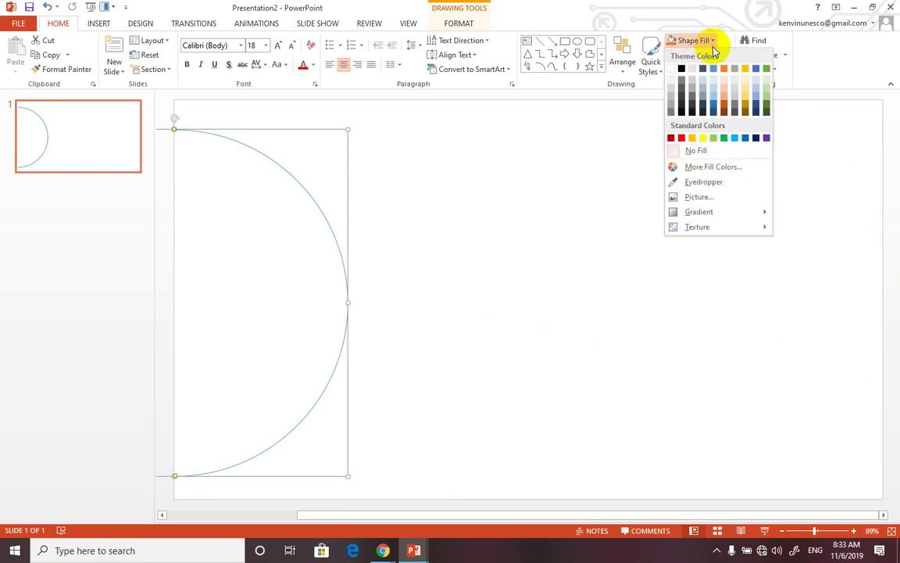
click(722, 43)
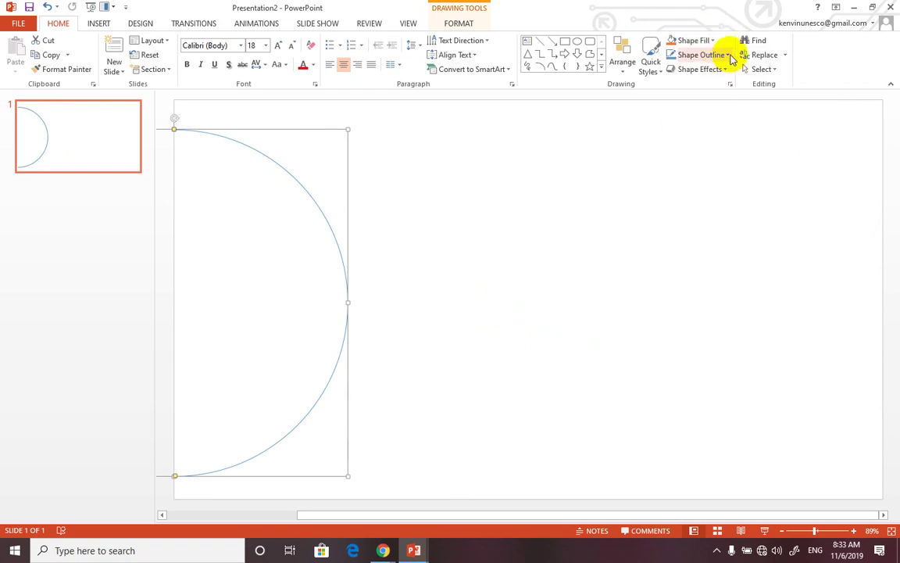
click(729, 55)
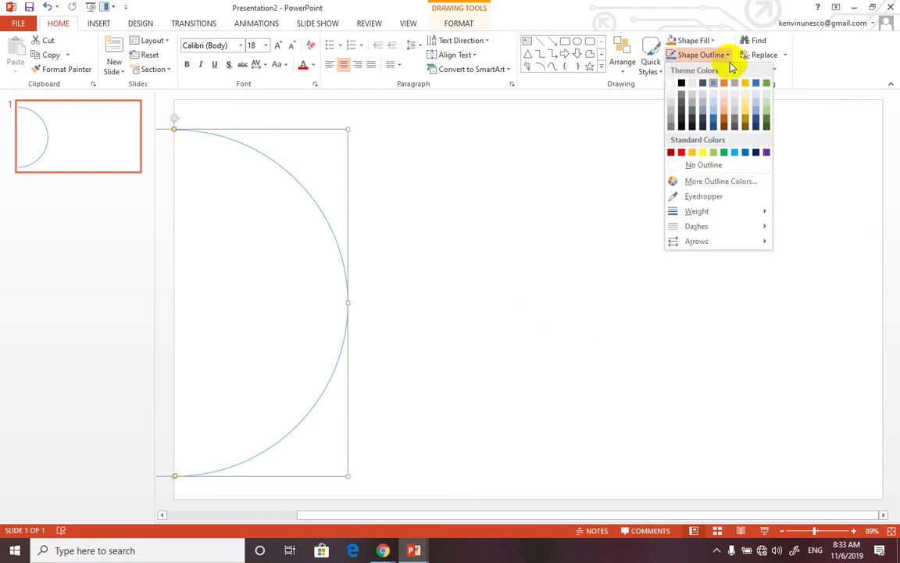
click(724, 114)
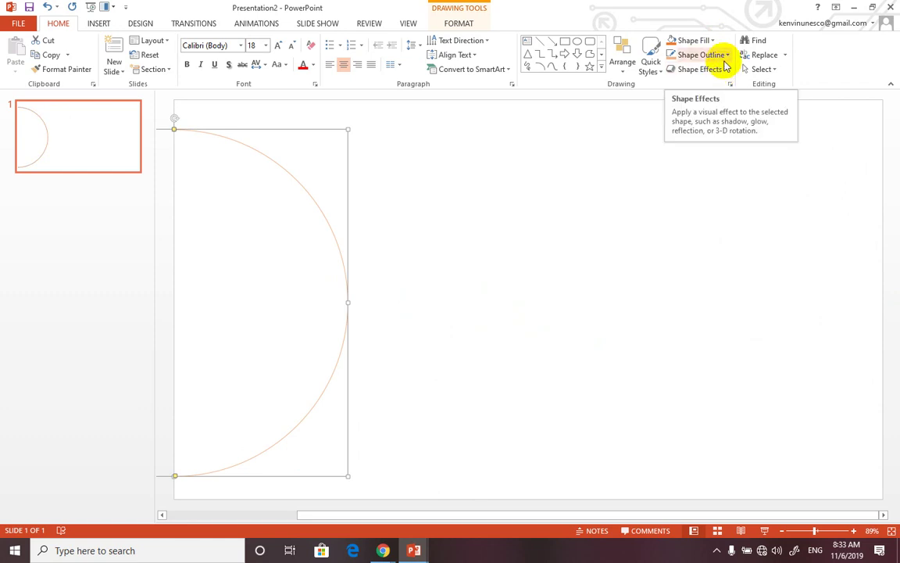
click(726, 54)
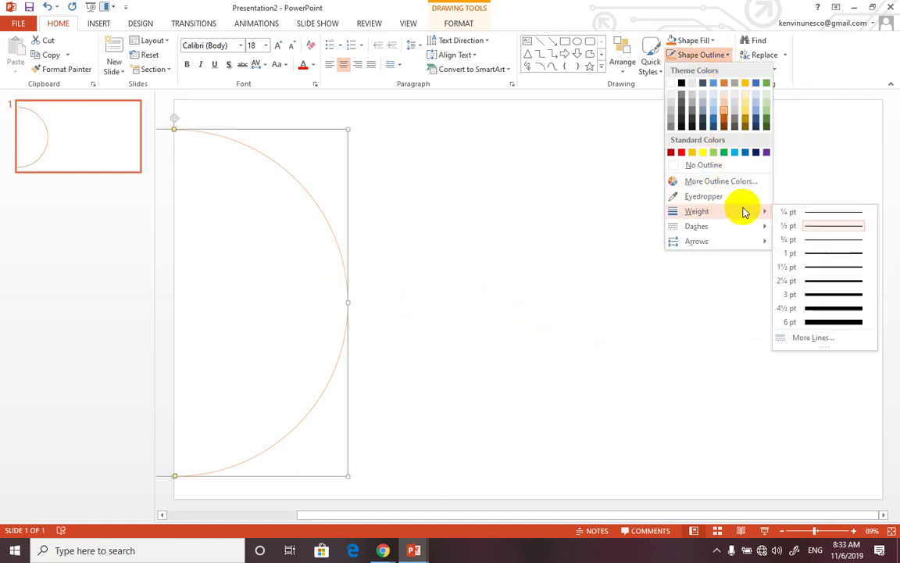
mouse_move(696, 211)
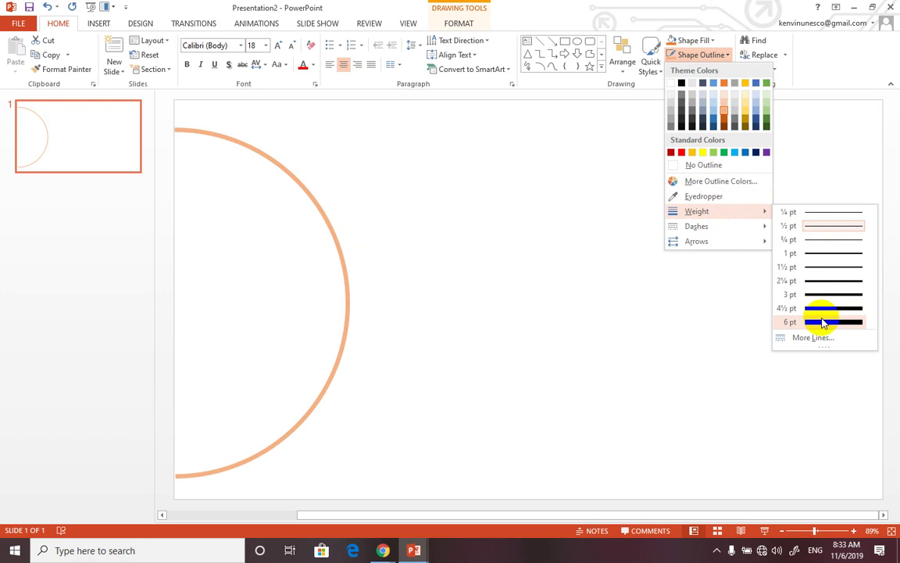
click(823, 322)
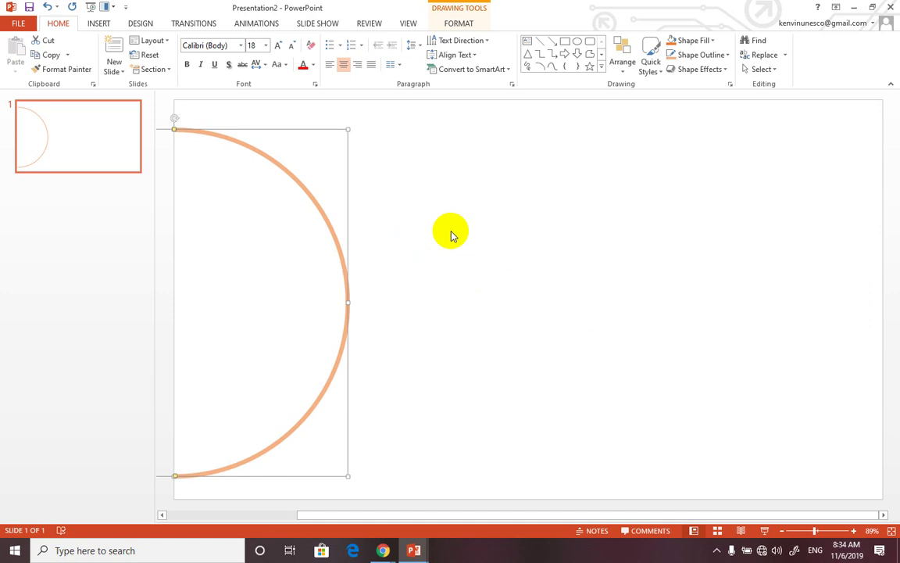
Raise the arc's line width to 11.25 pt in Format Shape.
right_click(337, 247)
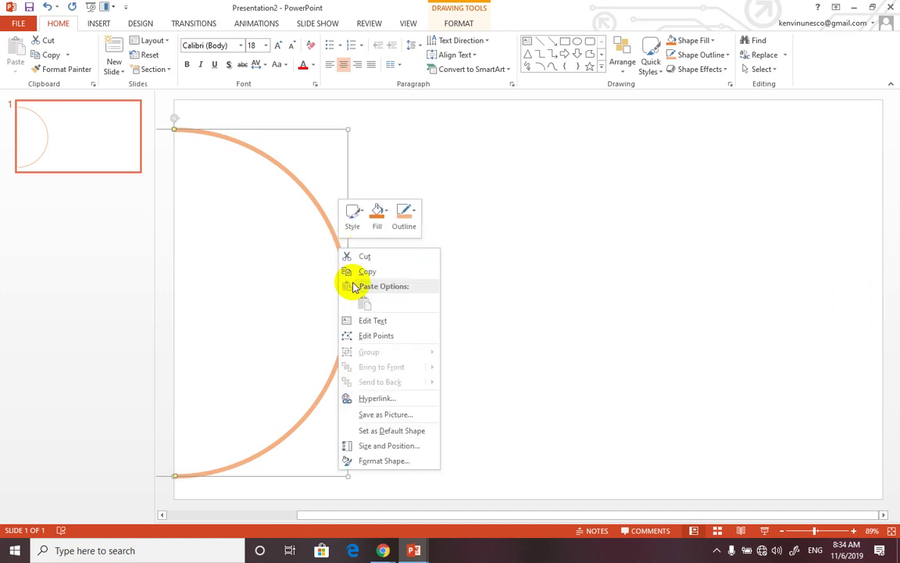
click(384, 462)
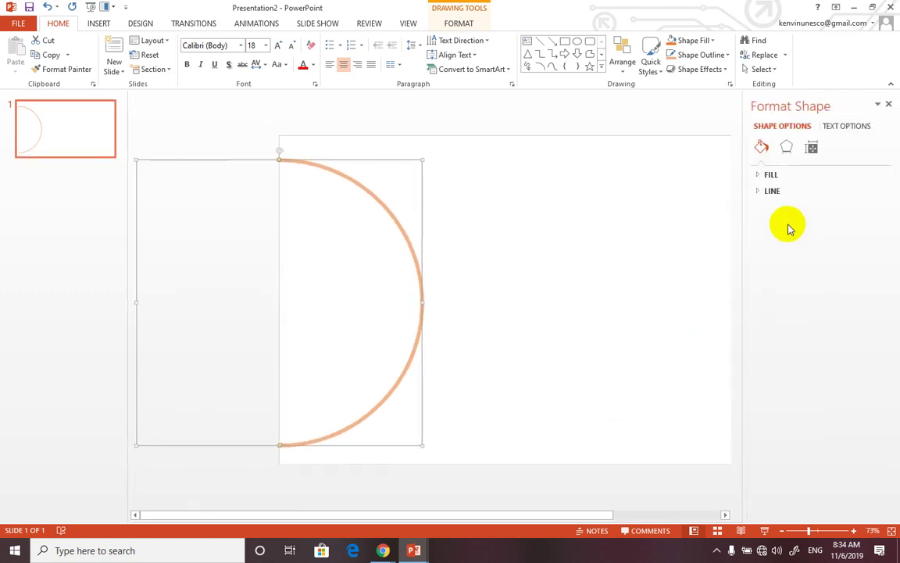
click(765, 192)
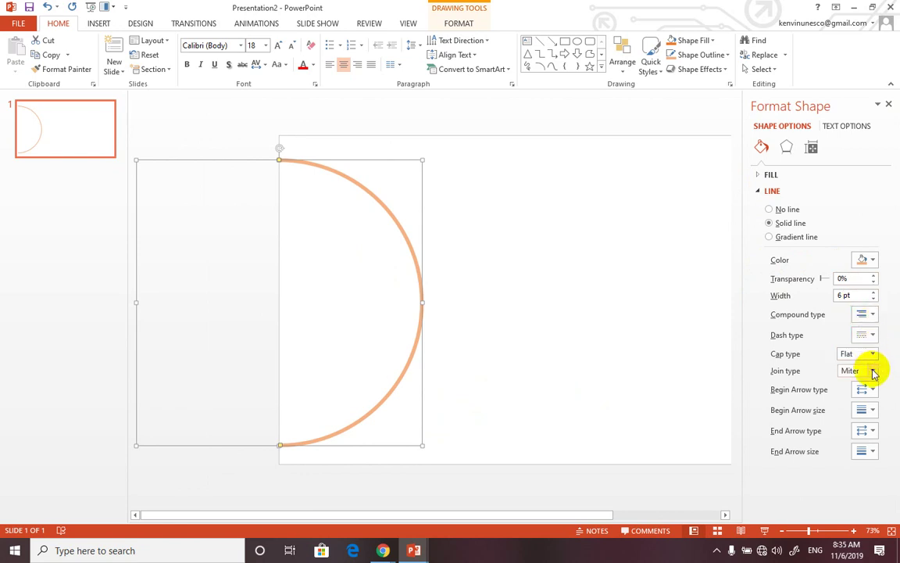
click(874, 292)
click(874, 291)
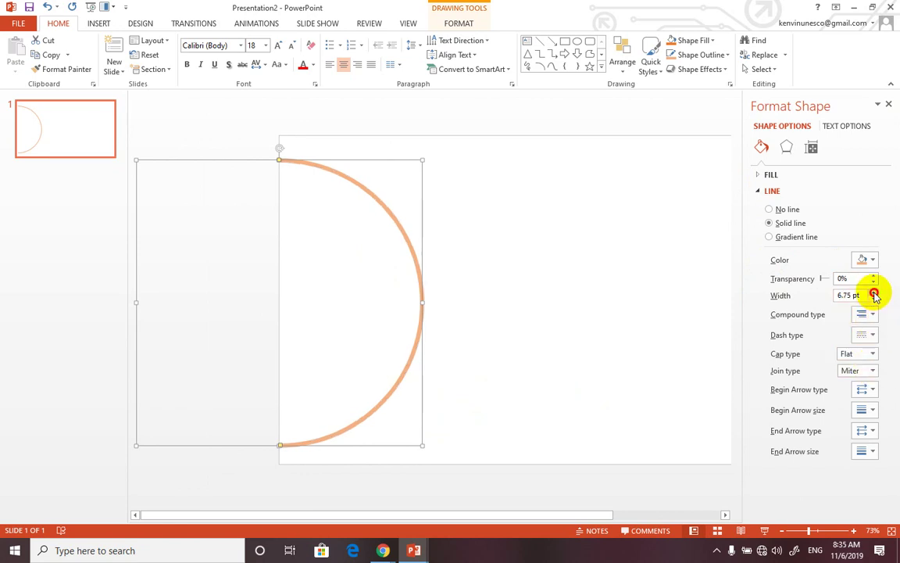
click(874, 291)
click(874, 292)
click(873, 291)
click(874, 291)
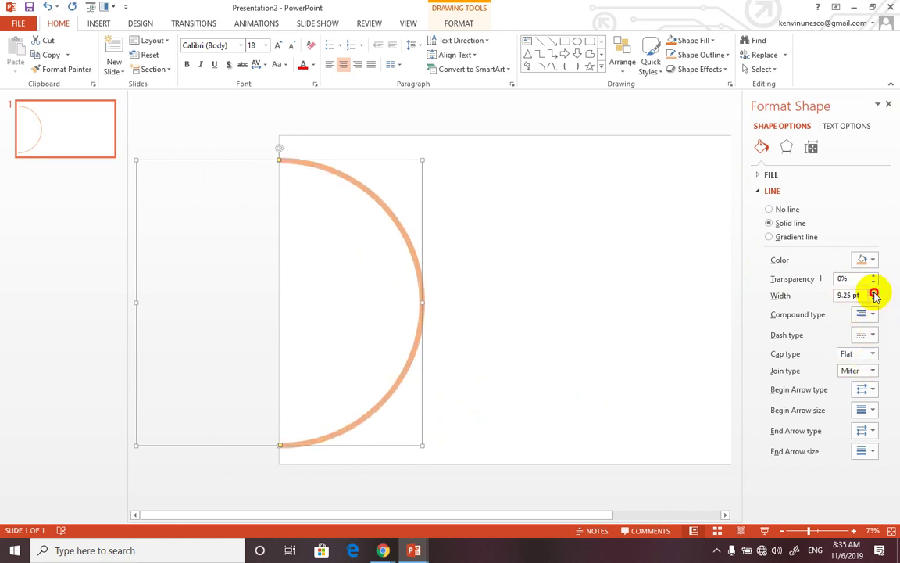
click(873, 291)
click(874, 292)
click(873, 291)
click(873, 291)
click(874, 292)
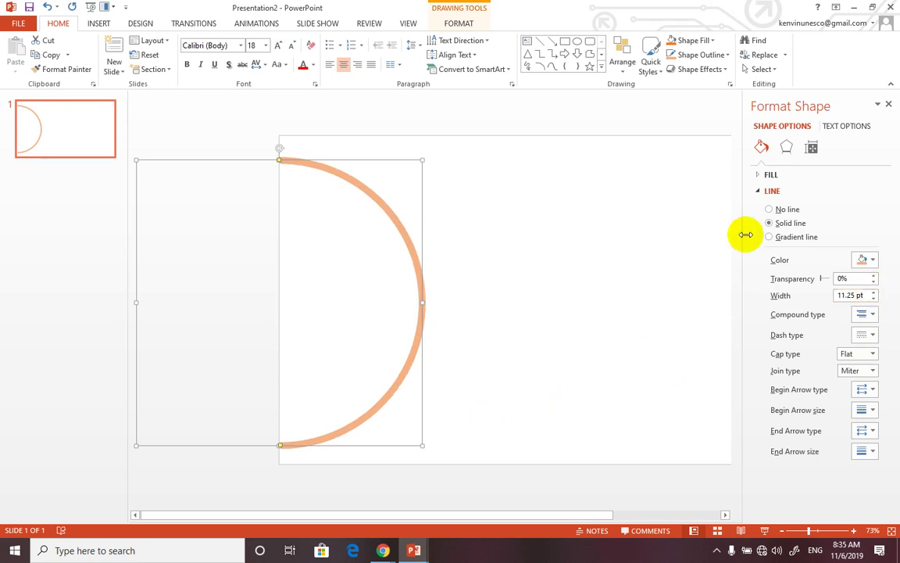
Apply matching 6 pt bottom and top bevels to the orange arc in 3-D Format.
click(786, 147)
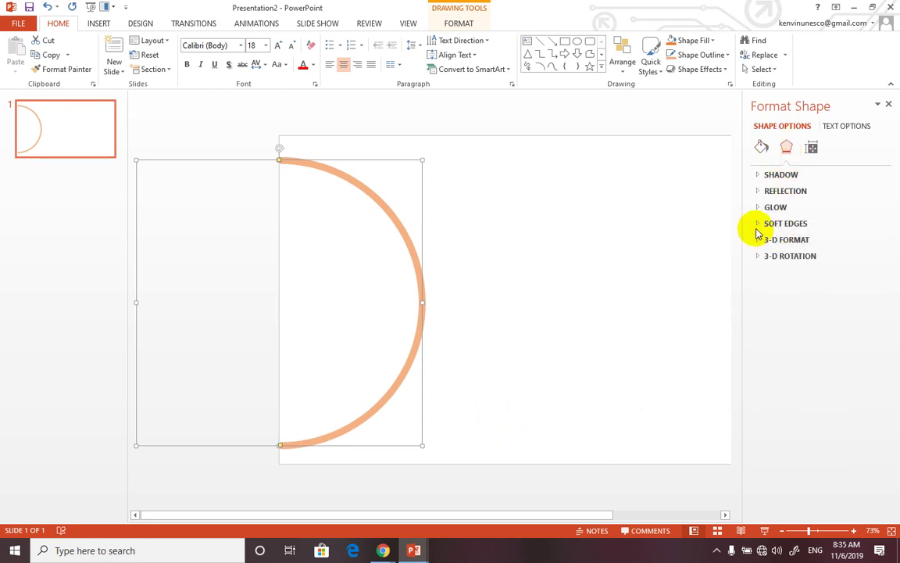
click(755, 239)
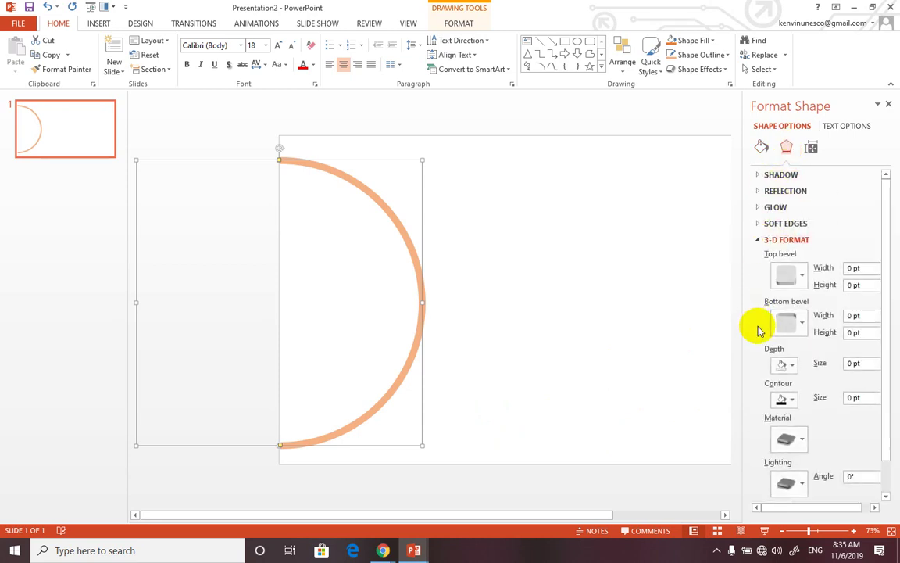
click(802, 328)
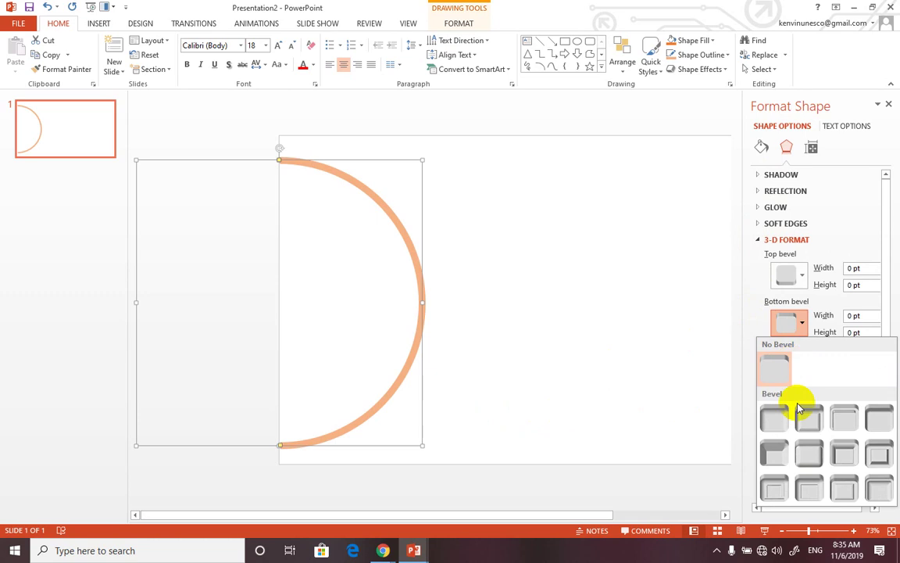
click(804, 417)
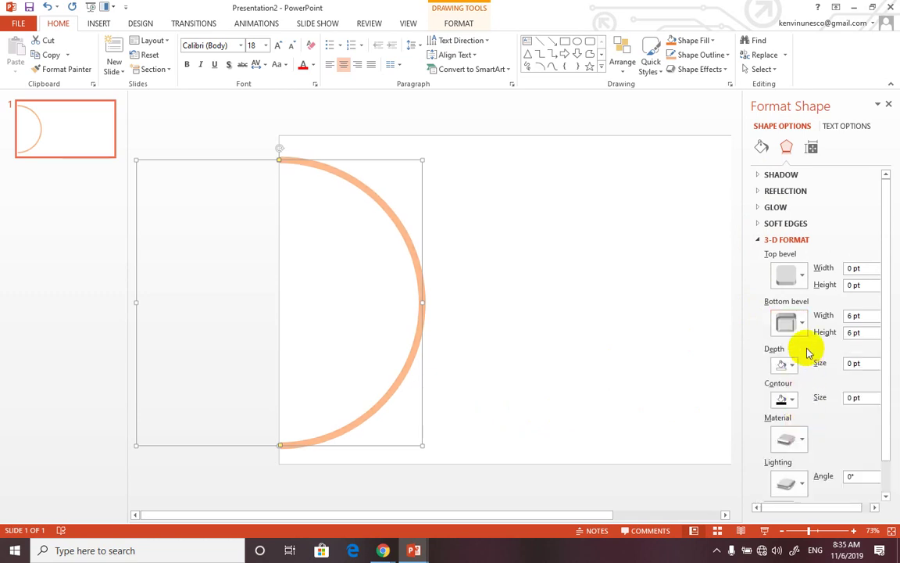
click(868, 315)
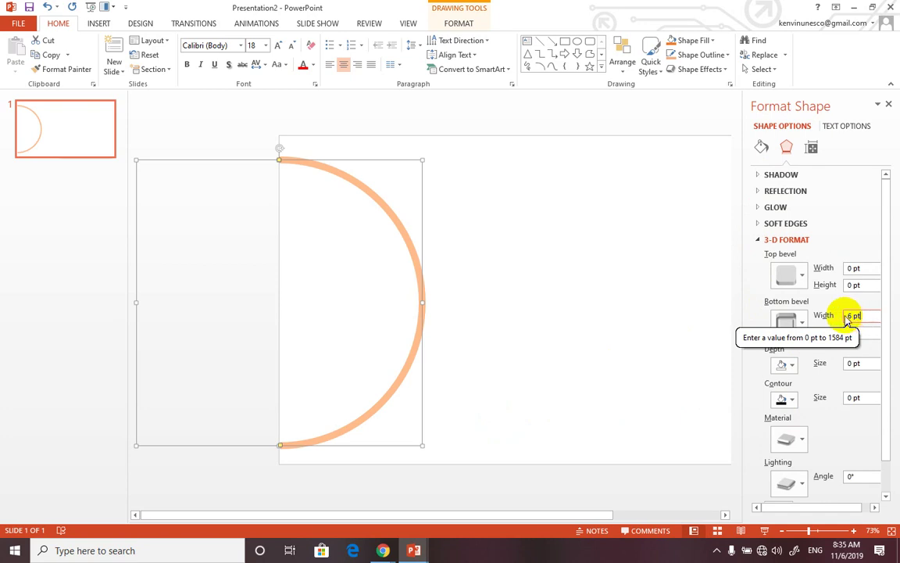
click(798, 280)
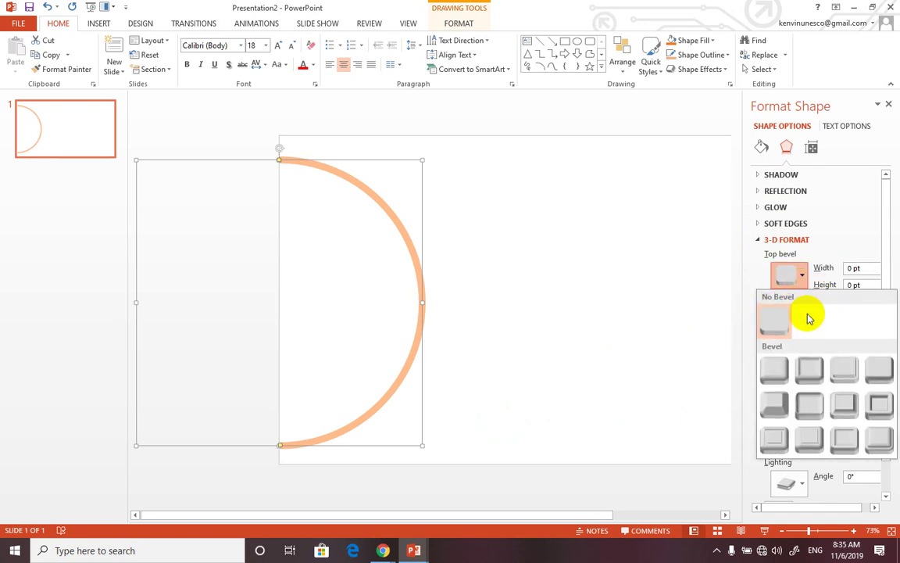
click(810, 370)
click(537, 361)
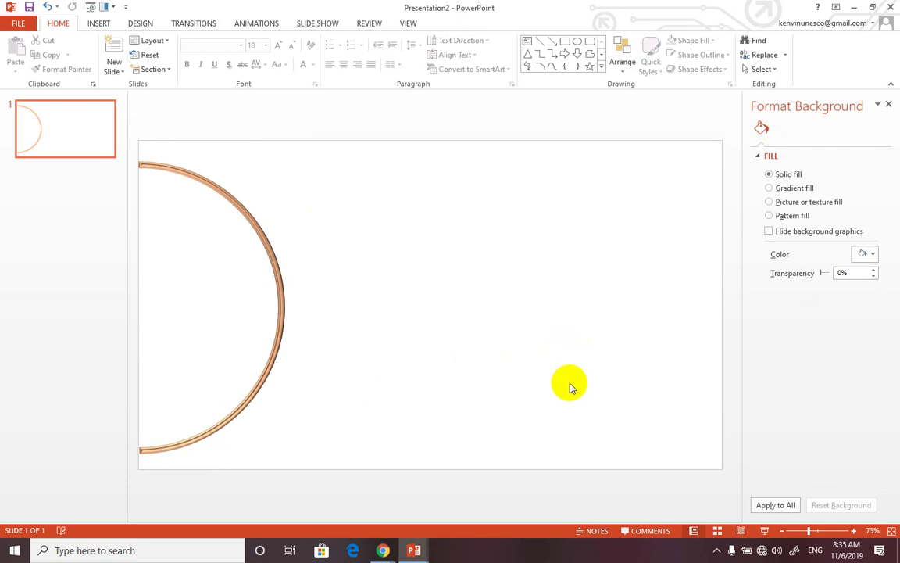
Give the slide background a light blue linear gradient fill and move the 83% stop to 67%.
right_click(537, 391)
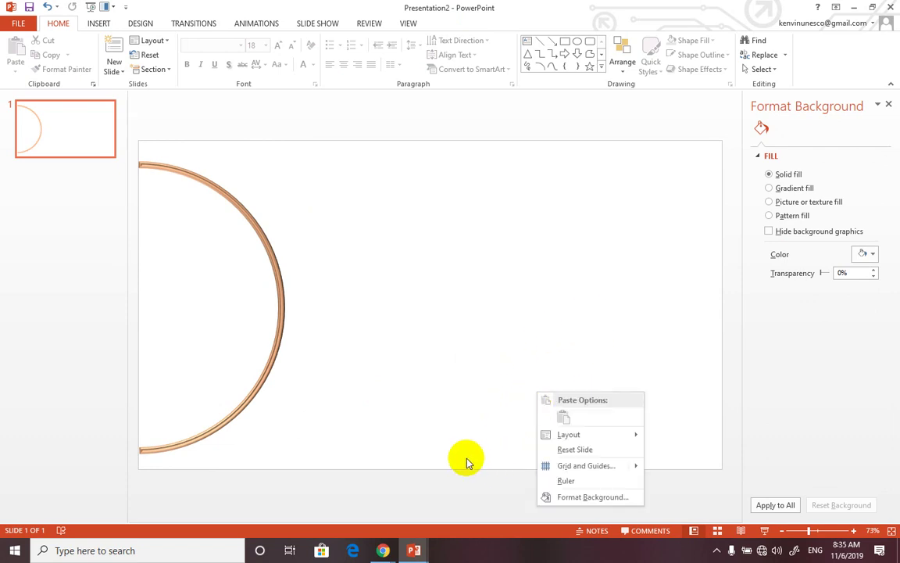
click(570, 494)
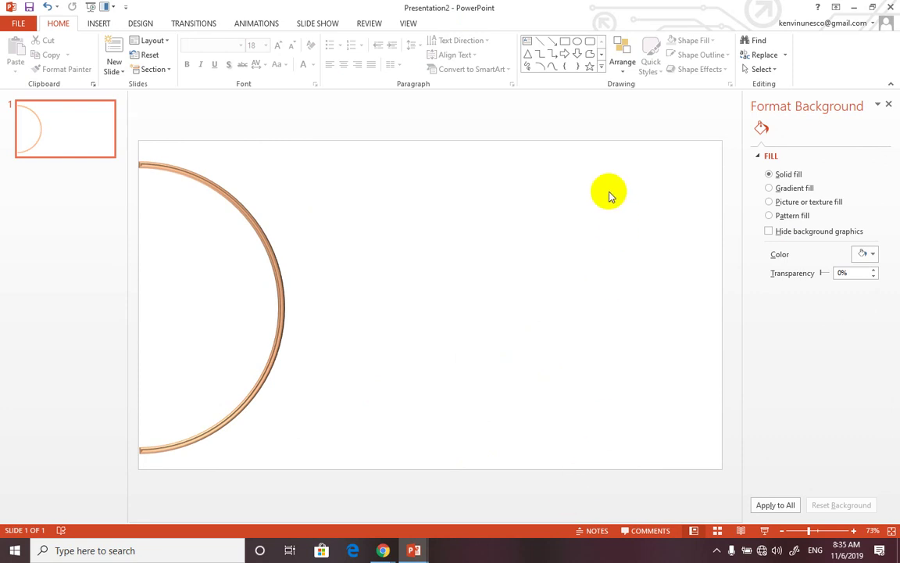
click(770, 188)
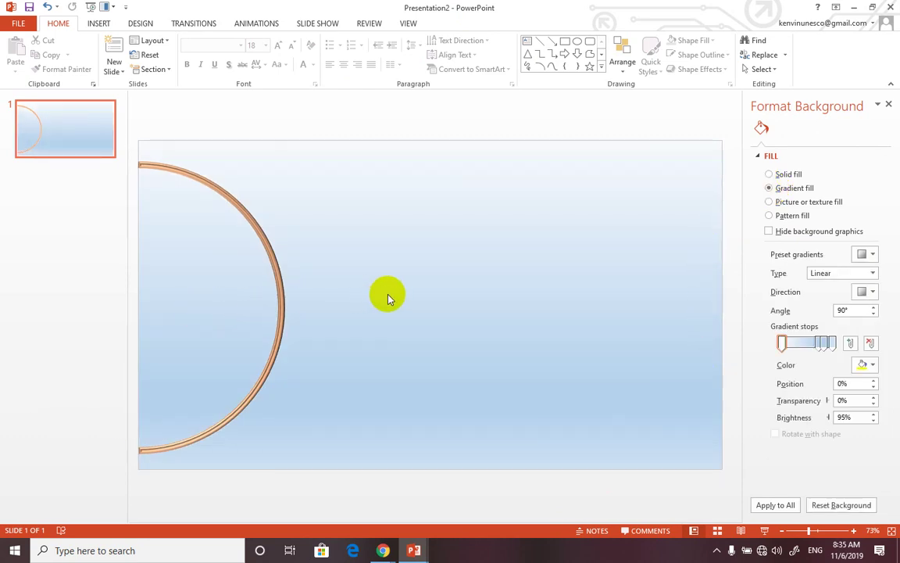
click(819, 343)
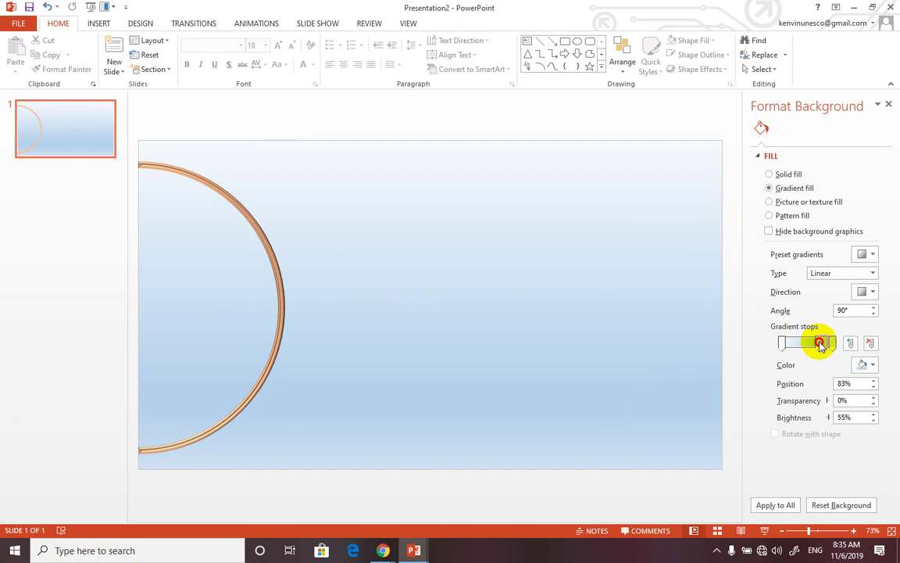
drag(819, 343, 817, 347)
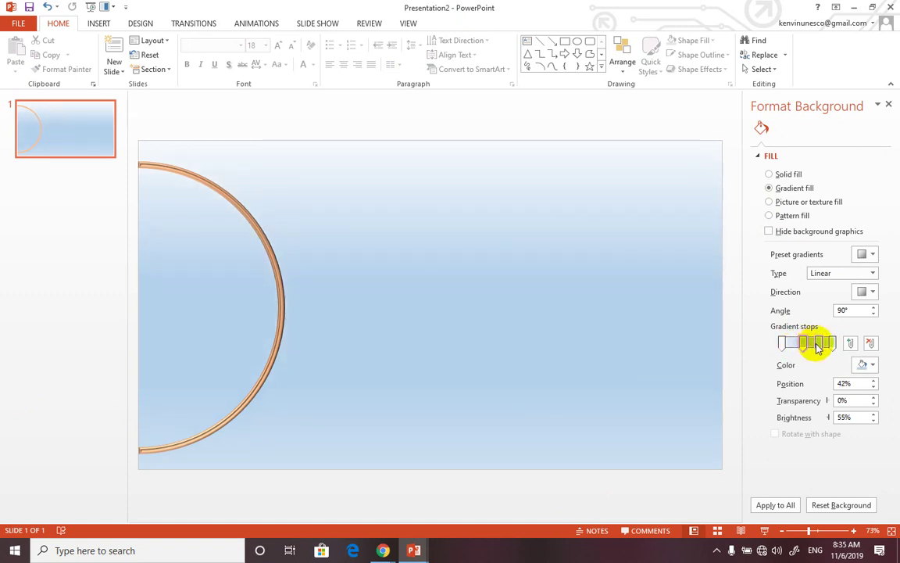
click(800, 346)
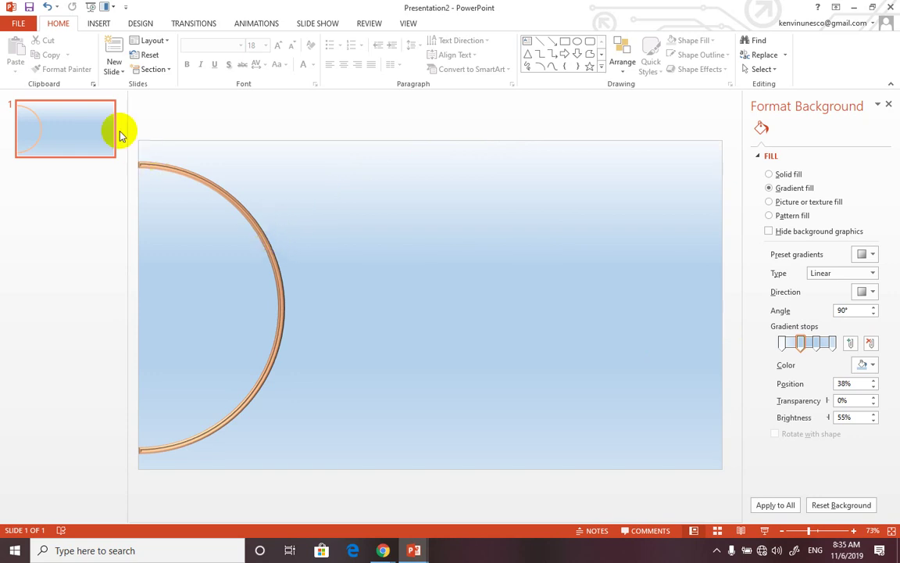
Add a text box near the slide top with the title 'KẾ HOẠCH XÂY DỰNG ĐỒ ÁN'.
click(527, 41)
click(354, 166)
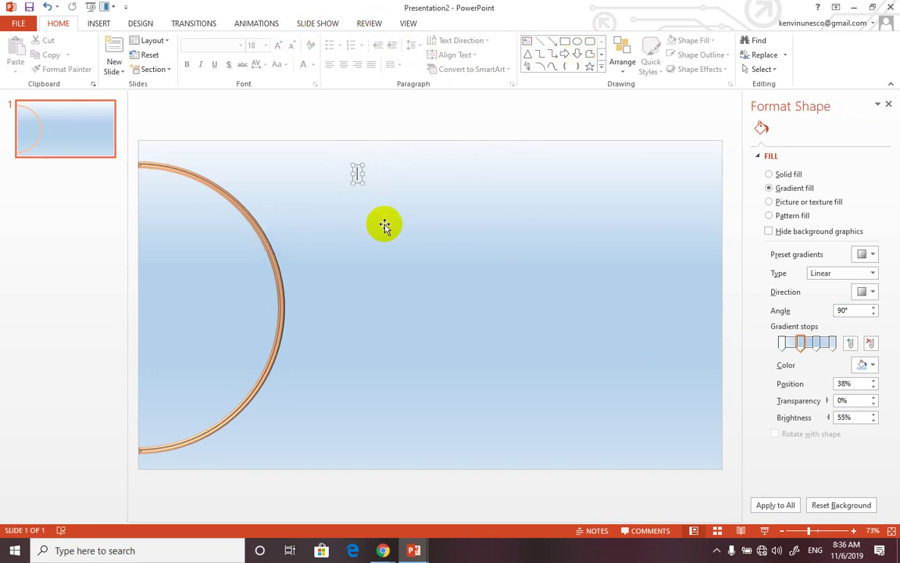
text(KE)
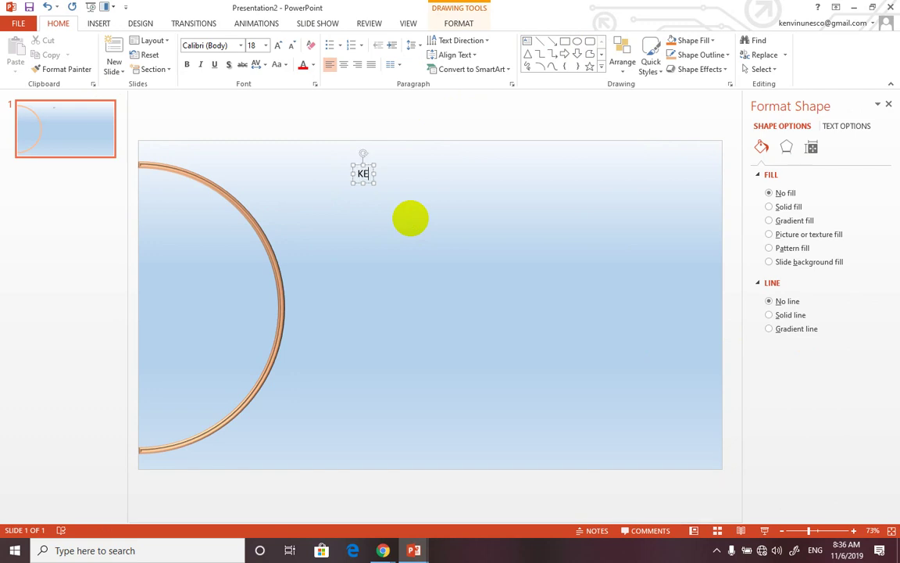
text( HOA)
text(Cj)
text(H XÂY )
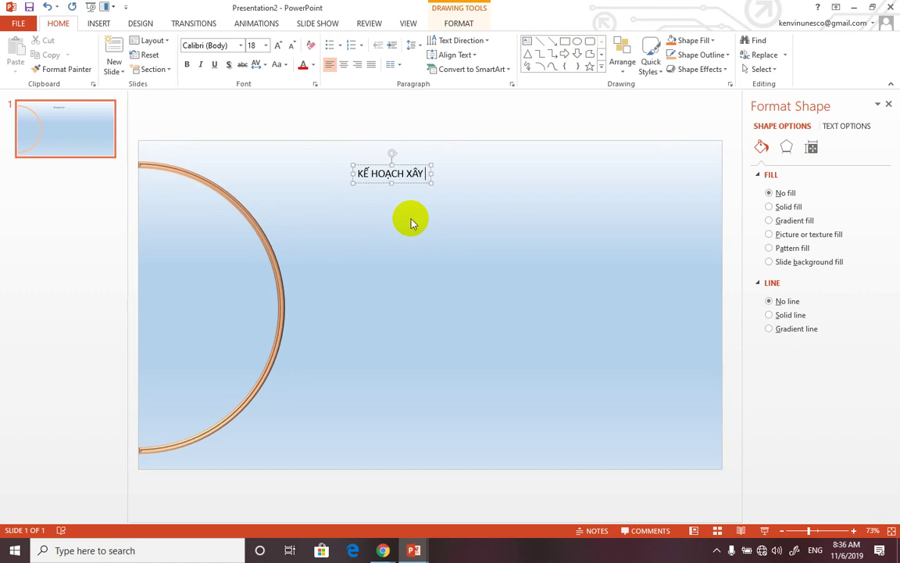
text(DƯNG)
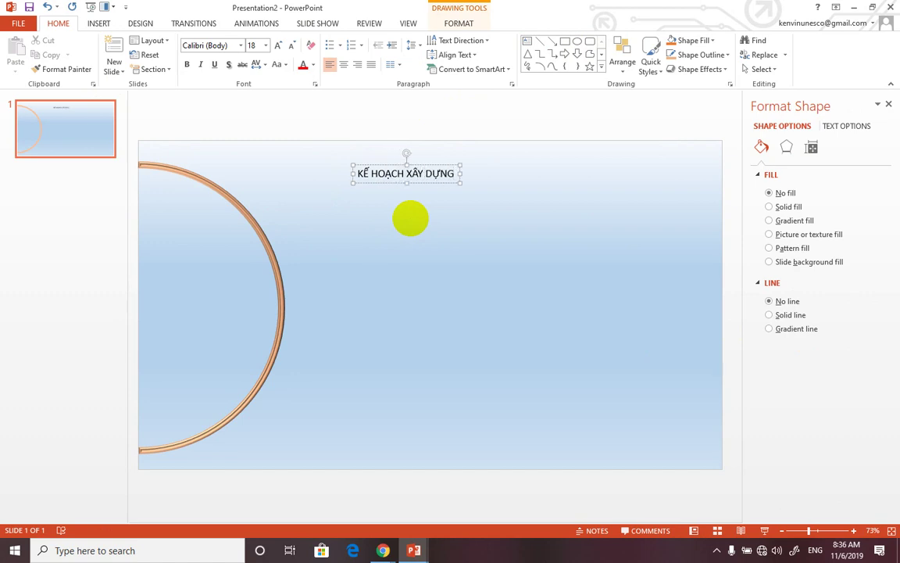
text( Đ)
text(Ồ ÁN)
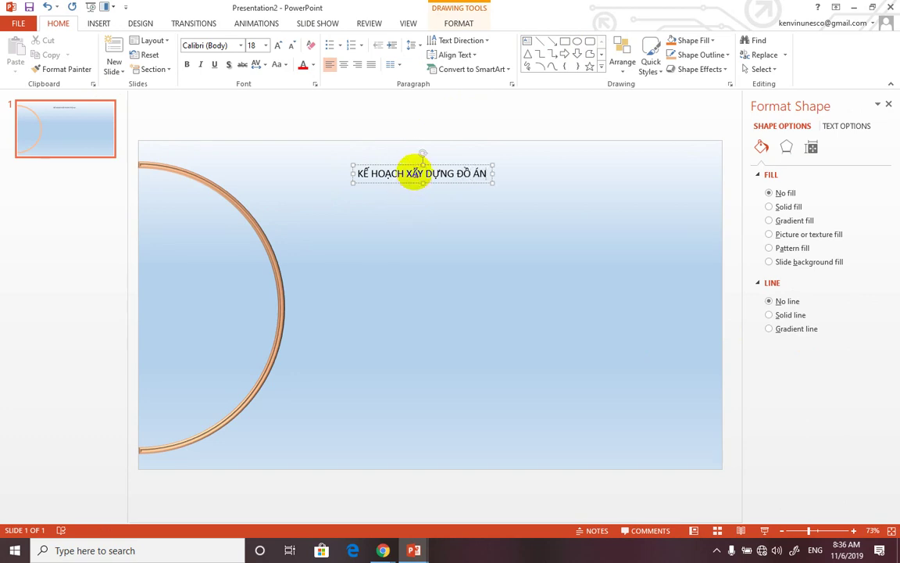
Make the whole title orange-brown at 40 pt and move it up near the top.
triple_click(414, 173)
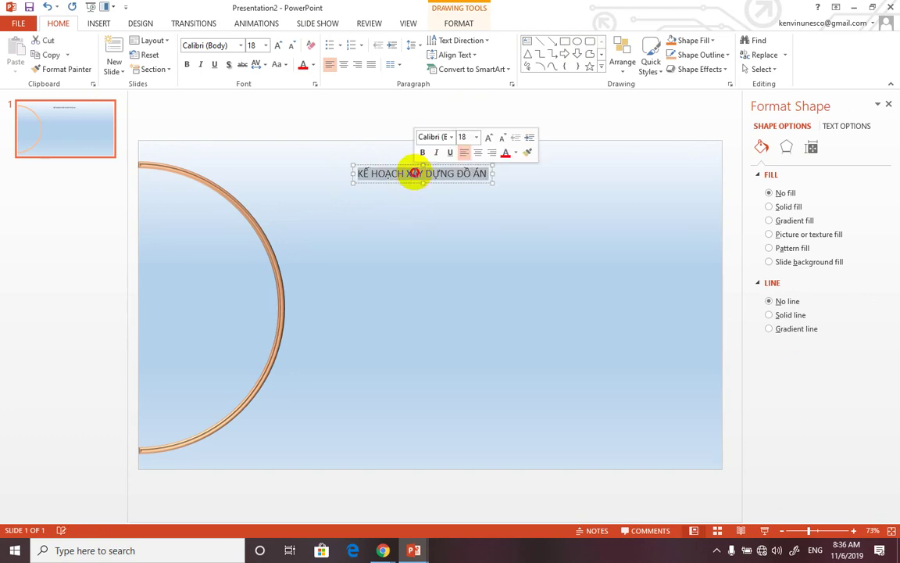
click(515, 152)
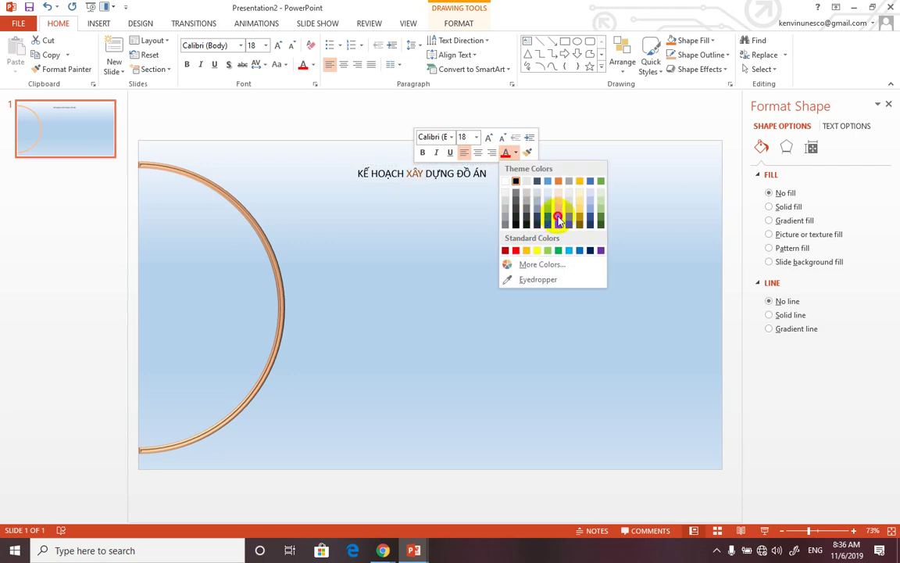
double_click(414, 174)
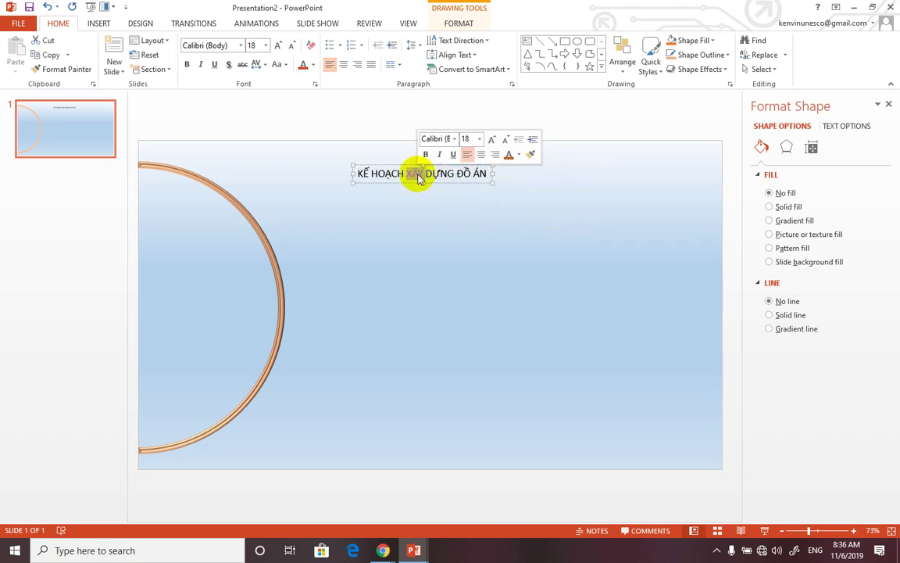
click(418, 174)
triple_click(416, 173)
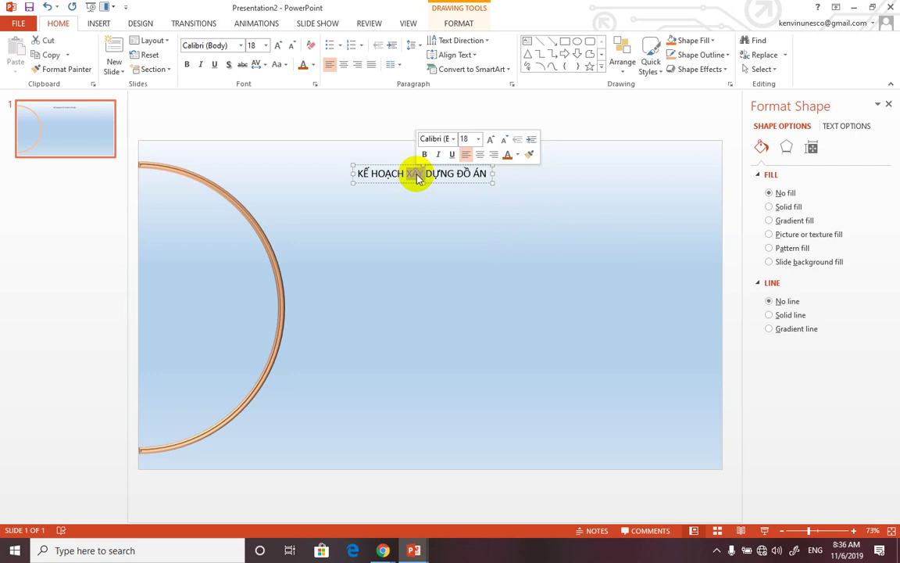
click(312, 65)
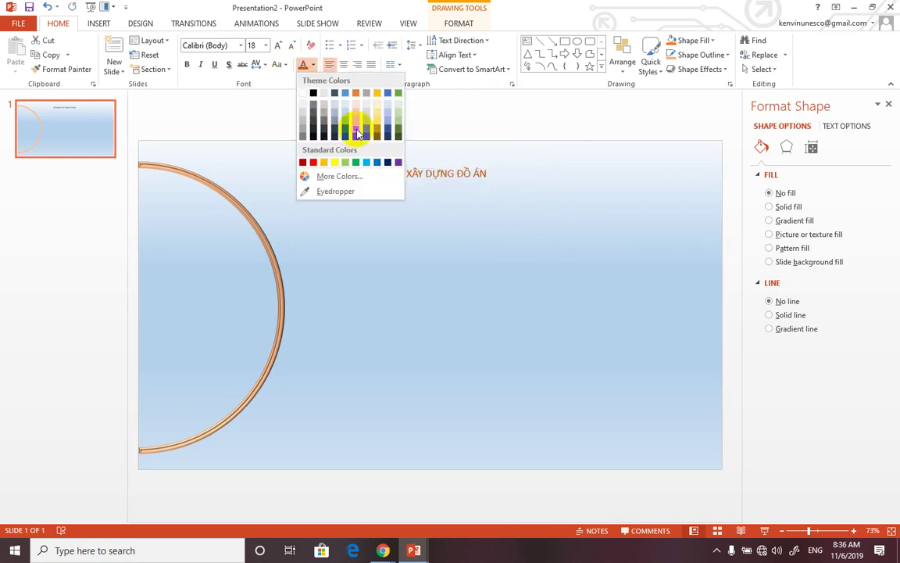
click(356, 134)
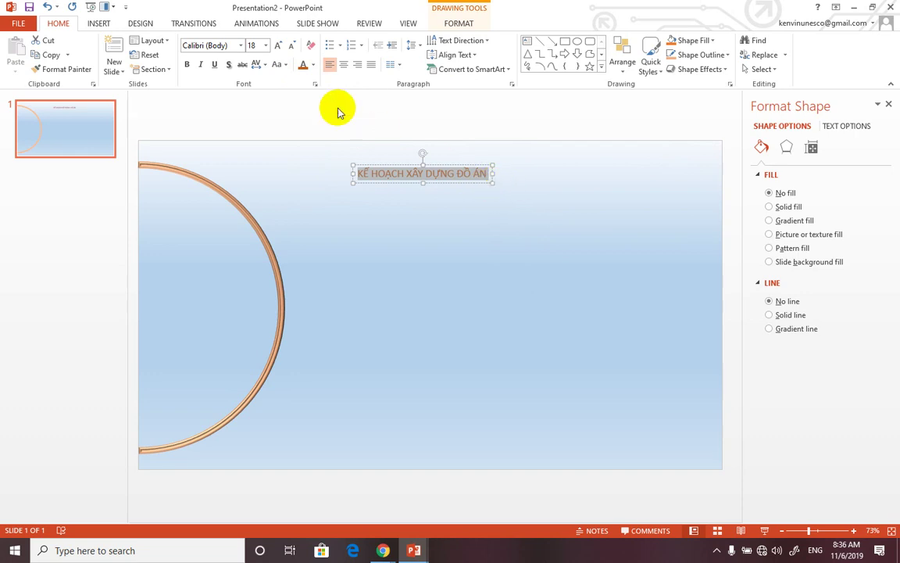
click(265, 46)
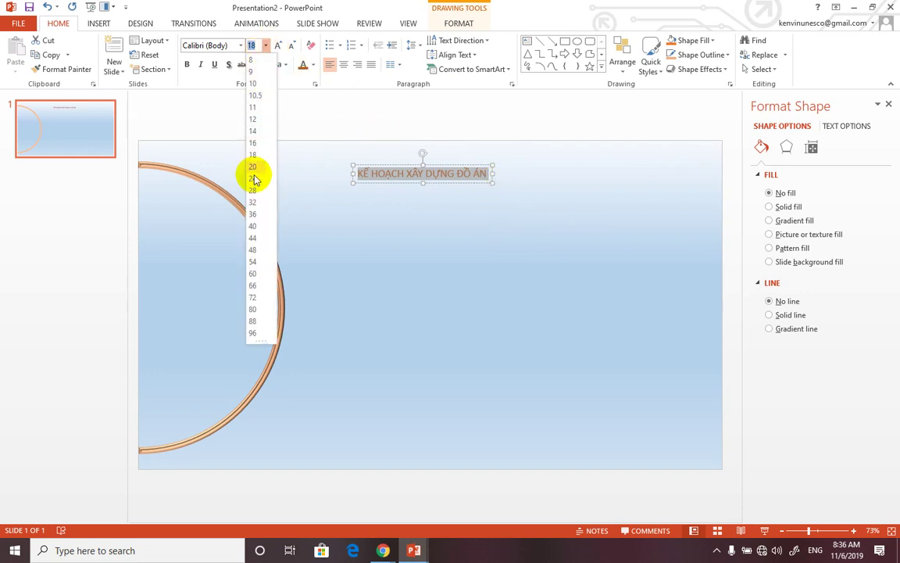
click(252, 229)
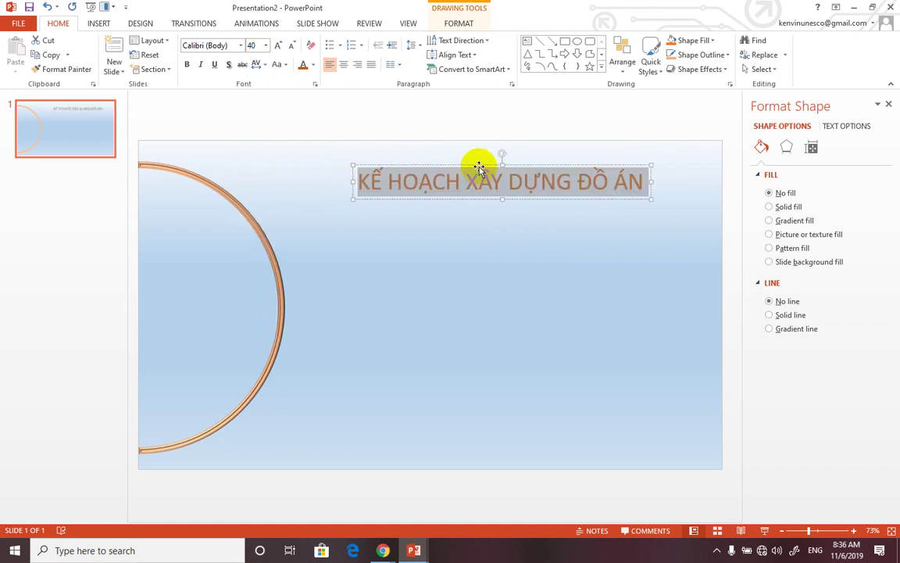
drag(476, 167, 465, 158)
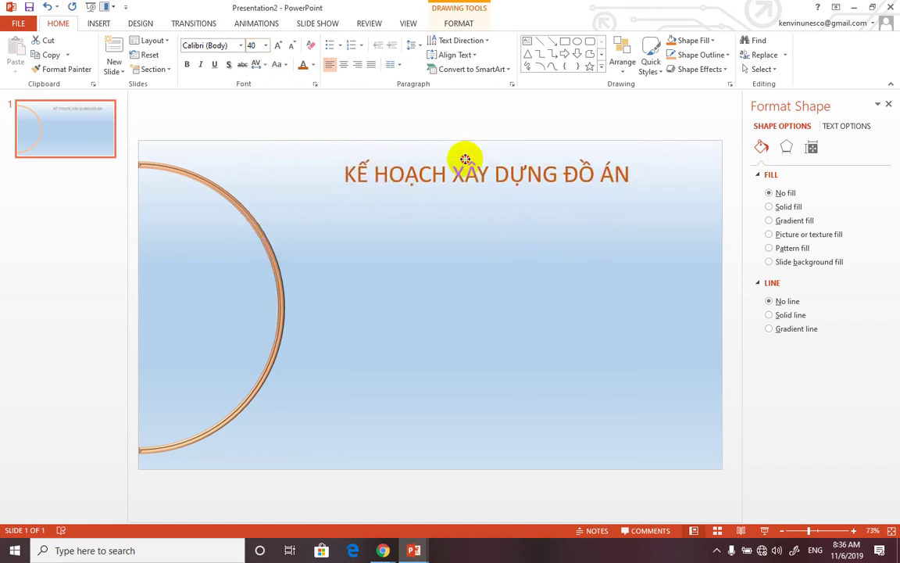
click(440, 124)
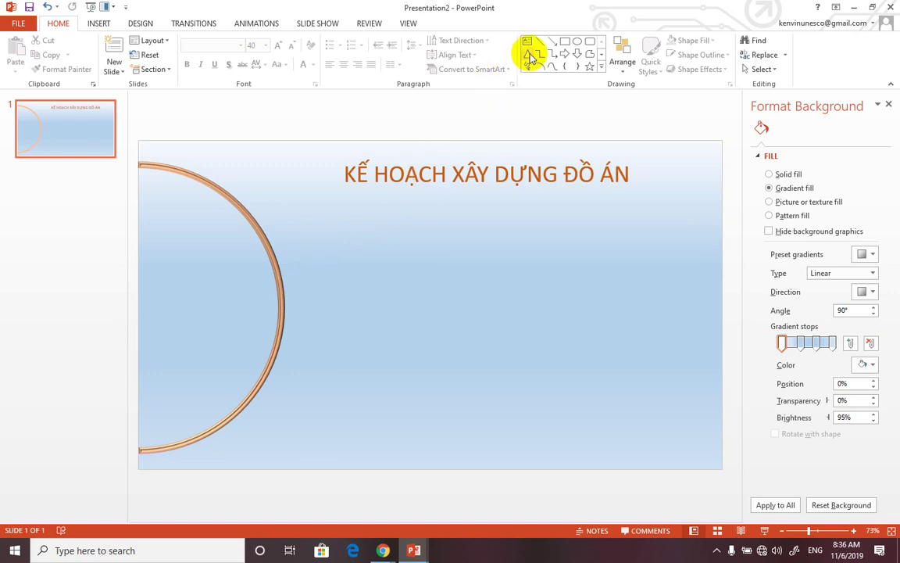
Draw a tall, narrow isosceles triangle below the title.
click(99, 25)
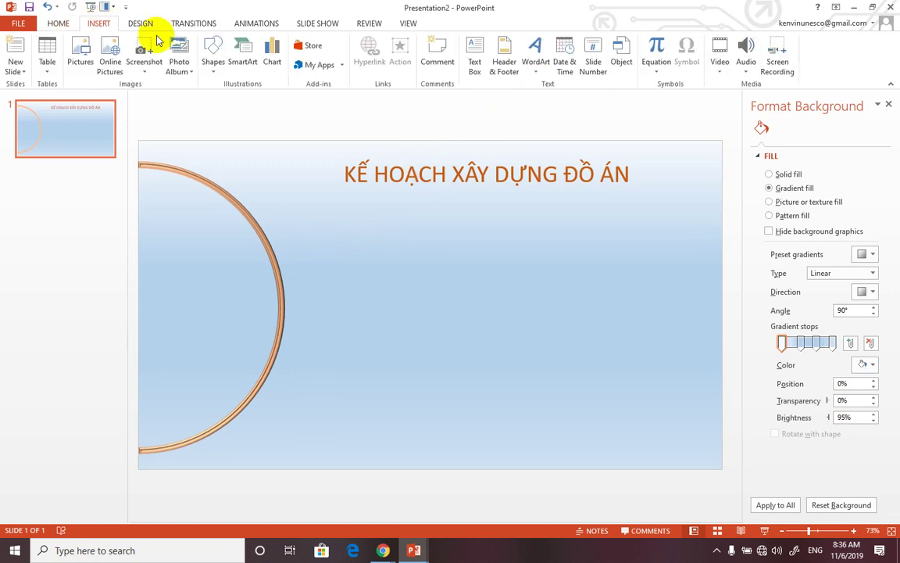
click(209, 55)
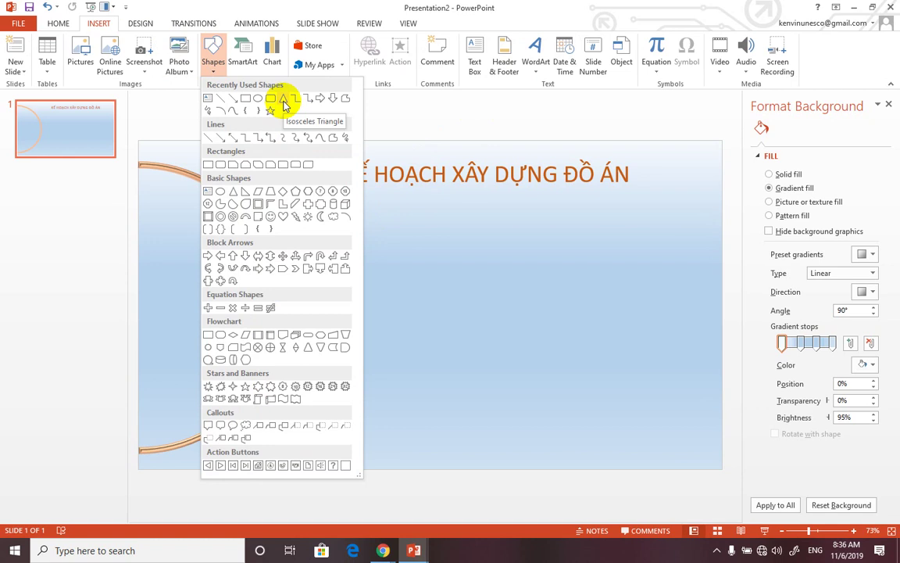
click(284, 106)
mouse_move(447, 205)
mouse_down()
mouse_move(477, 312)
mouse_move(475, 349)
mouse_move(465, 328)
mouse_up()
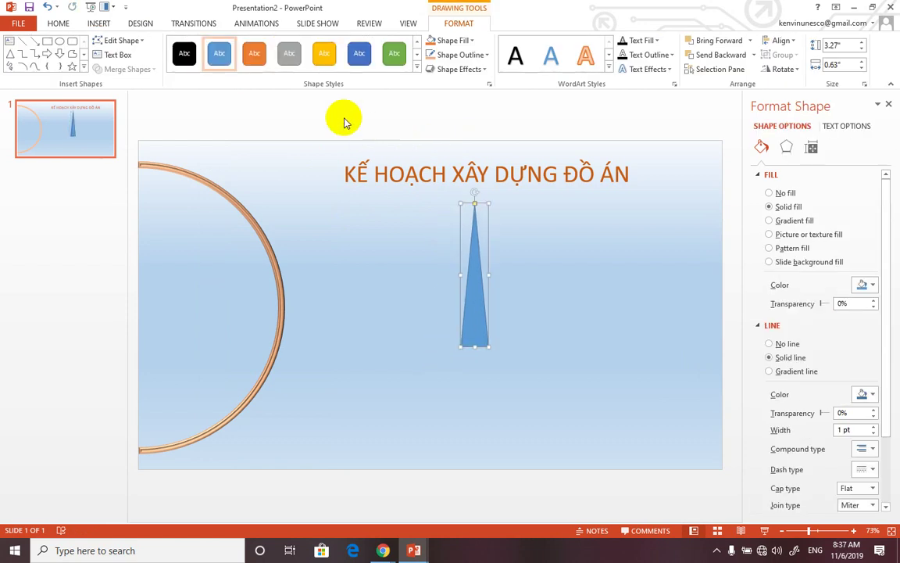
Give the triangle the orange shape style with no outline, nudging it slightly left.
click(419, 70)
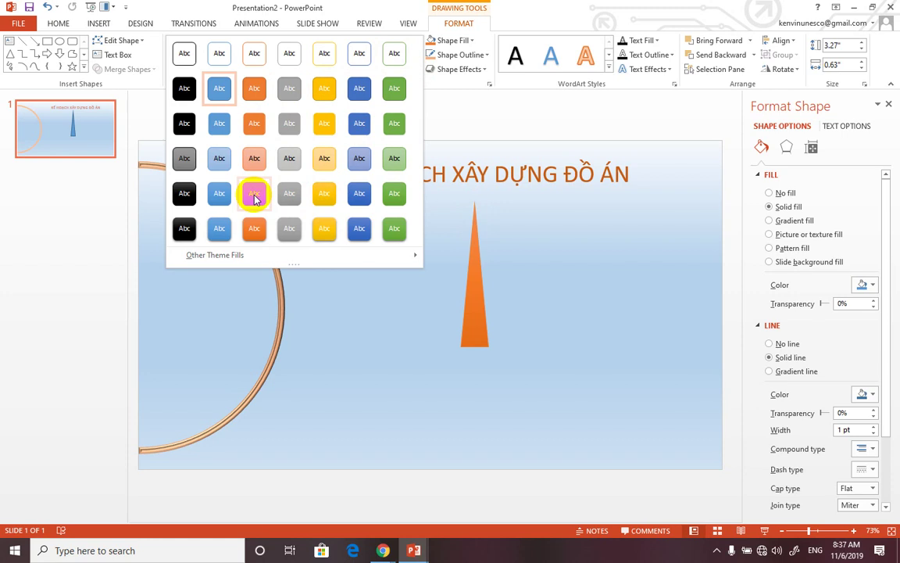
click(256, 127)
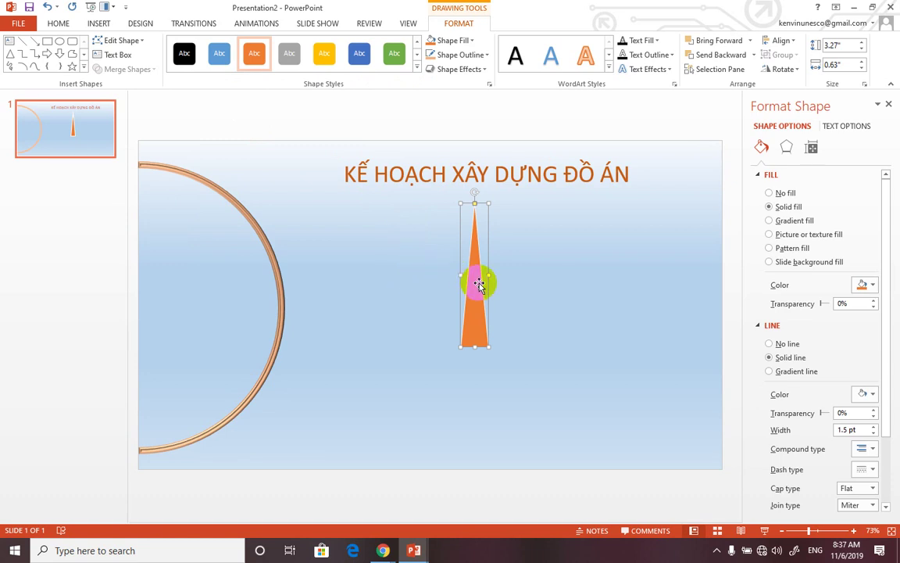
drag(479, 285, 460, 285)
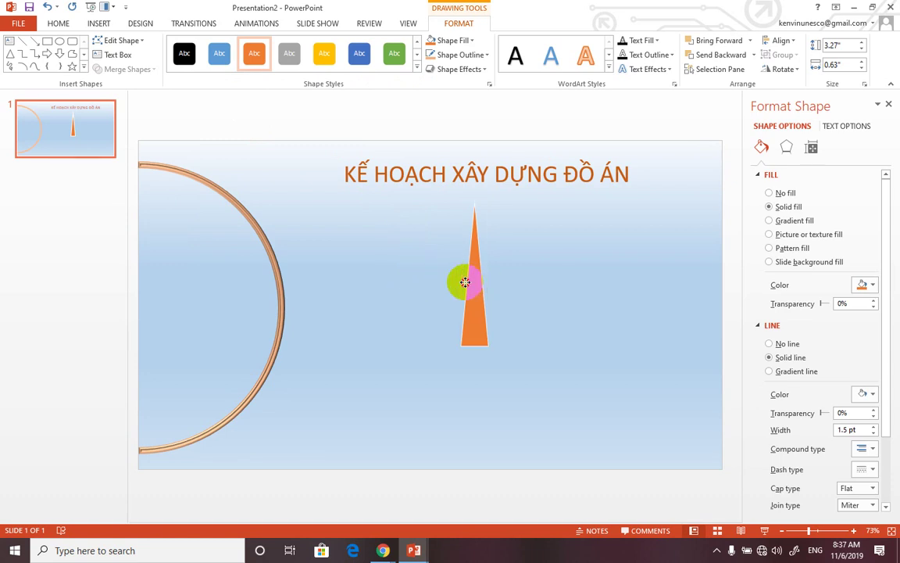
click(770, 344)
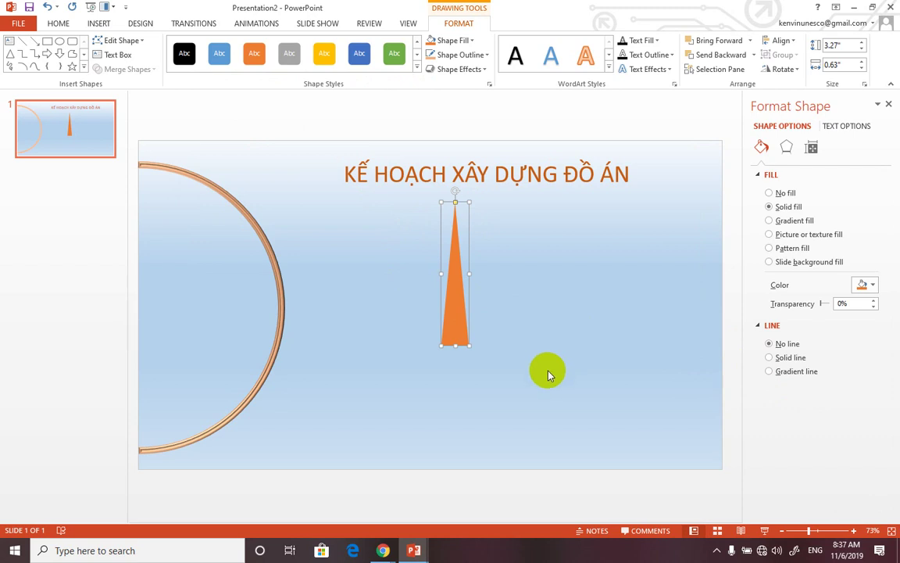
Move the orange triangle further left and shorten it slightly.
click(447, 301)
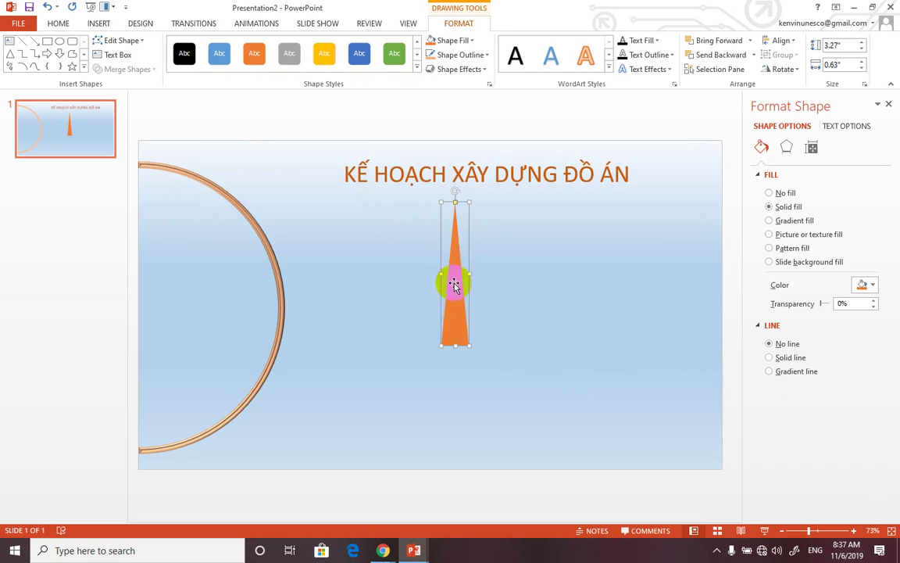
mouse_move(453, 281)
mouse_down()
mouse_move(147, 244)
mouse_move(411, 283)
mouse_up()
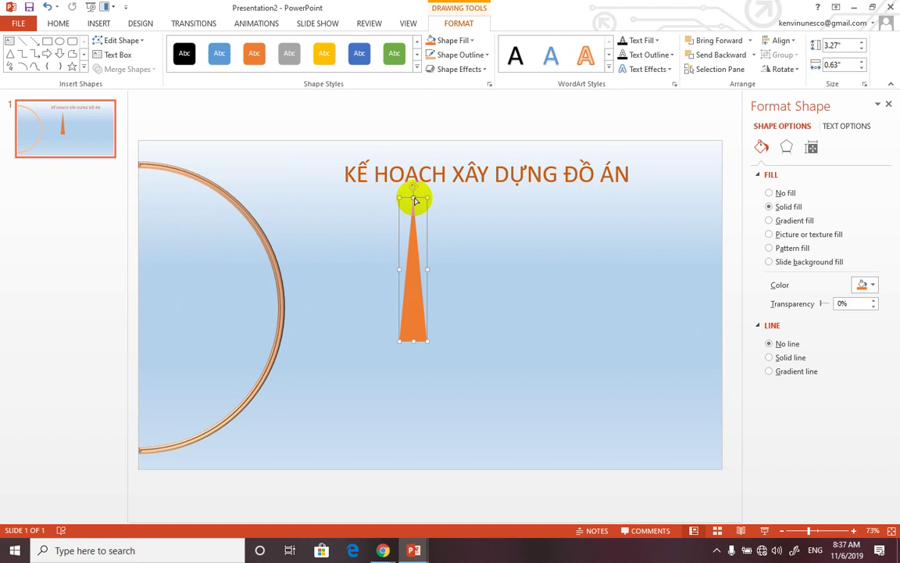
mouse_move(412, 342)
mouse_down()
mouse_move(411, 323)
mouse_move(154, 293)
mouse_move(480, 316)
mouse_up()
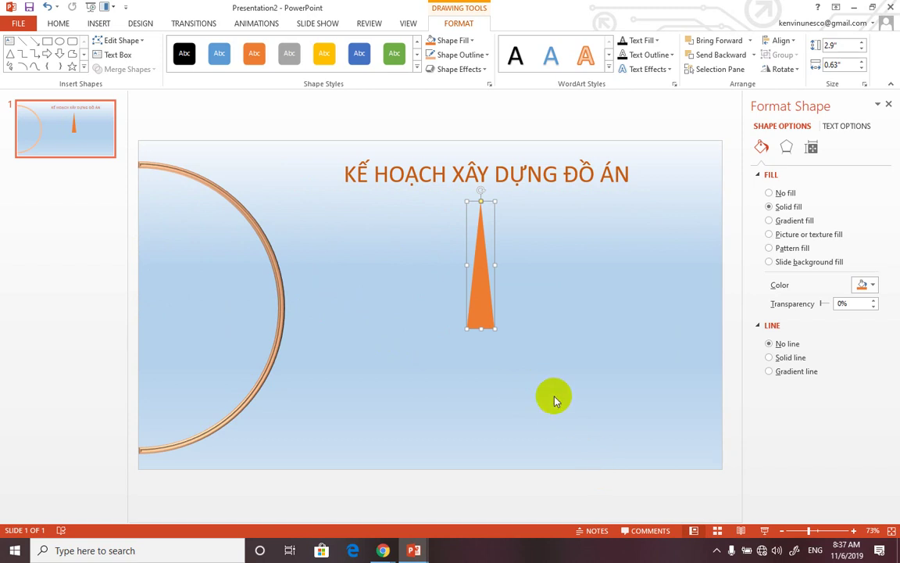
Duplicate the triangle and place the copy just right of the original.
drag(480, 300, 479, 301)
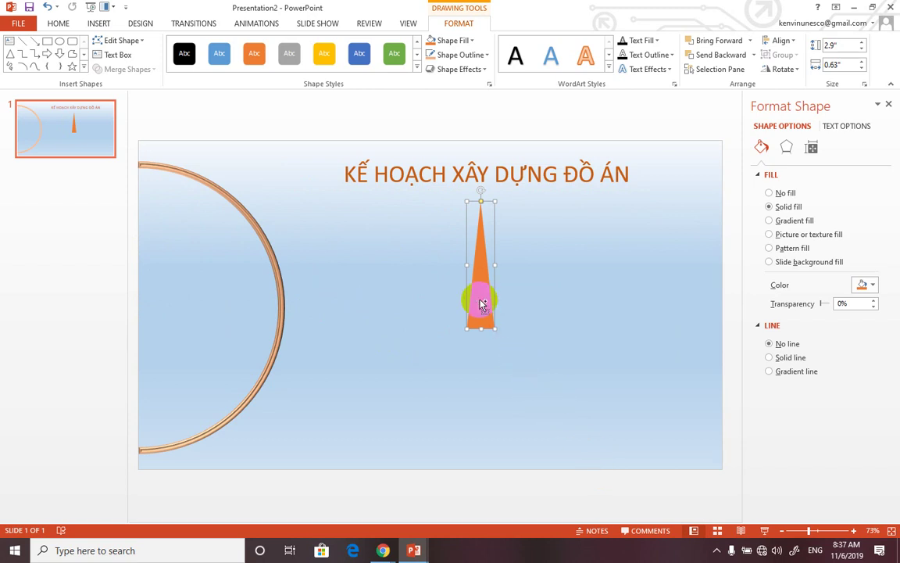
mouse_move(479, 302)
mouse_down()
mouse_move(492, 322)
mouse_move(524, 322)
mouse_up()
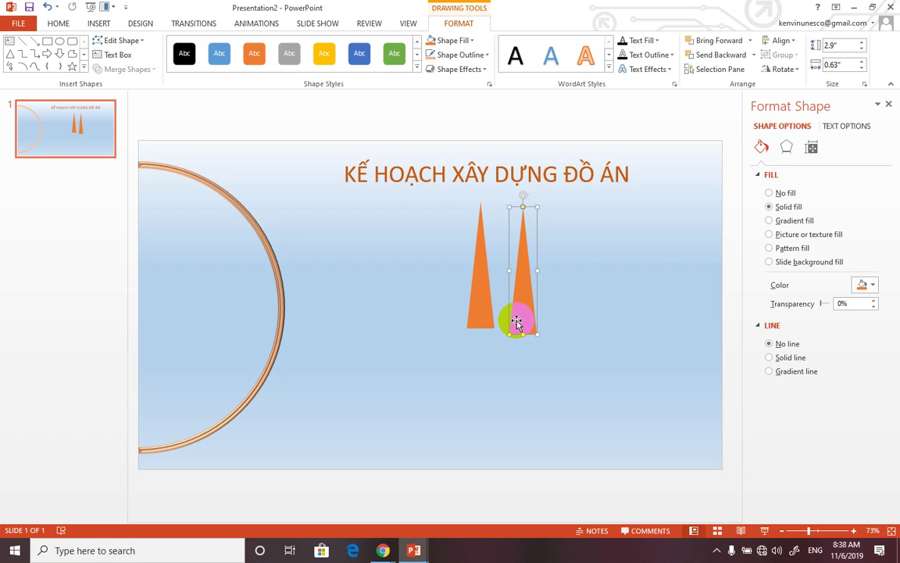
drag(517, 321, 538, 317)
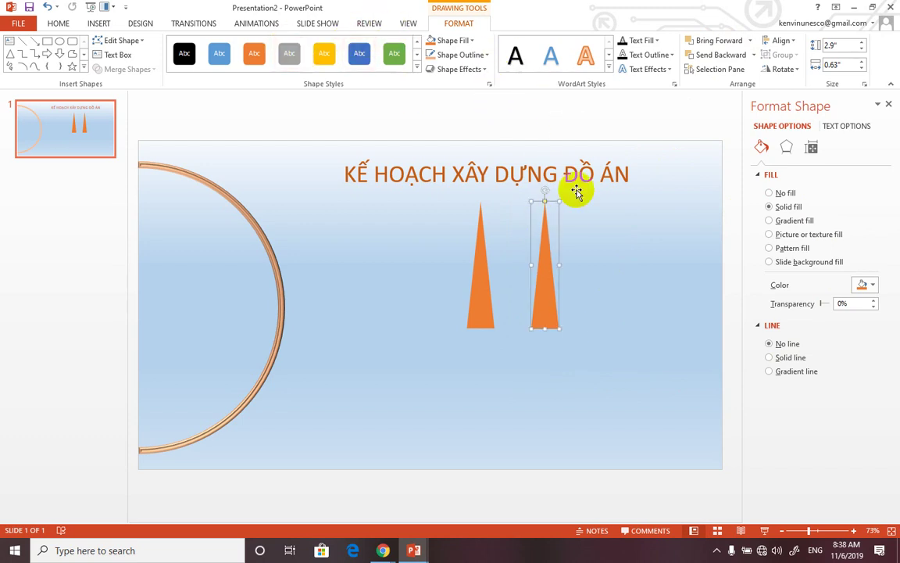
click(562, 272)
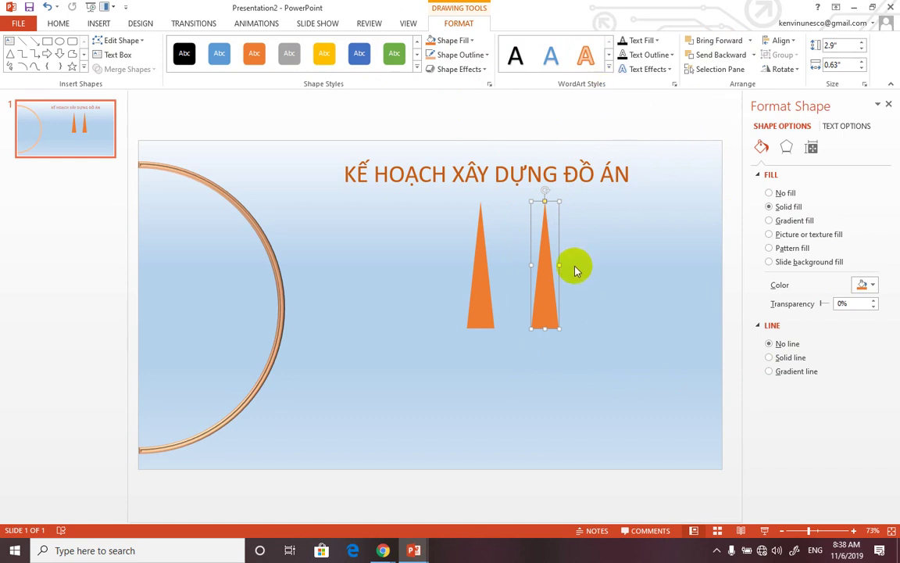
Flip the copied triangle vertically, set it directly under the original, and remove its fill.
click(793, 43)
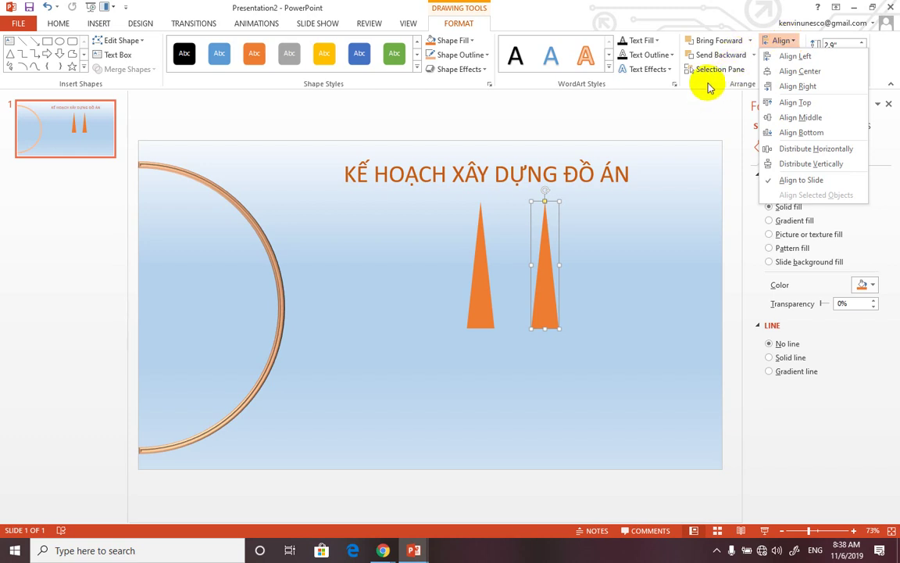
click(709, 94)
click(797, 70)
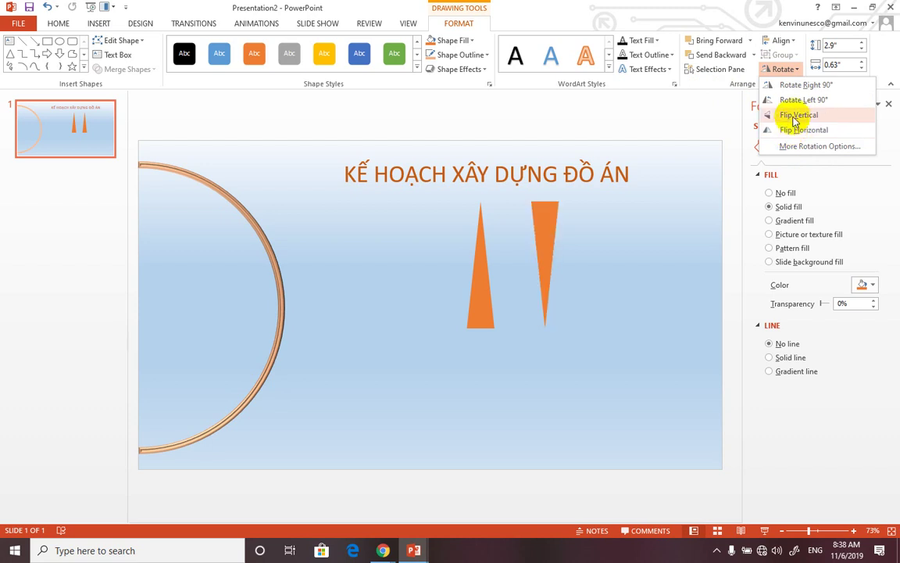
click(794, 116)
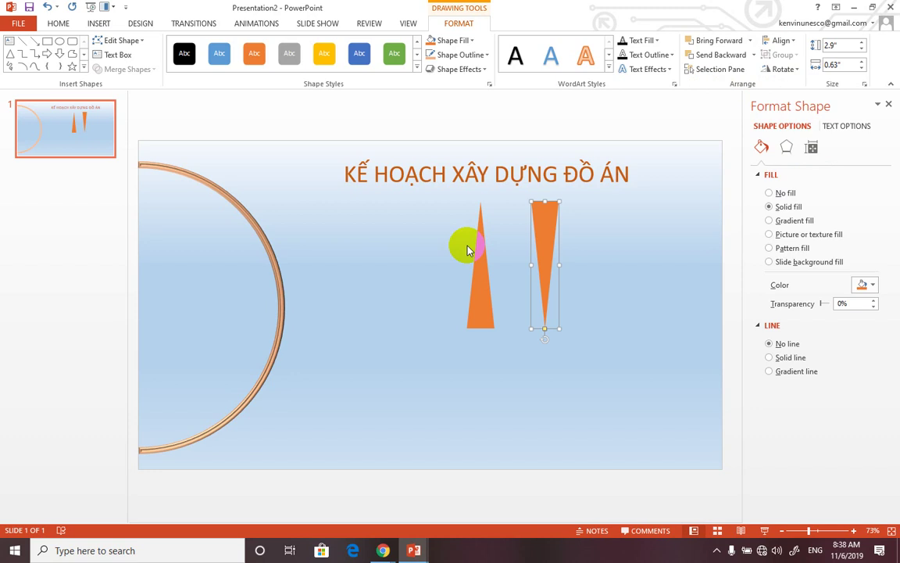
mouse_move(537, 224)
mouse_down()
mouse_move(542, 257)
mouse_move(520, 342)
mouse_move(480, 344)
mouse_up()
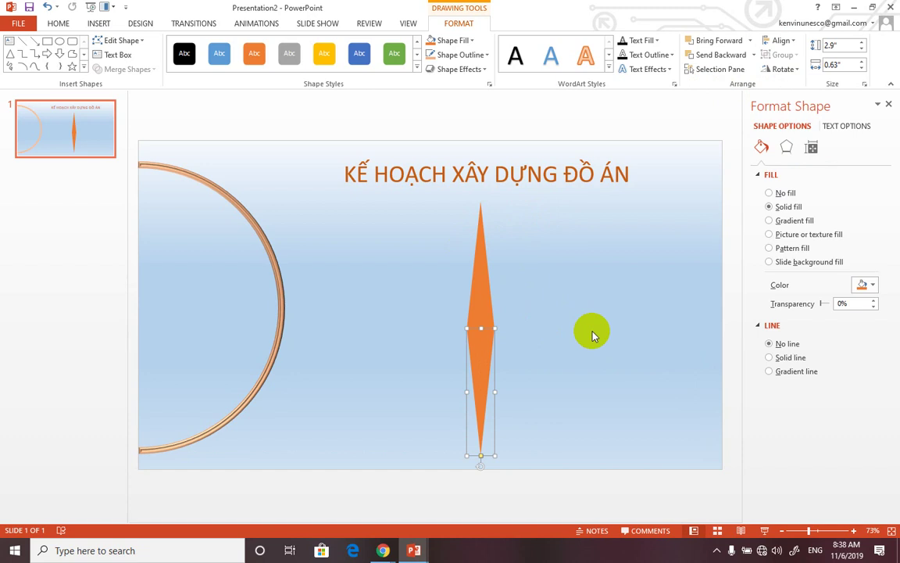
click(769, 193)
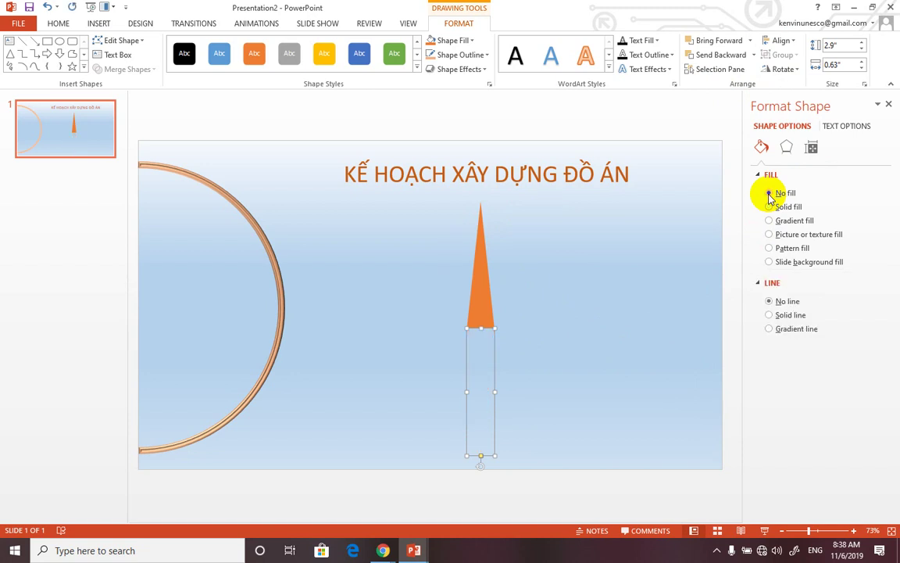
Group the upper orange triangle with its unfilled lower copy and shift the needle right.
click(769, 206)
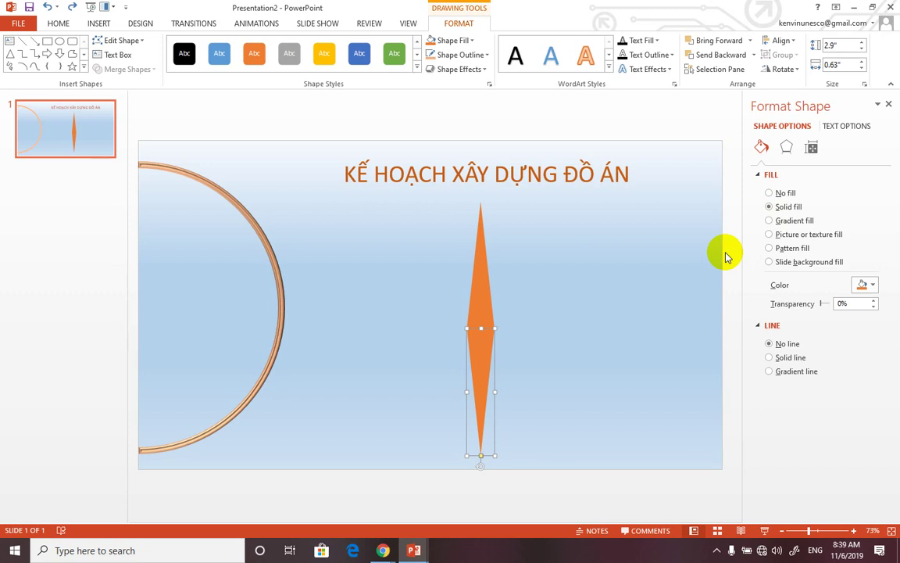
click(477, 282)
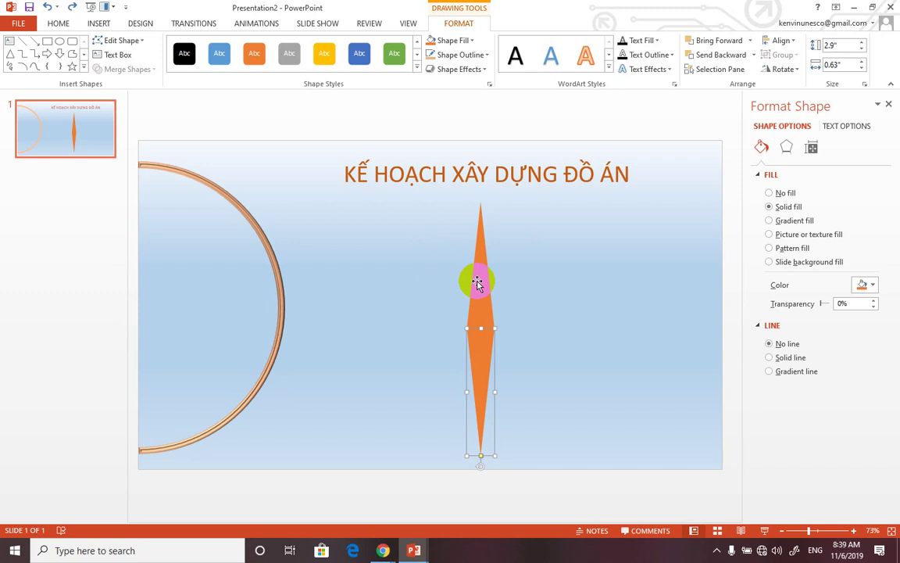
click(769, 194)
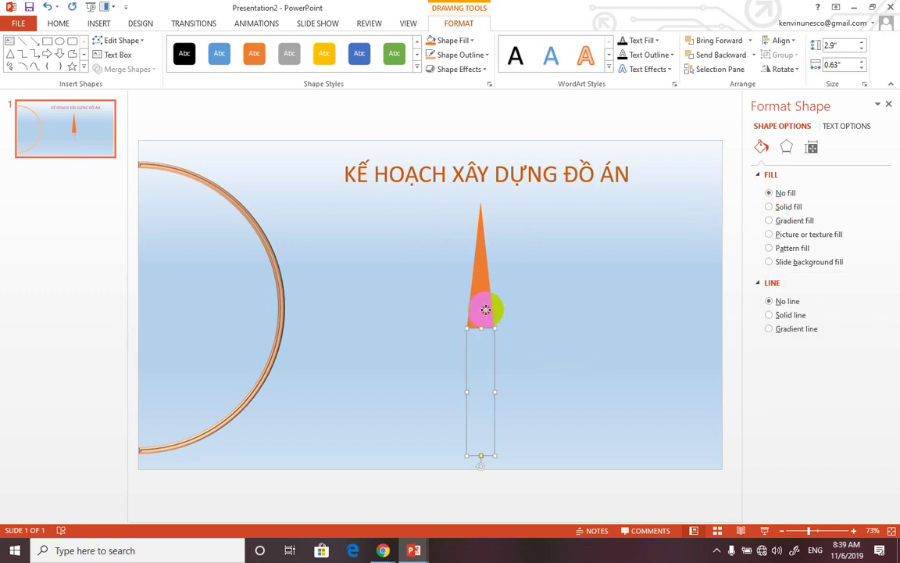
shift+click(486, 312)
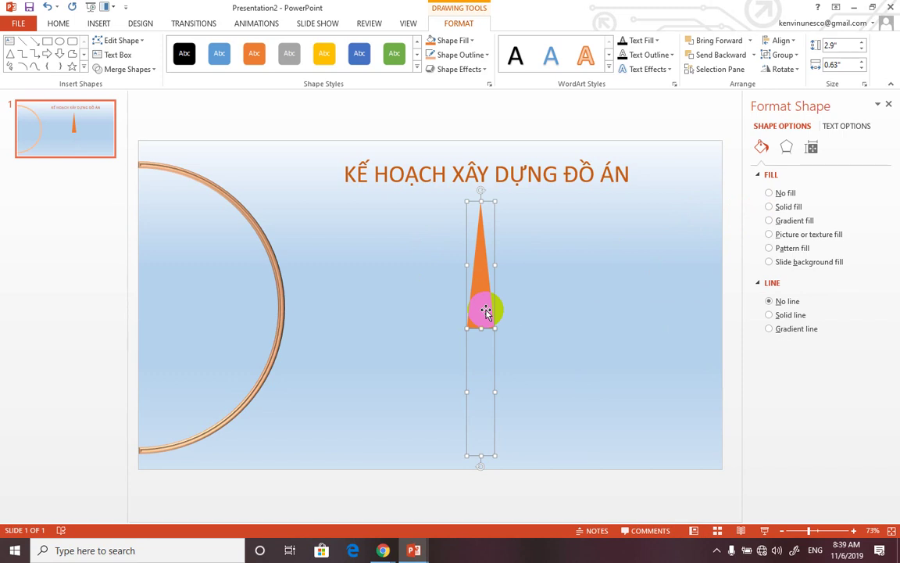
right_click(486, 312)
mouse_move(517, 382)
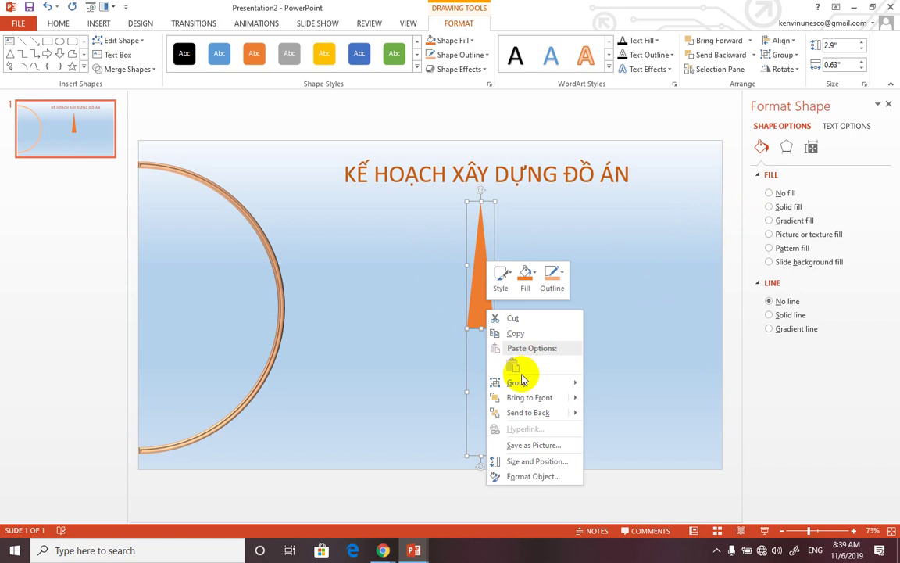
click(597, 383)
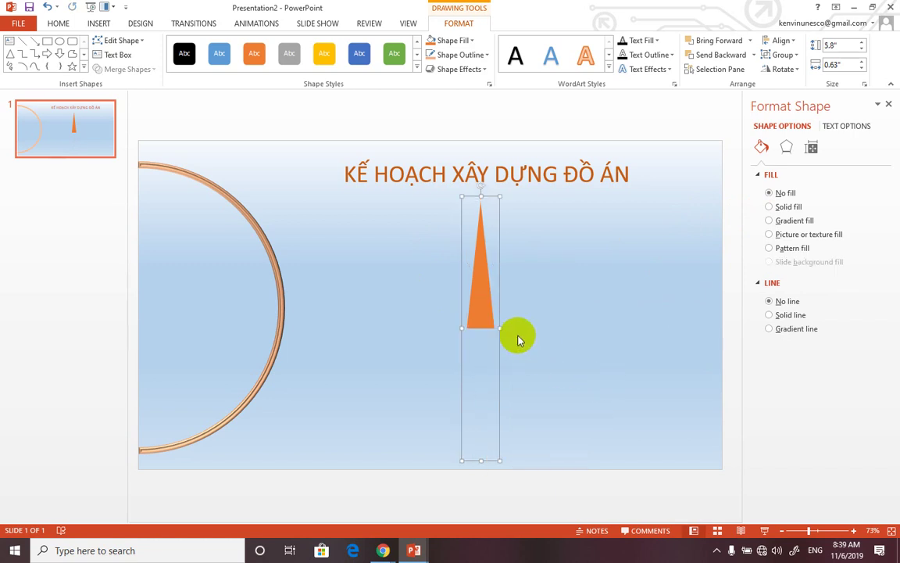
drag(482, 299, 577, 299)
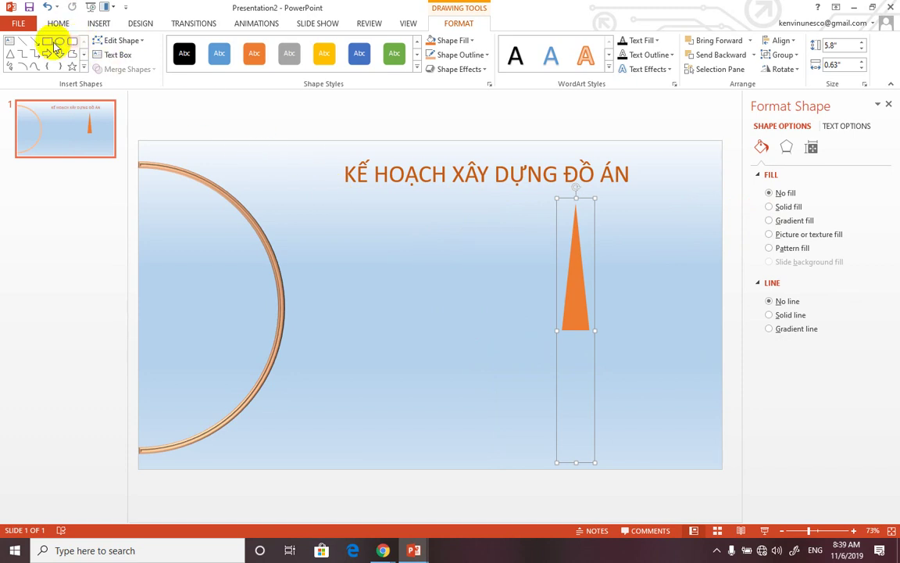
Draw a small circle with no outline and the orange shape style.
click(84, 67)
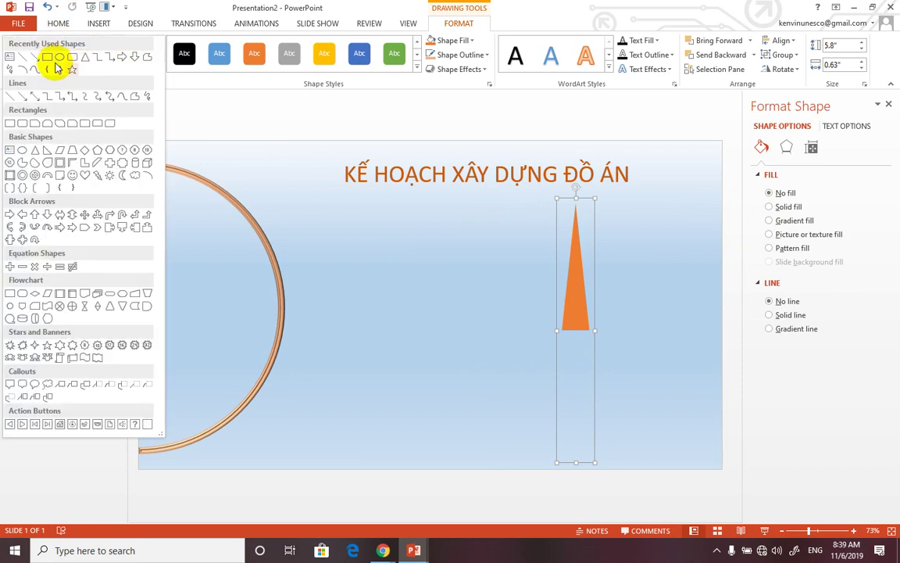
click(59, 57)
drag(384, 264, 421, 300)
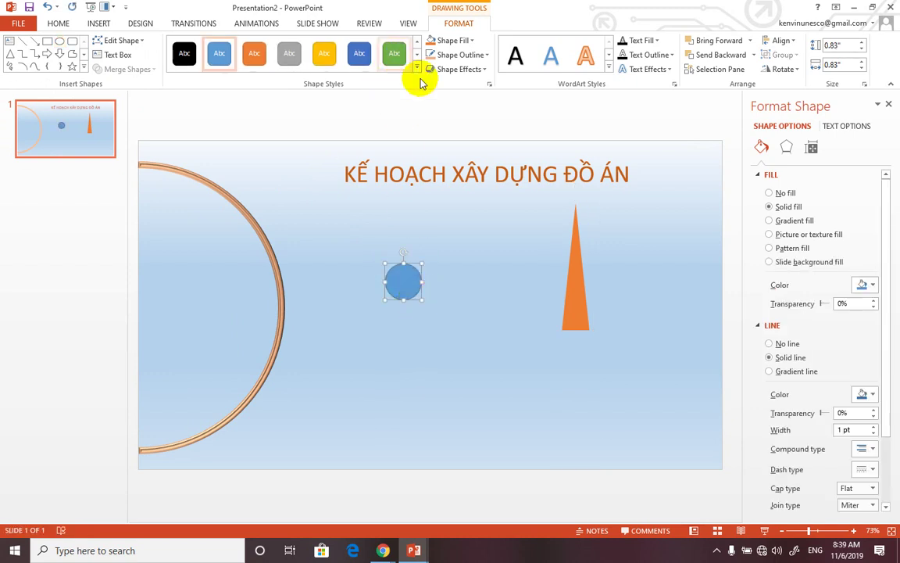
click(769, 344)
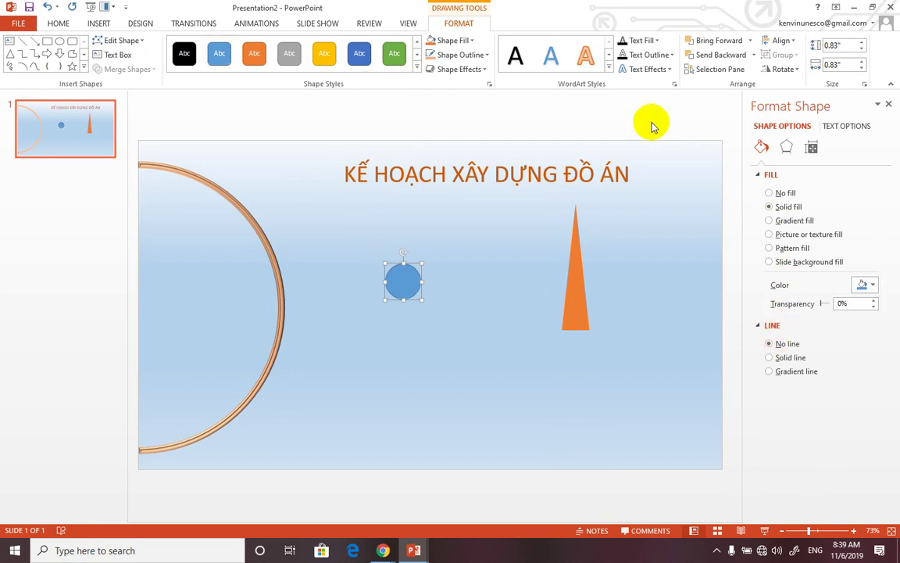
click(417, 68)
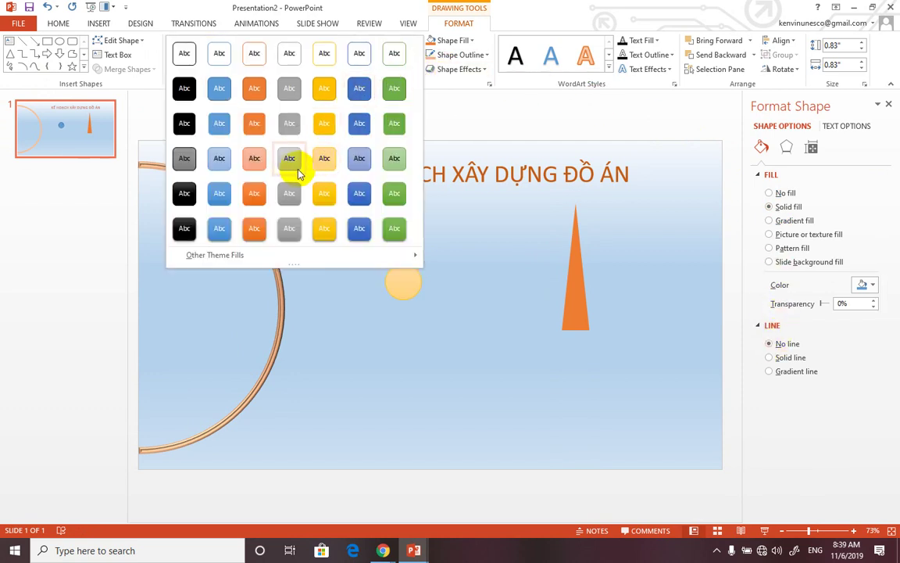
click(254, 158)
Move the circle to the triangle's base and group it with the needle using Ctrl+G.
drag(419, 280, 576, 342)
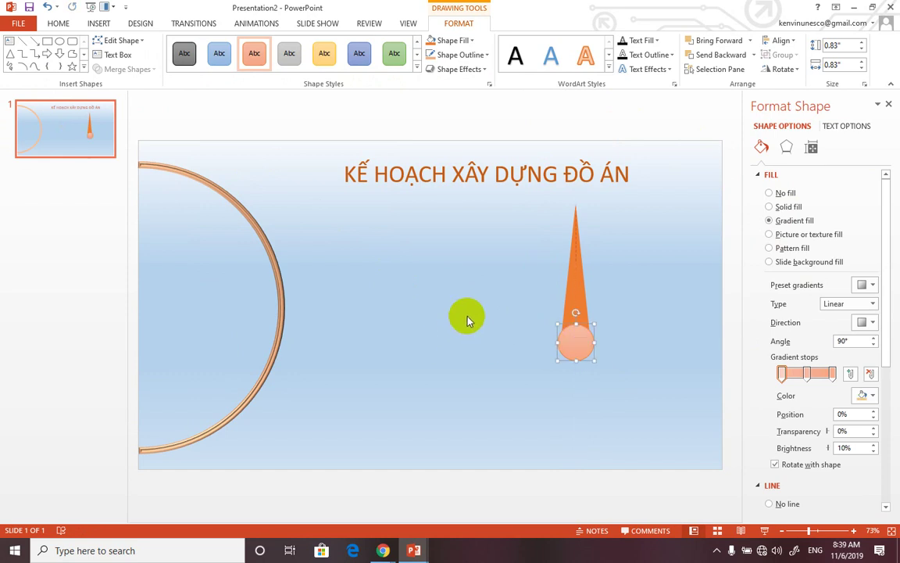
shift+click(577, 270)
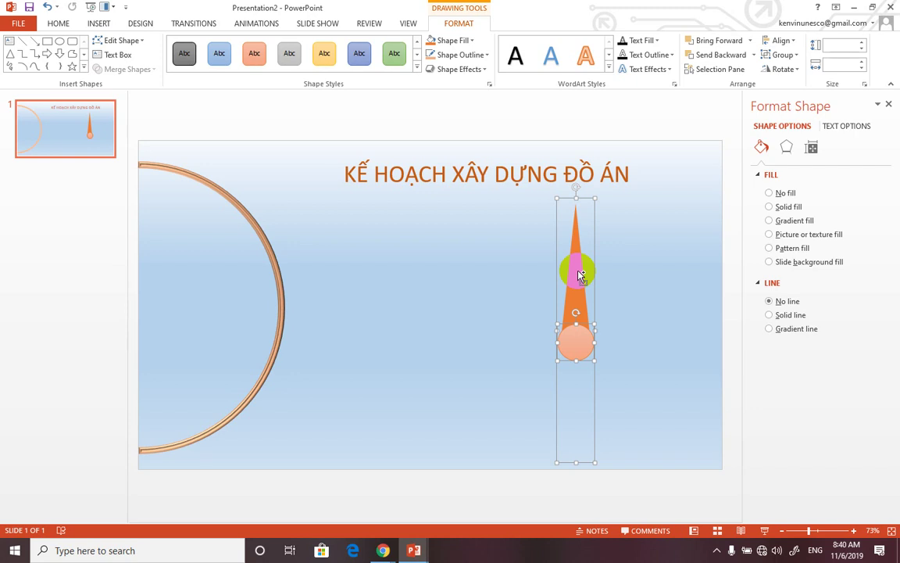
key(ctrl+g)
Move the needle group to the dial's left edge and nudge it down into position.
mouse_move(577, 267)
mouse_down()
mouse_move(573, 278)
mouse_move(141, 244)
mouse_up()
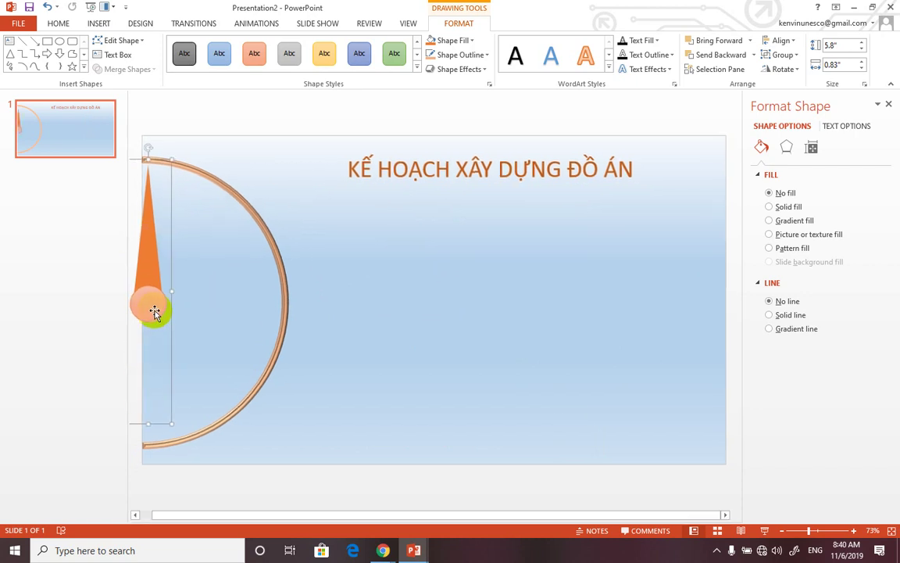
key(Down)
key(Down)
key(Down)
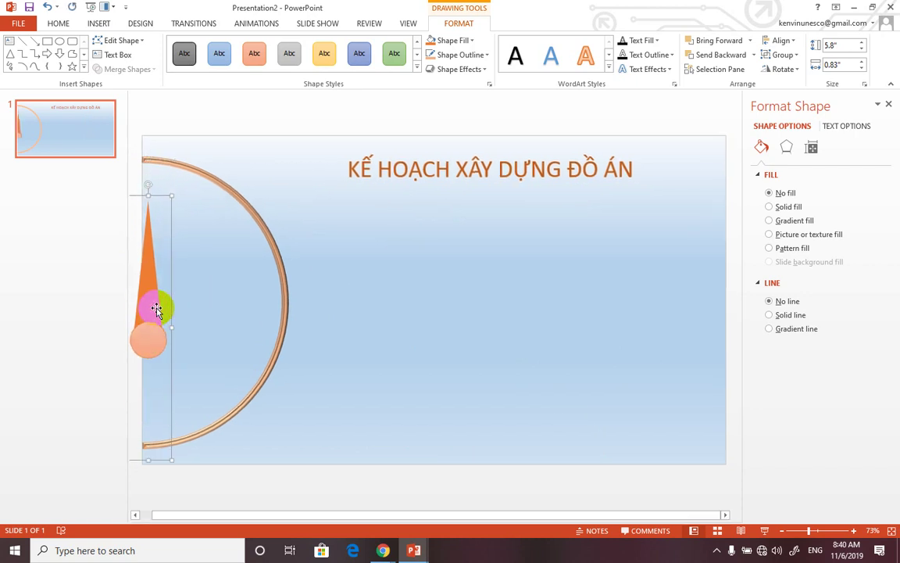
key(Down)
key(Down)
key(Down)
key(Up)
key(Up)
key(Up)
key(Up)
key(Up)
key(Up)
key(Up)
key(Up)
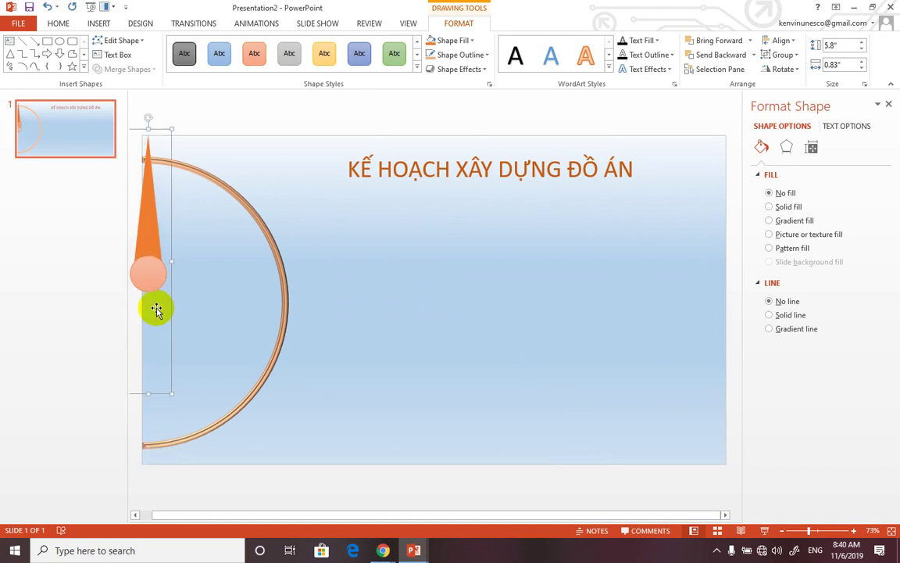
key(Down)
key(Down)
key(Down)
key(Down)
key(Down)
key(Down)
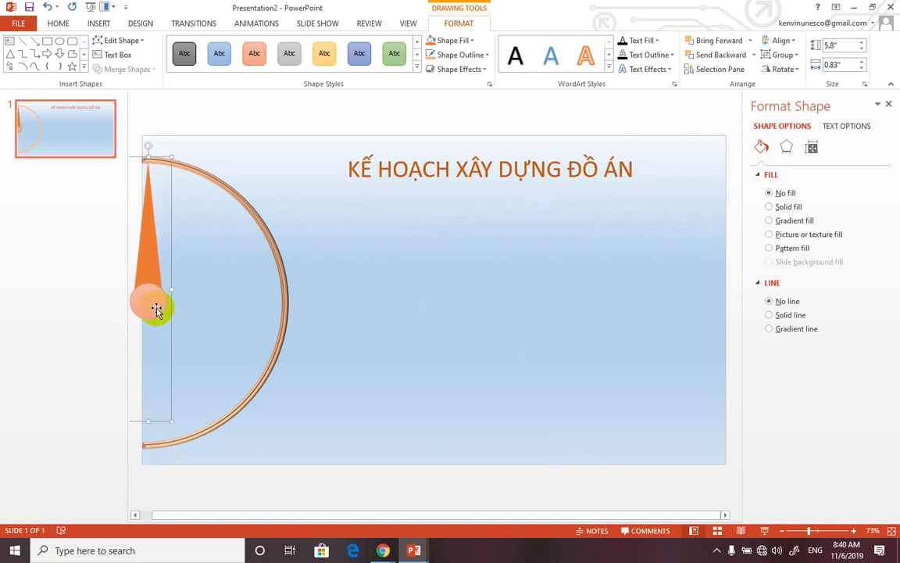
key(Down)
key(Down)
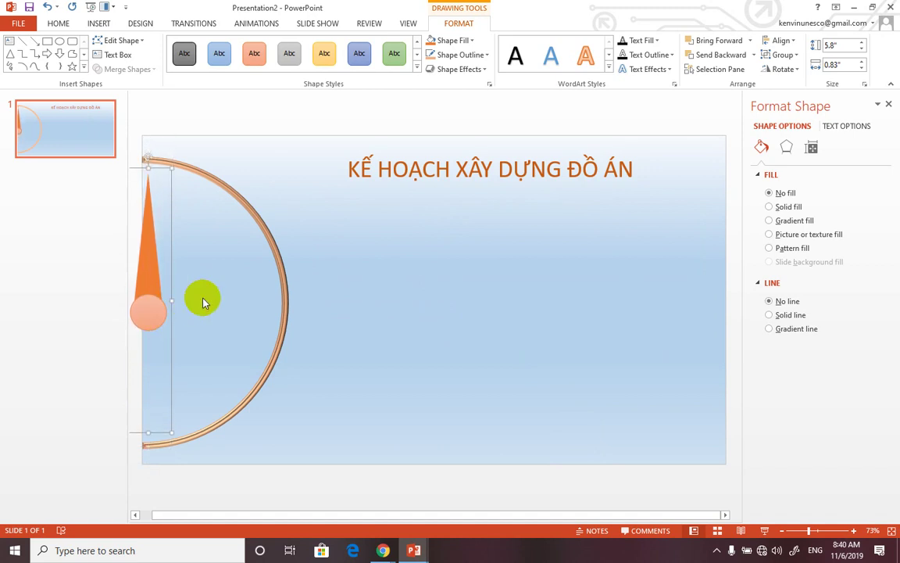
Align the needle and arc using Align Center and then Align Middle.
shift+click(237, 195)
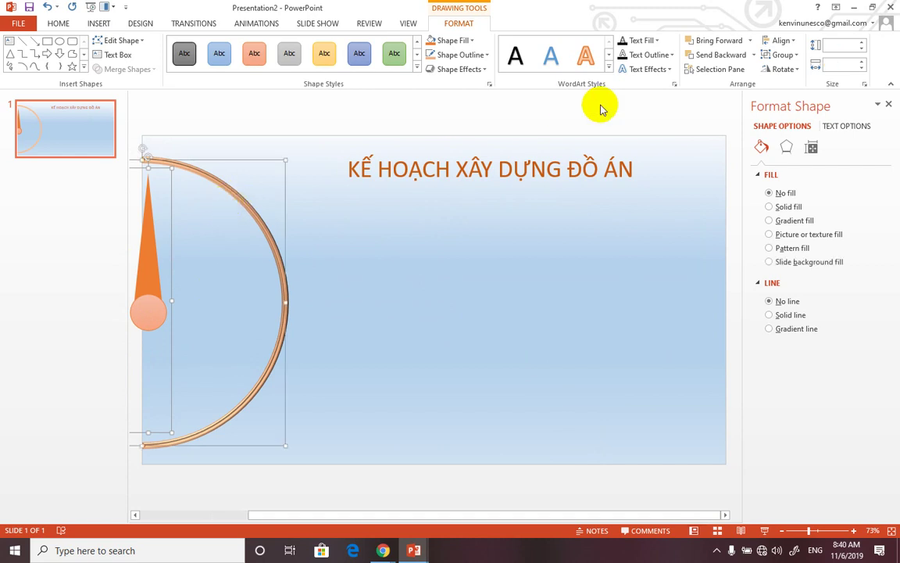
click(793, 43)
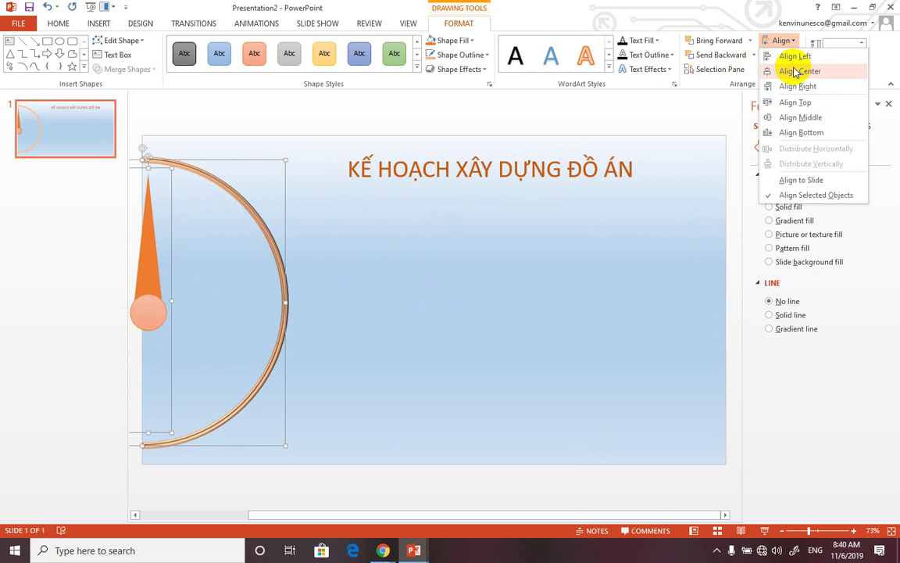
click(796, 72)
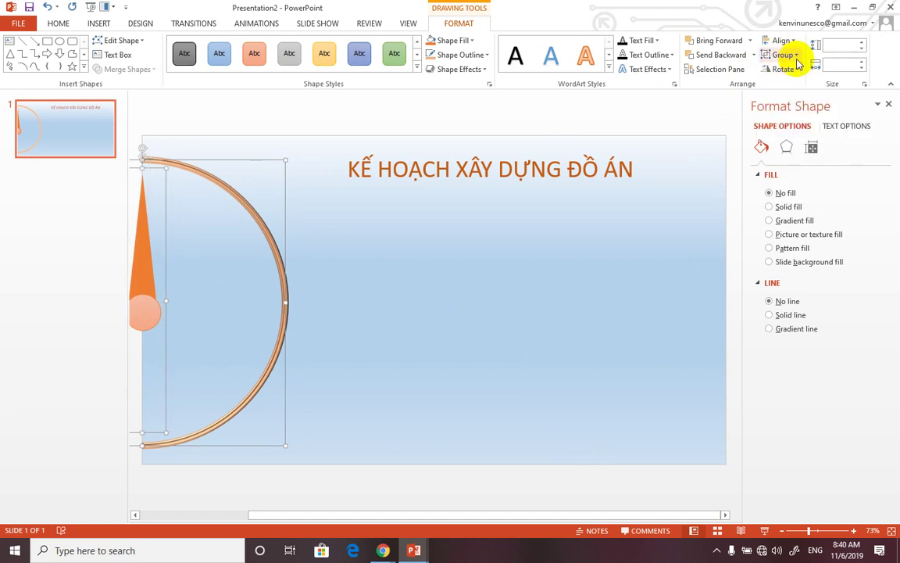
click(784, 41)
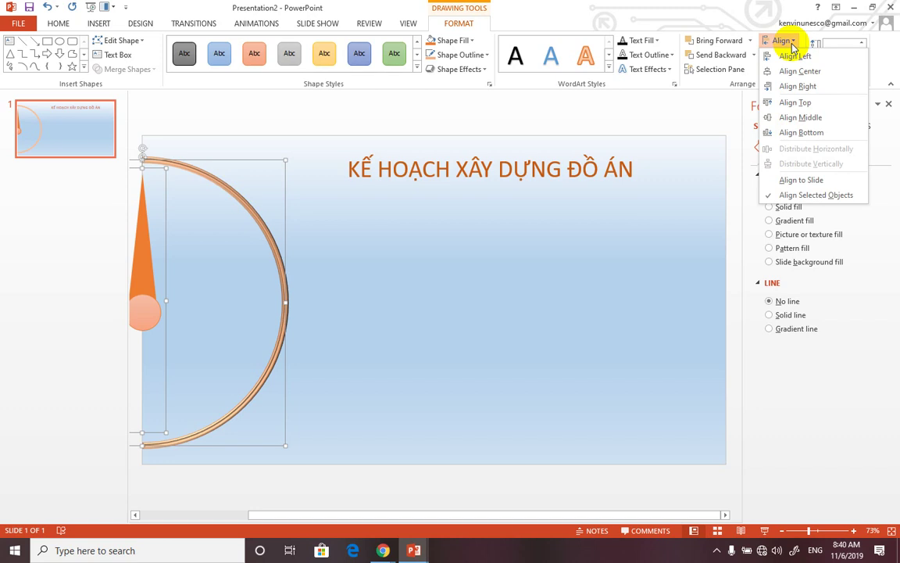
click(777, 118)
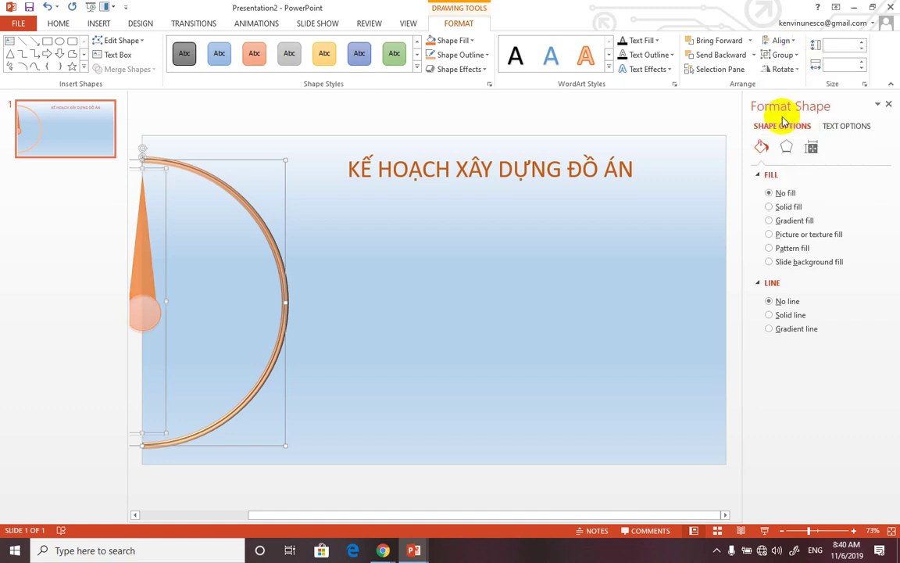
click(503, 356)
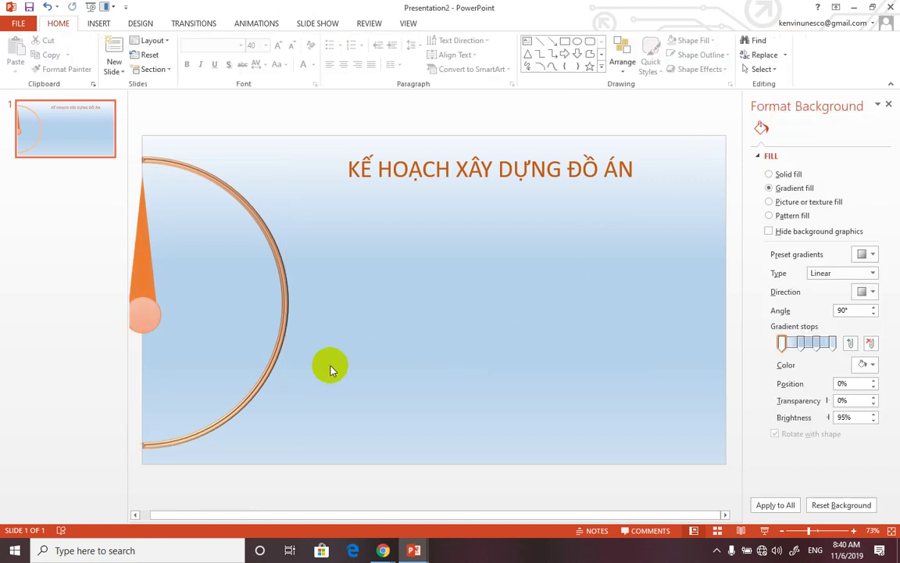
Draw a small dark blue circle near the top of the arc.
click(146, 261)
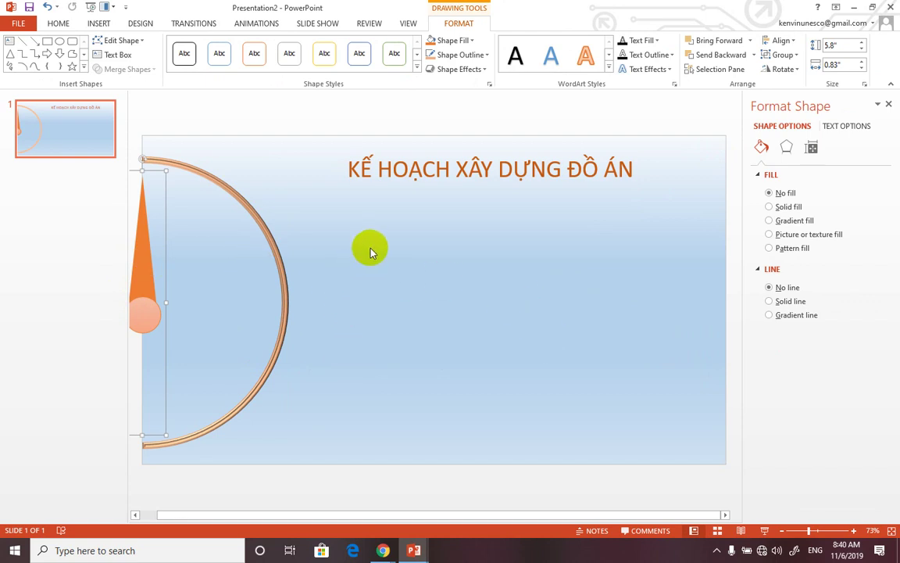
click(59, 40)
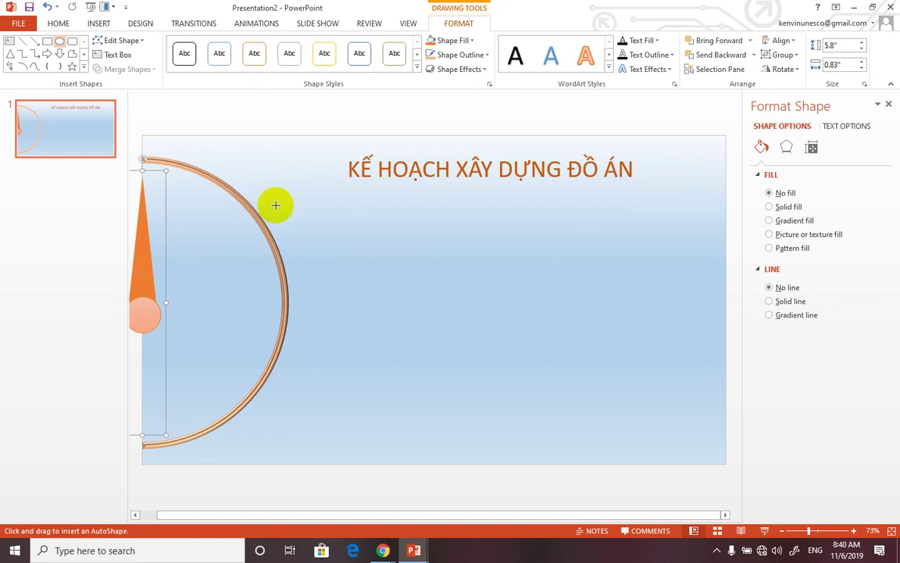
mouse_move(276, 203)
mouse_down()
mouse_move(311, 239)
mouse_move(296, 225)
mouse_up()
click(357, 63)
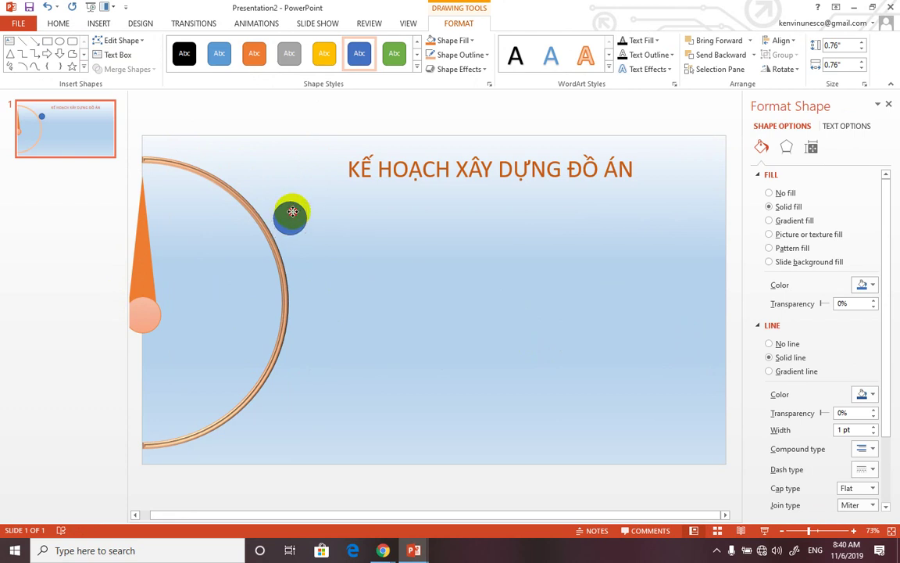
Put the number 1 inside the circle at 44 pt font size.
right_click(294, 217)
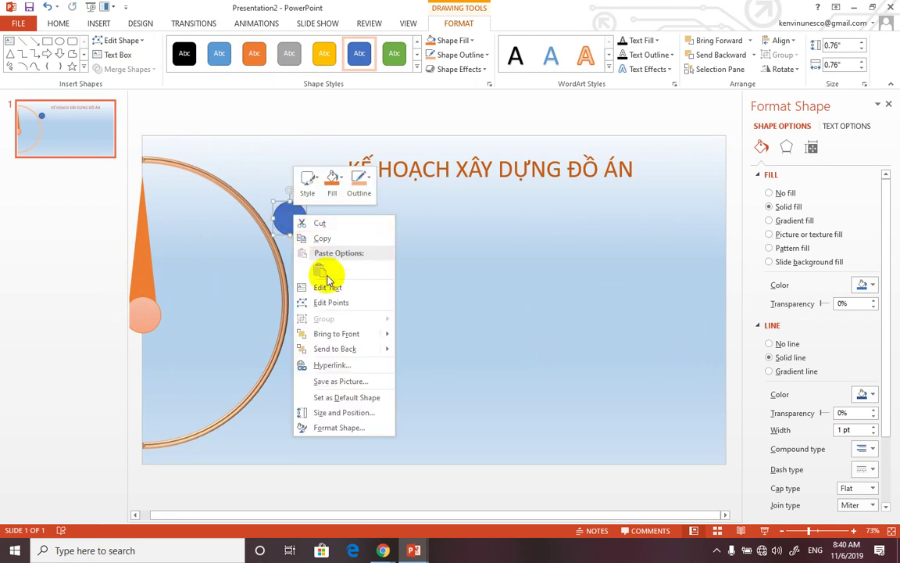
click(328, 292)
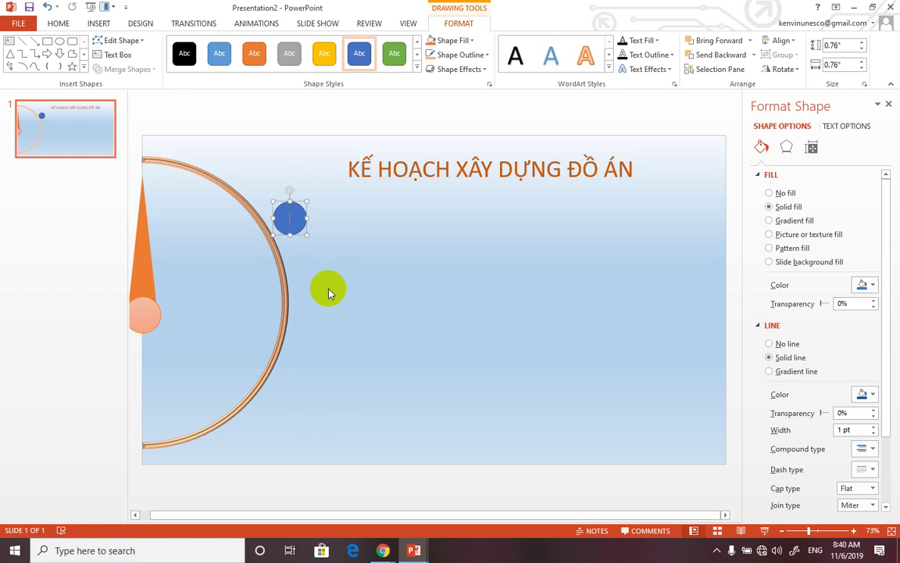
text(1)
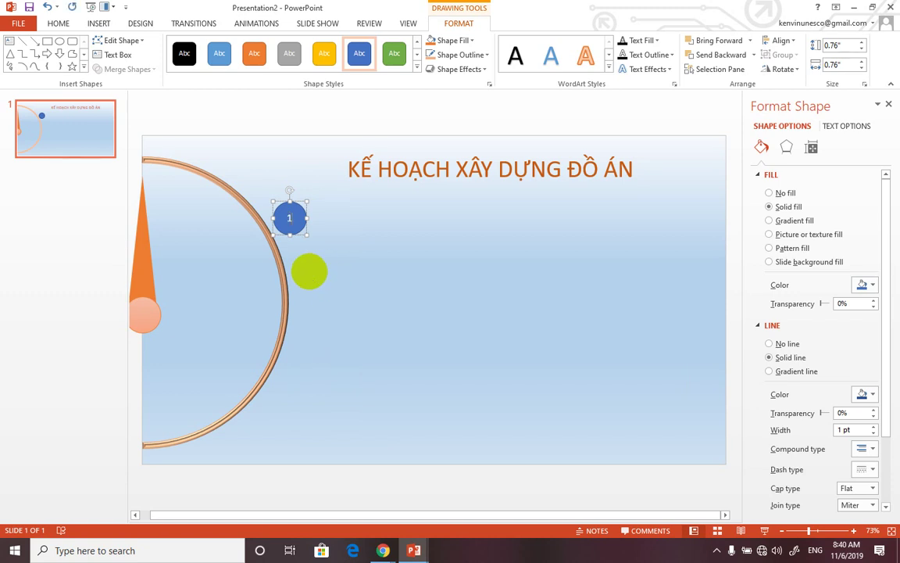
key(ctrl+a)
click(97, 25)
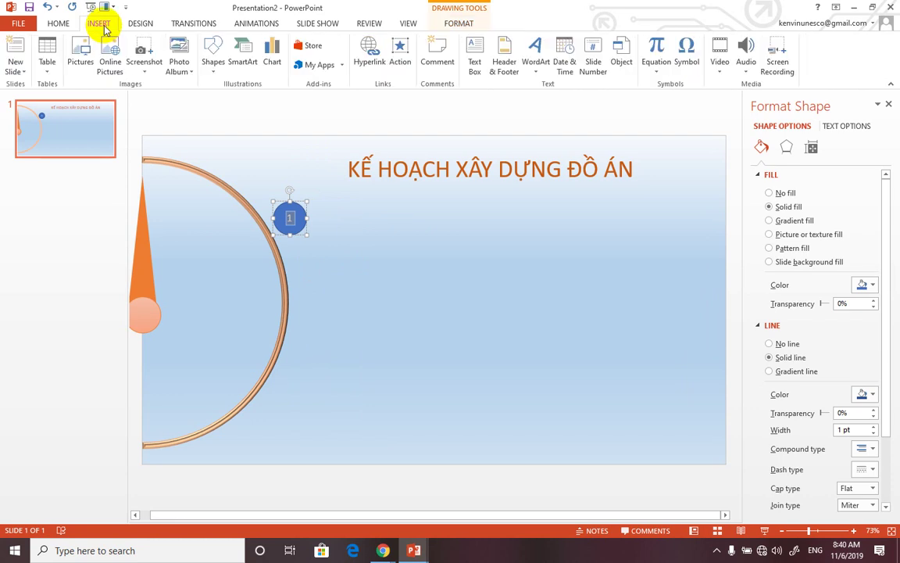
click(57, 22)
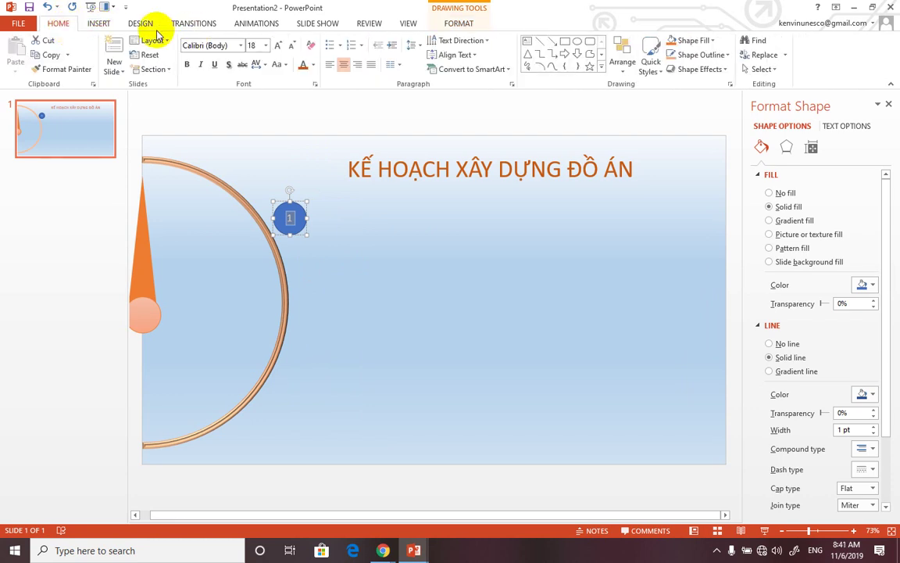
click(266, 46)
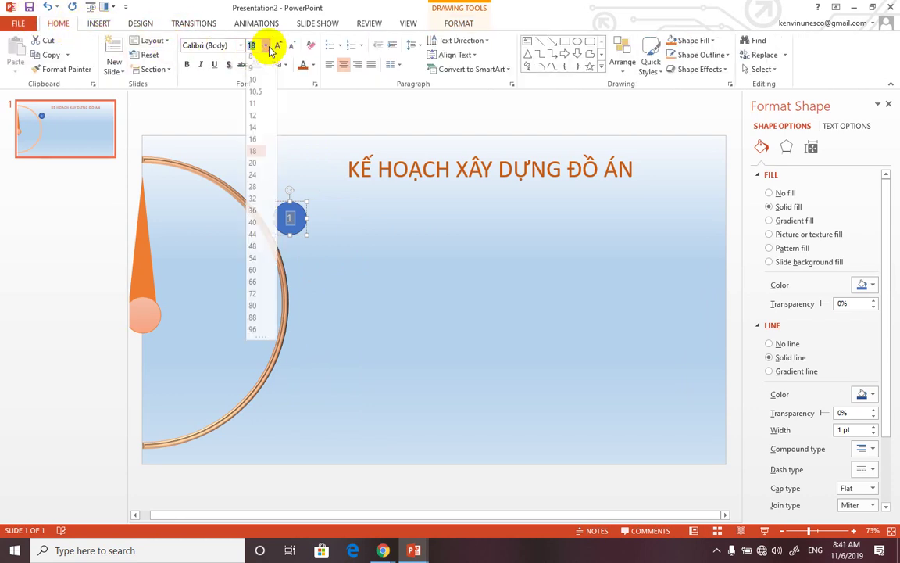
click(251, 238)
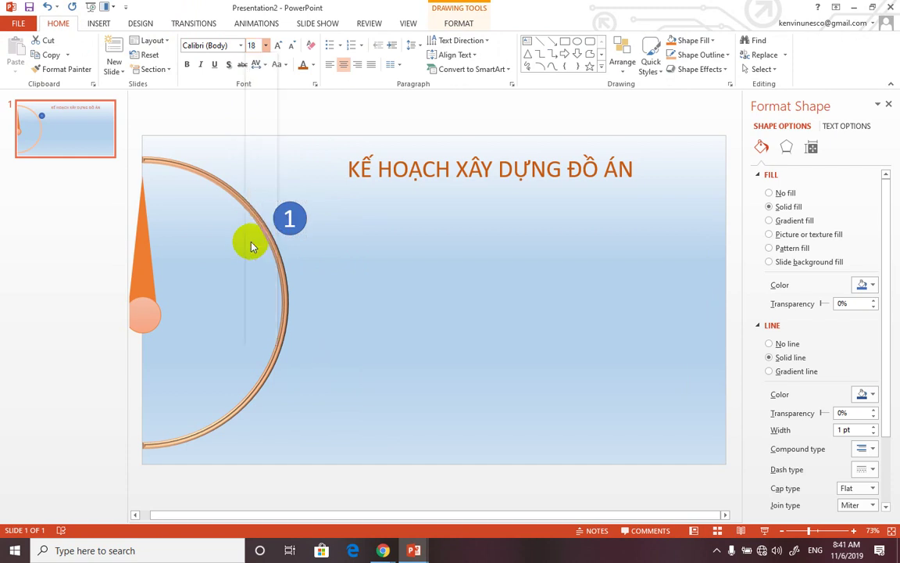
click(379, 321)
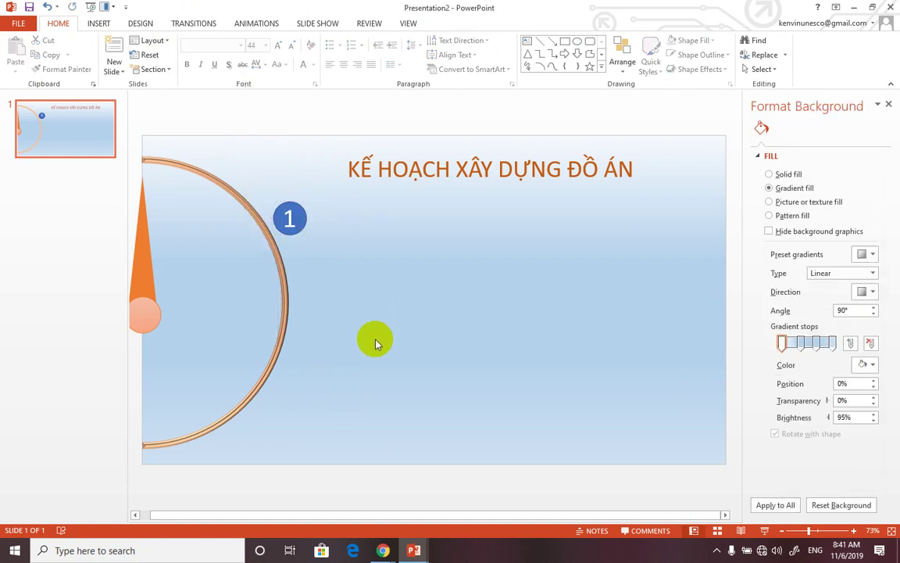
Add a text box reading 'CƠ SỞ XÂY DỰNG ĐỒ ÁN' beside the blue number 1 circle.
click(527, 41)
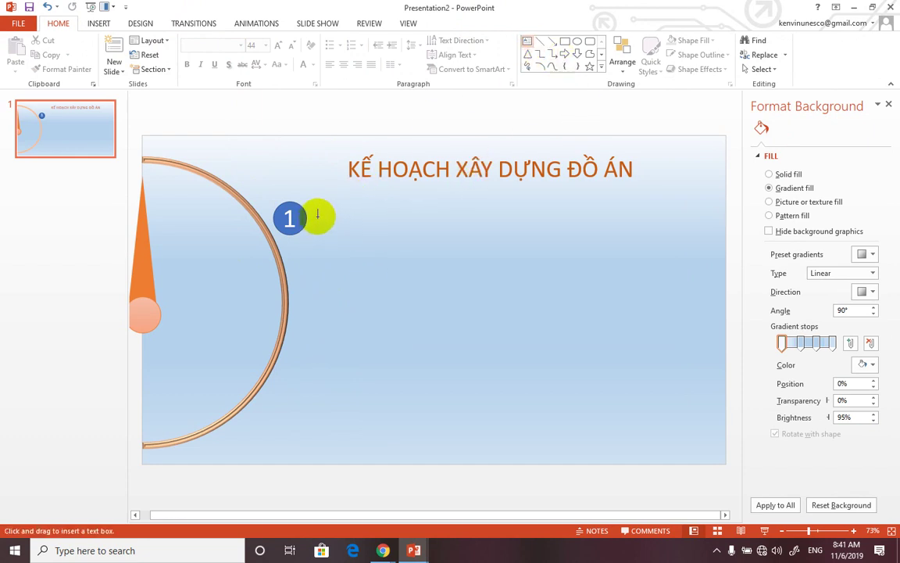
click(317, 217)
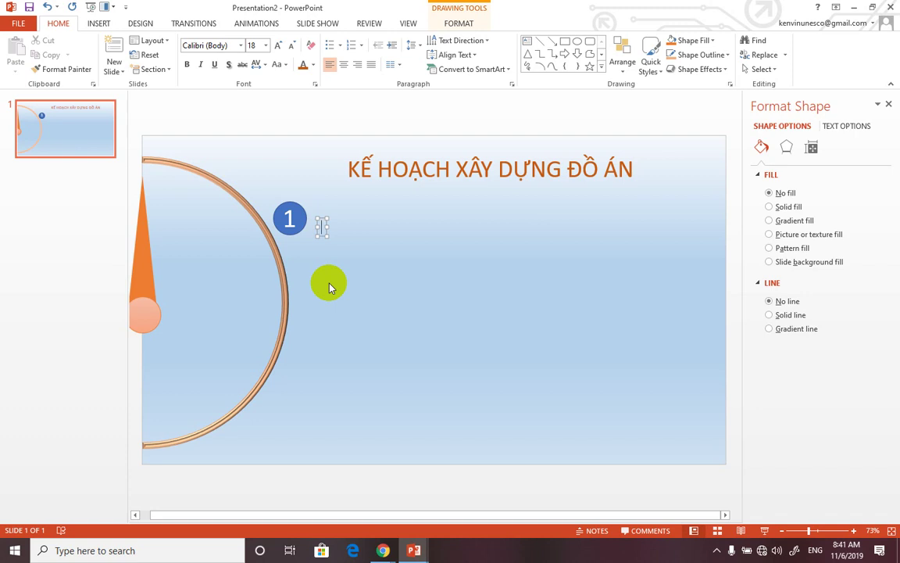
text(c)
text(ow s)
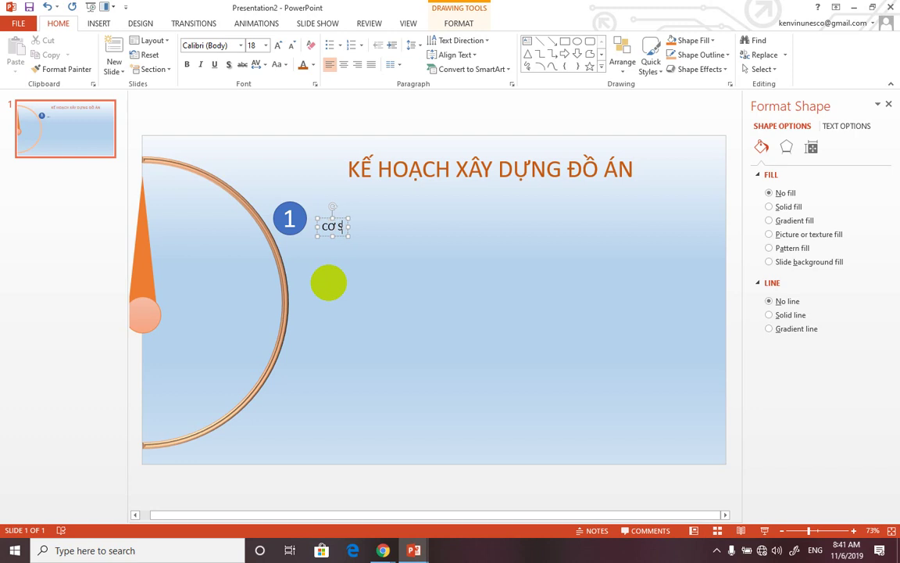
text(o x)
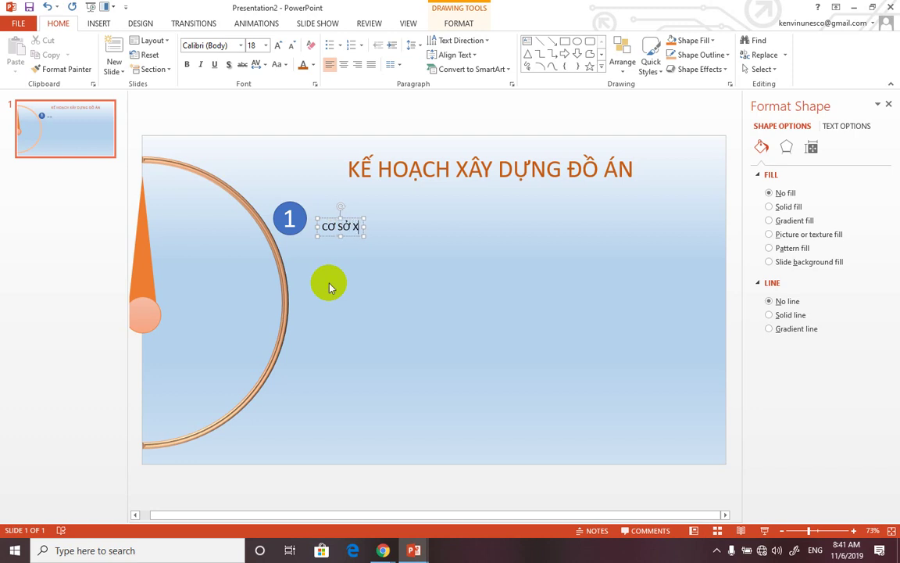
text(aay dun)
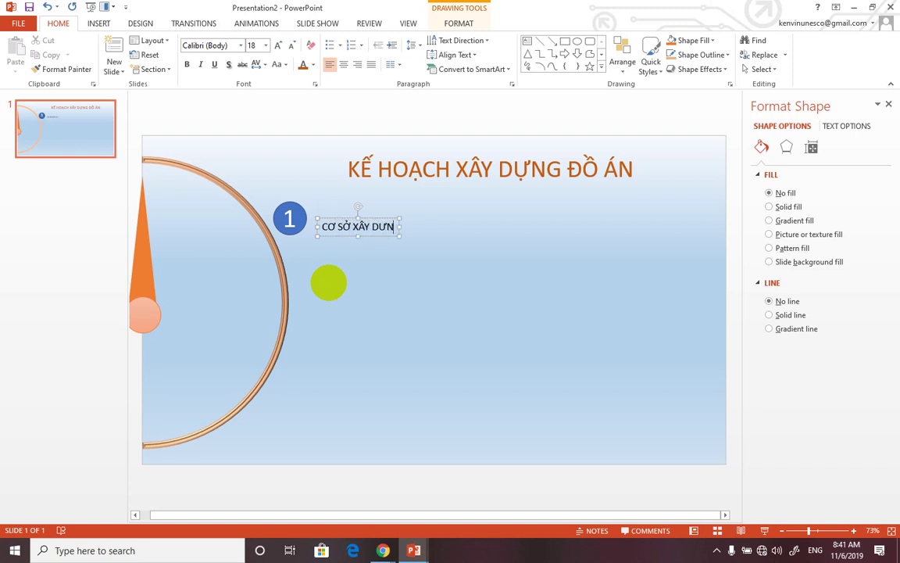
text(gwj ddow)
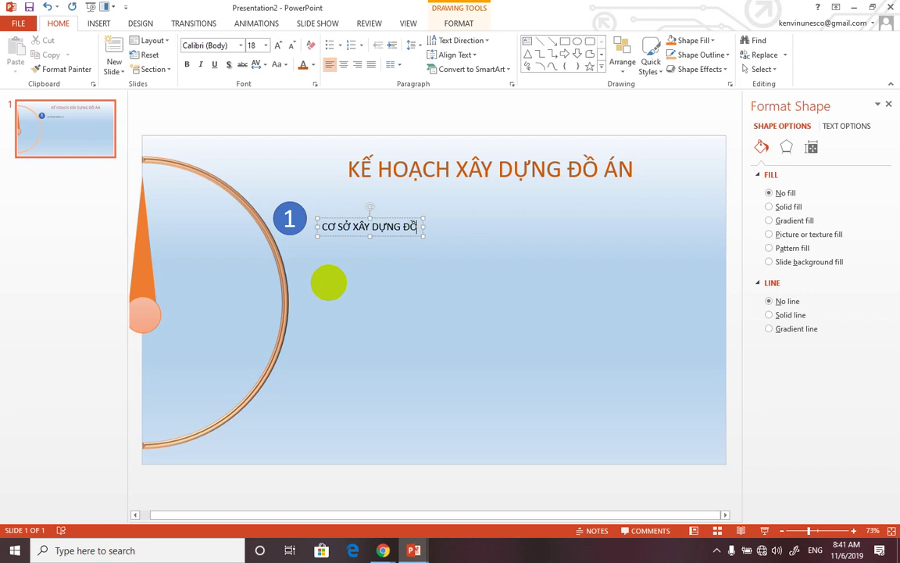
text( ans)
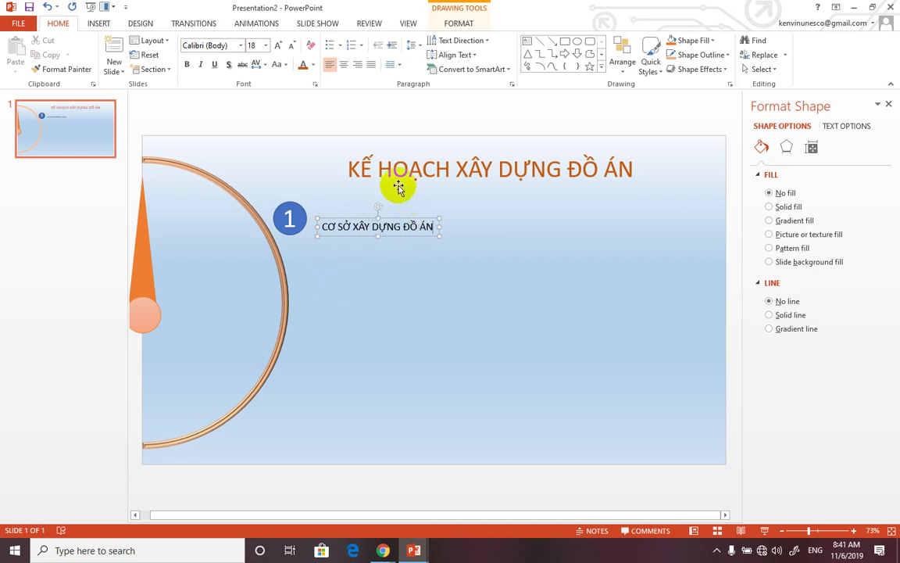
drag(362, 216, 355, 206)
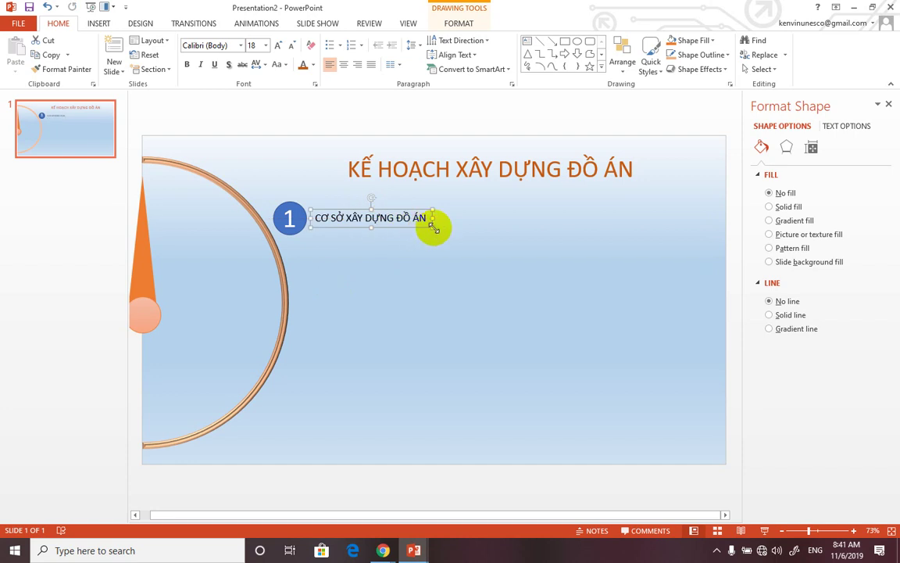
Enlarge the label text to 44 pt and line it up with the circle.
triple_click(372, 216)
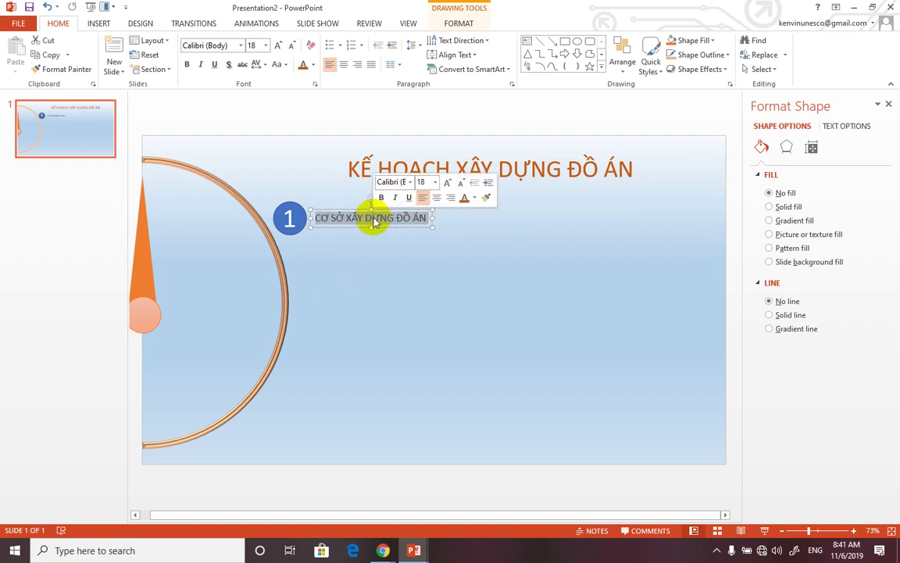
click(435, 182)
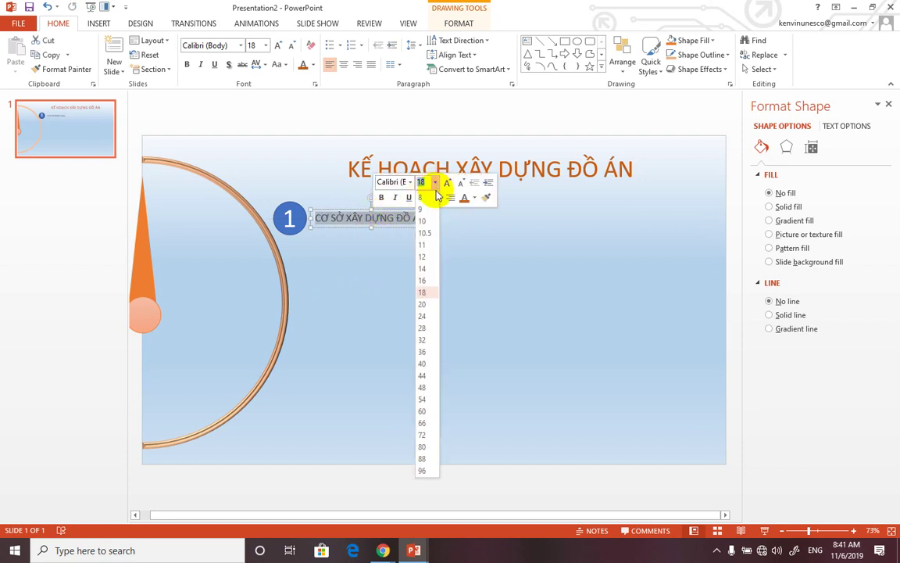
click(424, 376)
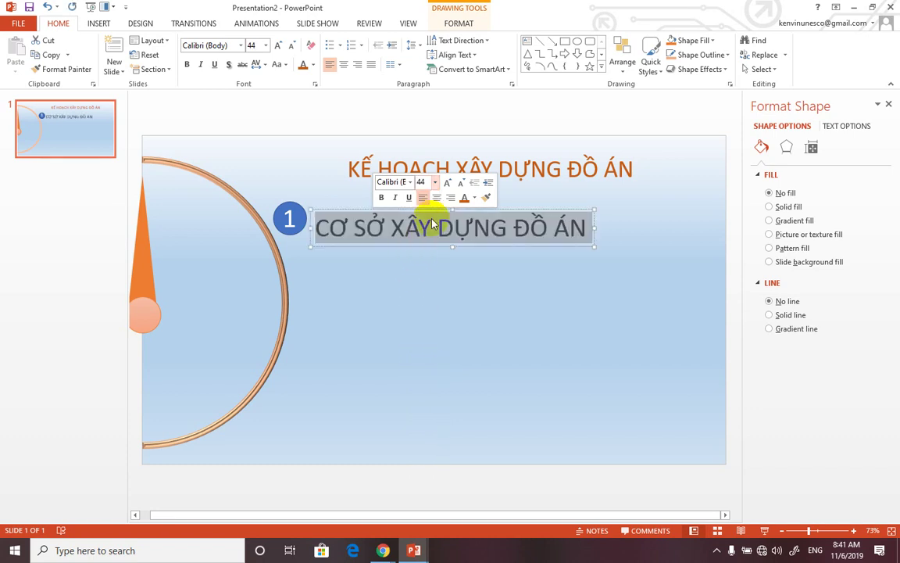
click(433, 205)
drag(433, 205, 432, 201)
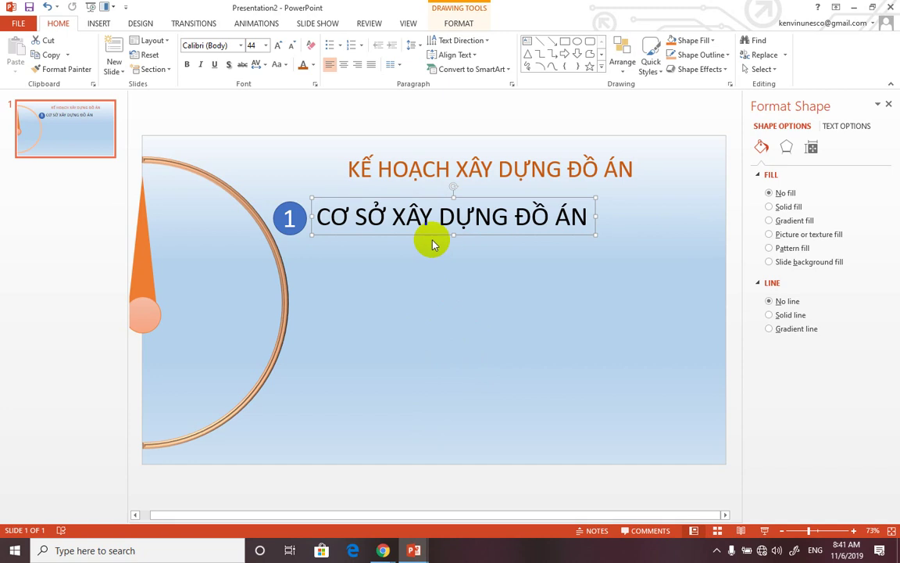
Colour the label orange to match the title and shift it slightly right.
double_click(423, 220)
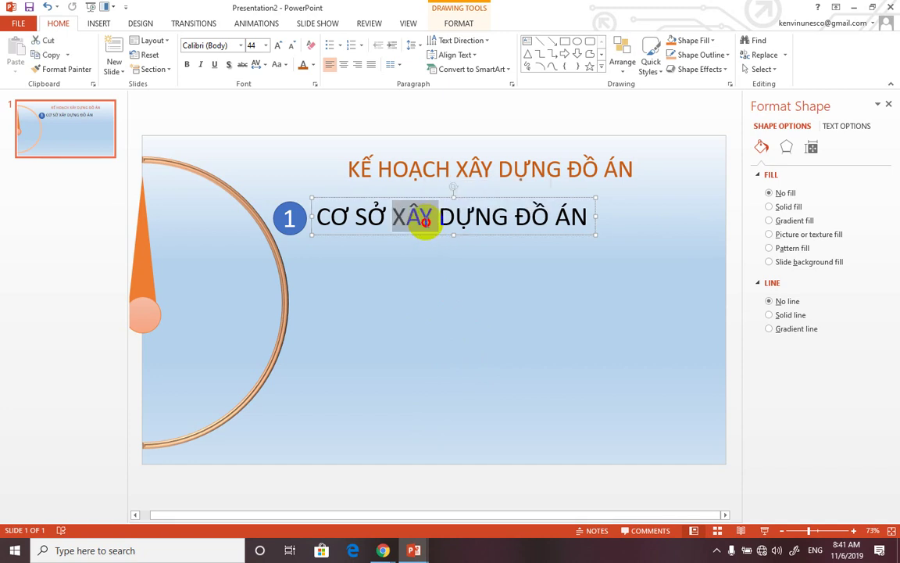
triple_click(342, 218)
click(312, 65)
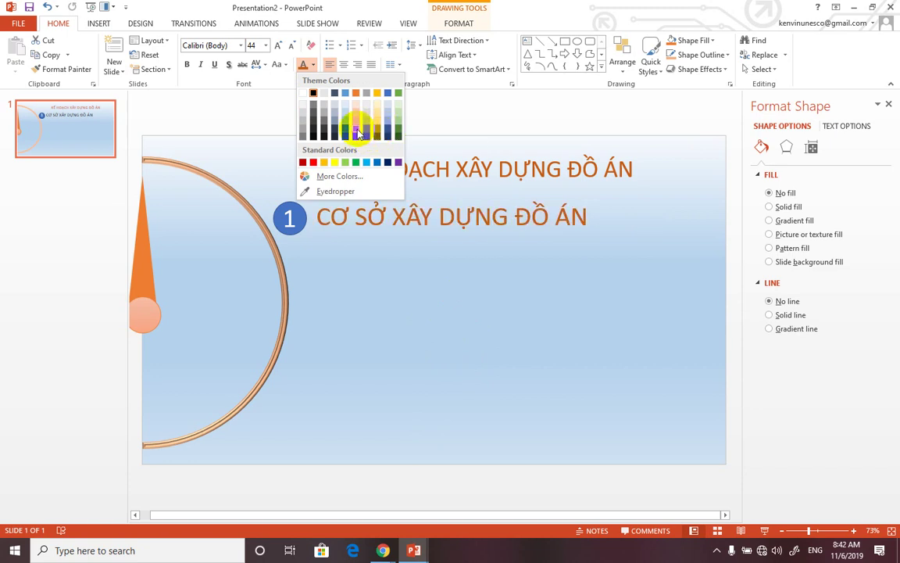
click(358, 134)
click(367, 287)
click(401, 210)
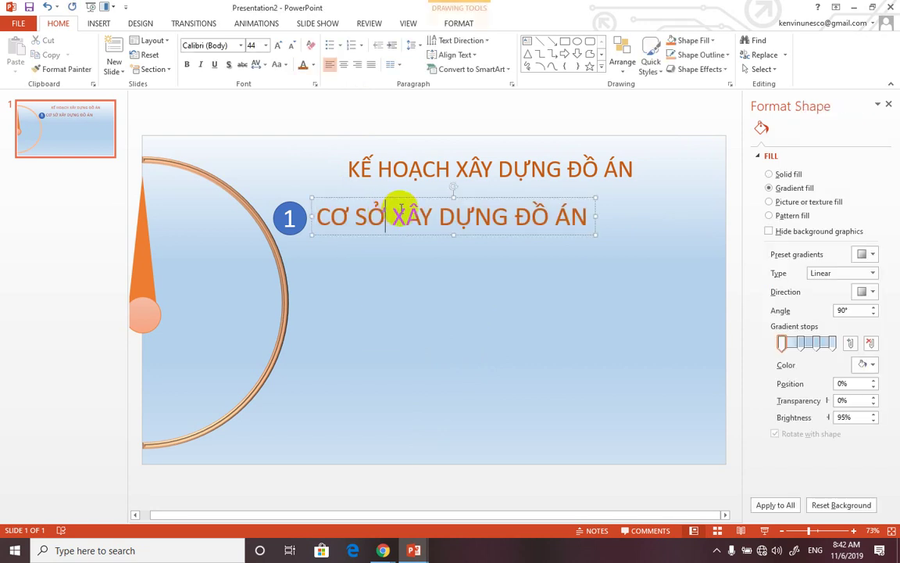
drag(422, 197, 430, 202)
Make the slide title bold and move it slightly up and left.
click(443, 171)
triple_click(446, 172)
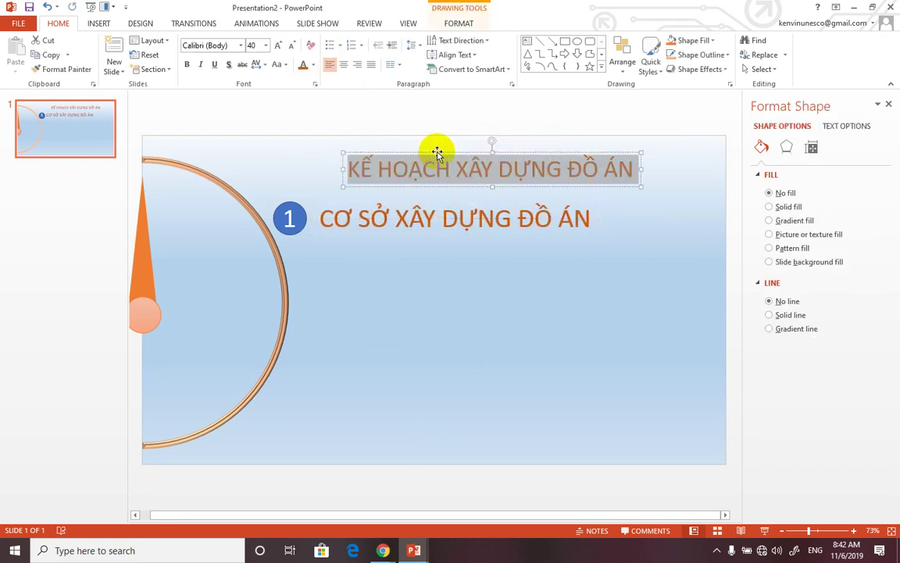
click(187, 64)
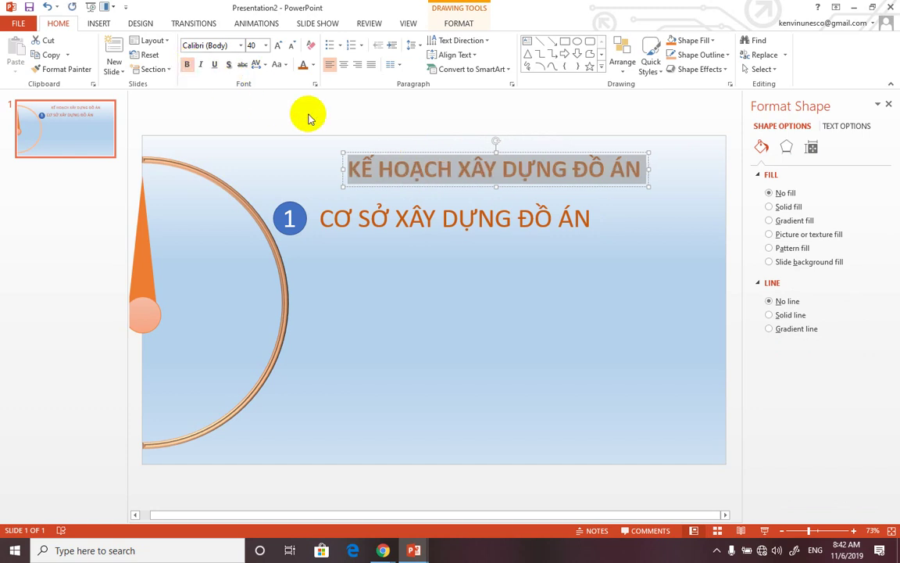
drag(394, 145, 364, 143)
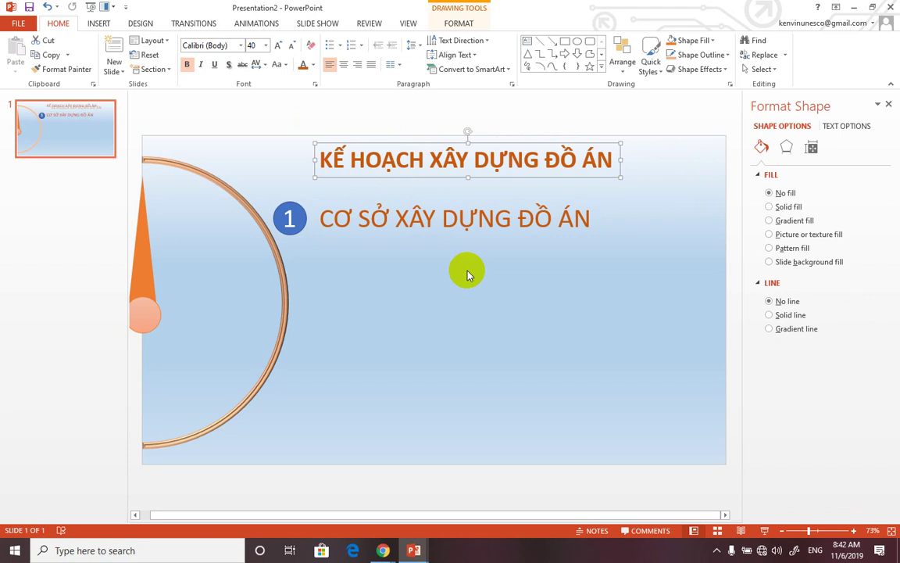
Rotate the orange needle so its tip points up-right at the number 1 circle.
click(467, 272)
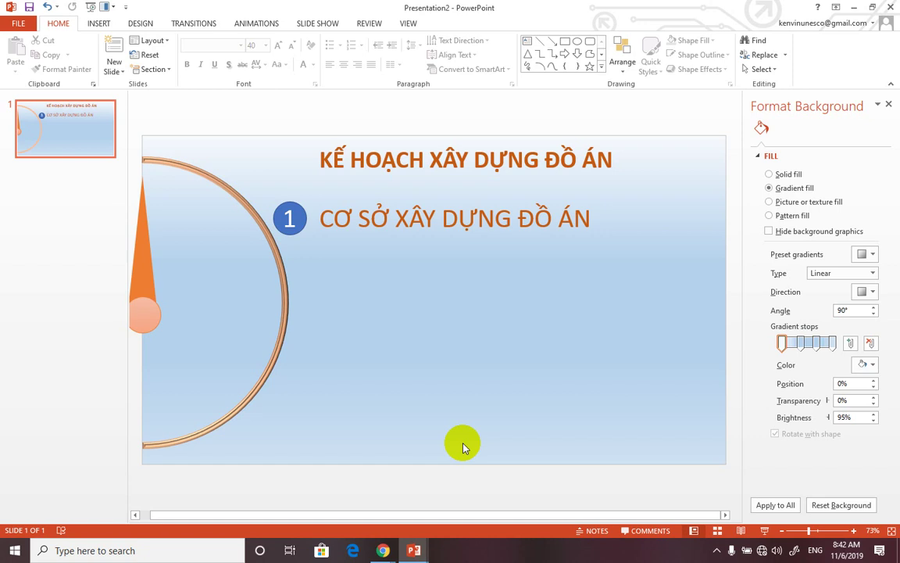
click(140, 275)
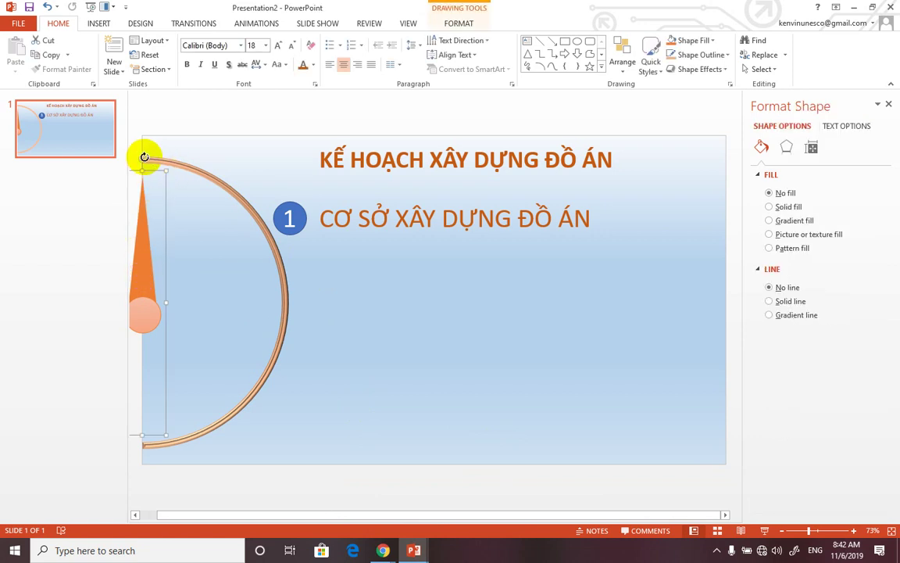
drag(145, 157, 278, 225)
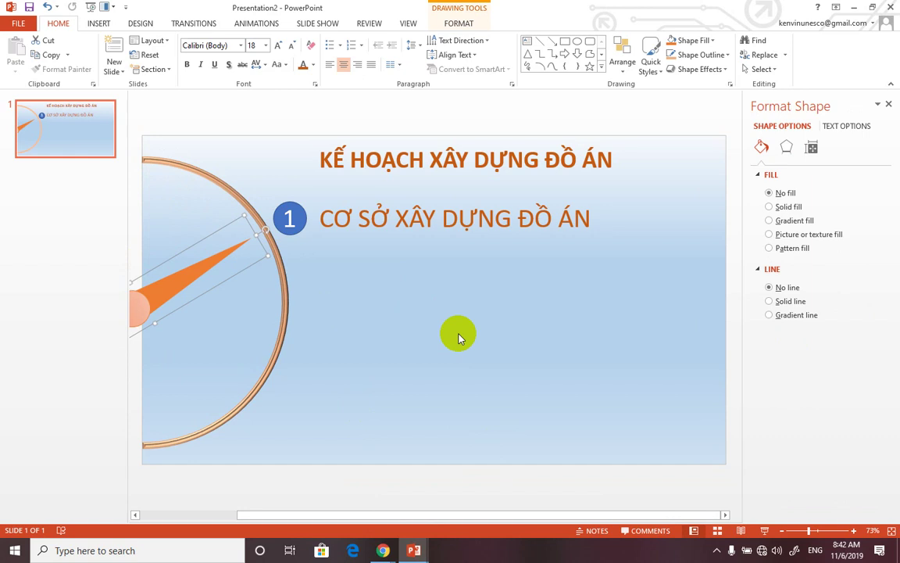
Show the Animation Pane, close the Format Shape pane, and make the Animation Pane narrower.
click(254, 26)
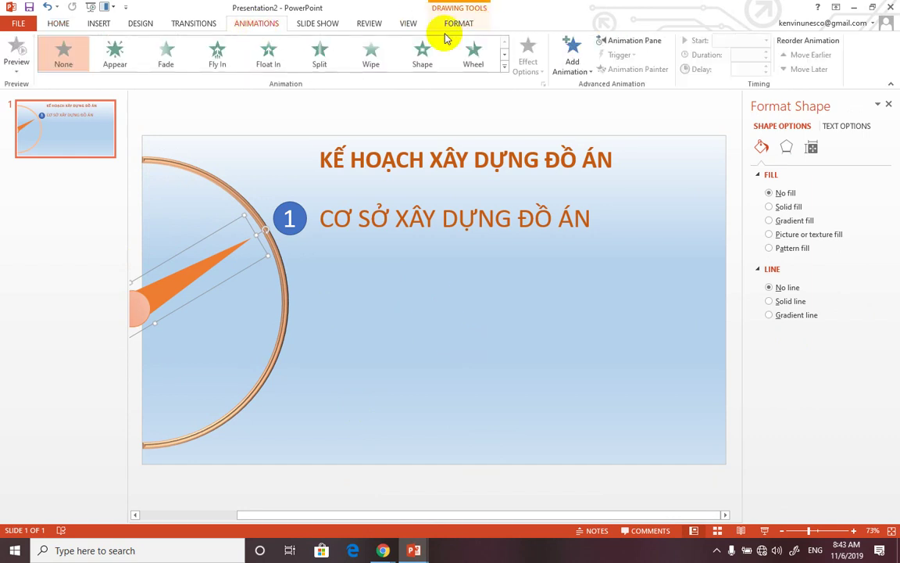
click(630, 42)
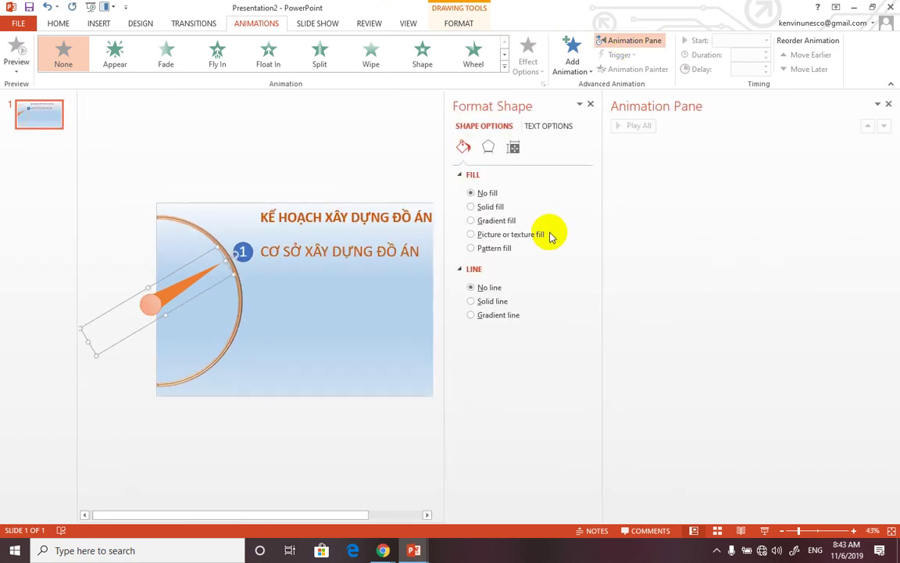
click(592, 106)
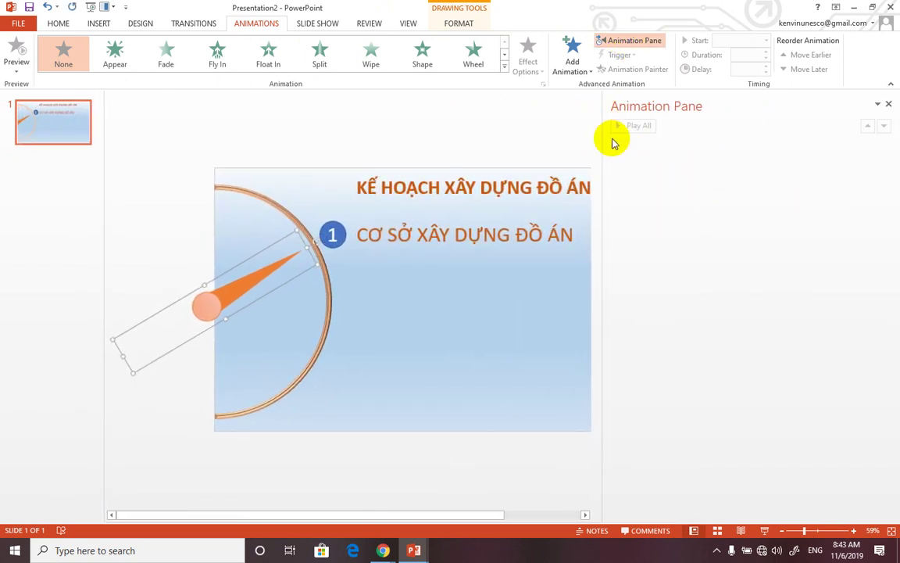
drag(602, 137, 699, 142)
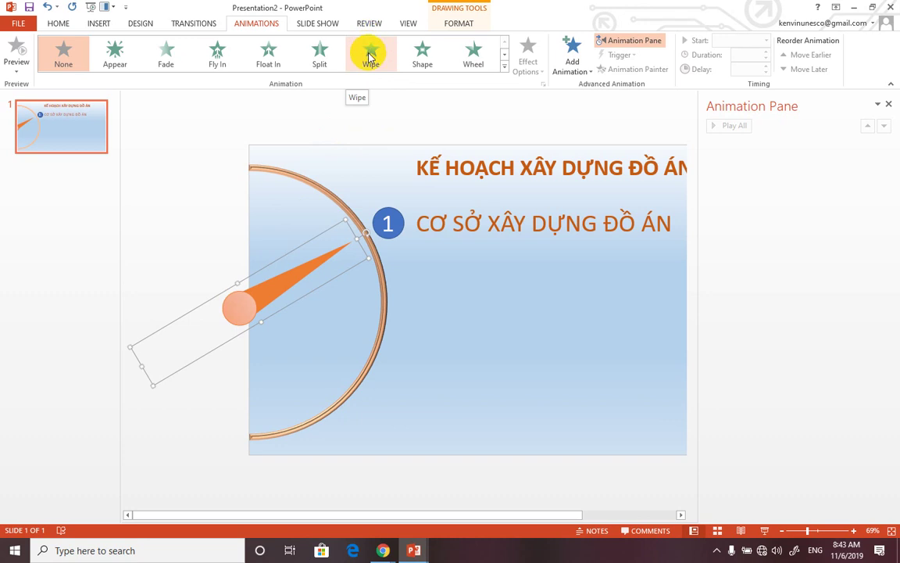
Give the needle group a 2.00-second Wipe entrance and preview it.
click(371, 56)
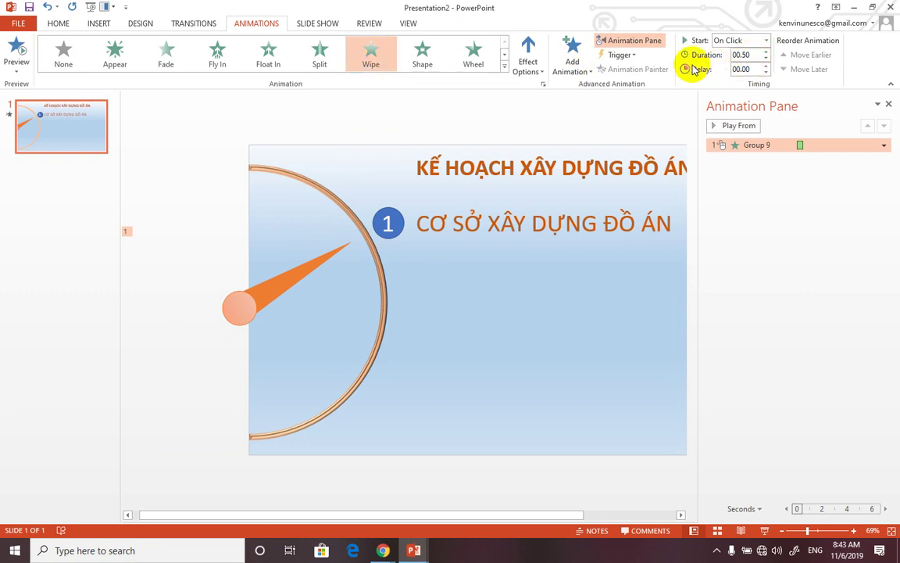
click(767, 51)
click(767, 51)
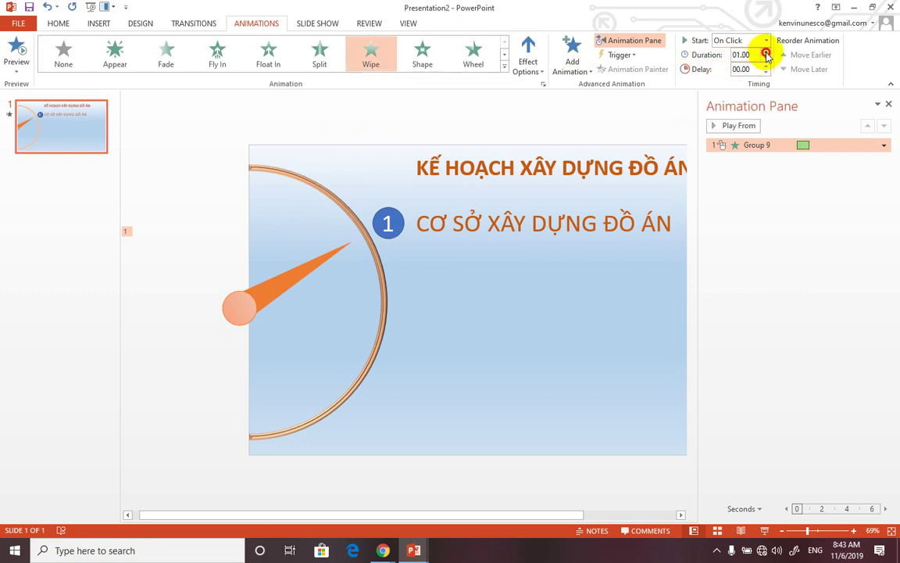
click(766, 51)
click(766, 50)
click(767, 51)
click(766, 51)
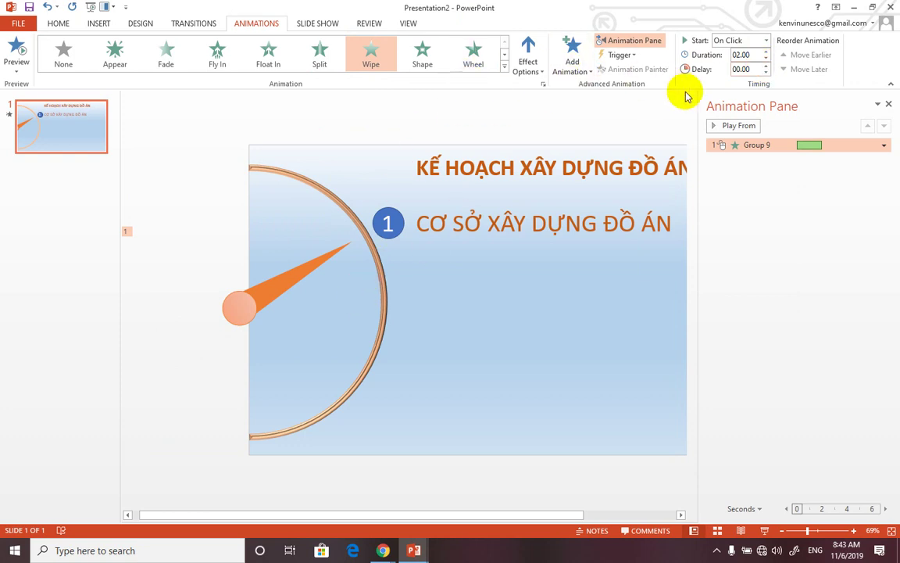
click(718, 127)
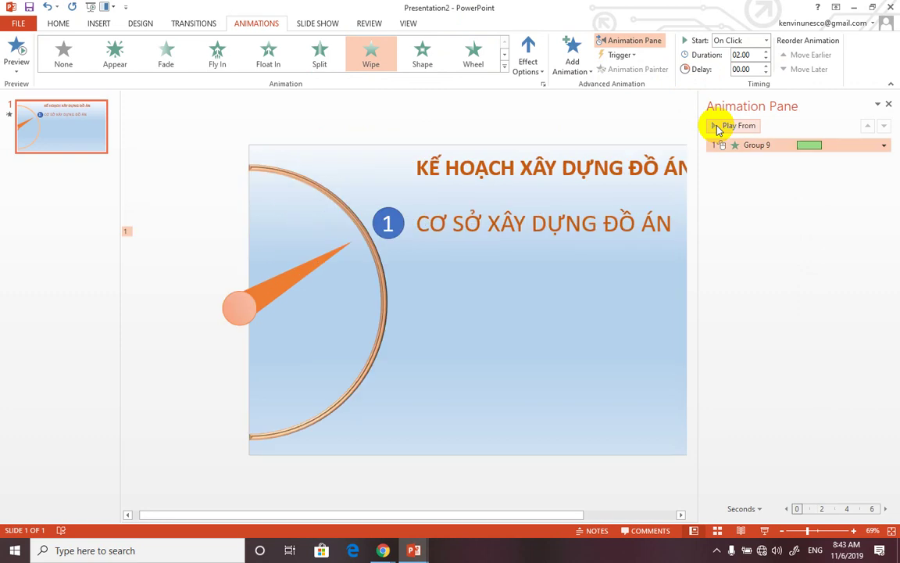
click(267, 288)
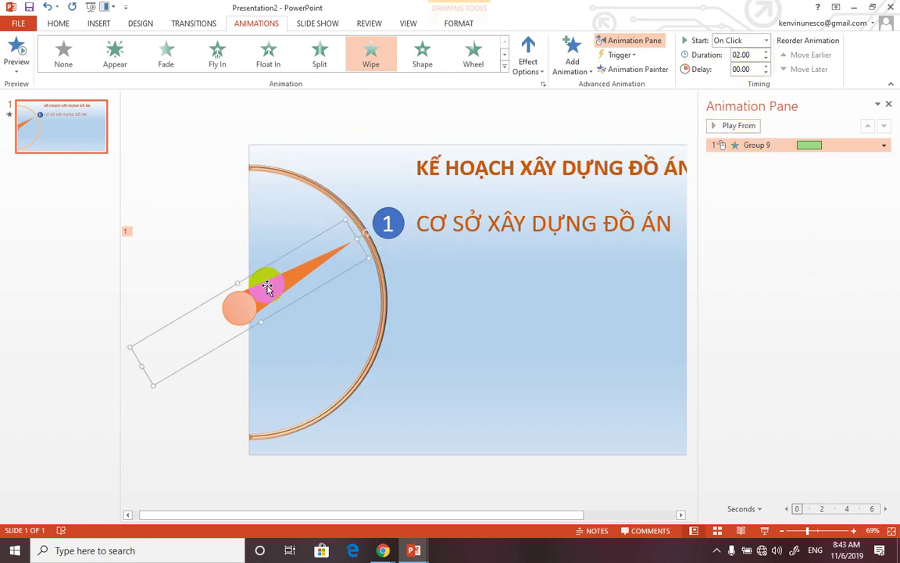
click(884, 144)
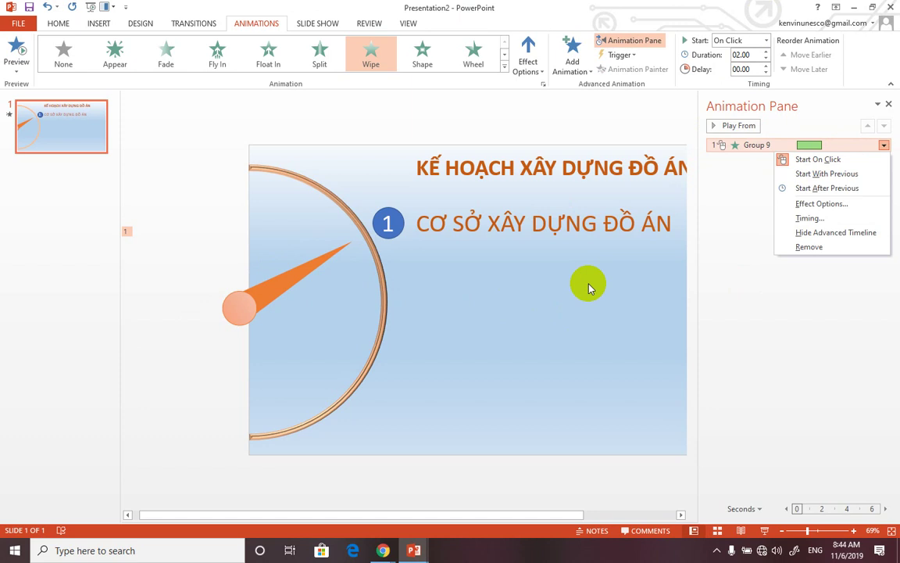
Apply a Wheel entrance animation to the number 1 circle.
click(700, 161)
drag(699, 161, 756, 157)
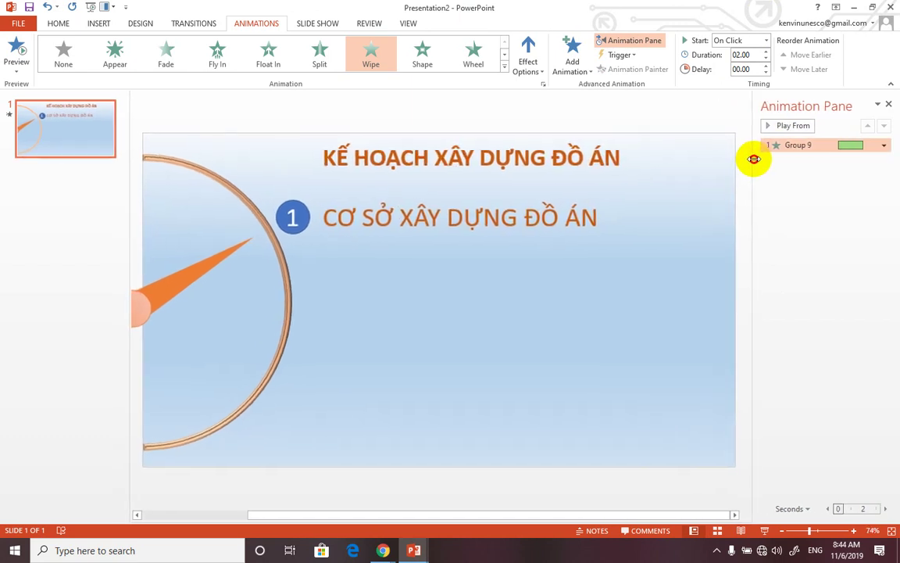
click(390, 218)
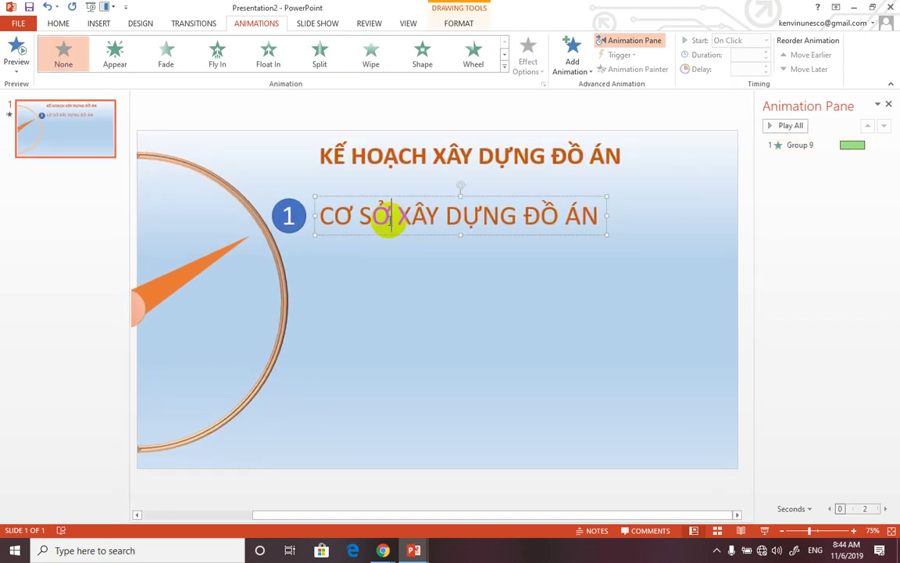
click(303, 219)
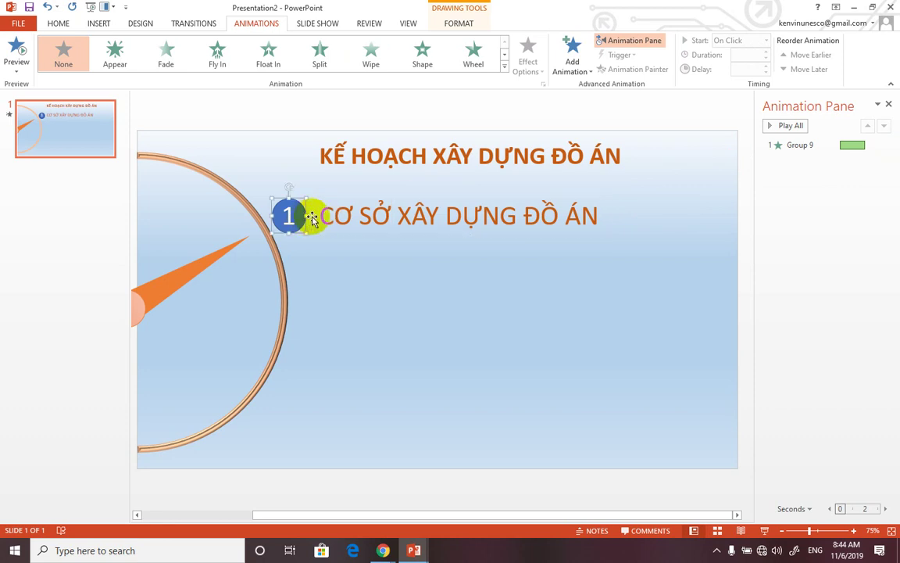
click(503, 70)
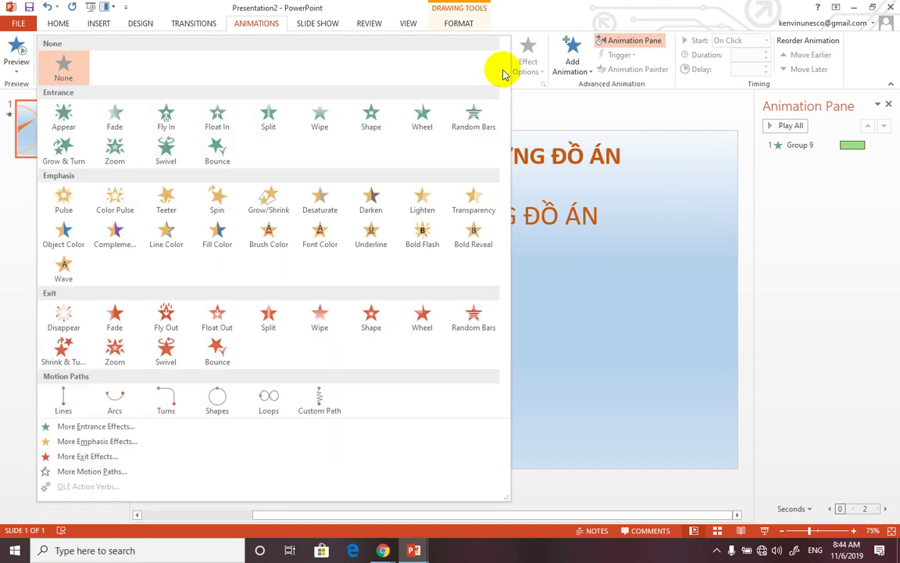
click(421, 116)
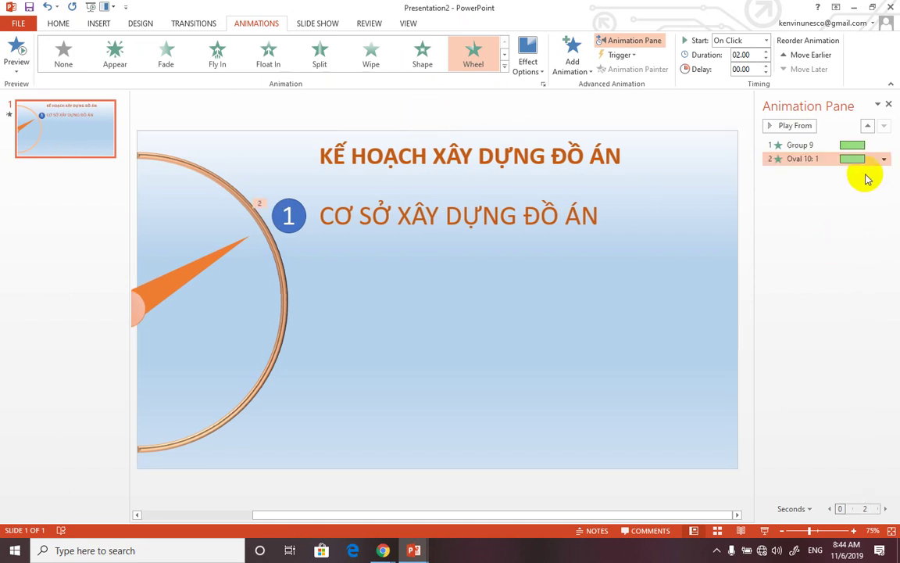
Set the circle's Wheel animation to start After Previous.
click(884, 160)
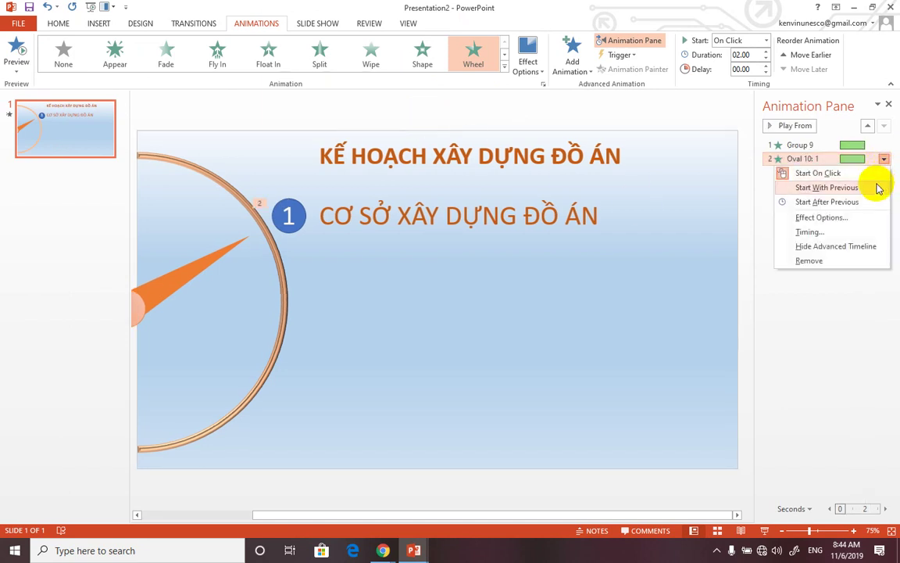
click(802, 208)
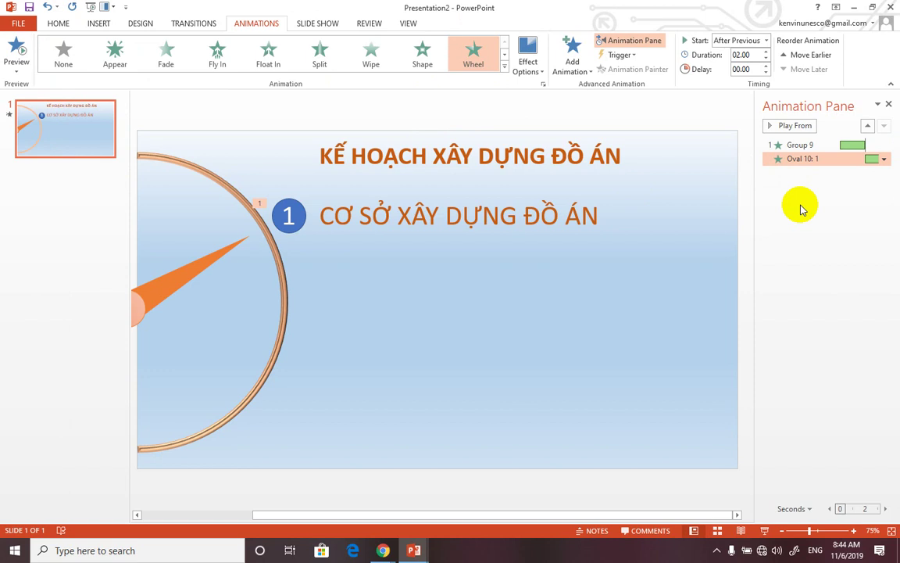
click(884, 158)
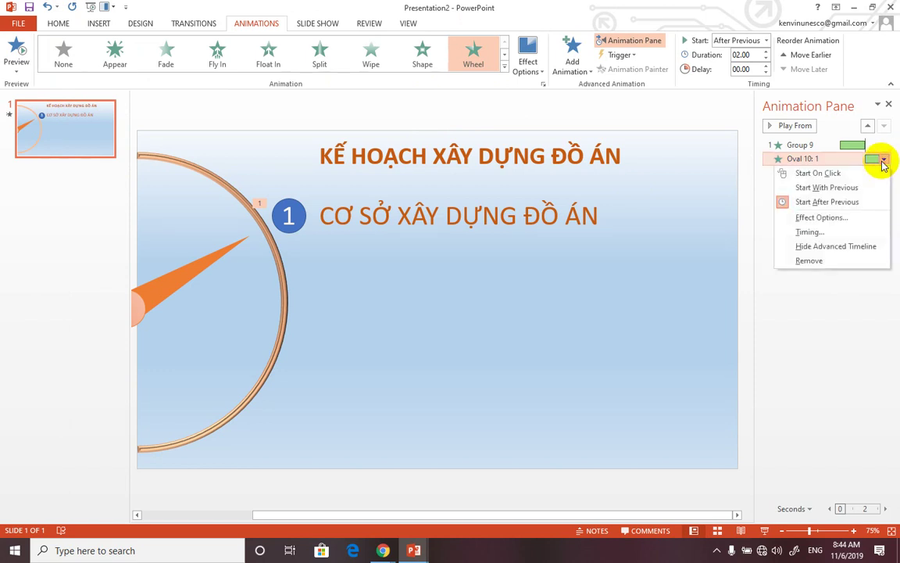
click(829, 205)
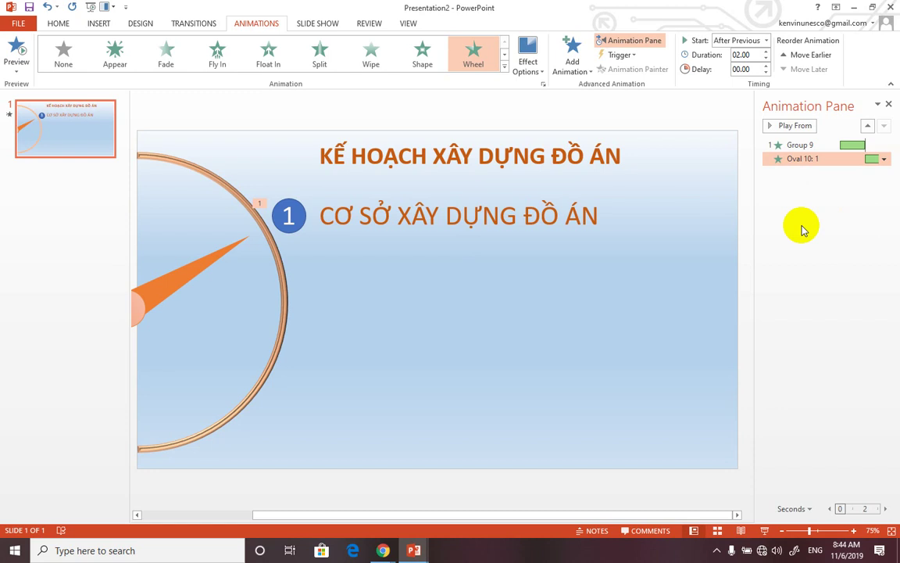
click(371, 216)
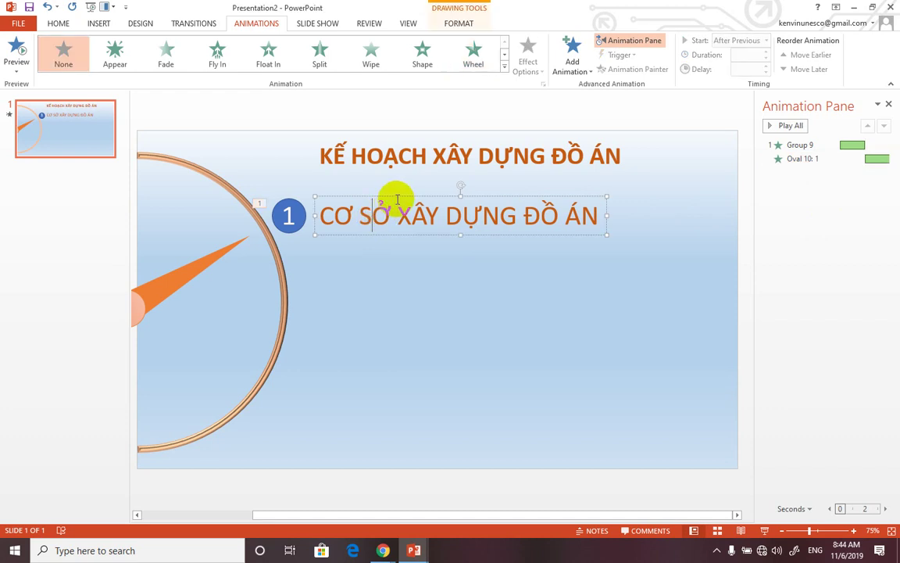
Give the label a Grow & Turn entrance starting After Previous, then widen the Animation Pane.
click(504, 69)
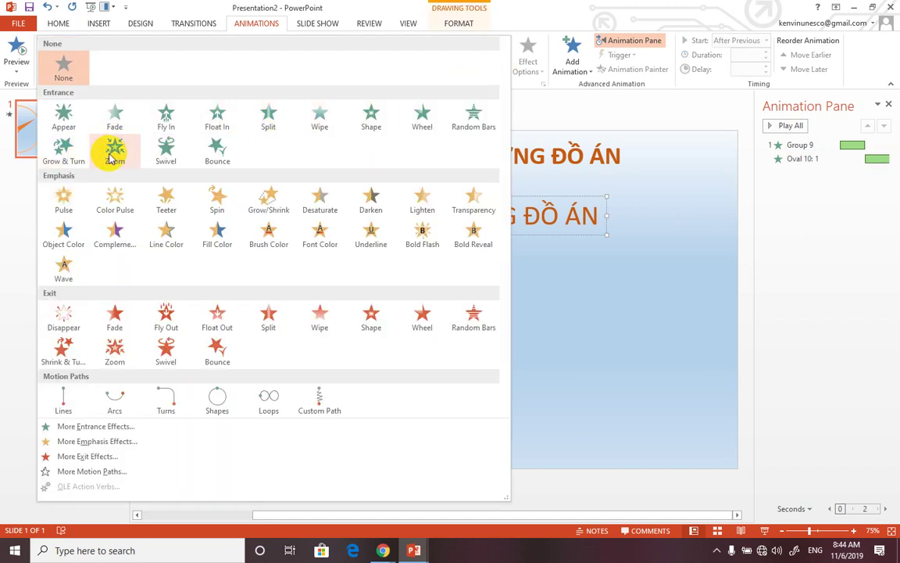
click(62, 150)
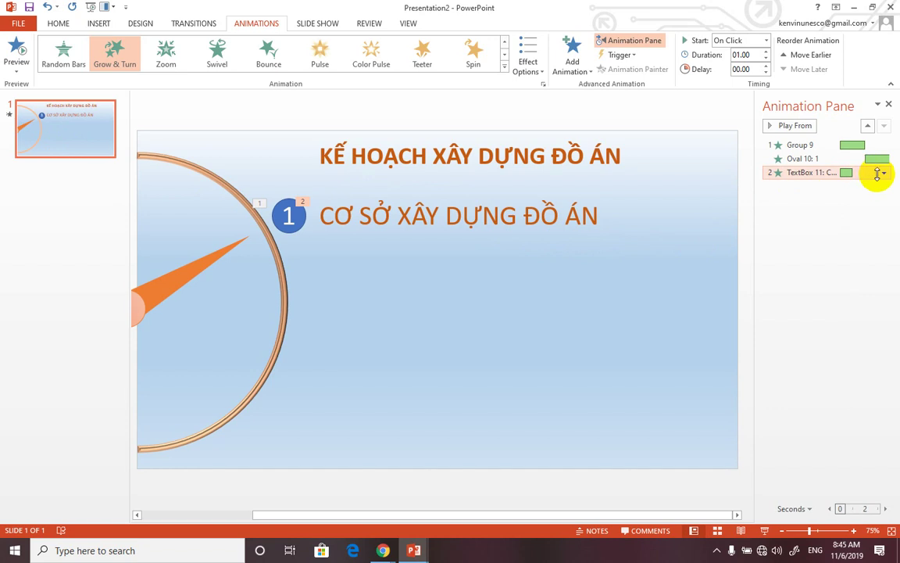
click(883, 173)
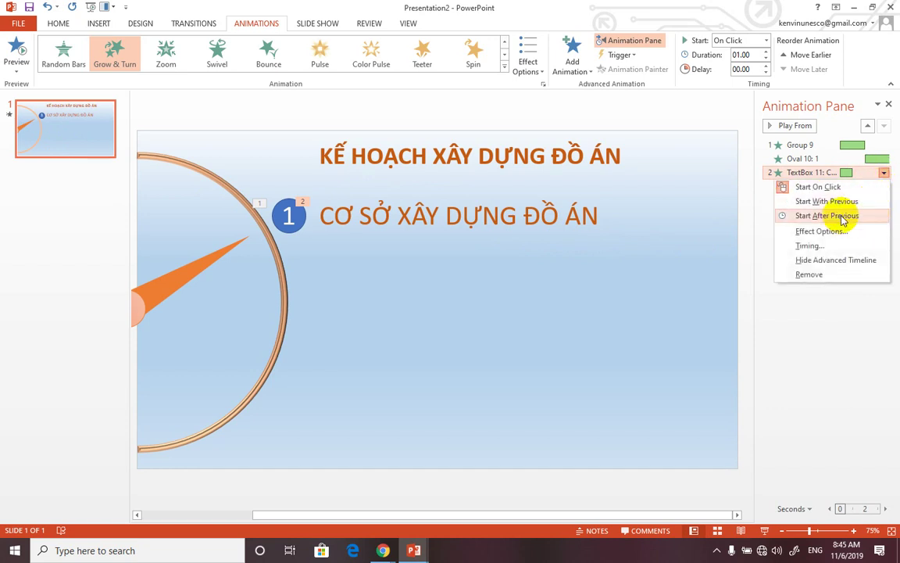
click(809, 216)
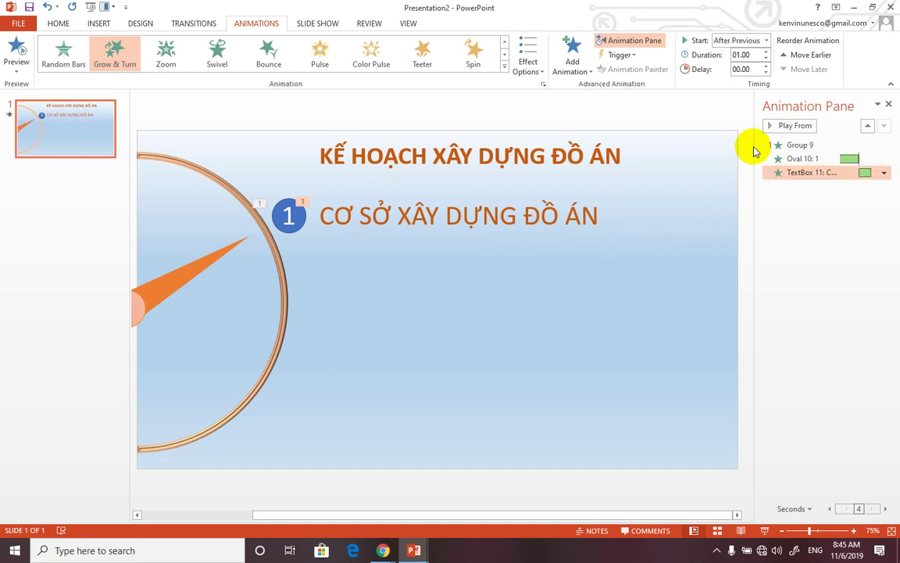
mouse_move(754, 148)
mouse_down()
mouse_move(601, 156)
mouse_move(617, 154)
mouse_up()
mouse_move(741, 173)
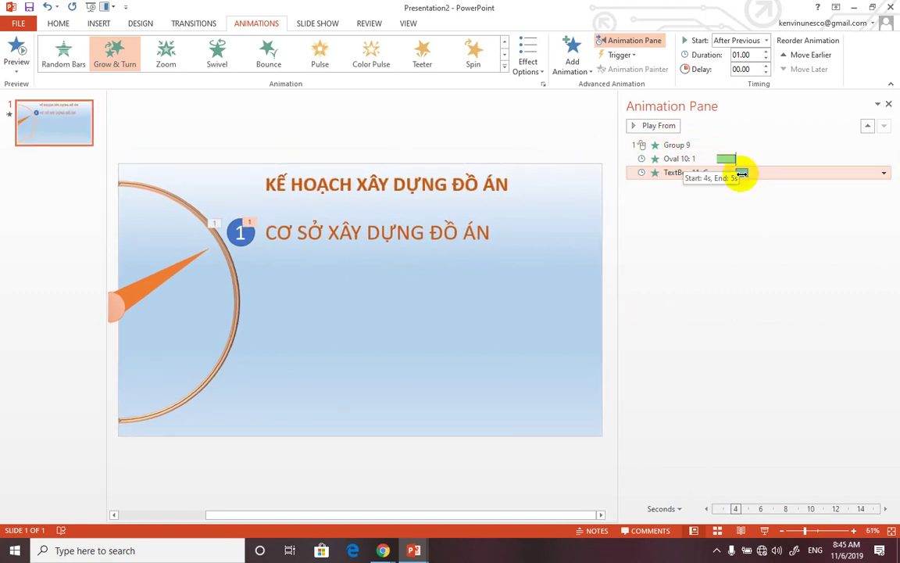
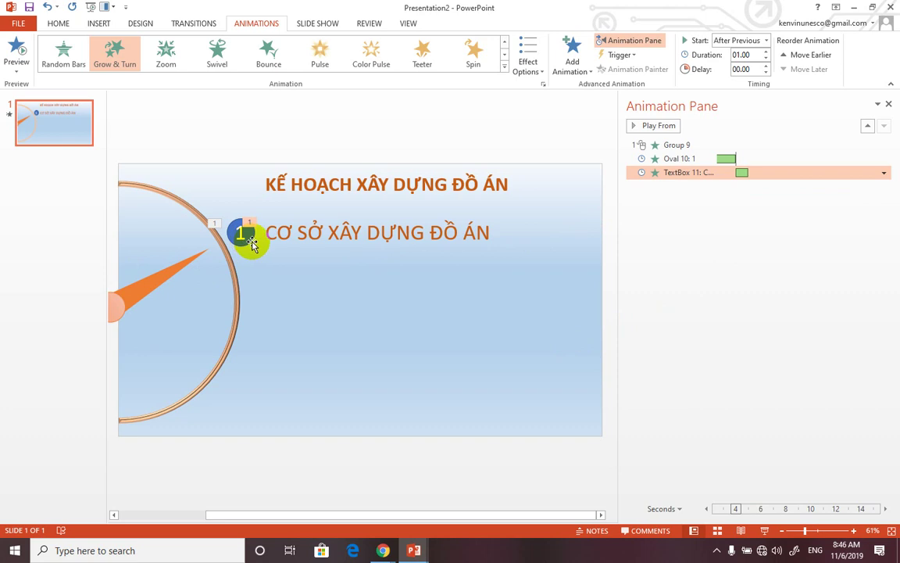
Preview the slide as a full-screen show, then exit back to editing.
click(272, 235)
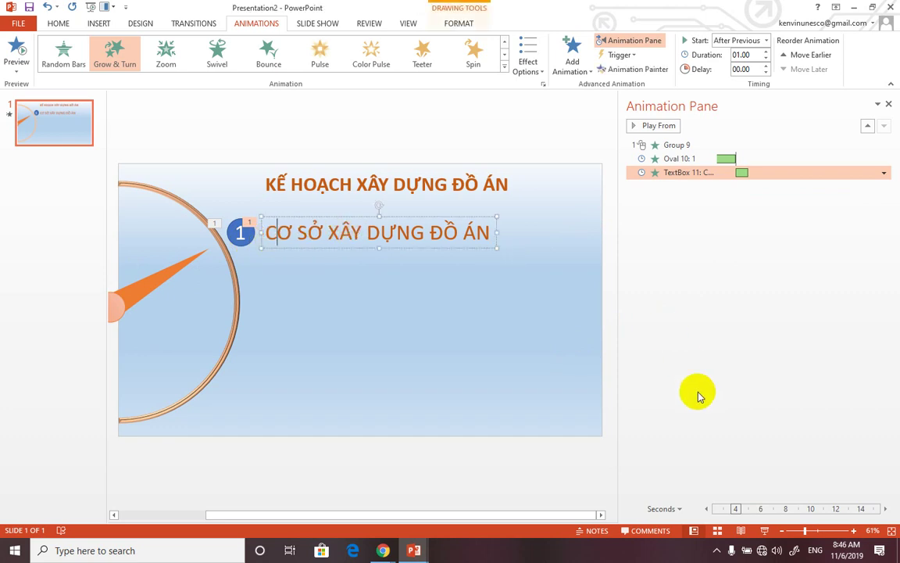
key(F5)
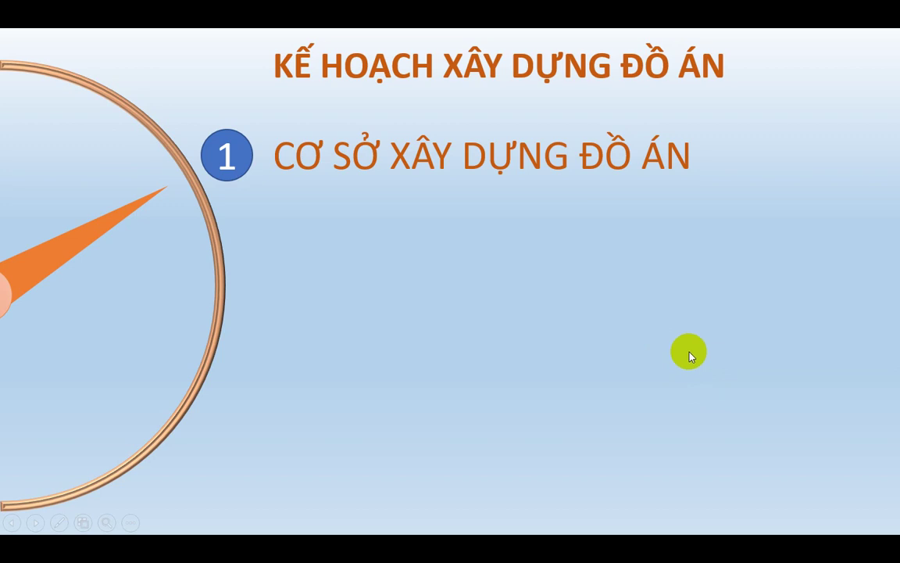
click(533, 322)
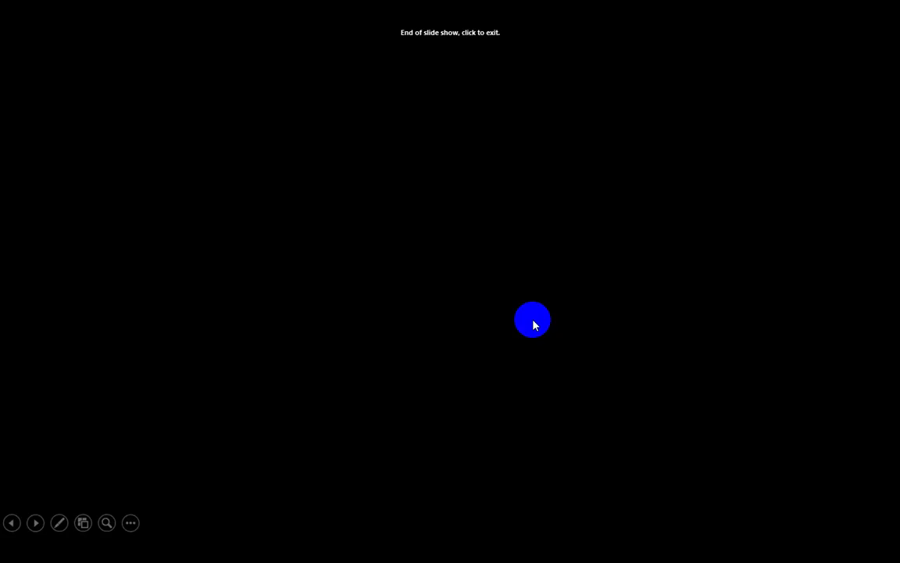
click(533, 322)
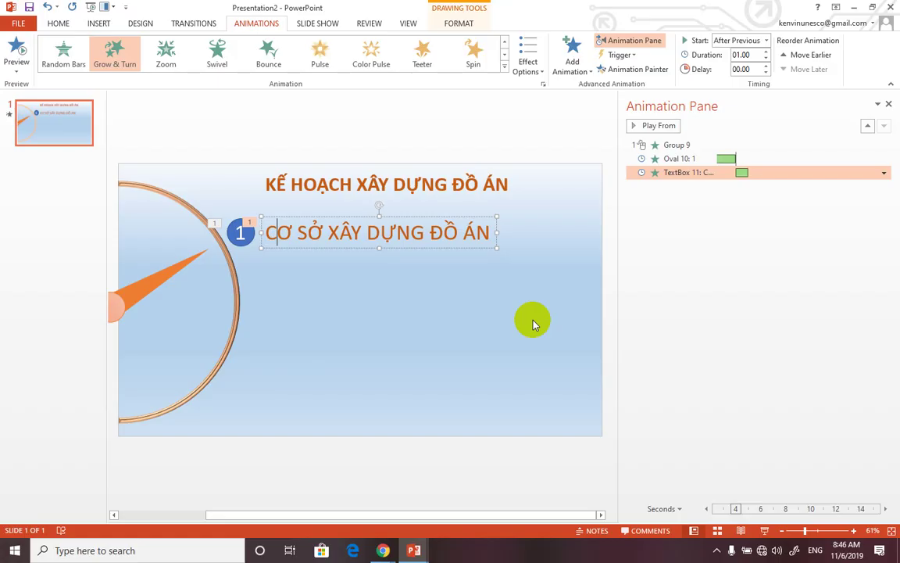
Duplicate the number 1 circle with its text and align the copy just below the first item.
shift+click(243, 235)
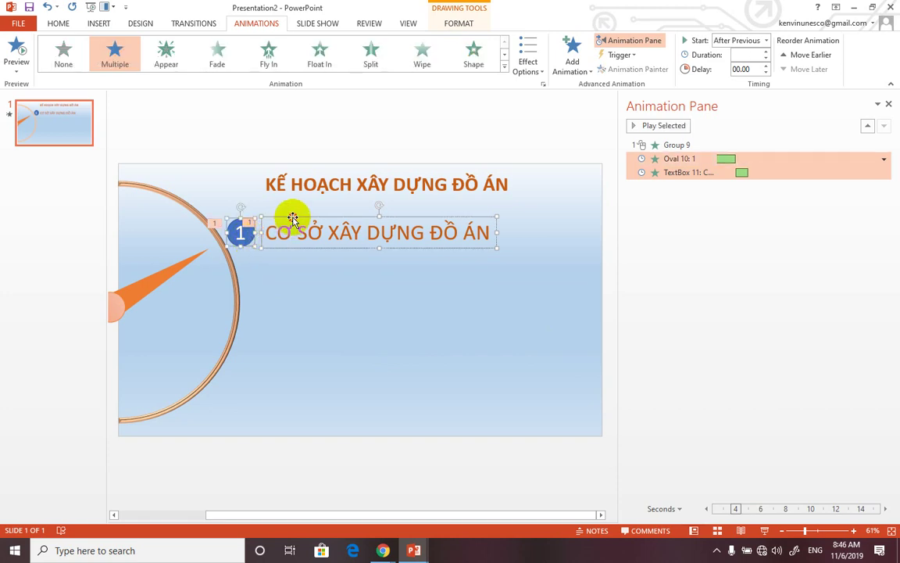
shift+click(293, 220)
shift+click(293, 222)
key(ctrl+d)
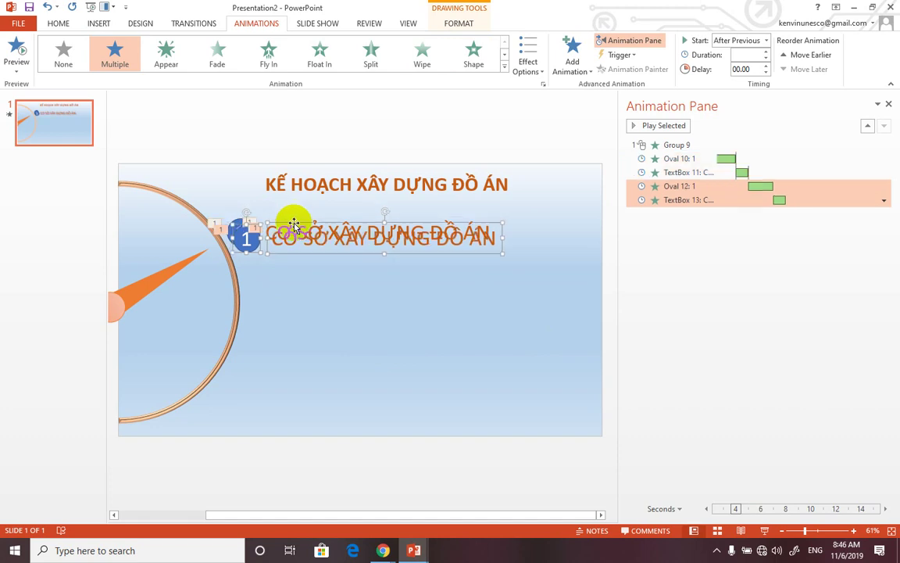
drag(293, 225, 307, 266)
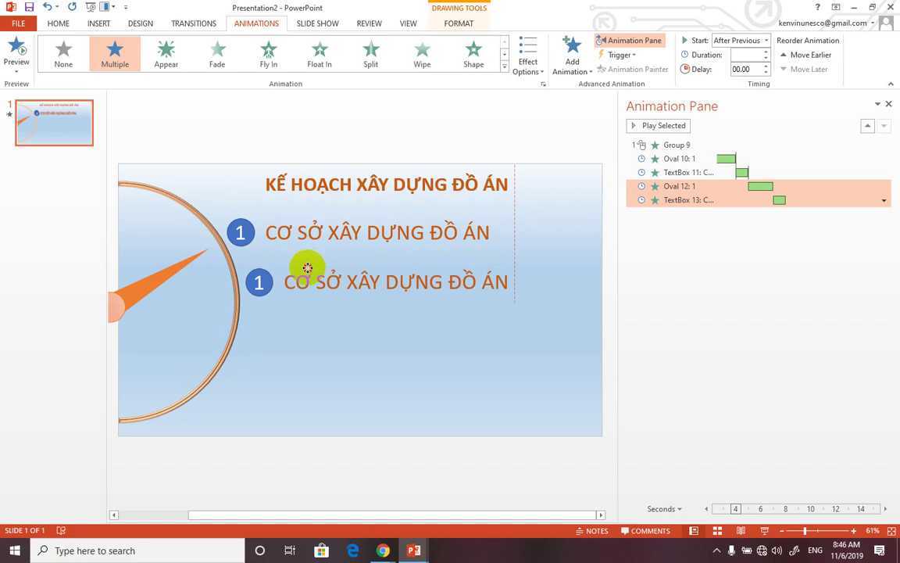
drag(307, 266, 308, 259)
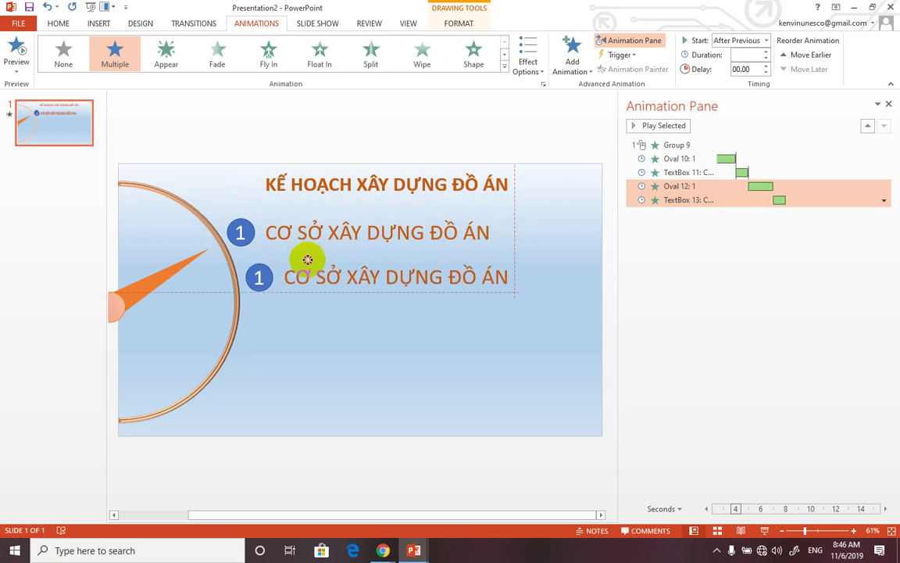
drag(308, 260, 308, 258)
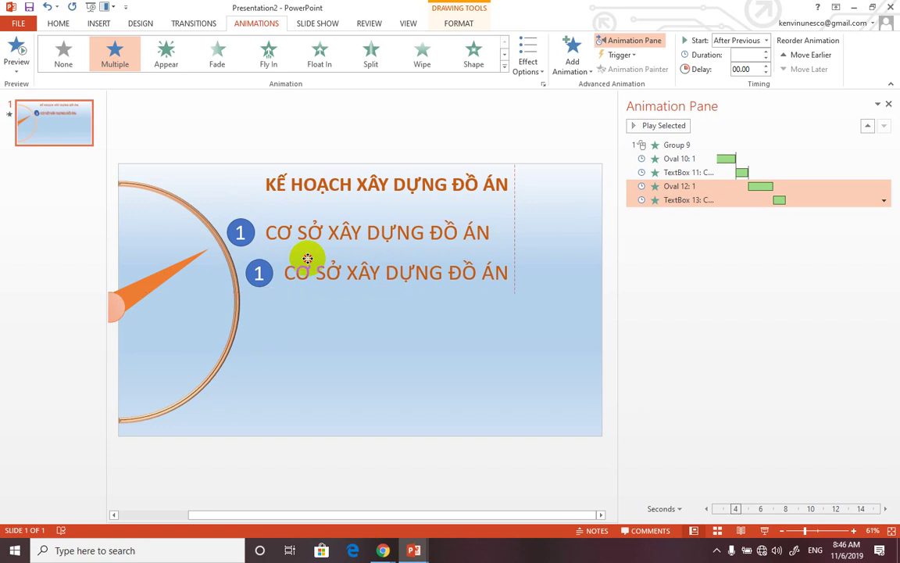
click(258, 271)
text(2)
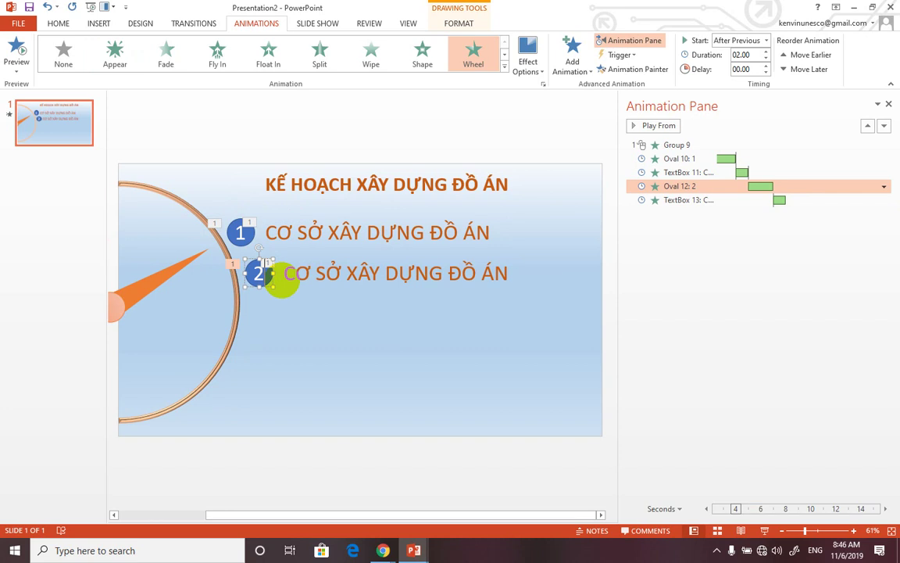
Replace the copied item's old text with 'KẾ HOẠCH XÂY DỰNG MỤC TIÊU' beside the number 2 circle.
triple_click(393, 275)
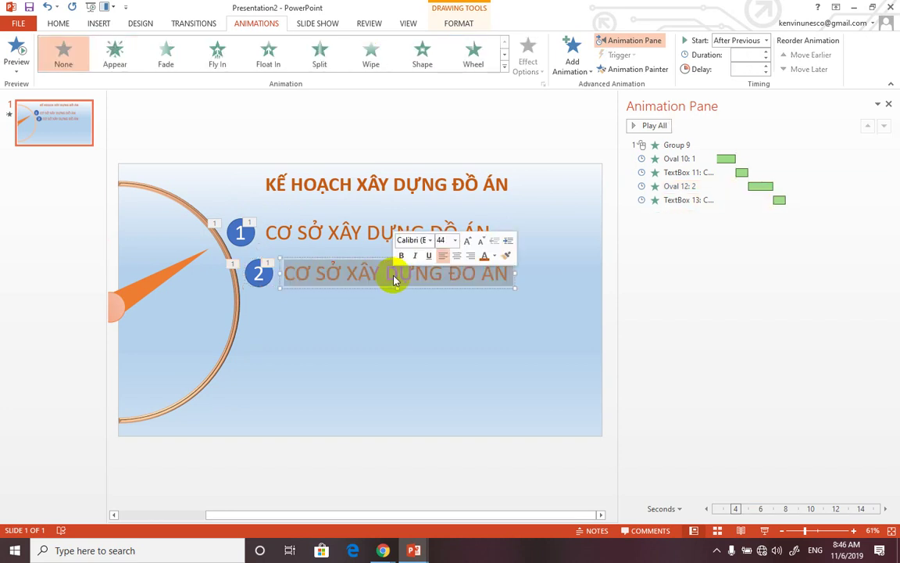
drag(373, 280, 385, 279)
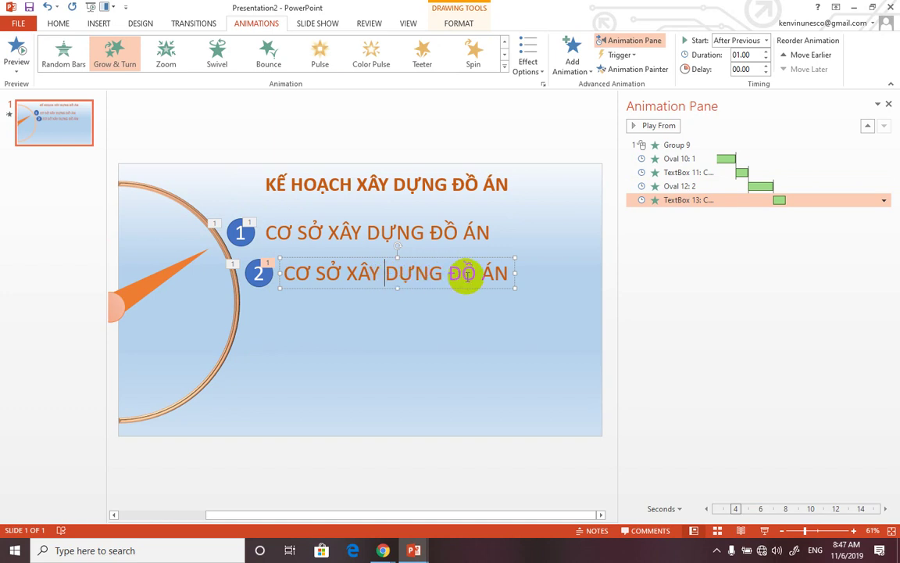
click(510, 272)
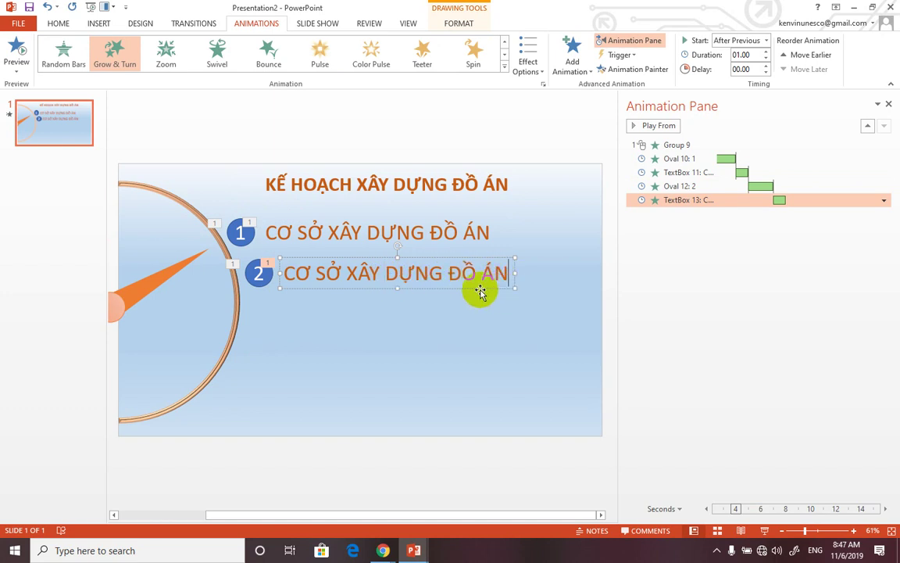
key(BackSpace)
key(BackSpace)
key(BackSpace)
key(BackSpace)
key(BackSpace)
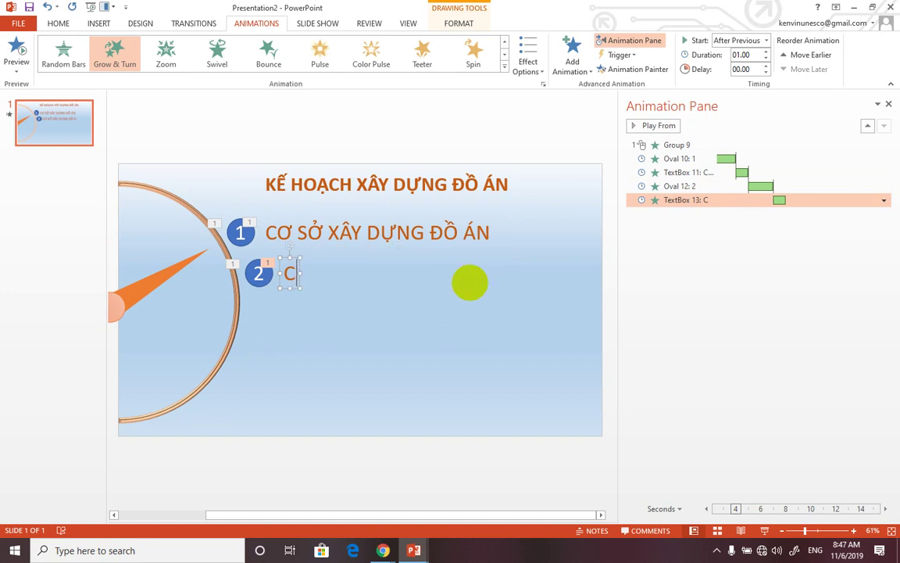
key(BackSpace)
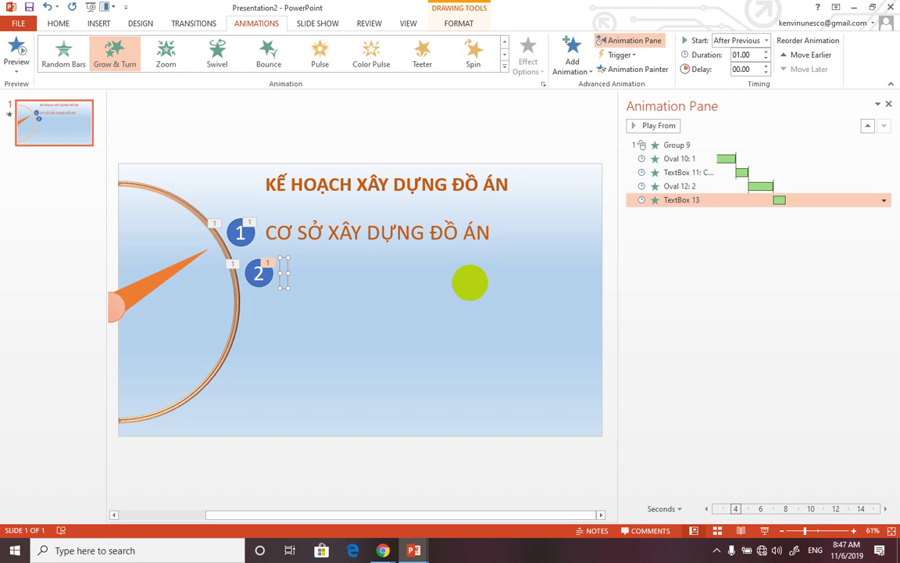
text(KÊs)
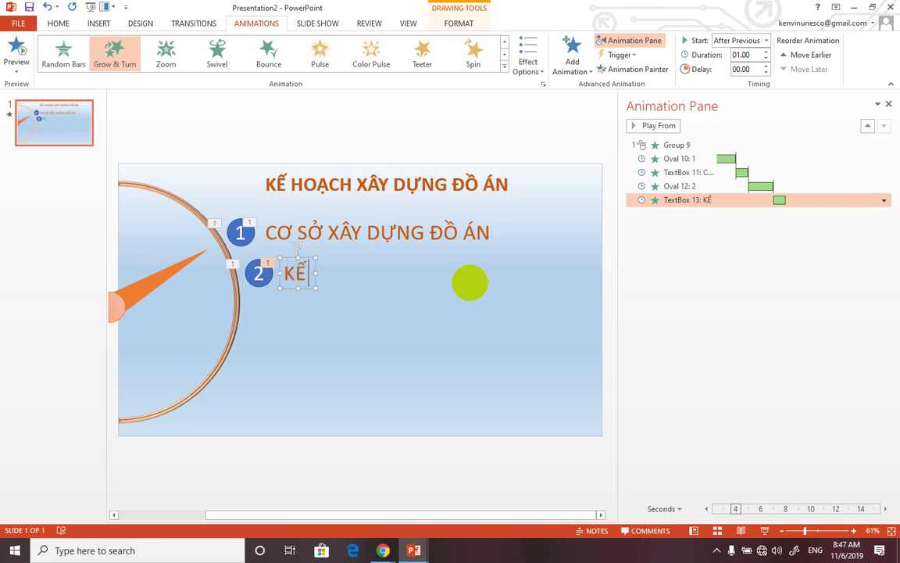
text( HOACH)
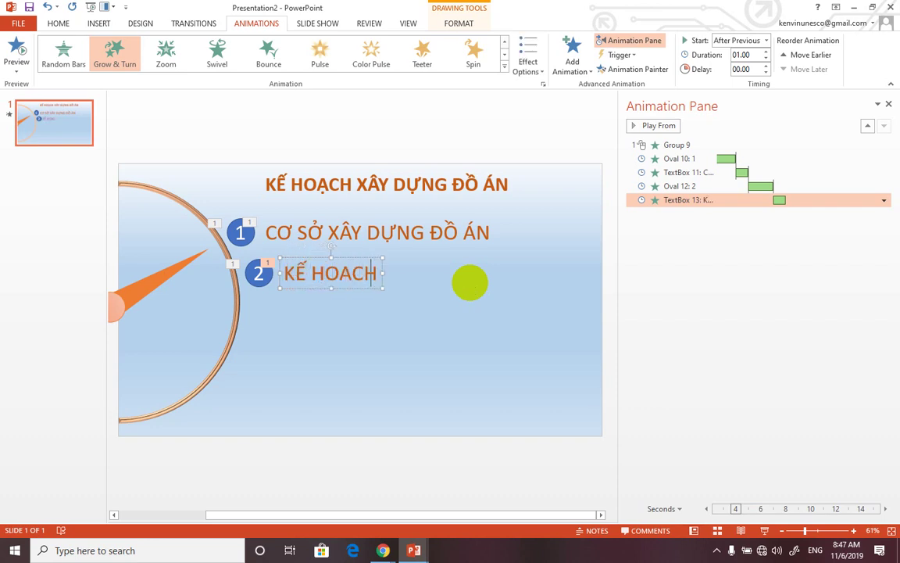
text(j X)
text(Â)
key(BackSpace)
key(BackSpace)
text(XÂY)
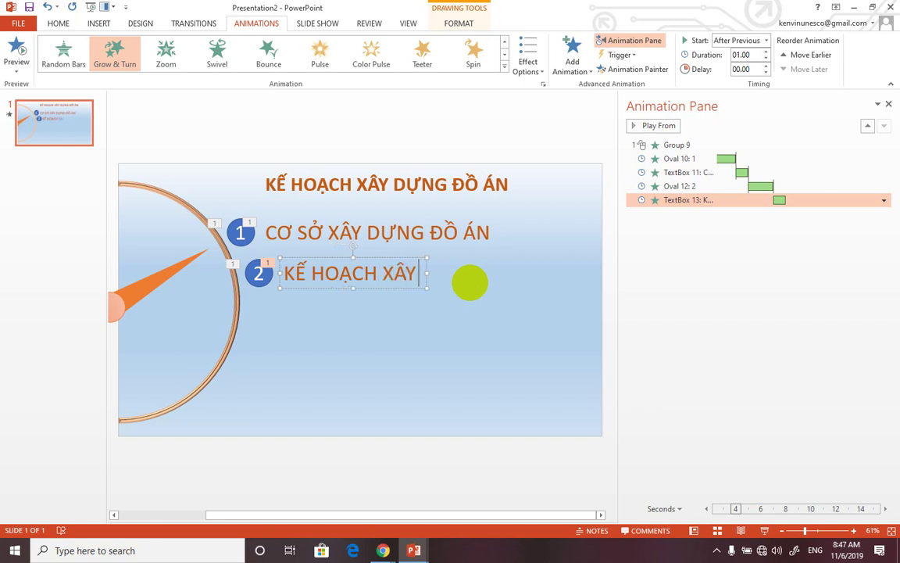
text( DỰNG)
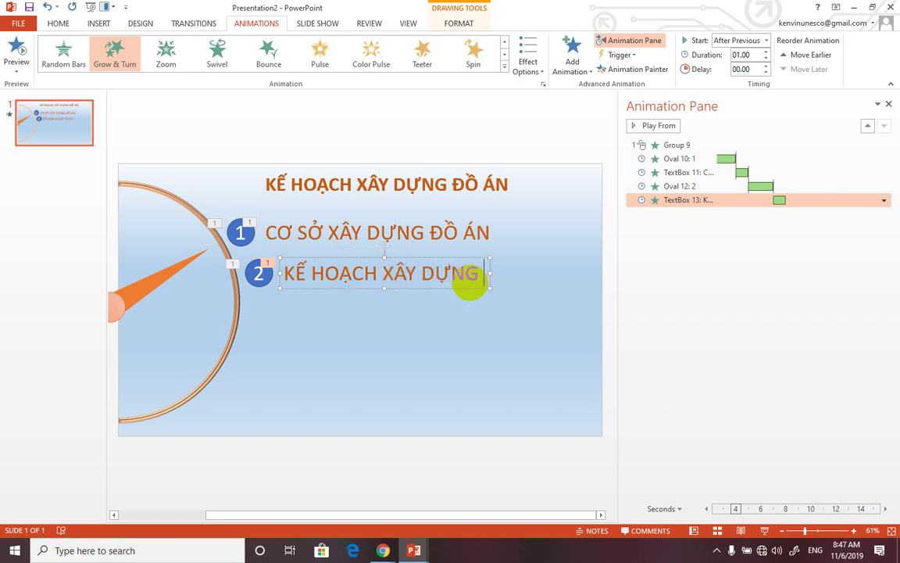
text( MỤC T)
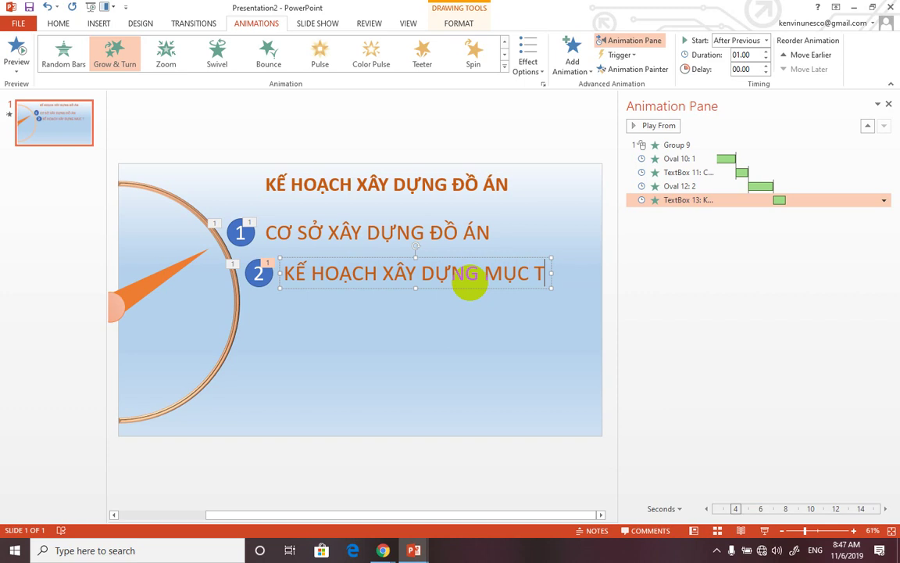
text(IÊU)
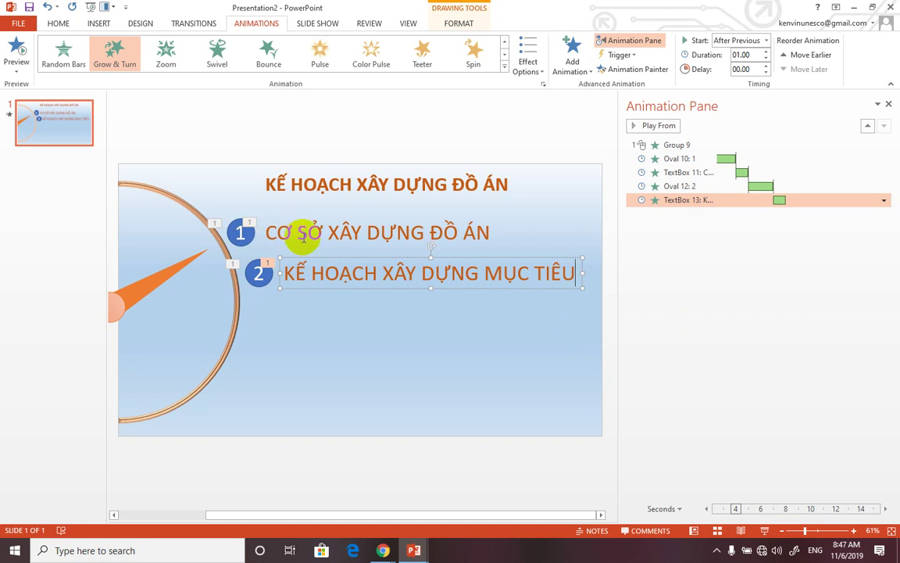
click(259, 273)
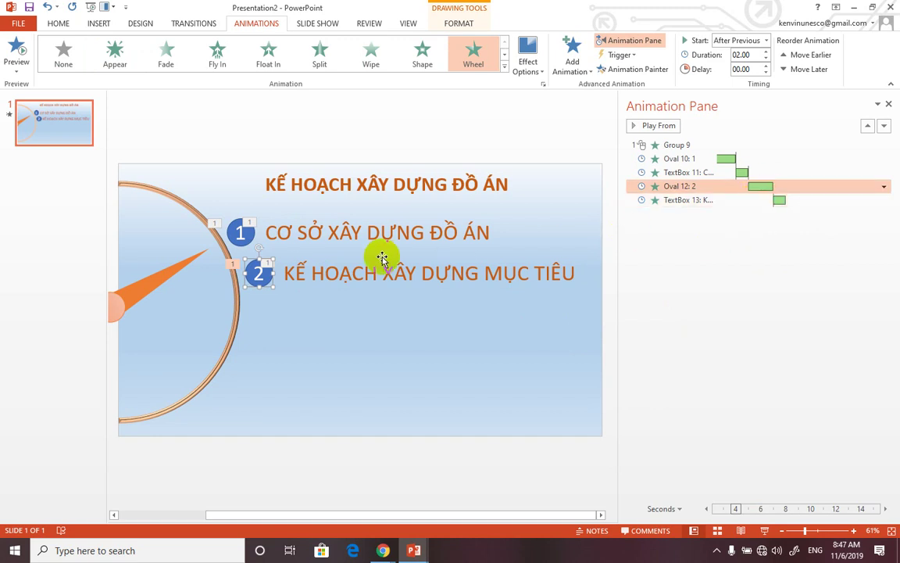
Try grouping circle 2 with its text, then narrow the Animation Pane to enlarge the slide.
shift+click(348, 273)
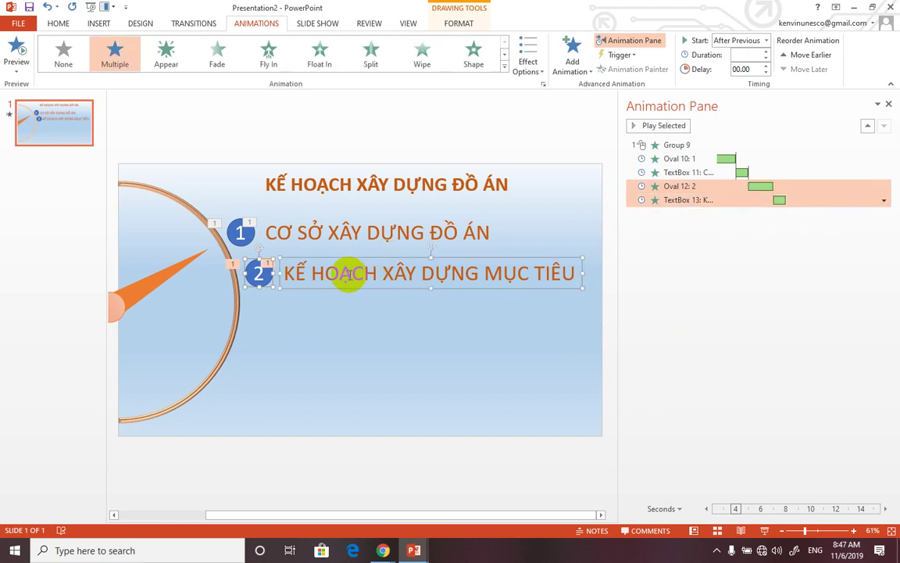
right_click(268, 277)
mouse_move(300, 350)
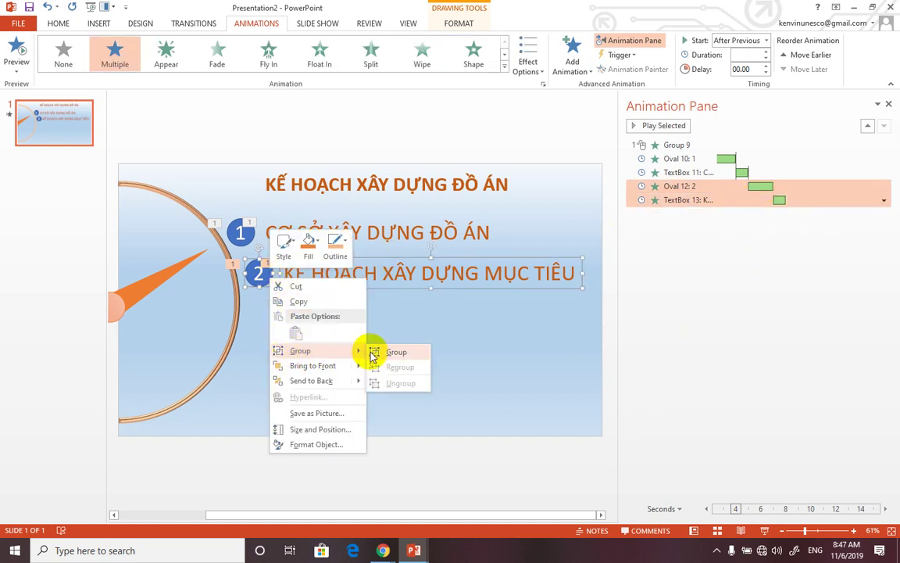
click(397, 353)
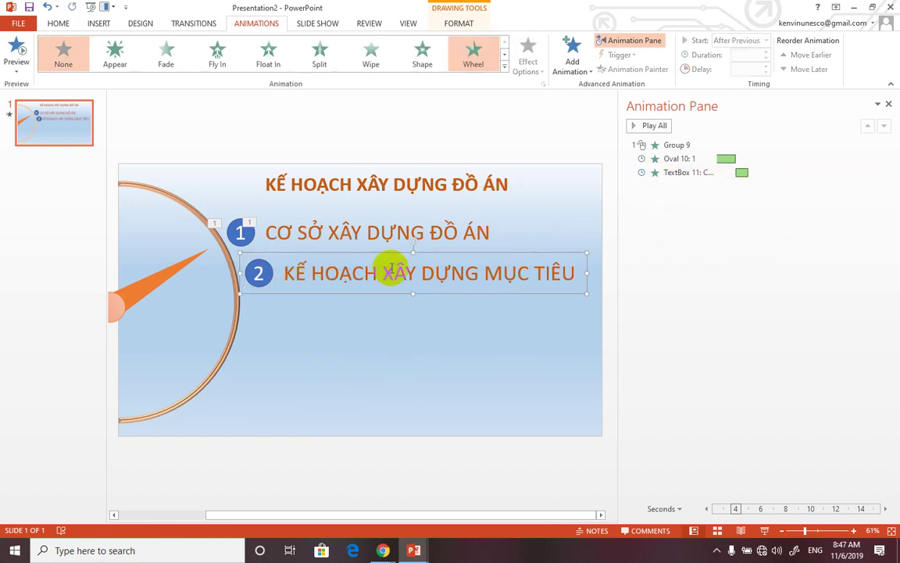
click(263, 278)
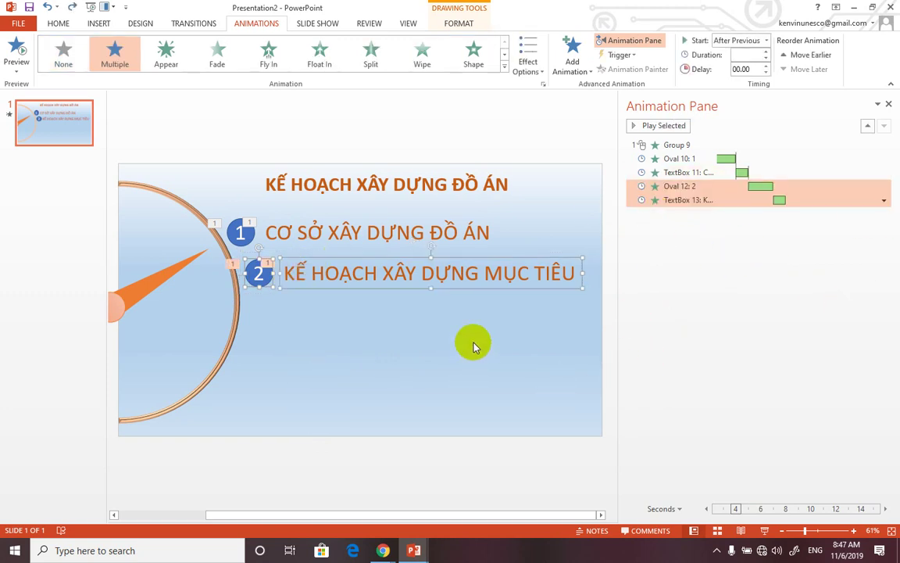
click(427, 306)
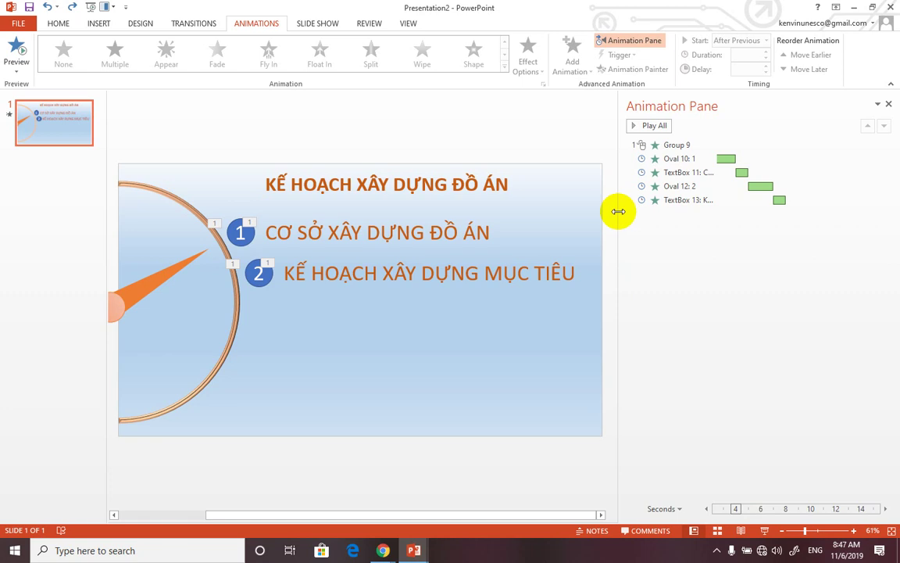
mouse_move(618, 211)
mouse_down()
mouse_move(711, 215)
mouse_move(690, 215)
mouse_up()
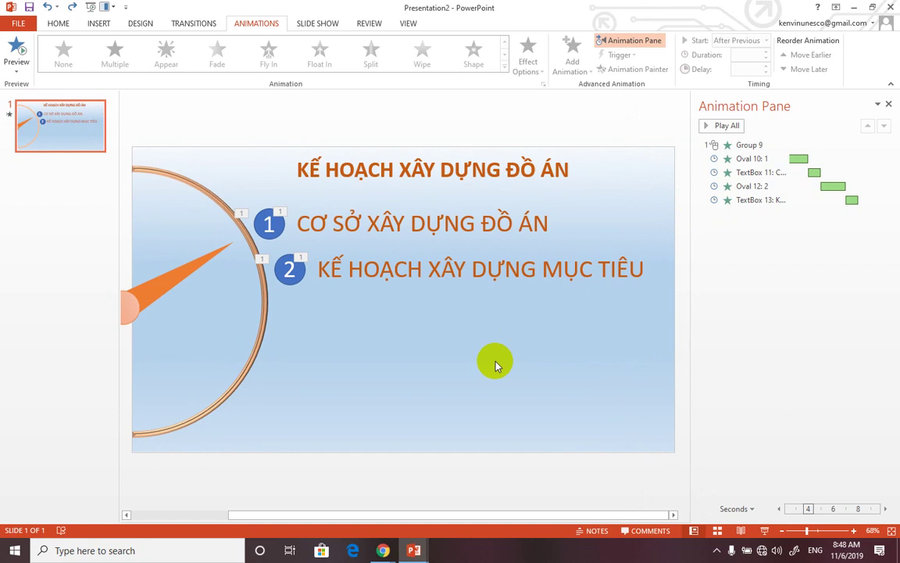
Apply a Spin emphasis animation to the dial's orange needle group.
click(167, 277)
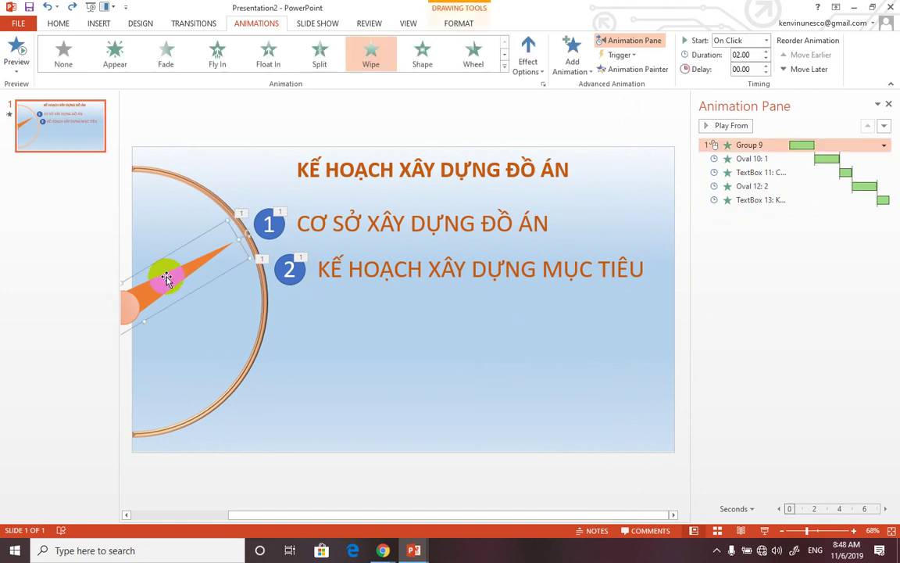
click(585, 76)
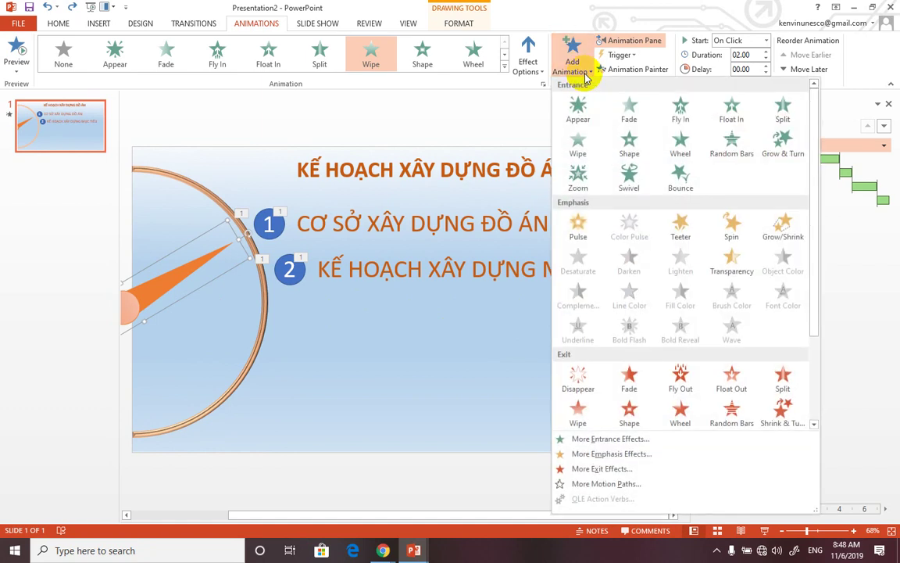
click(730, 235)
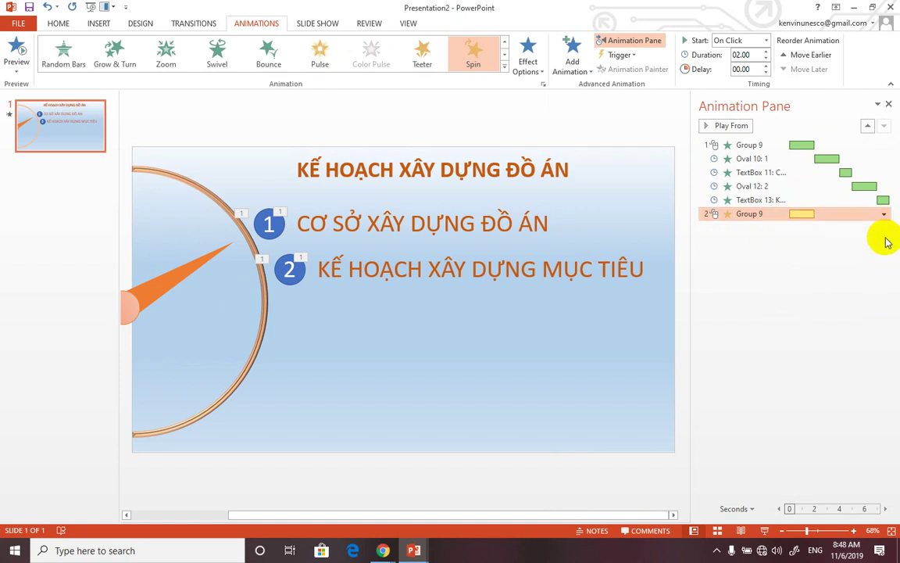
click(884, 214)
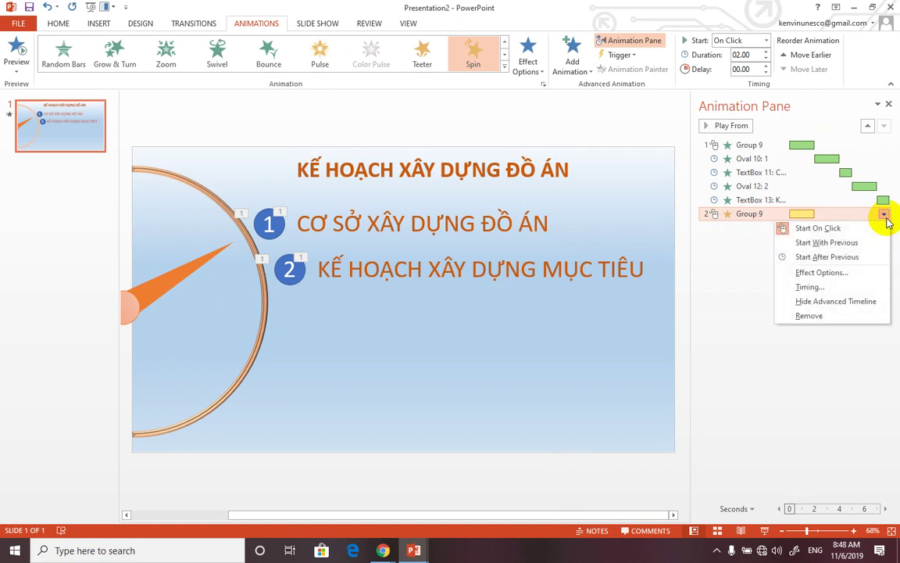
Set the needle's Spin to a custom 25° with a 0.2 s smooth start and 0.18 s smooth end.
click(807, 274)
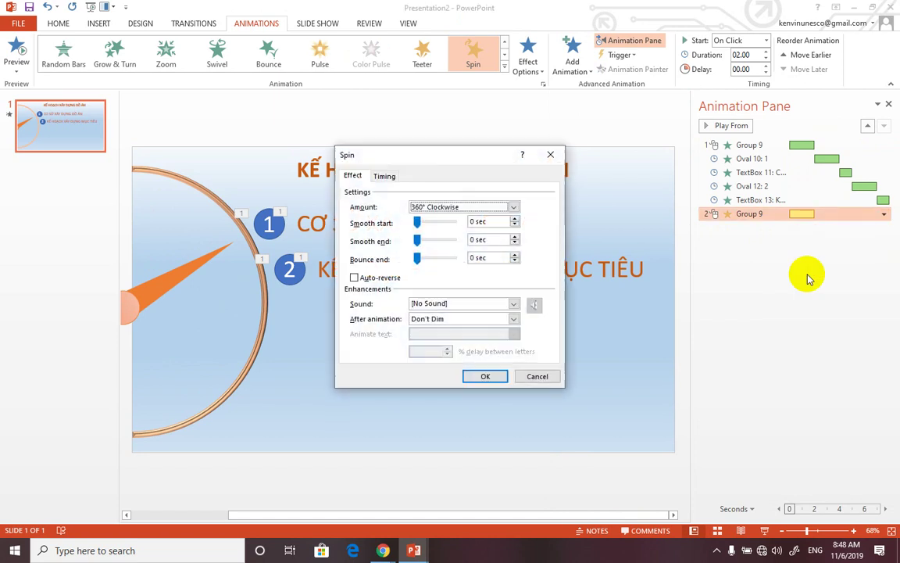
click(513, 210)
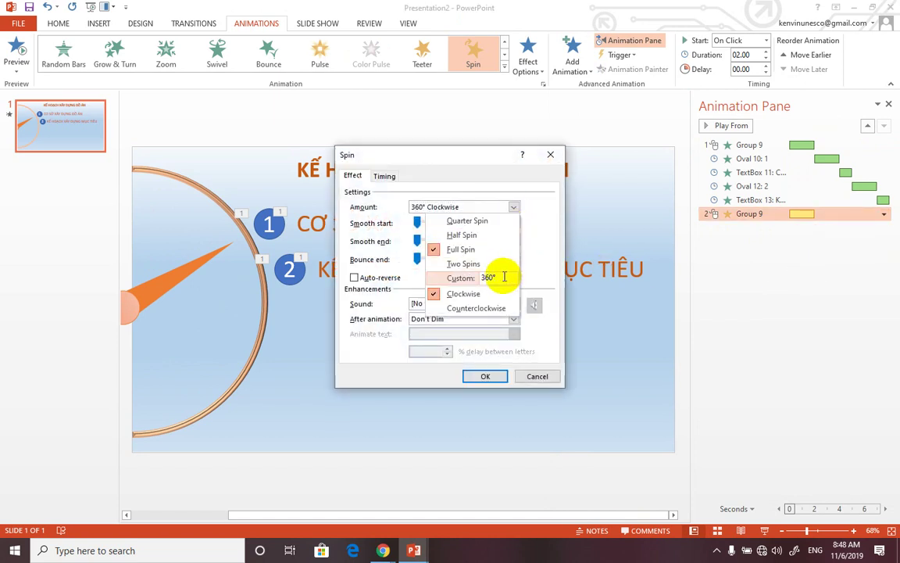
click(490, 278)
text(25)
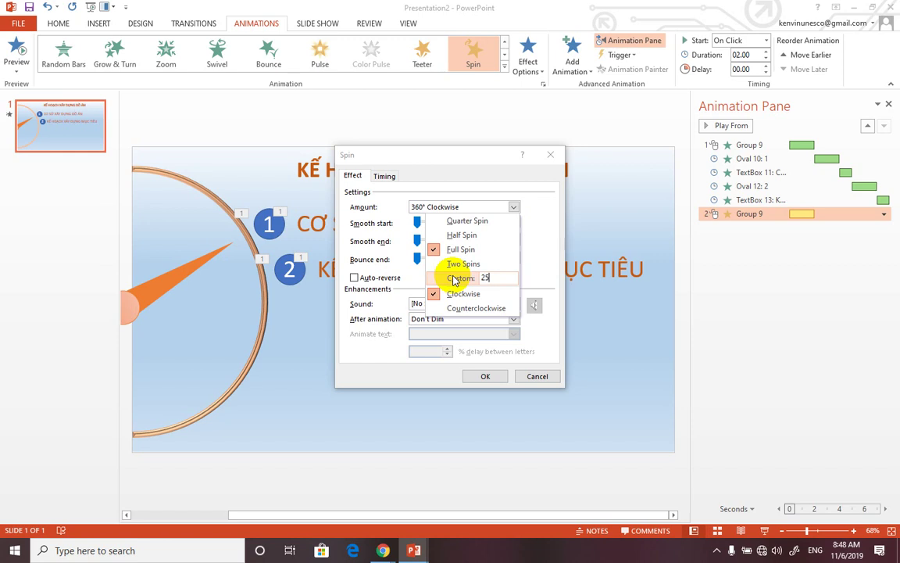
click(454, 279)
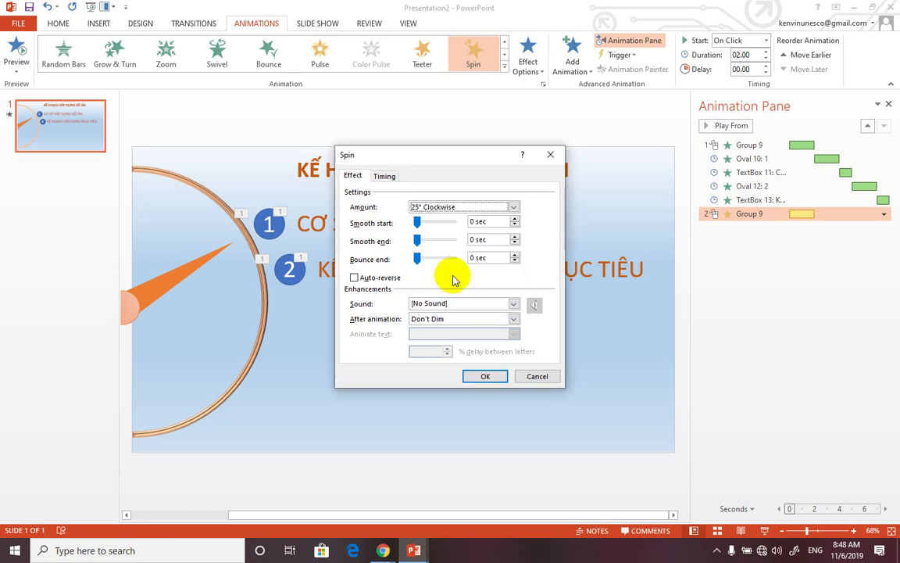
drag(416, 223, 421, 245)
click(417, 241)
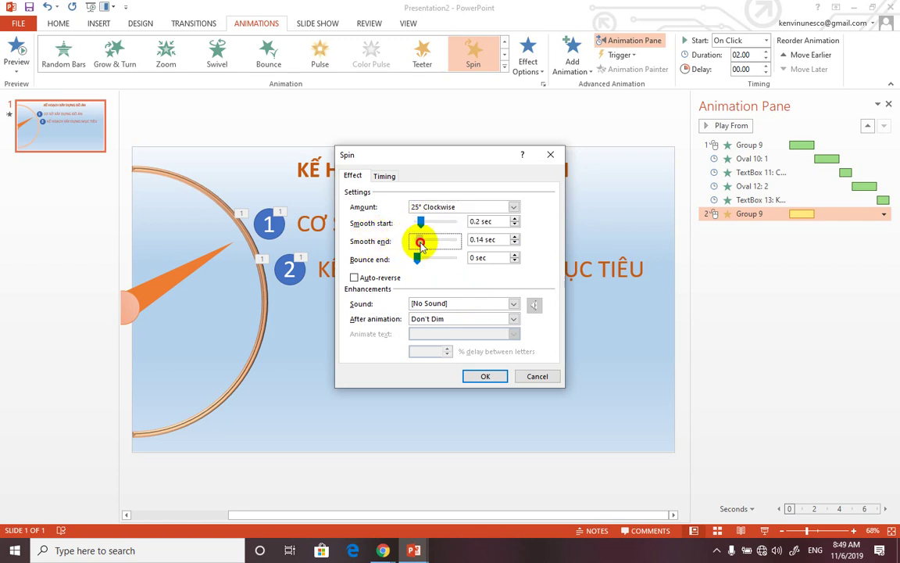
click(483, 378)
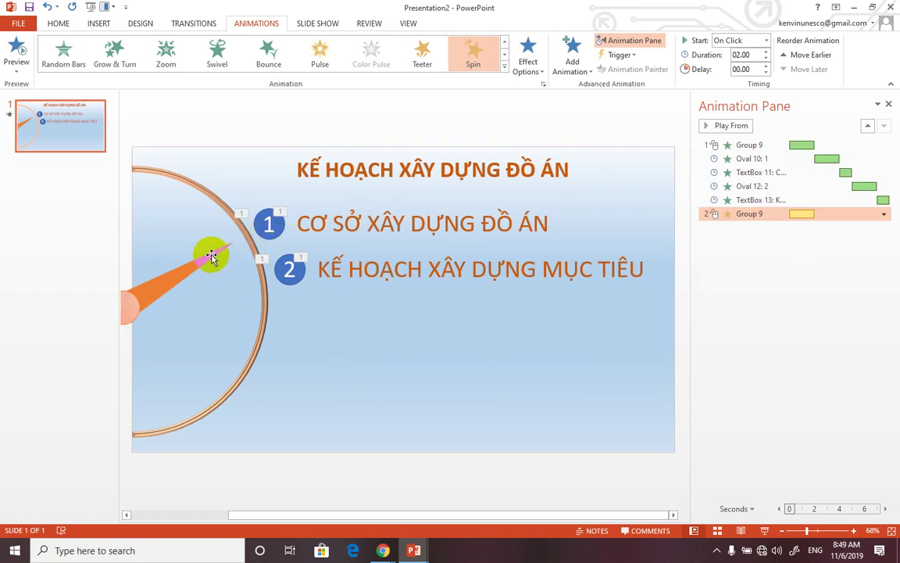
Reduce the Spin's custom amount to 22°, then to 20° clockwise.
click(883, 214)
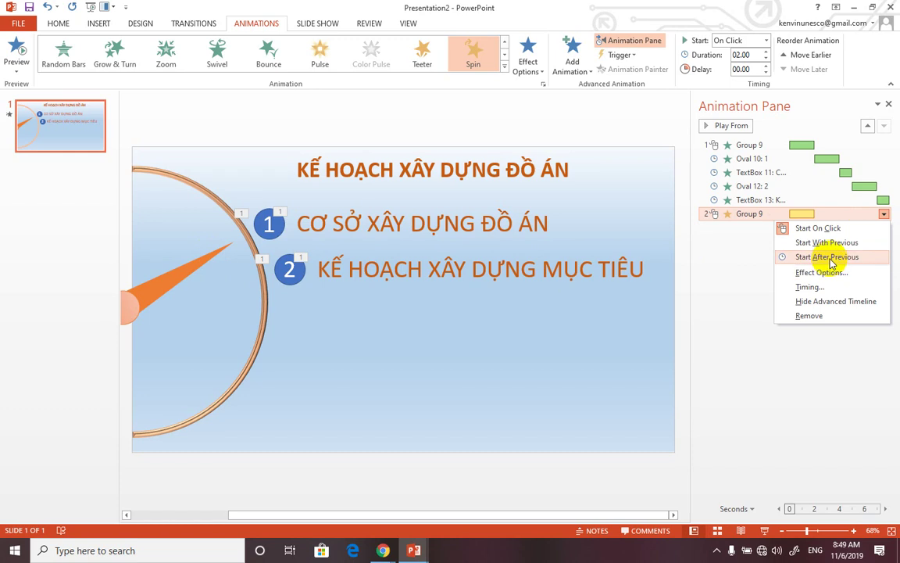
click(820, 271)
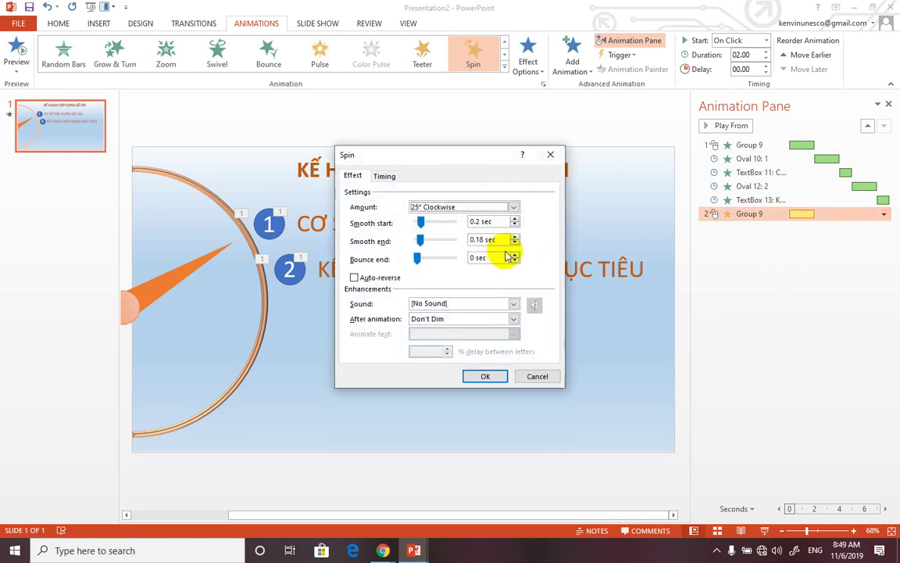
click(514, 206)
text(22)
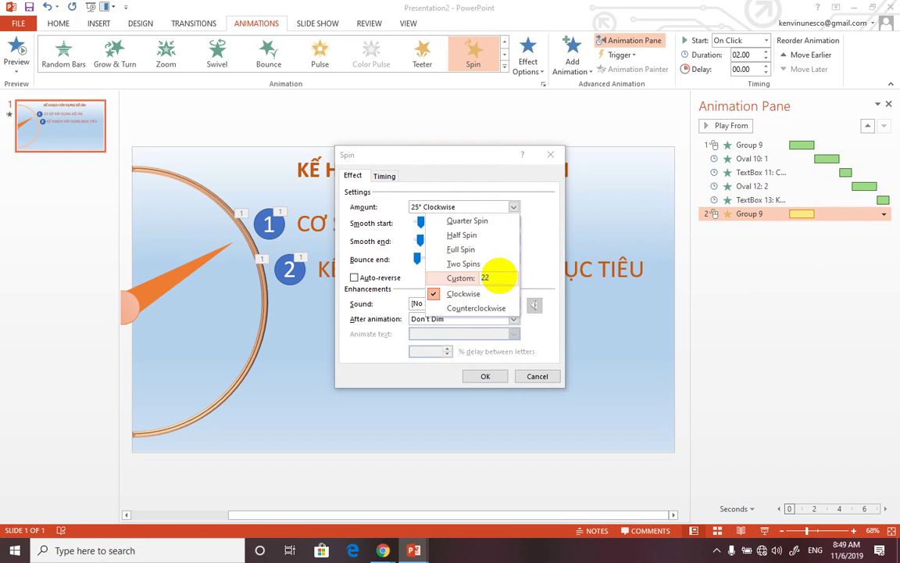
key(Return)
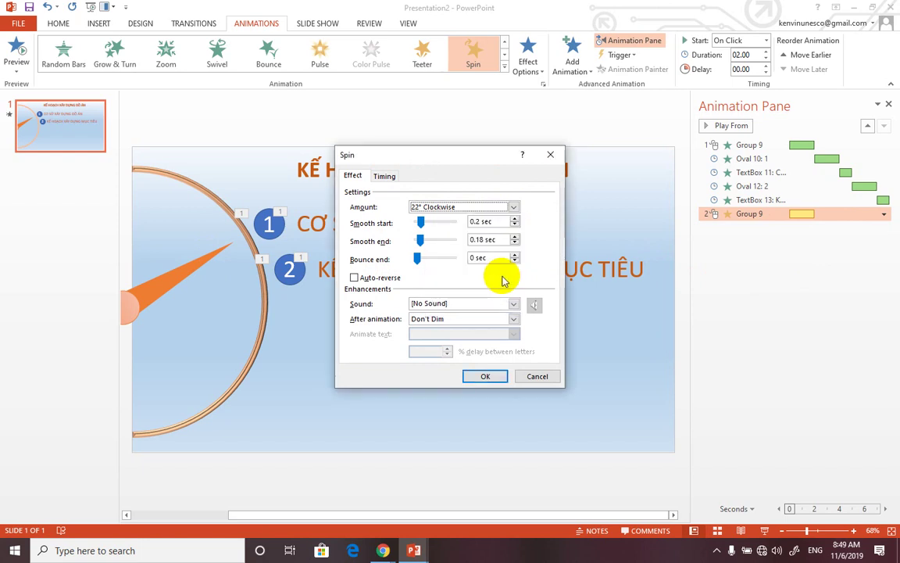
click(499, 376)
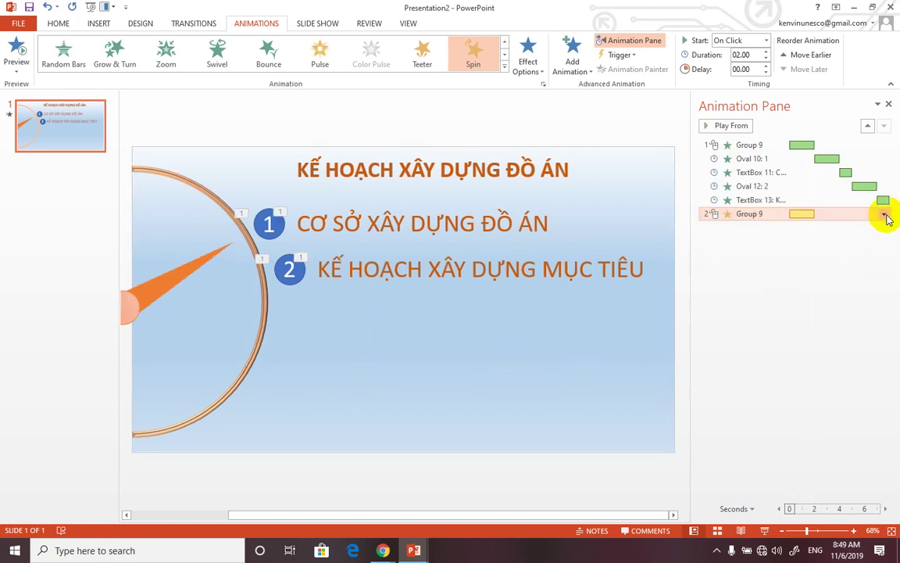
click(884, 213)
click(836, 273)
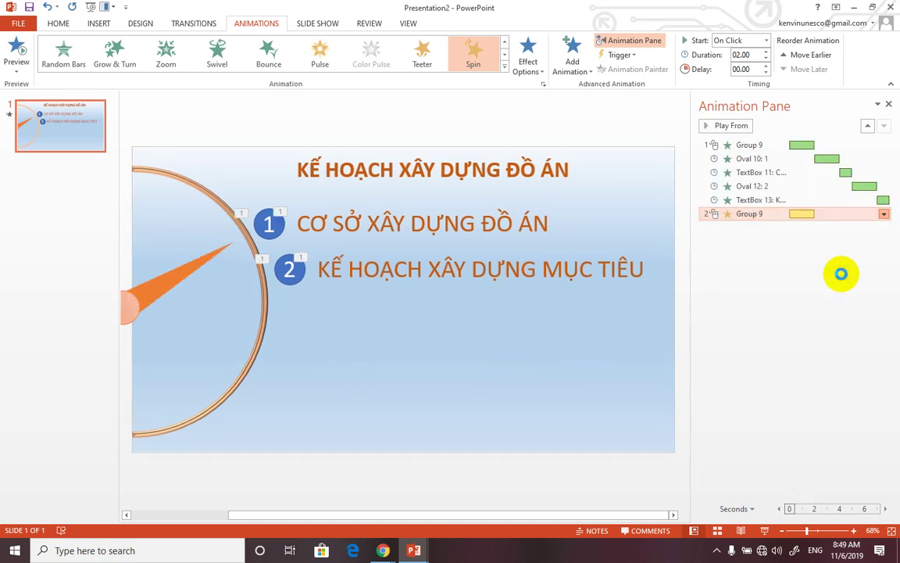
click(513, 206)
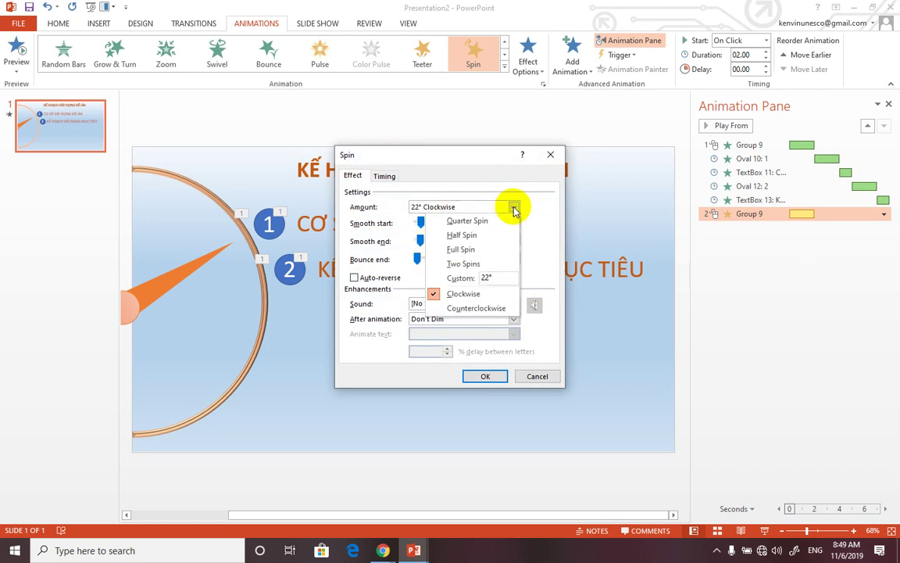
click(490, 275)
text(20)
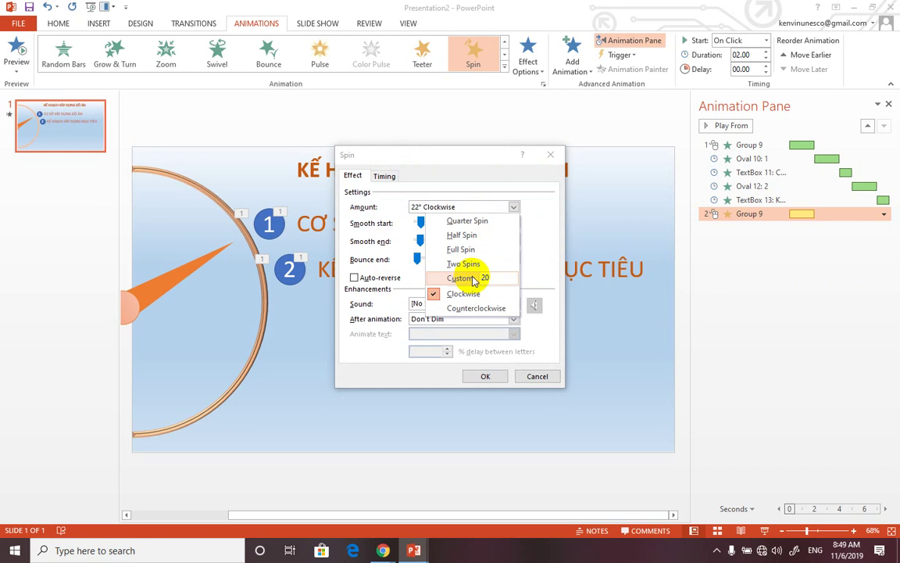
key(Return)
click(487, 377)
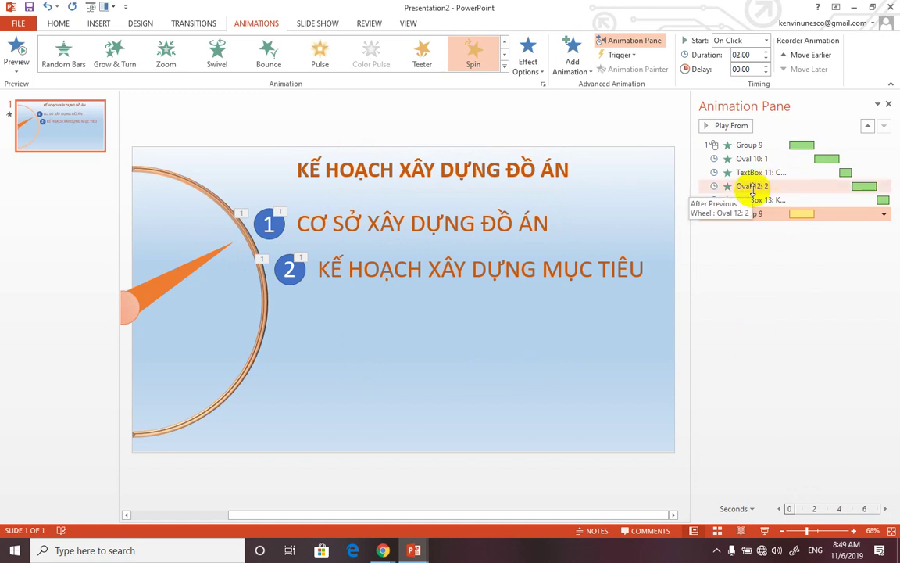
Set the needle group's Spin to start After Previous instead of On Click.
click(343, 268)
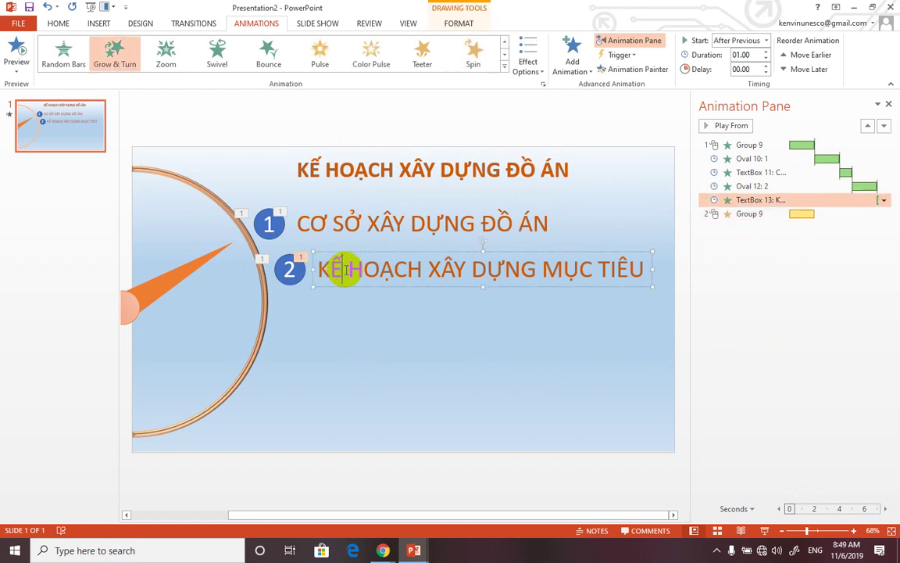
click(298, 271)
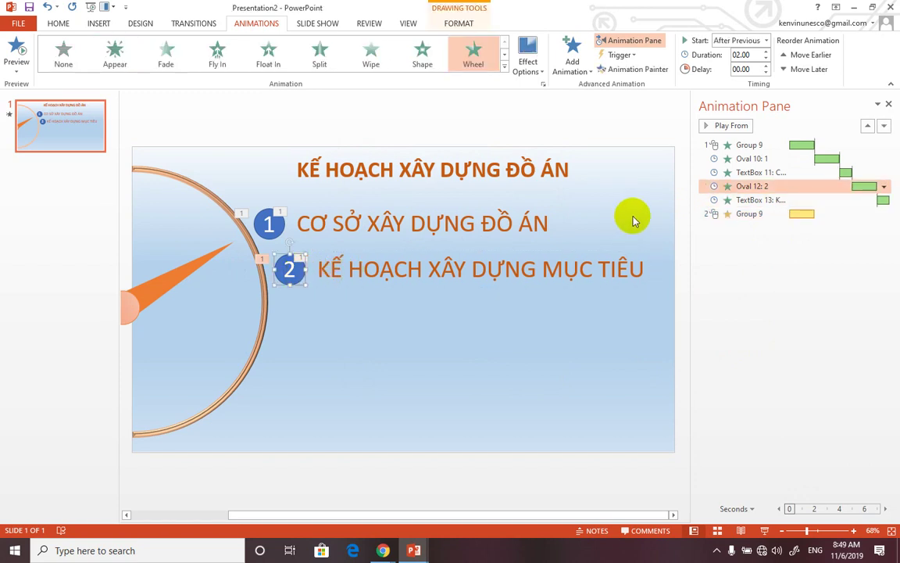
click(751, 201)
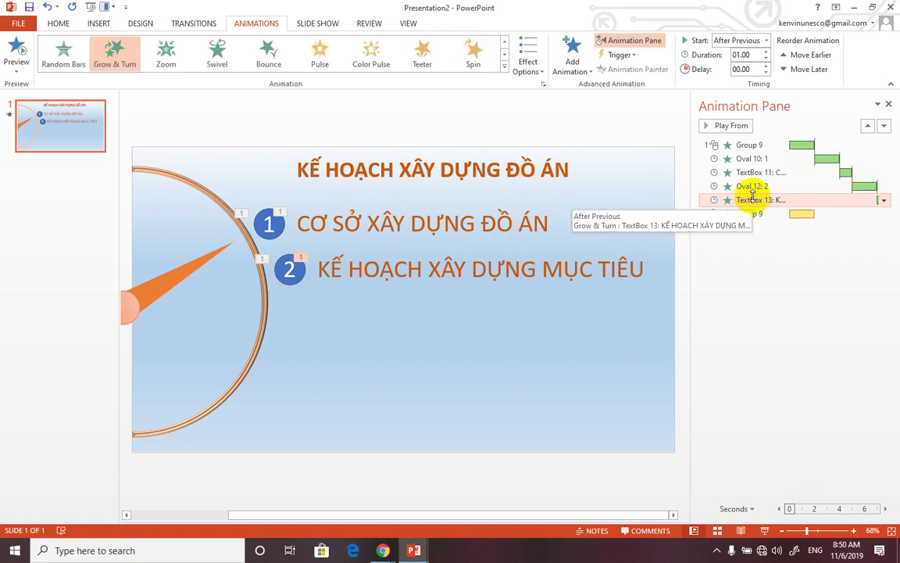
click(748, 187)
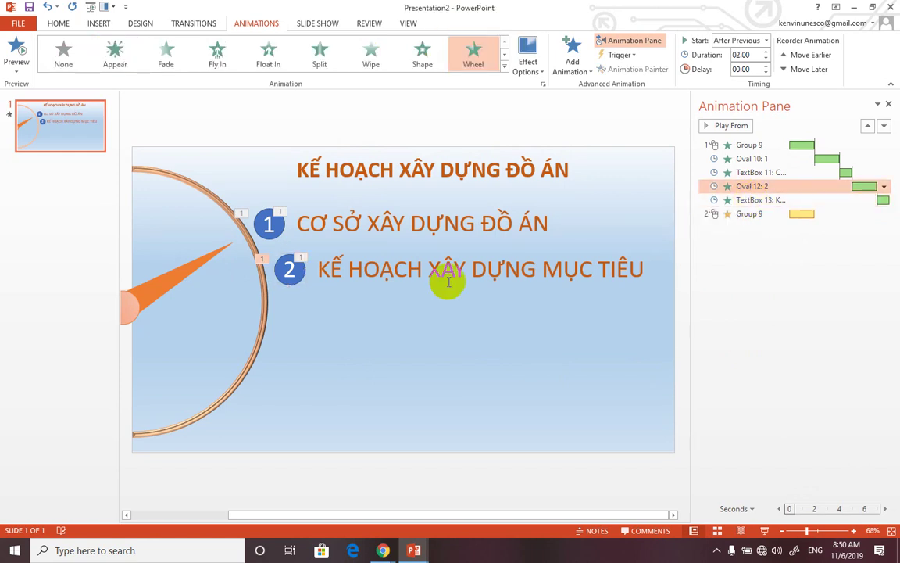
click(880, 214)
click(883, 215)
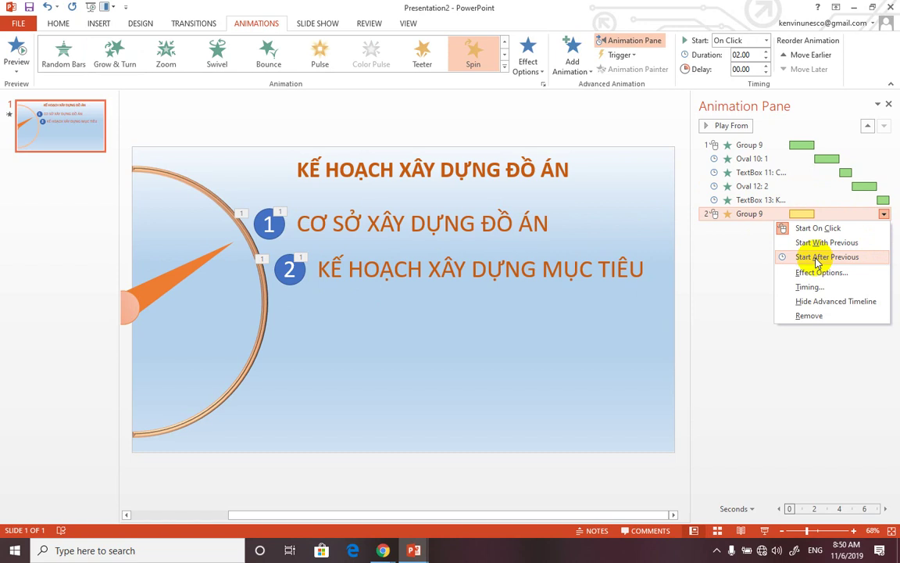
click(814, 259)
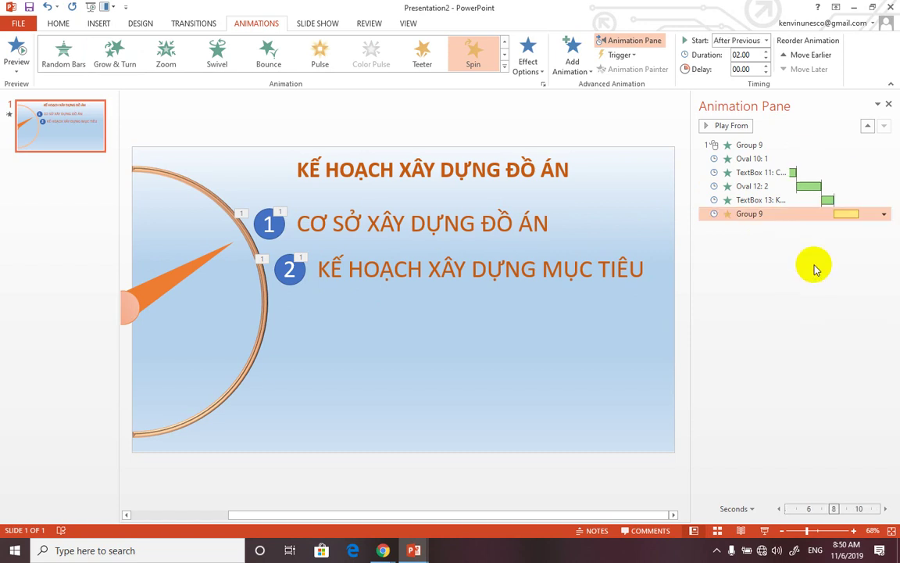
Move the number 2 circle and text animations below the needle's Spin in the Animation Pane.
click(756, 187)
shift+click(754, 201)
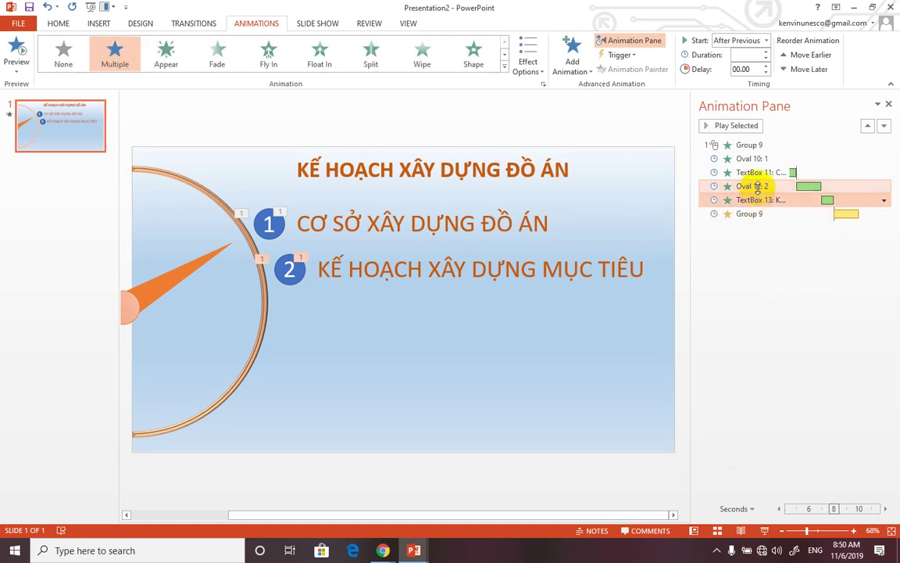
drag(757, 187, 777, 227)
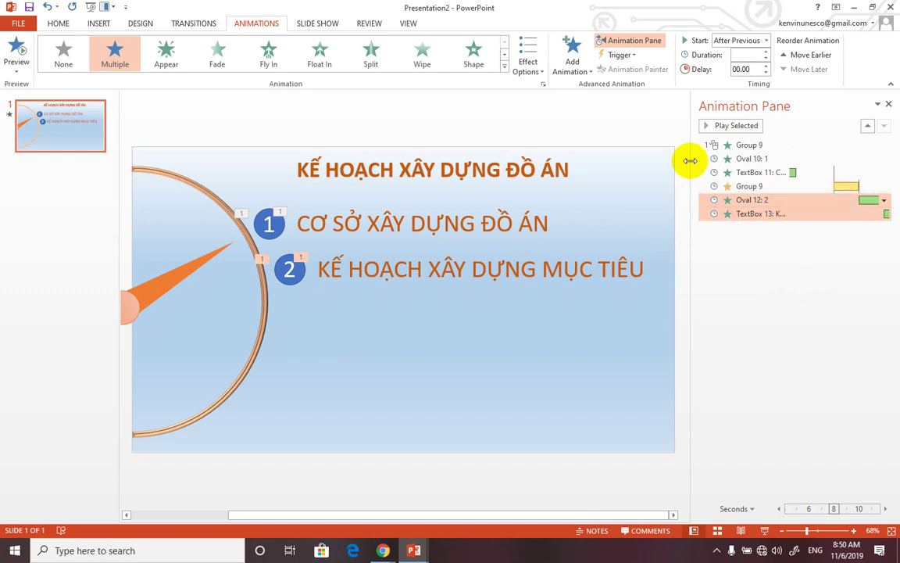
mouse_move(690, 161)
mouse_down()
mouse_move(534, 156)
mouse_move(558, 151)
mouse_up()
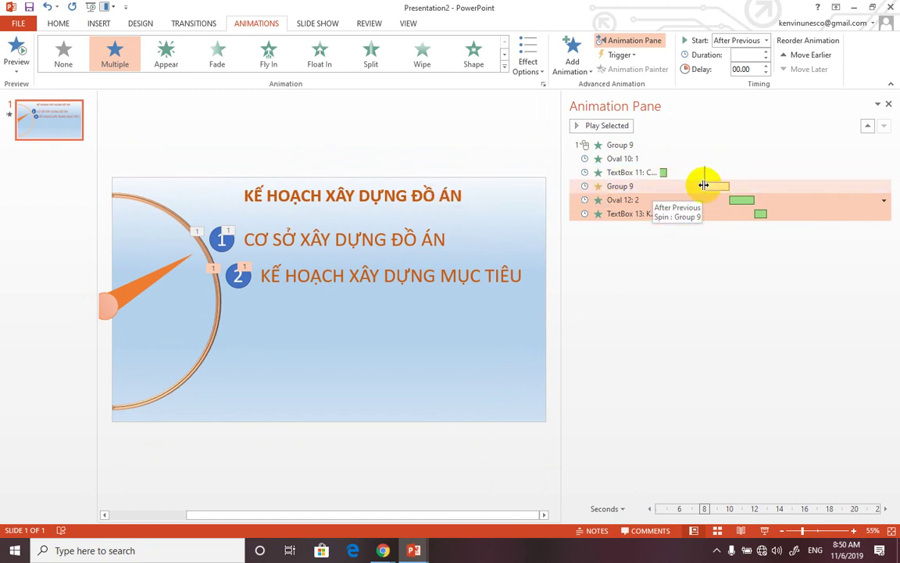
click(664, 173)
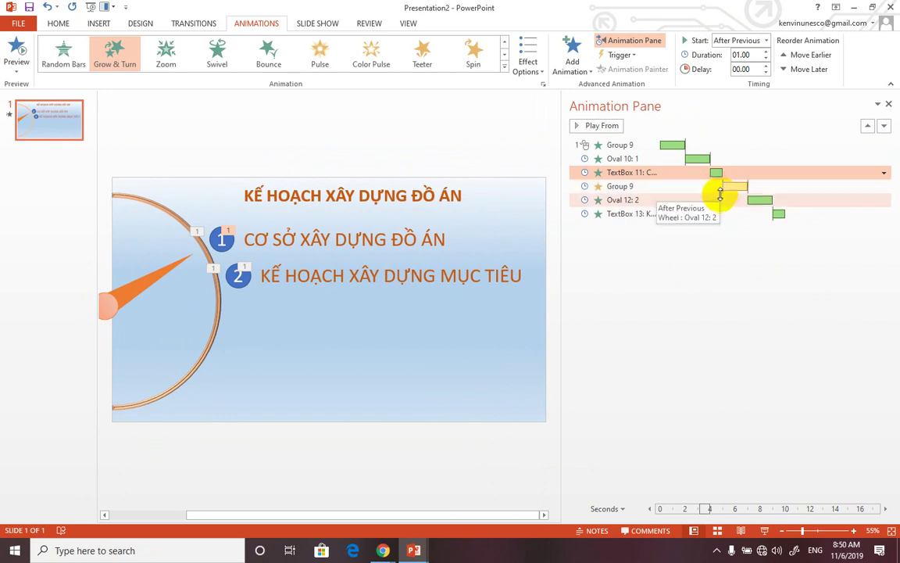
drag(560, 130, 701, 129)
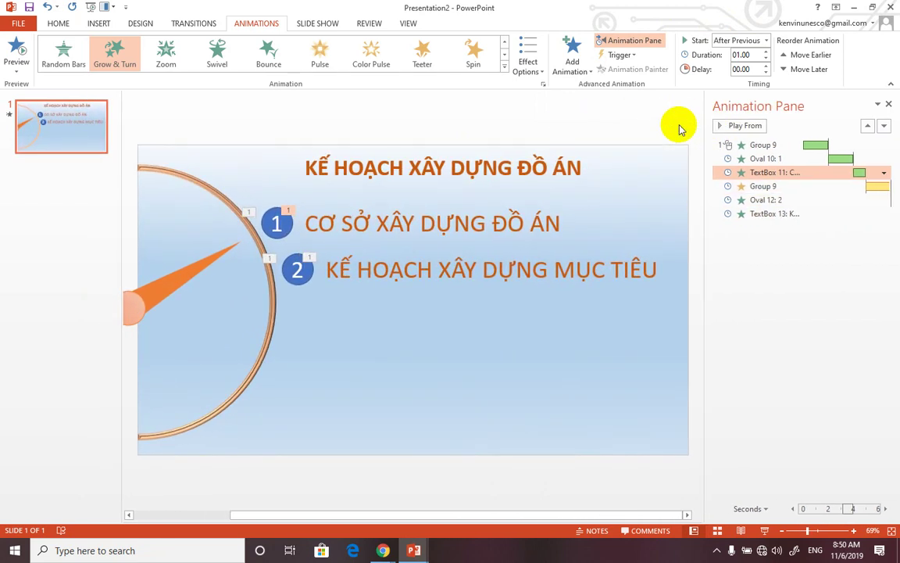
Run the slide show from the beginning through to its end and exit to Normal view.
key(F5)
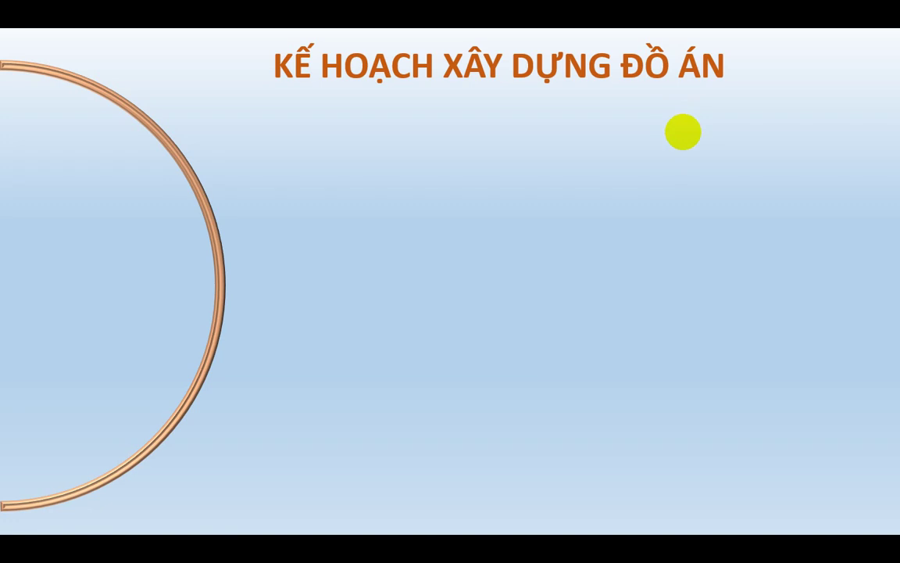
click(652, 119)
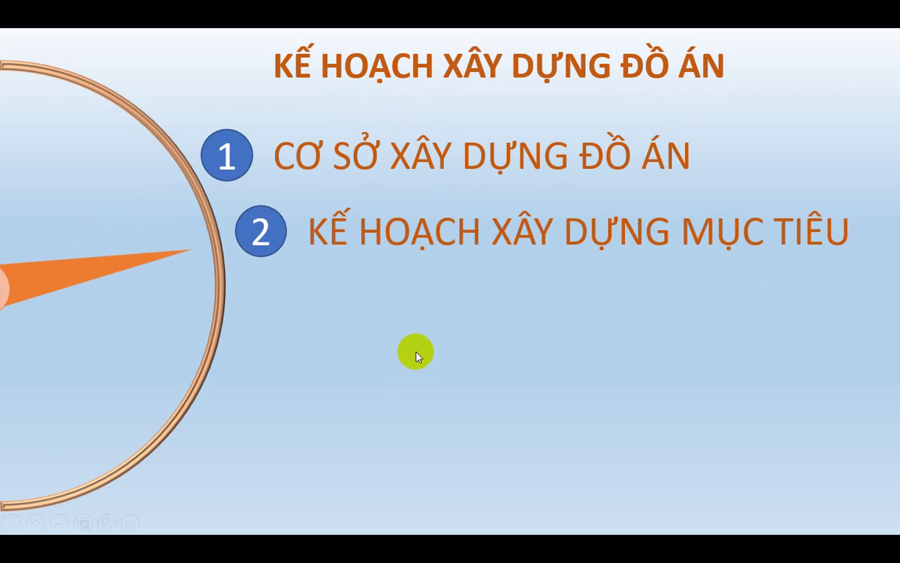
click(416, 356)
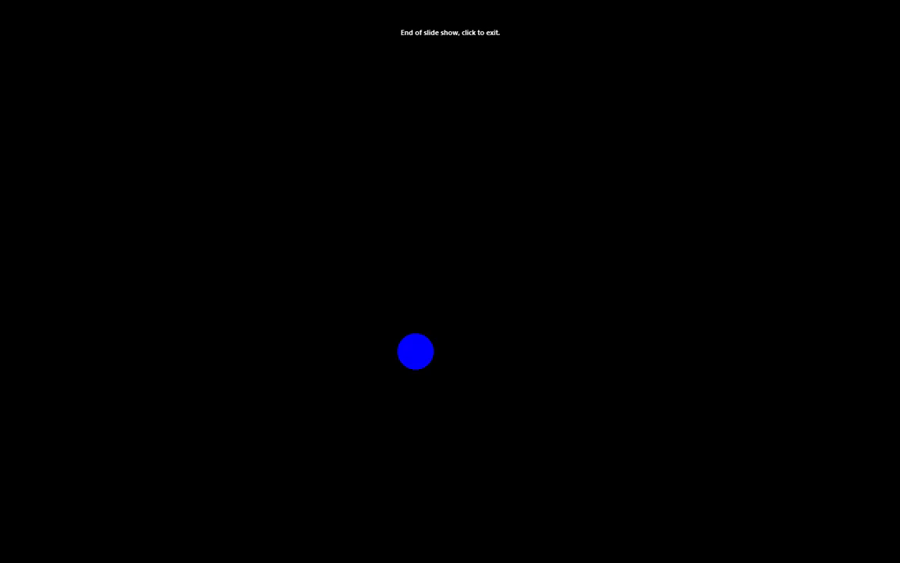
click(404, 354)
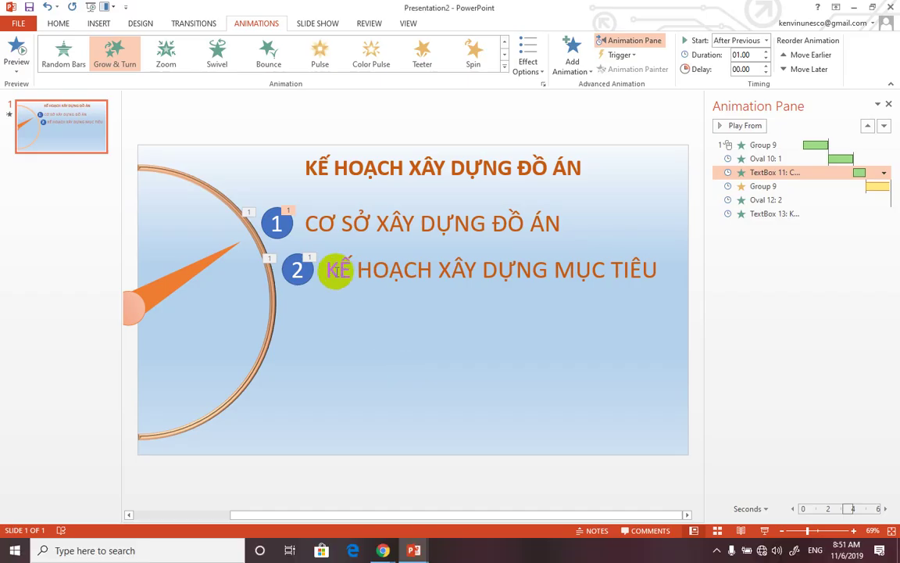
Copy the number 2 circle and its text to a new position below item 2.
click(305, 271)
shift+click(337, 270)
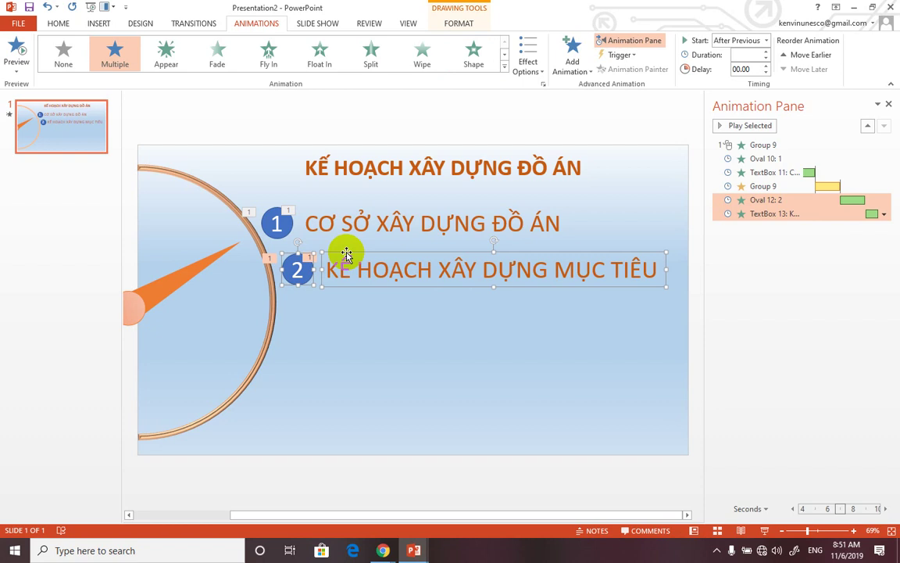
drag(346, 253, 344, 316)
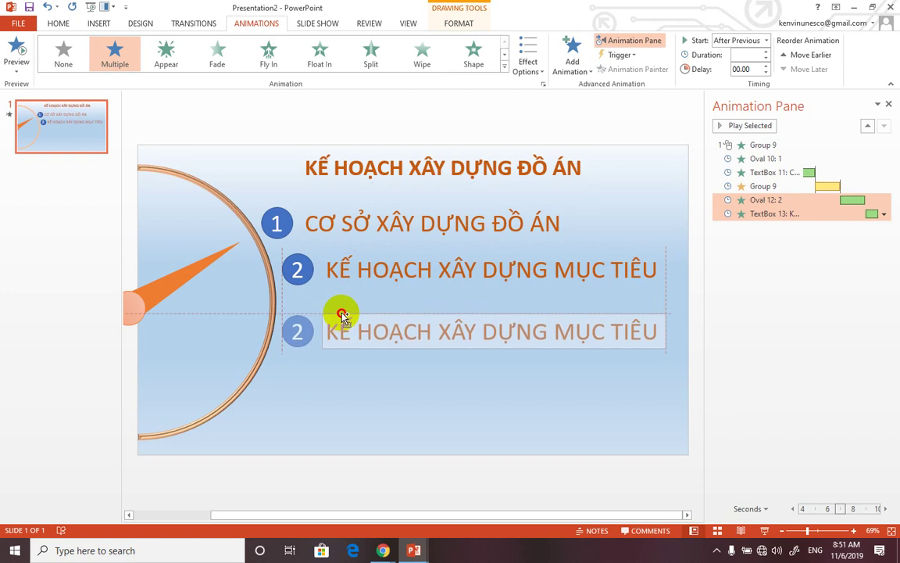
drag(344, 315, 341, 312)
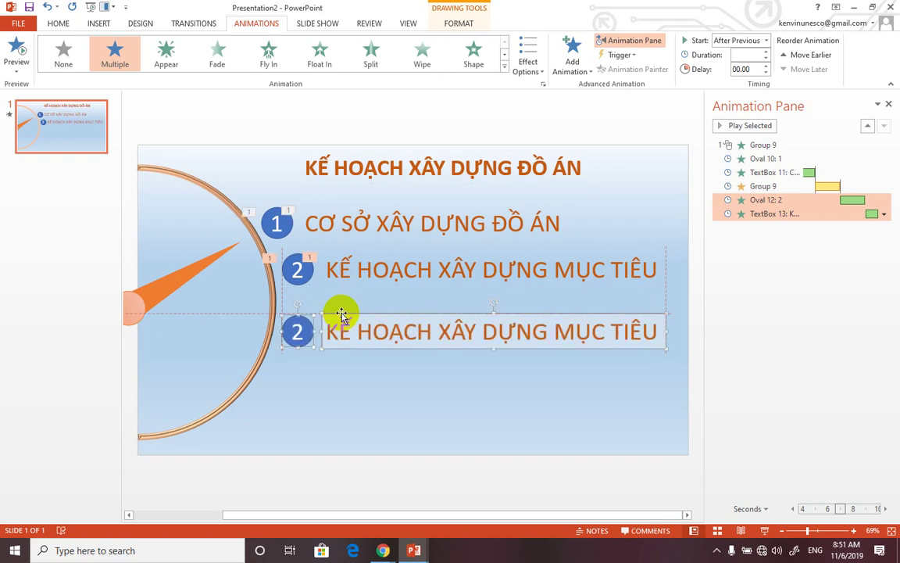
Retype the copy's text as 'HOÀN THÀNH TỪNG MỤC TIÊU' using Vietnamese accented typing.
click(555, 331)
triple_click(555, 331)
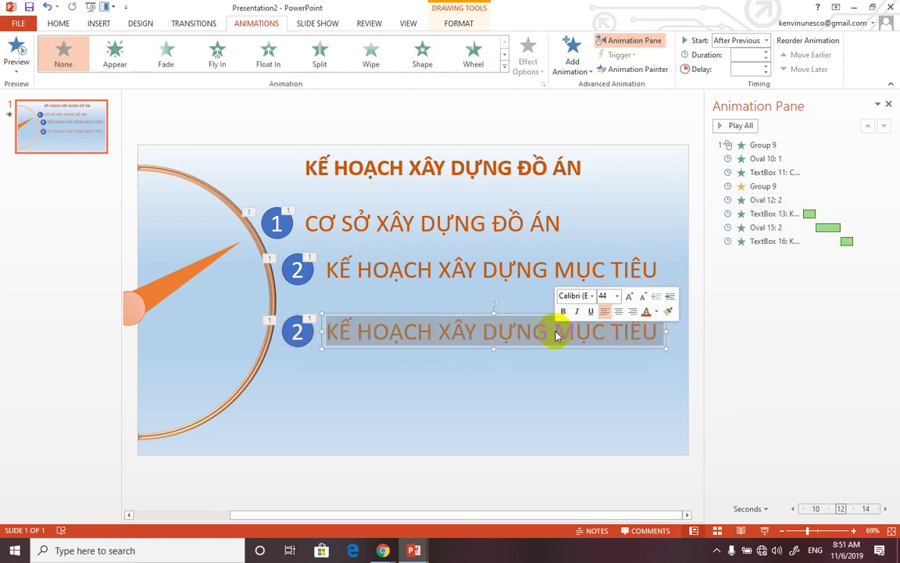
key(Delete)
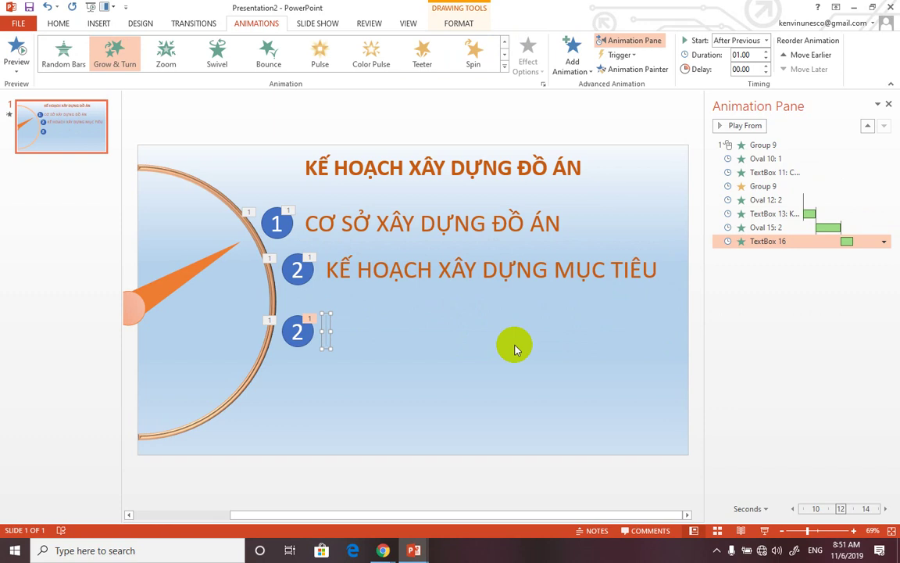
text(C)
key(BackSpace)
text(H)
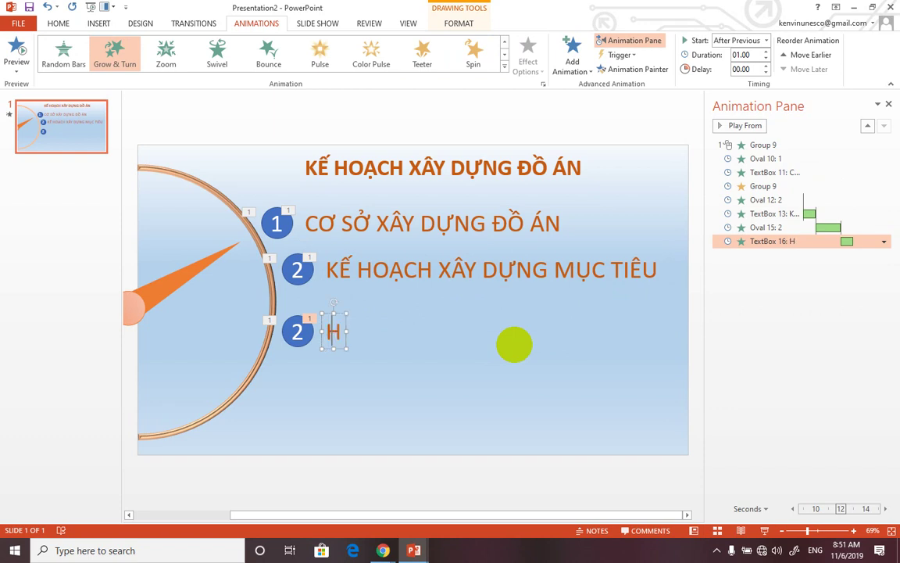
text(OANF)
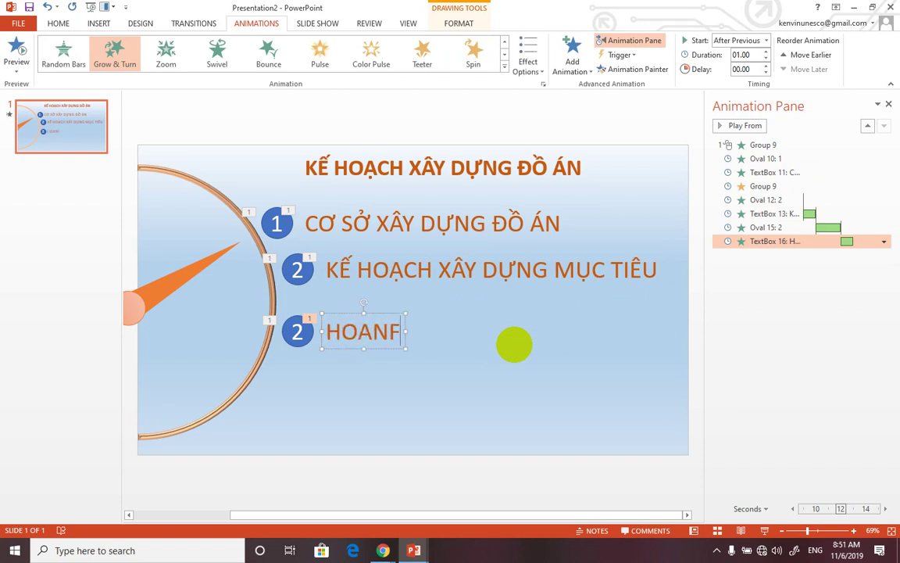
key(BackSpace)
key(BackSpace)
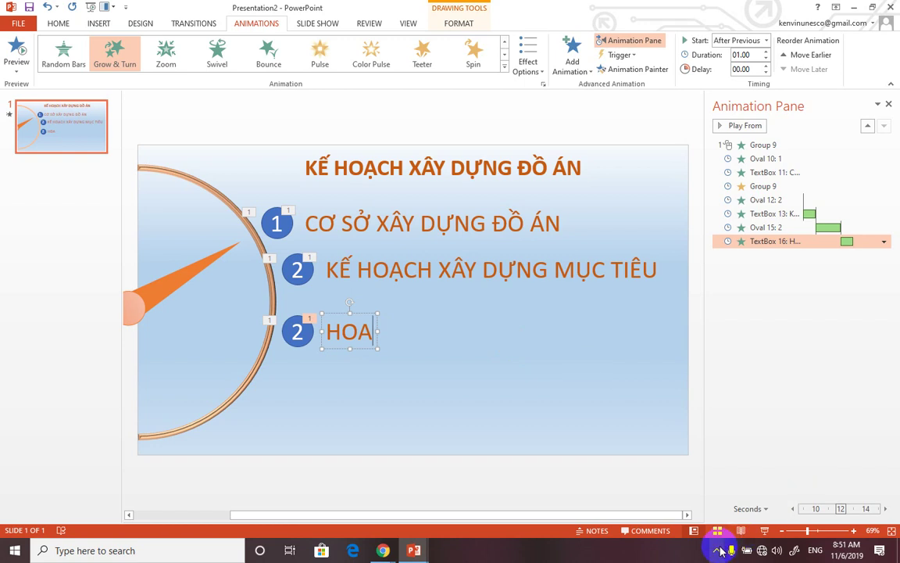
click(716, 550)
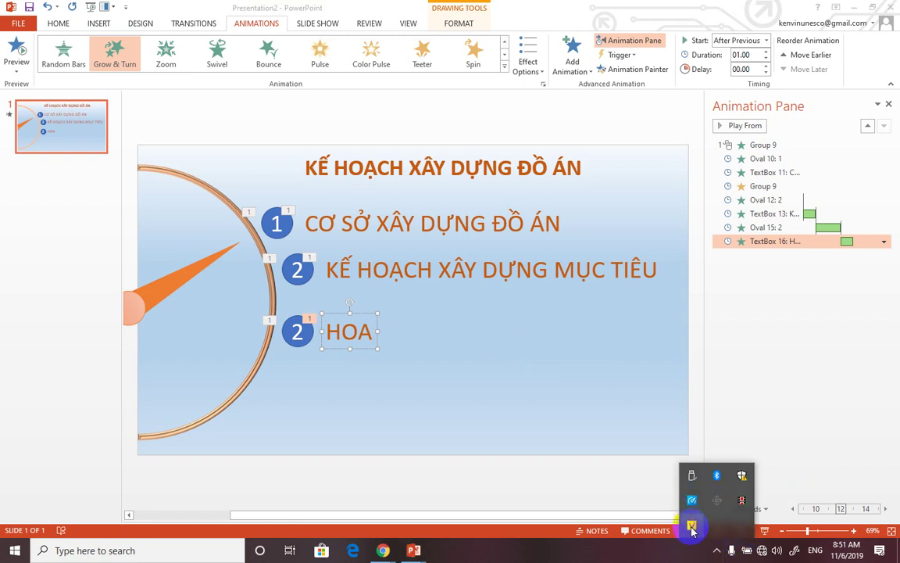
click(364, 334)
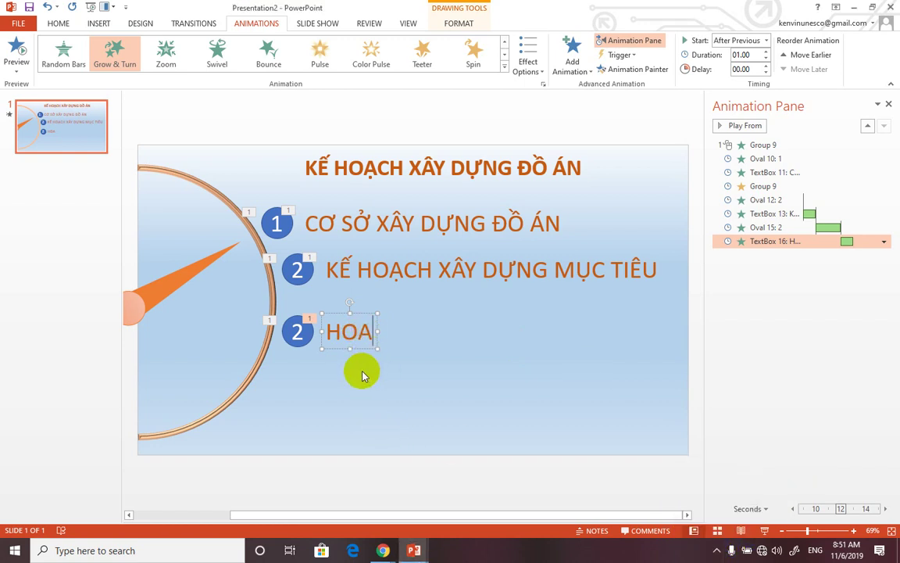
key(BackSpace)
key(BackSpace)
key(BackSpace)
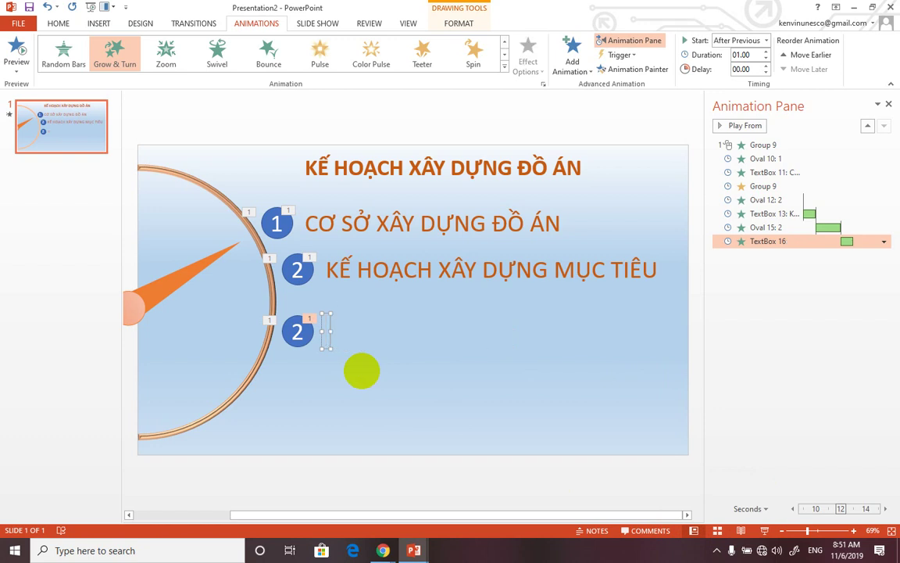
text(HOÀNT)
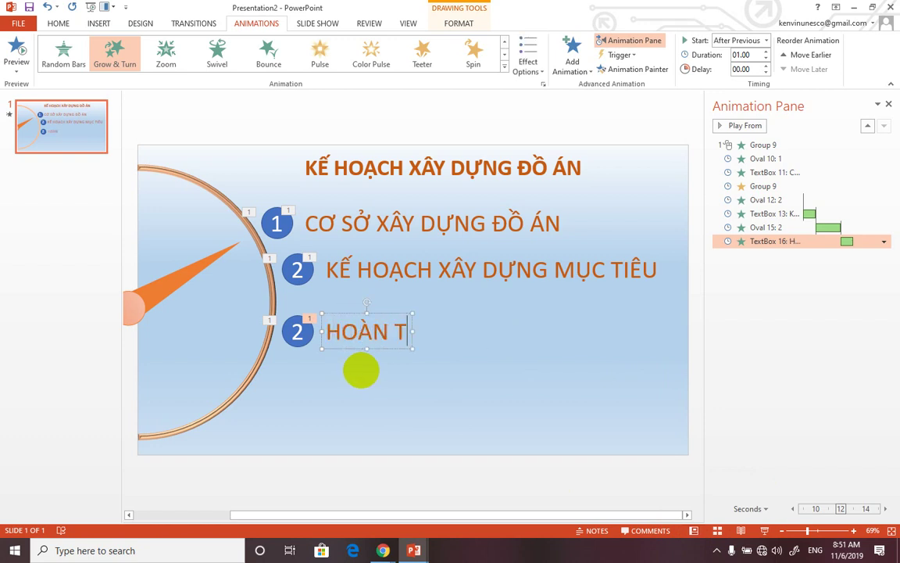
text(HANH TƯN)
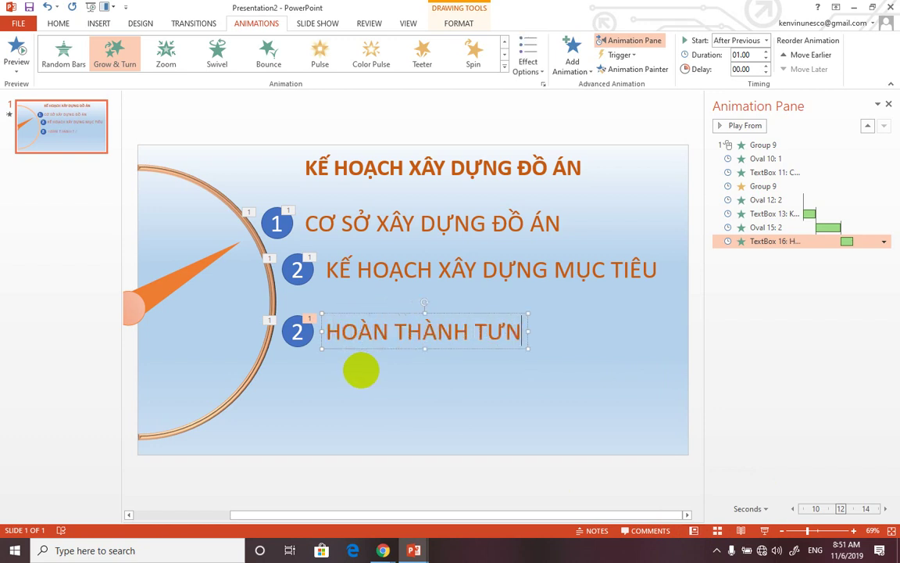
text(G)
text( MỤC )
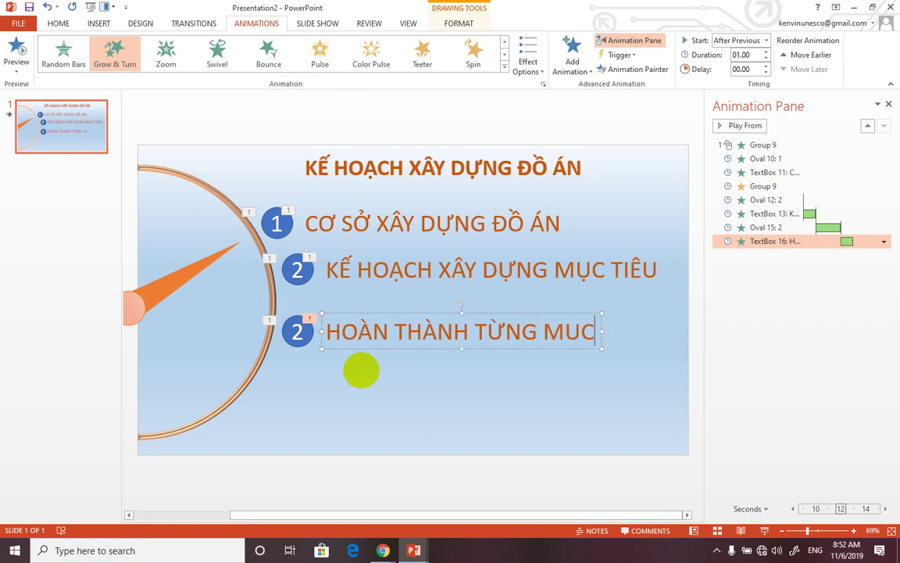
text(TIEEU)
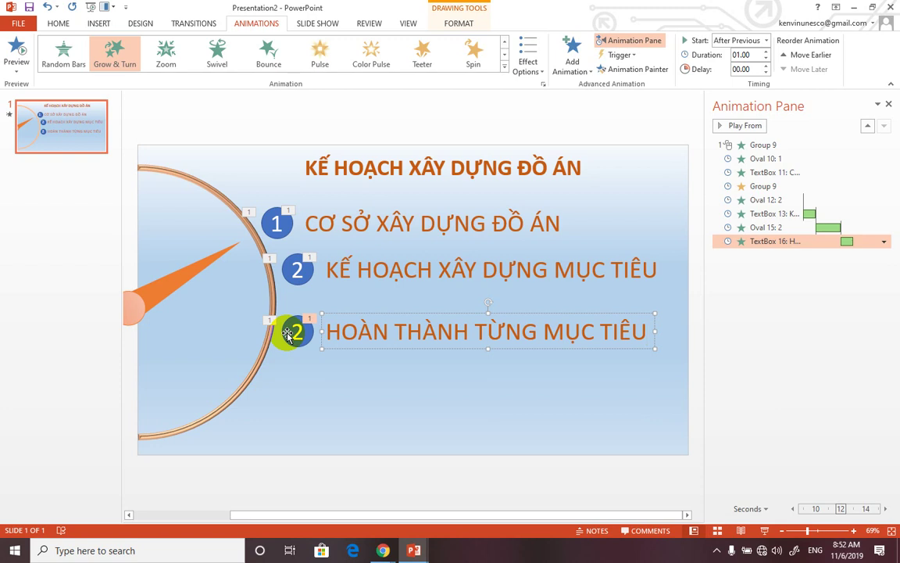
click(288, 334)
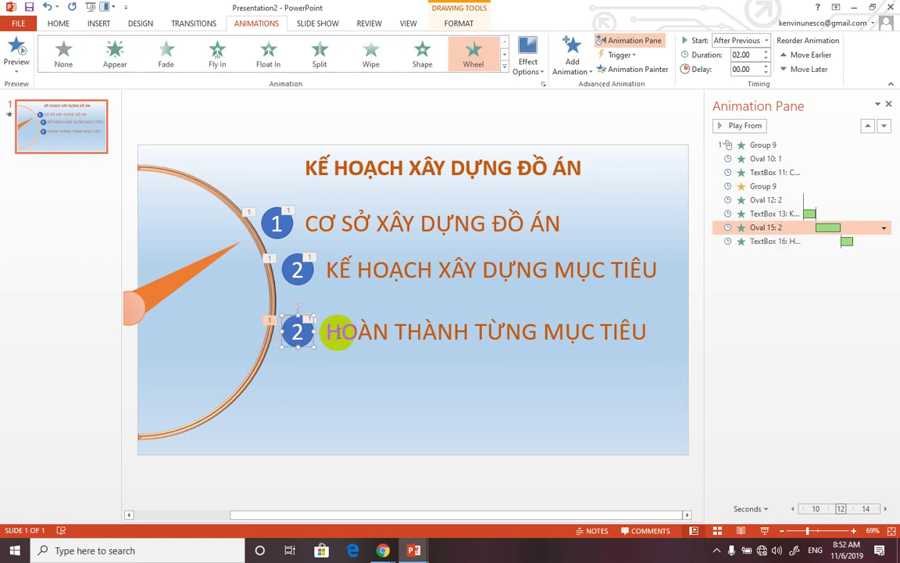
shift+click(338, 324)
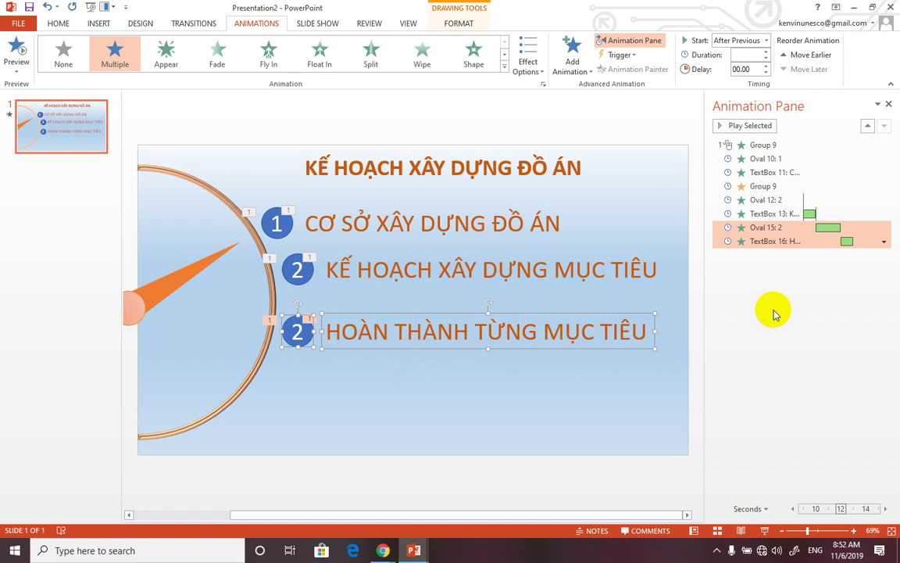
Add a second Spin to the needle group with a custom 20° clockwise amount.
click(182, 276)
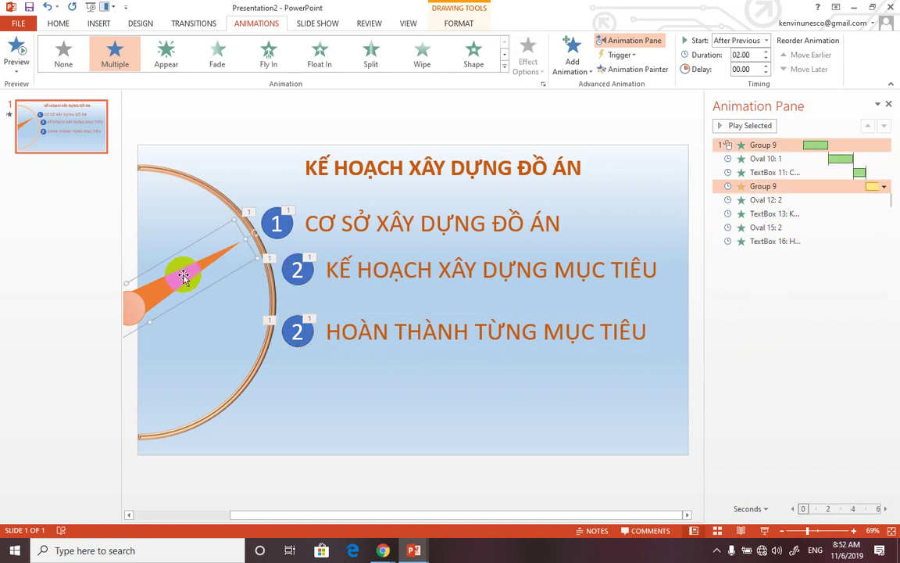
click(579, 72)
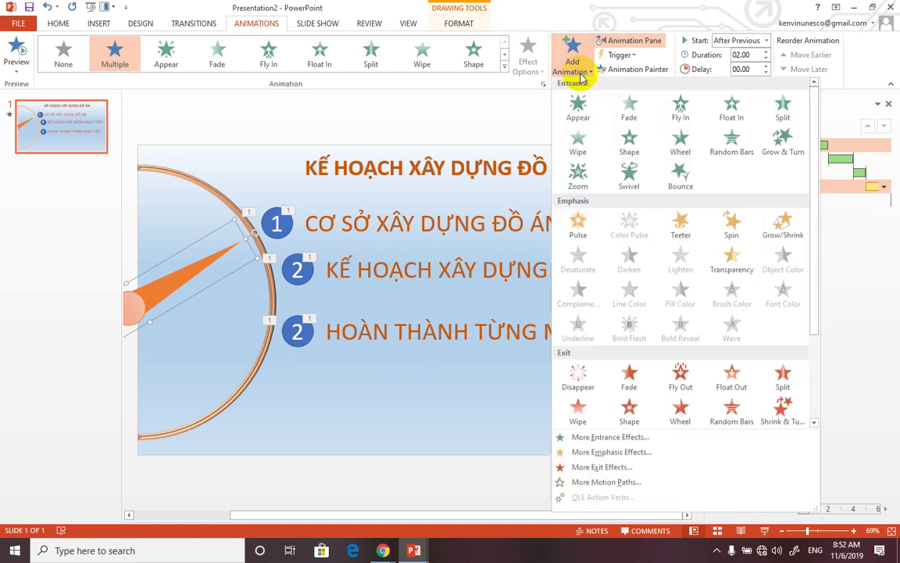
click(726, 232)
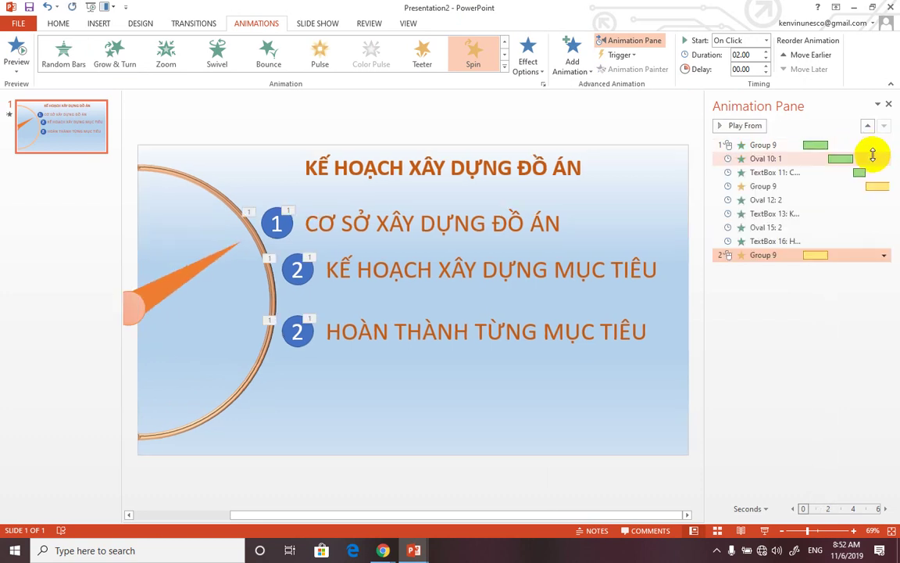
click(883, 255)
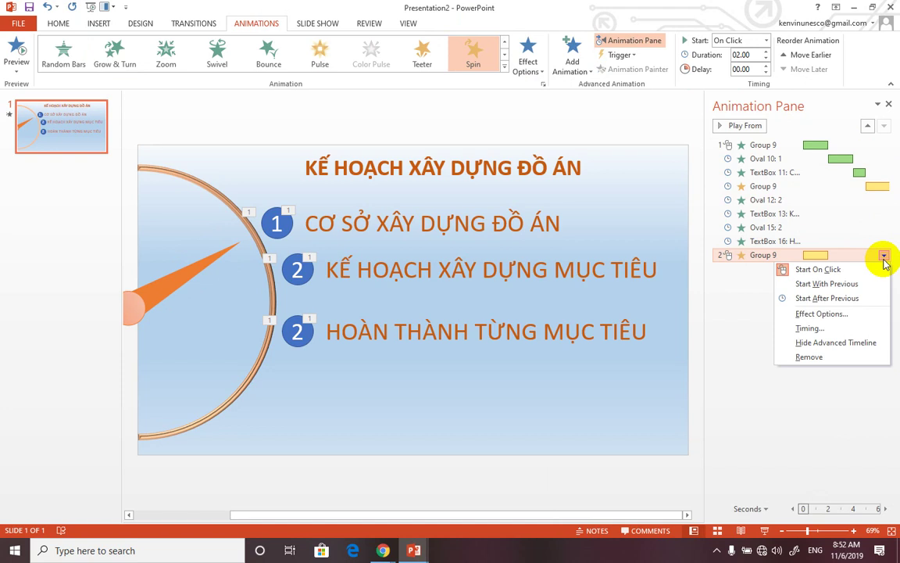
click(827, 317)
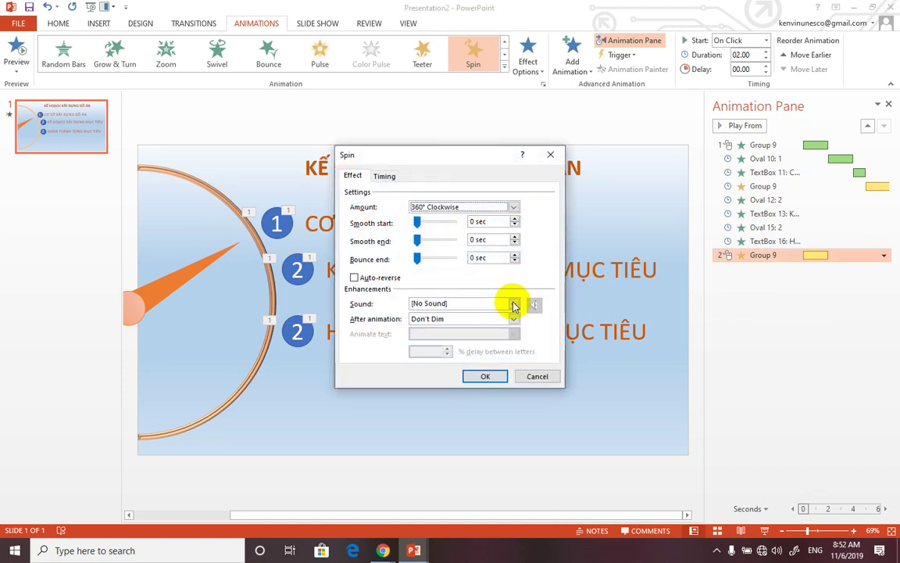
click(514, 207)
text(20)
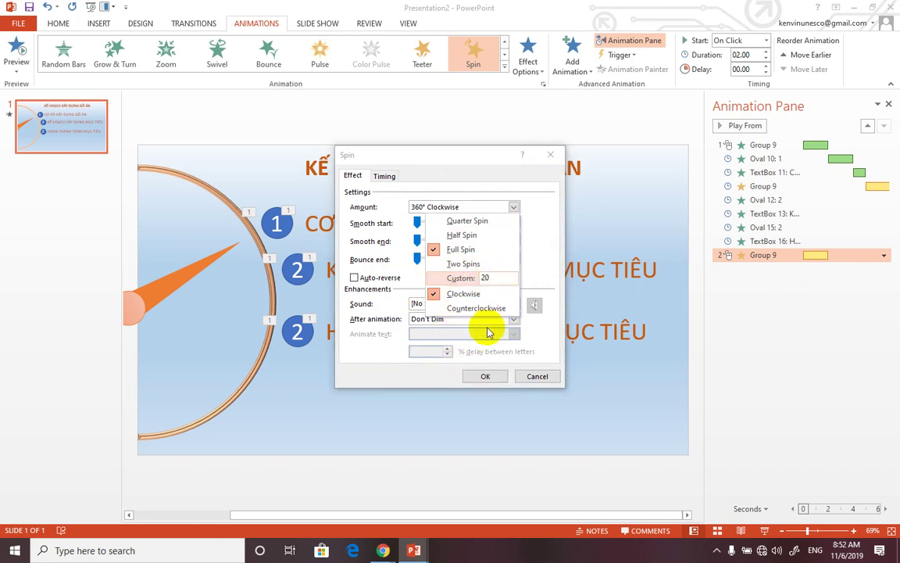
key(Return)
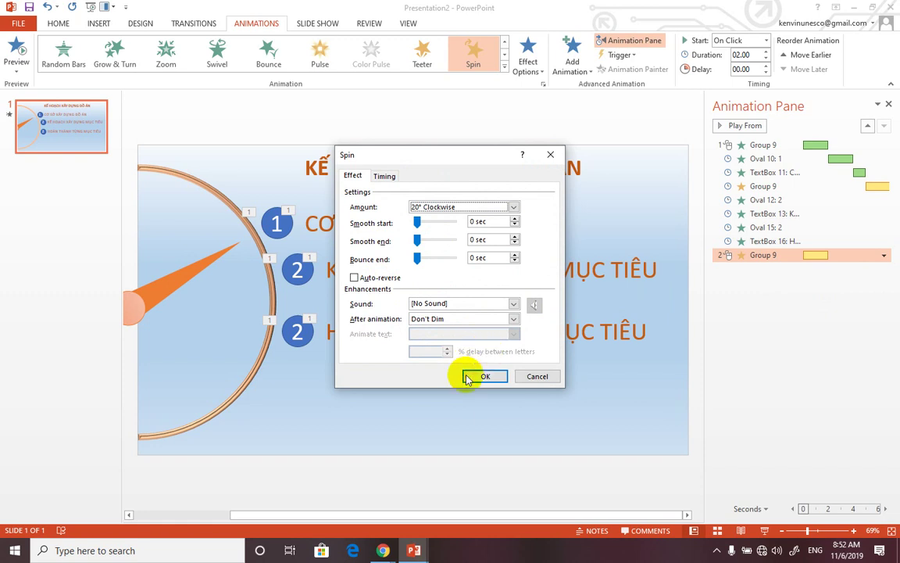
click(469, 375)
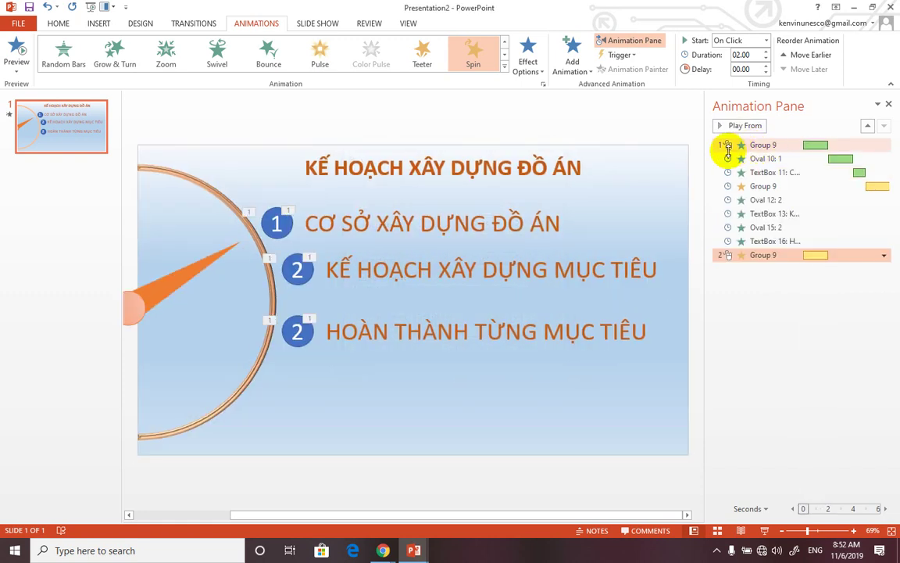
Move item 3's oval and text animations below the second needle spin.
click(750, 228)
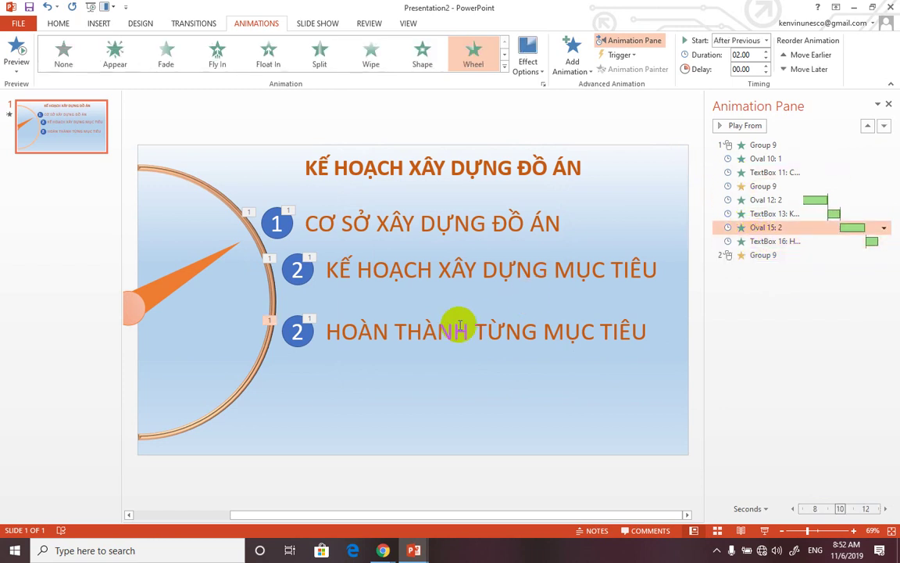
click(407, 331)
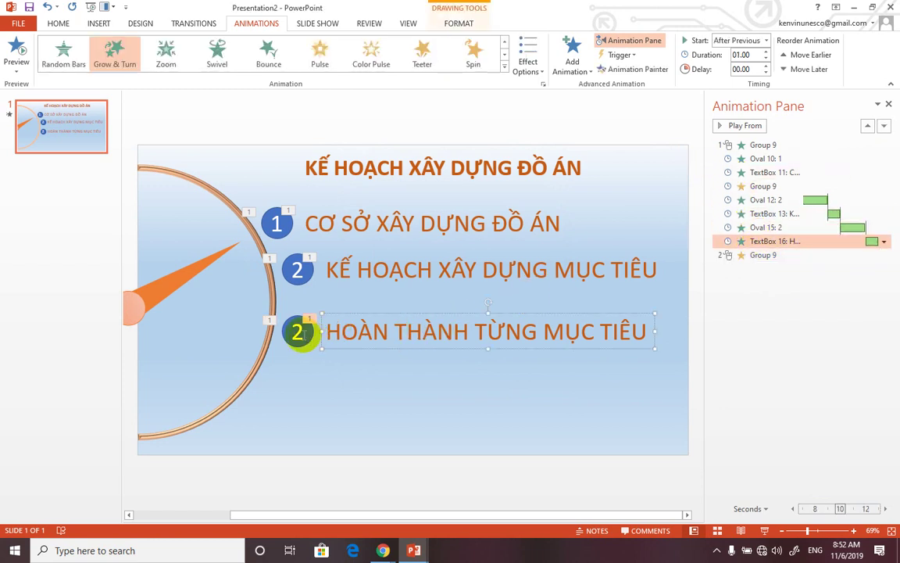
click(301, 334)
text(3)
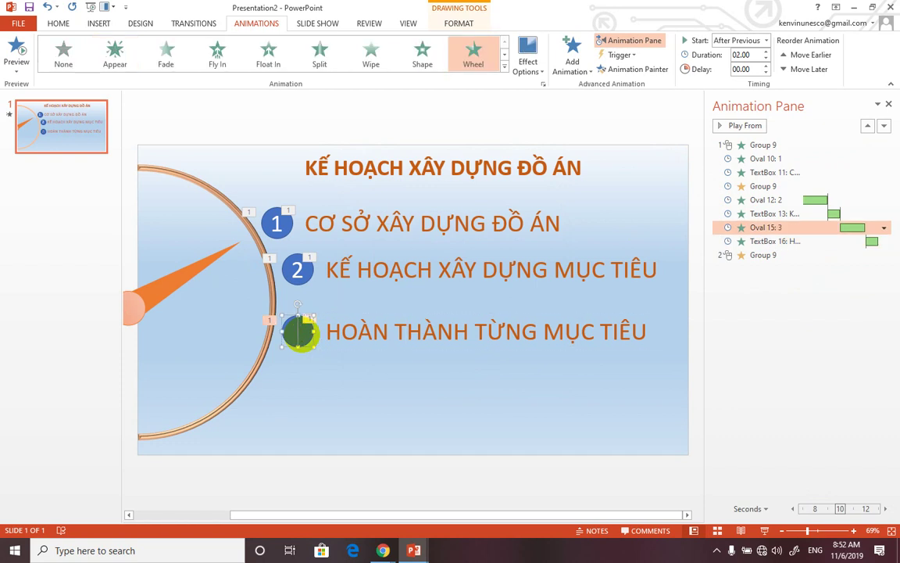
shift+click(352, 331)
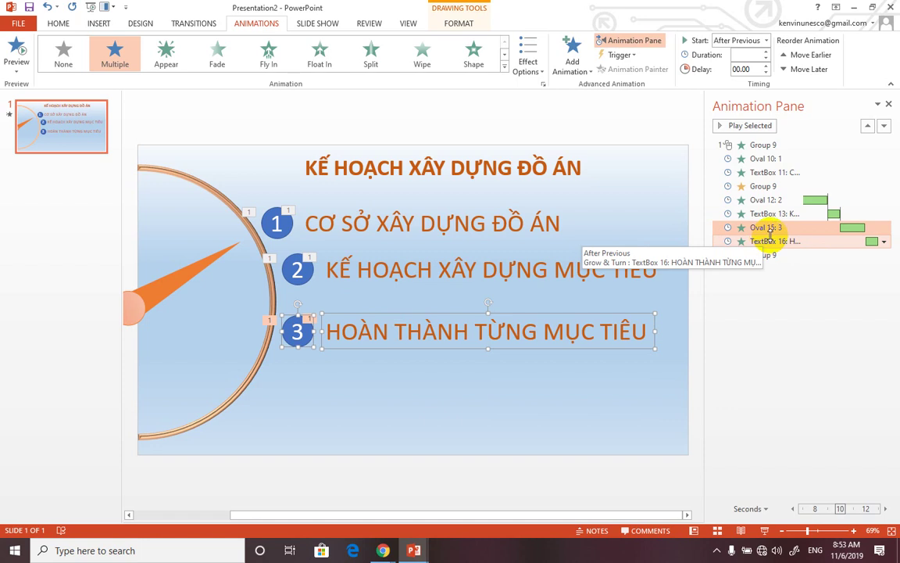
drag(778, 233, 784, 261)
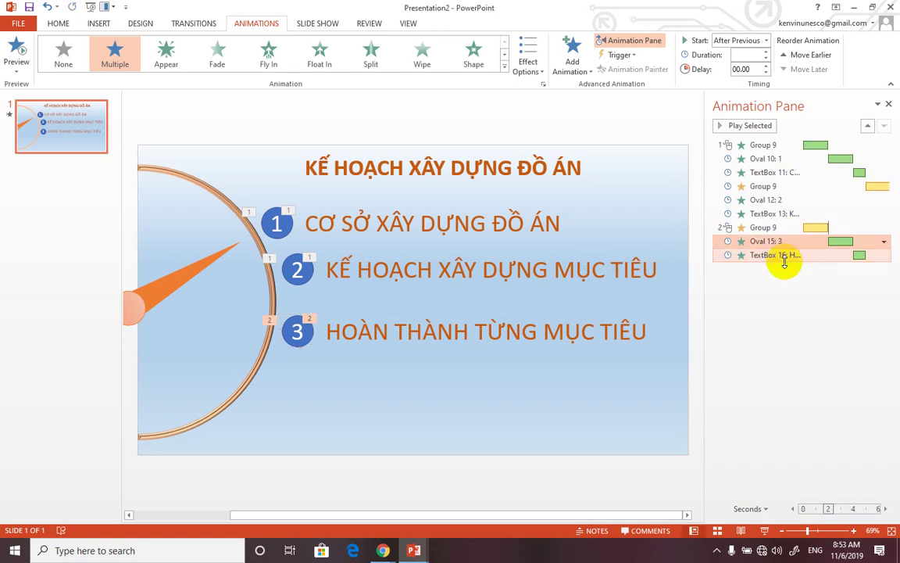
Set the second needle spin (Group 9) to start After Previous.
click(883, 227)
click(884, 227)
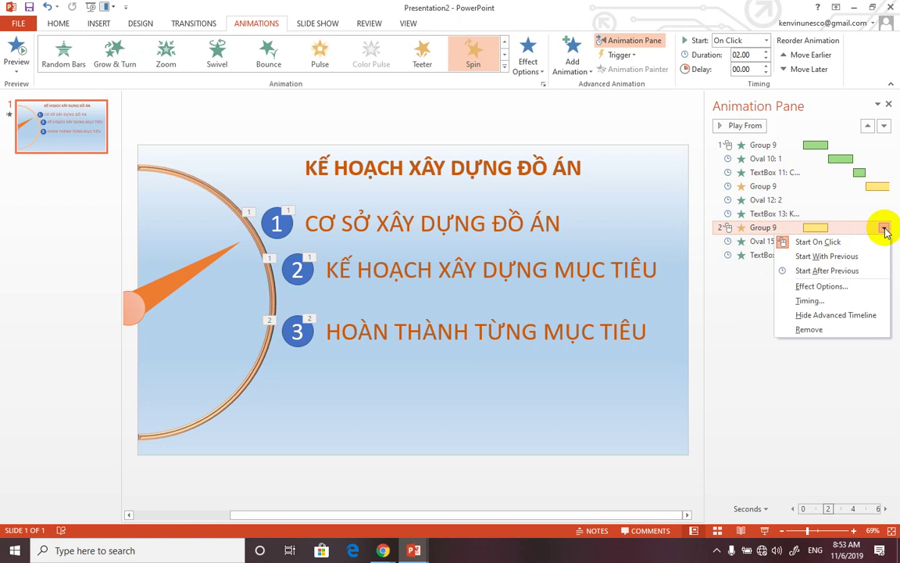
click(838, 271)
drag(703, 173, 532, 169)
click(721, 172)
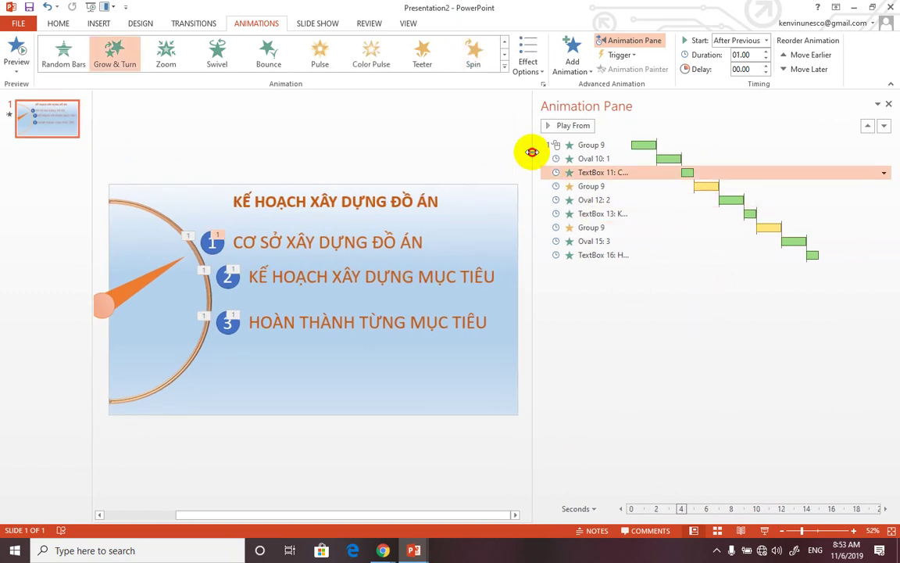
drag(531, 151, 665, 145)
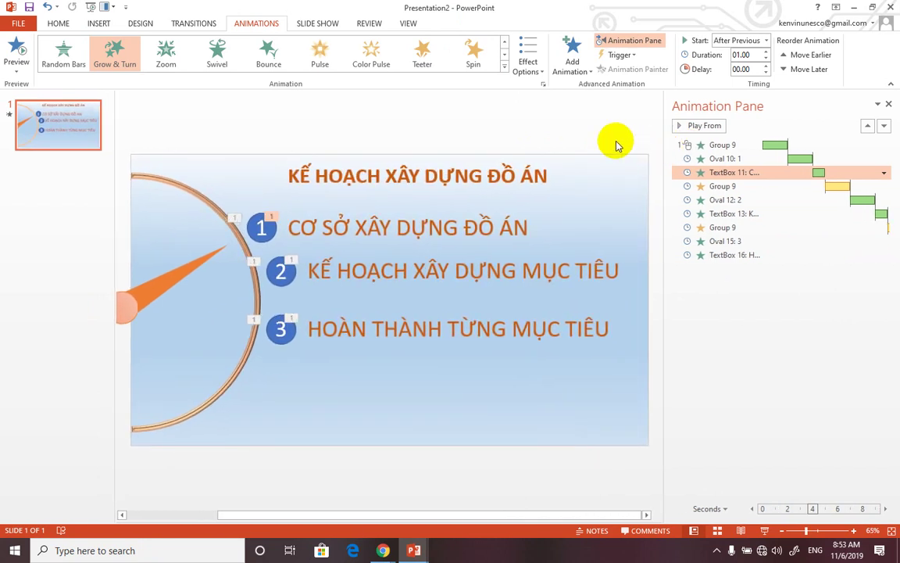
key(F5)
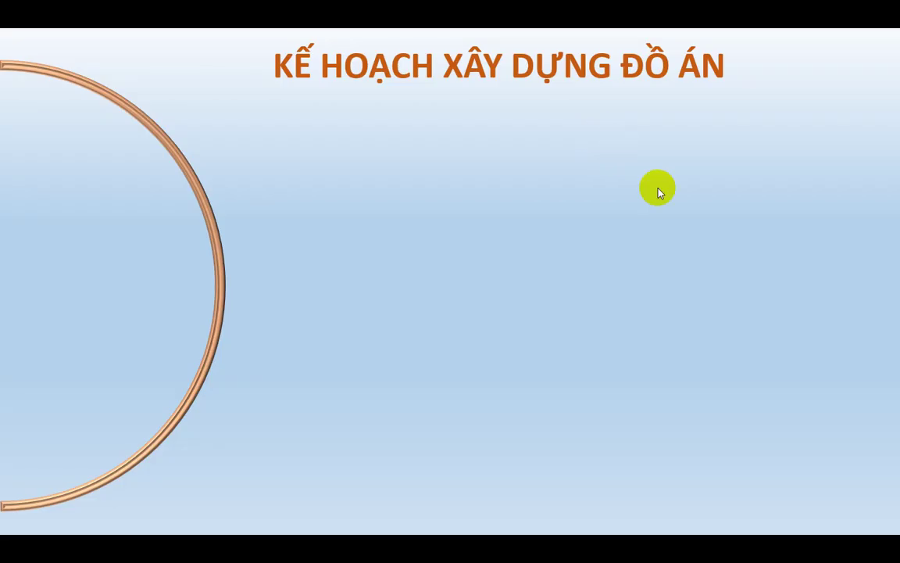
click(673, 263)
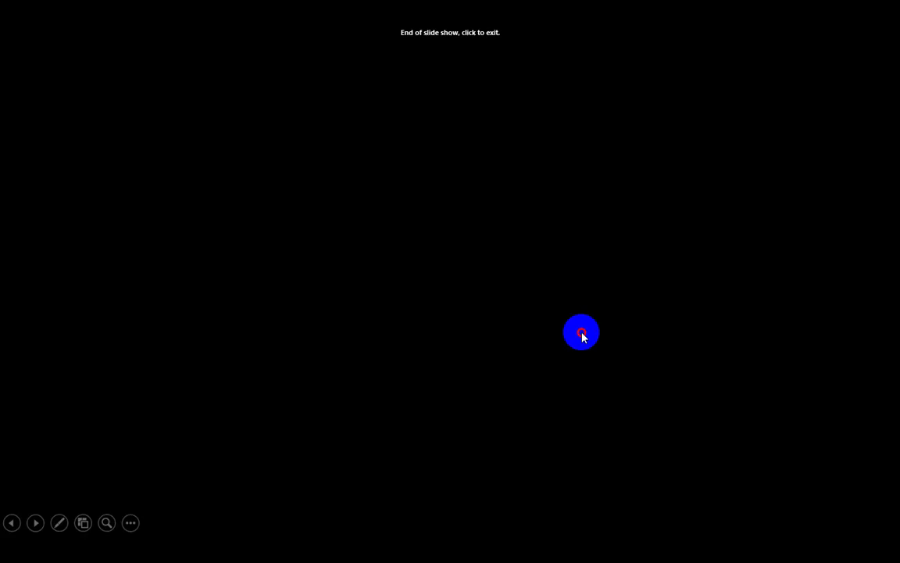
click(580, 333)
Duplicate item 3's circle and text box as a fourth row below it.
click(288, 336)
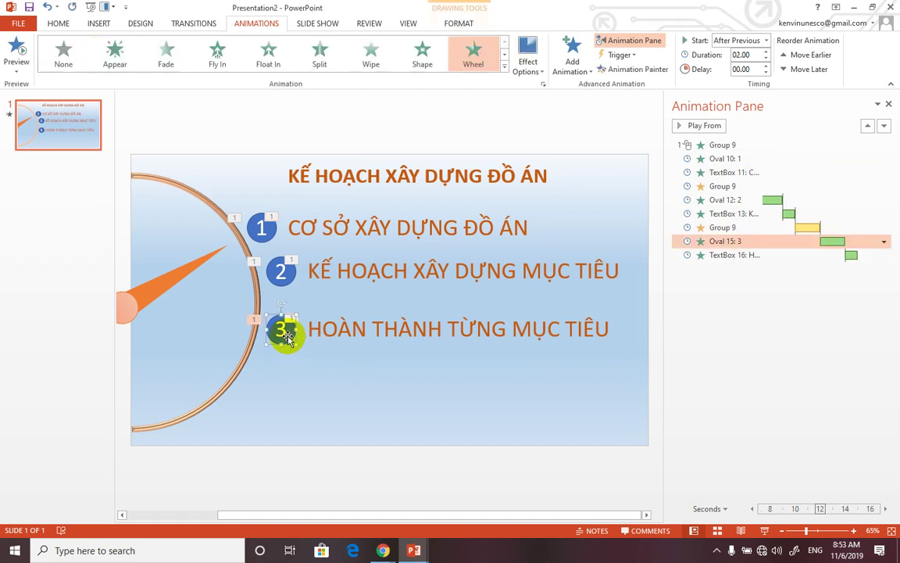
shift+click(321, 328)
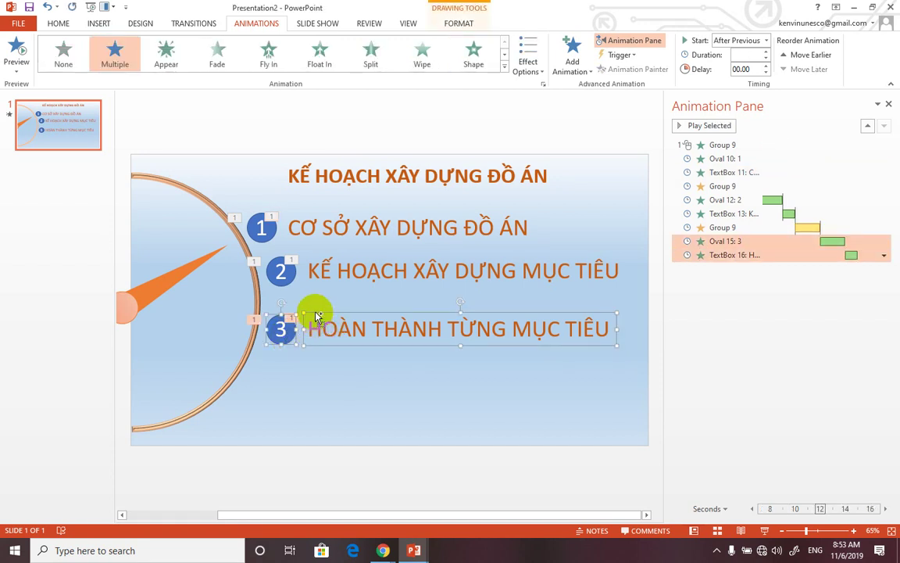
mouse_move(315, 316)
mouse_down()
mouse_move(311, 372)
mouse_move(311, 327)
mouse_up()
drag(317, 312, 302, 321)
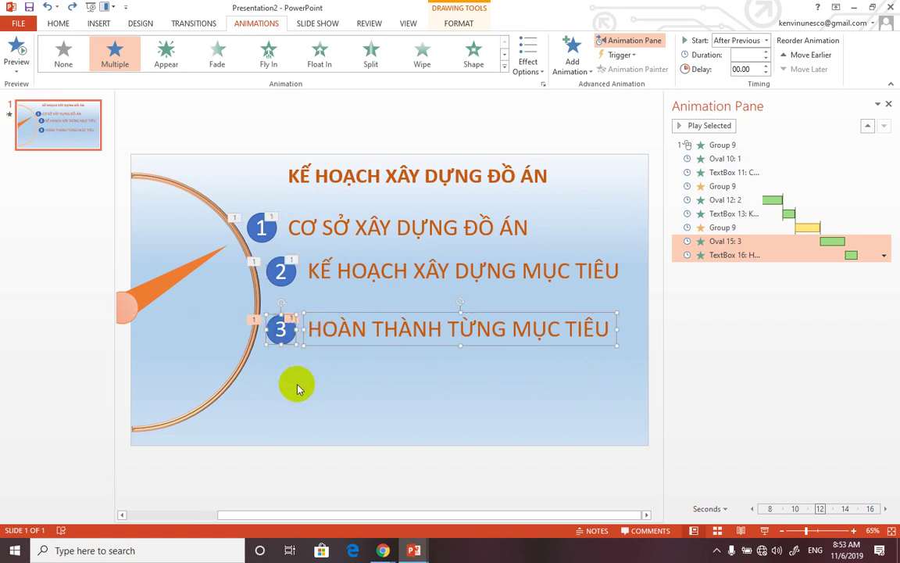
click(297, 388)
click(285, 332)
shift+click(328, 319)
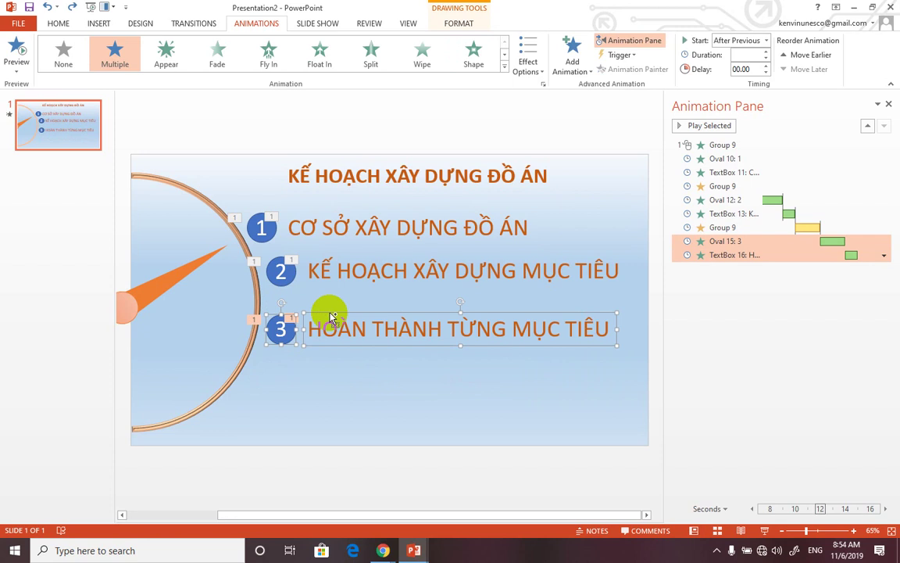
drag(330, 317, 326, 375)
drag(329, 373, 294, 367)
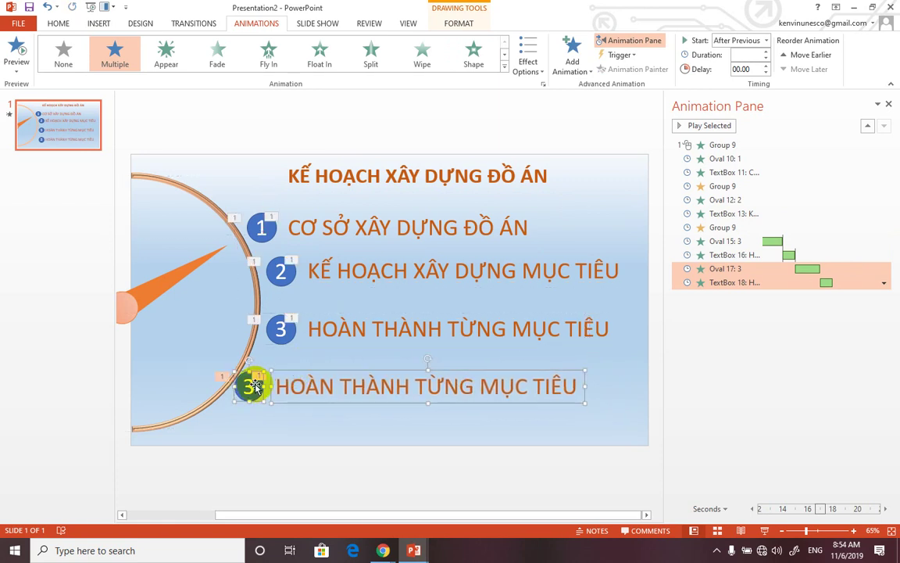
click(247, 383)
text(4)
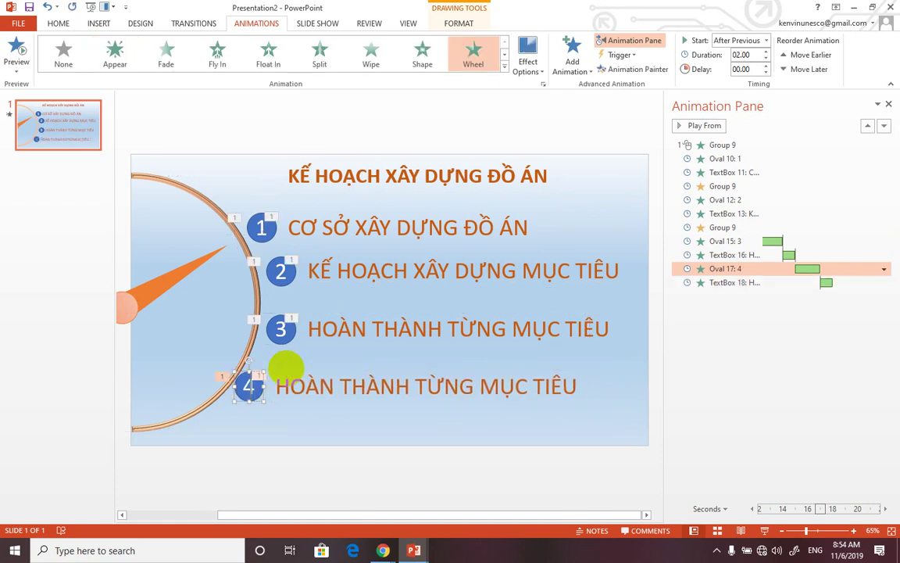
Replace the copied item's text with 'TỔNG HỢP MỤC TIÊU'.
triple_click(346, 386)
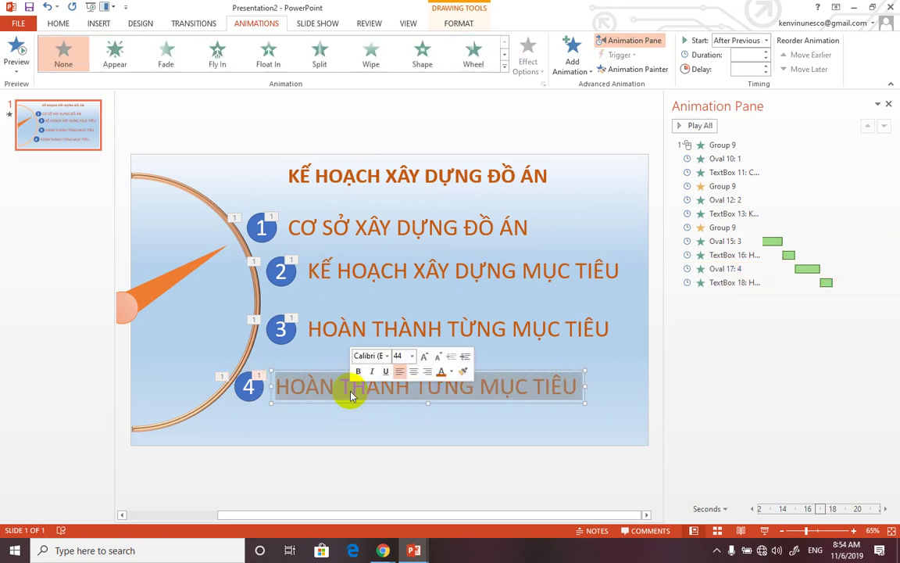
key(Delete)
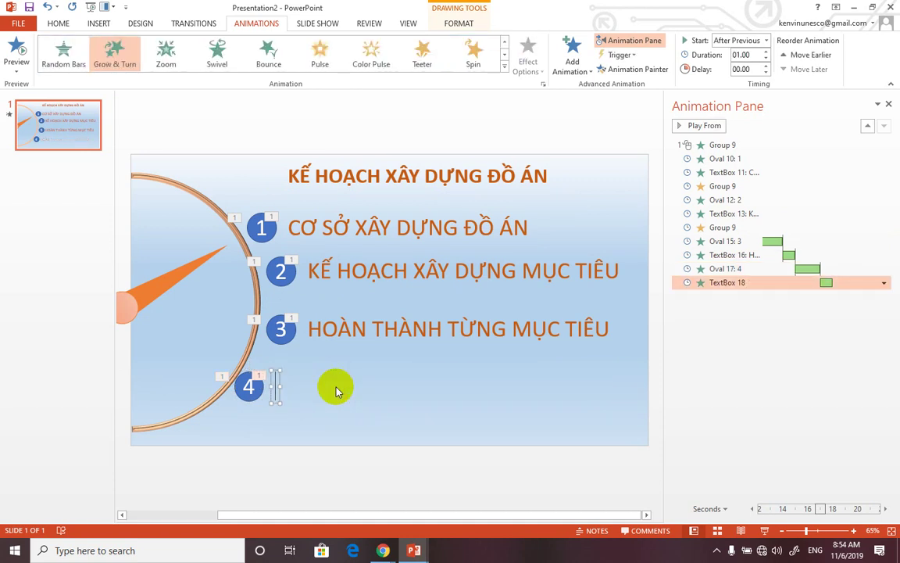
text(T)
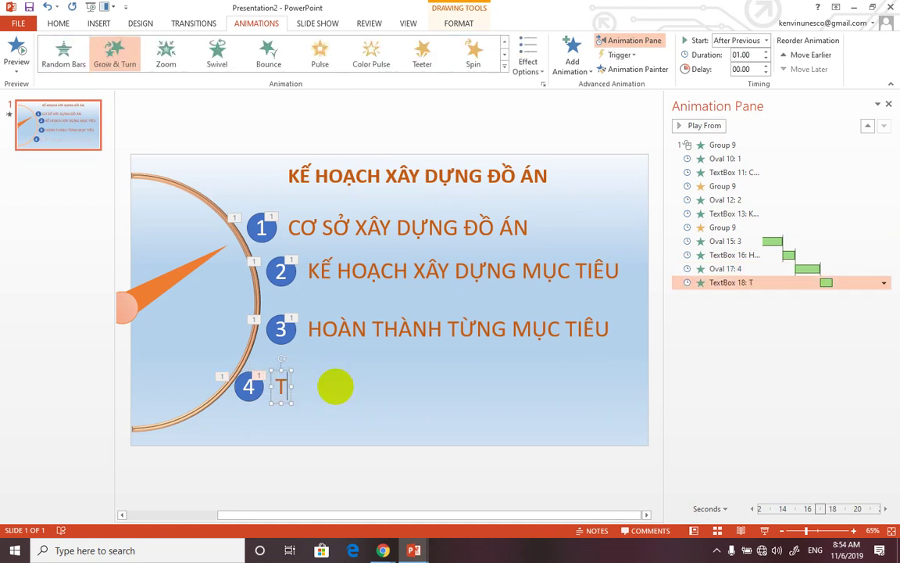
text(OON)
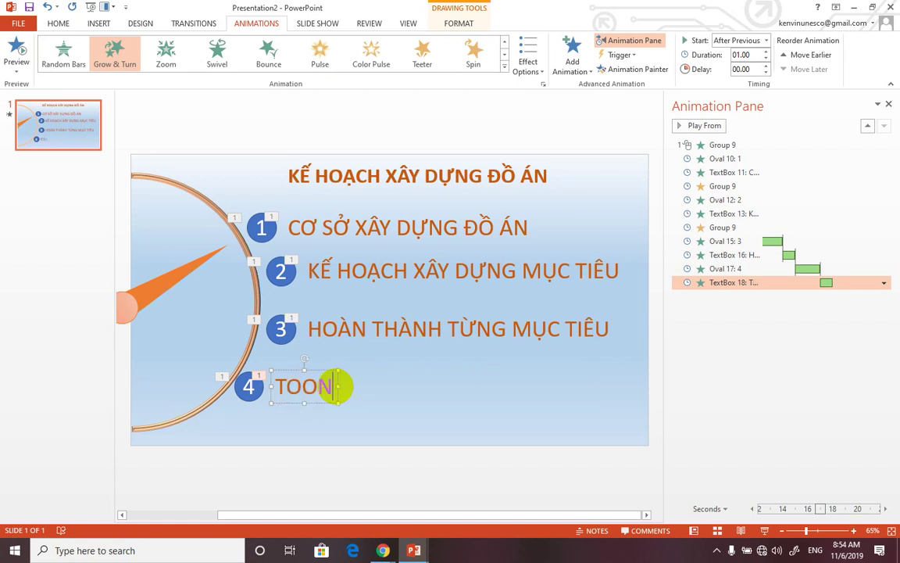
text(GR)
key(BackSpace)
key(BackSpace)
key(BackSpace)
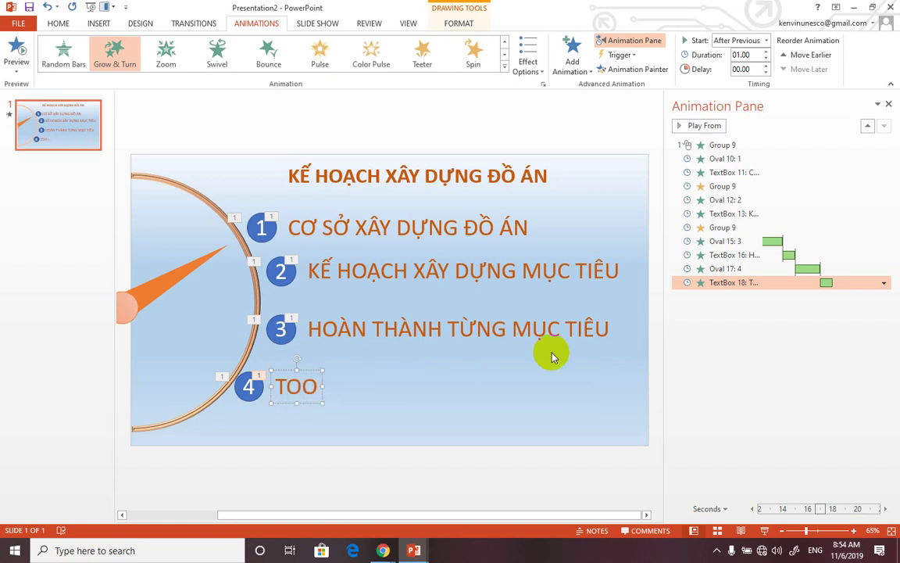
click(714, 548)
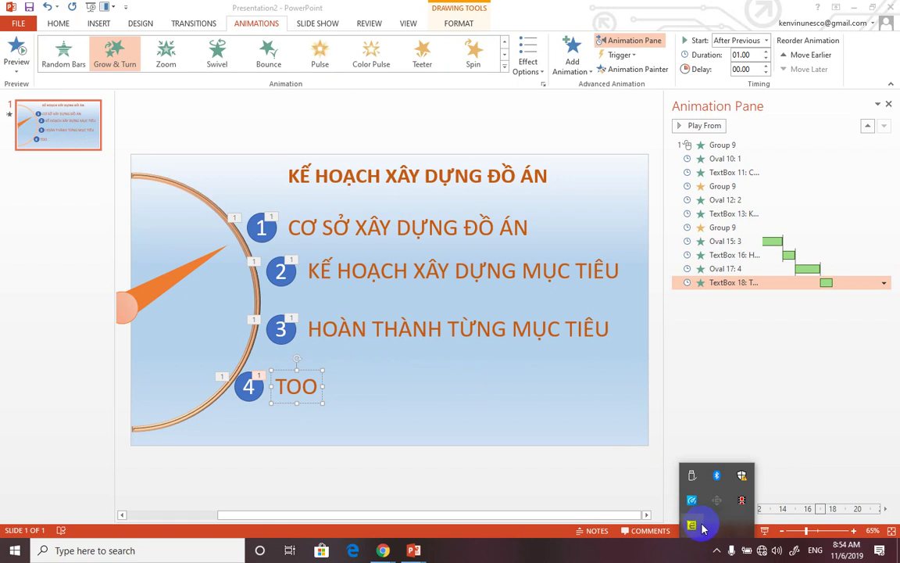
click(313, 386)
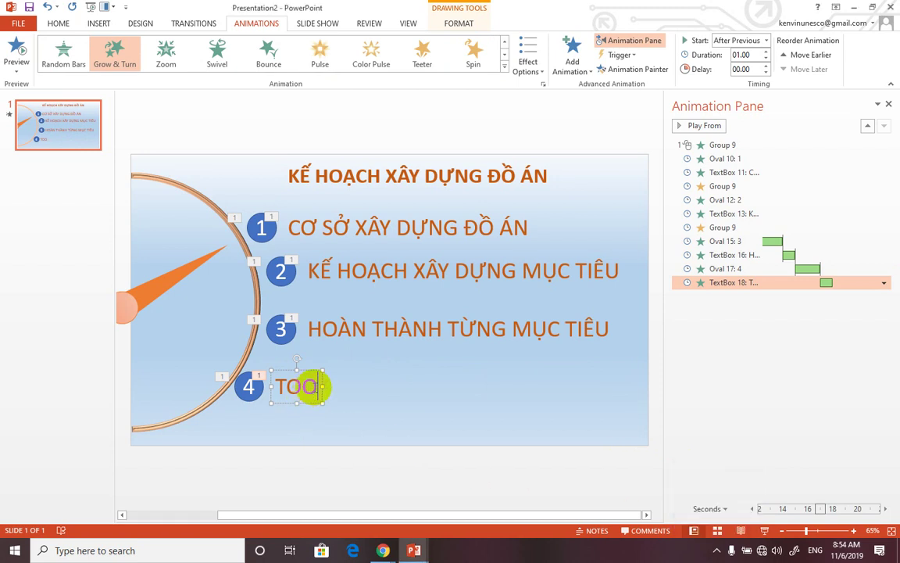
key(BackSpace)
key(BackSpace)
text(Ô)
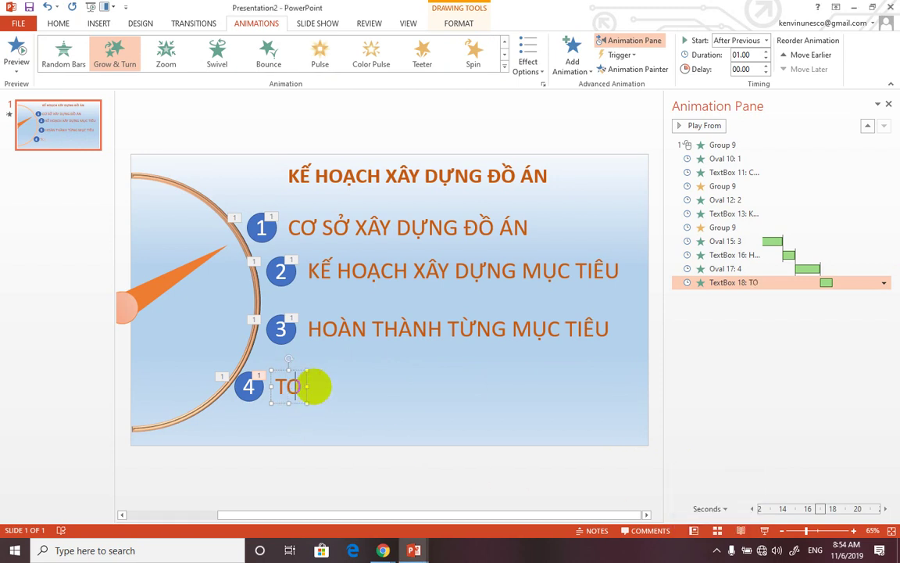
text(NG H)
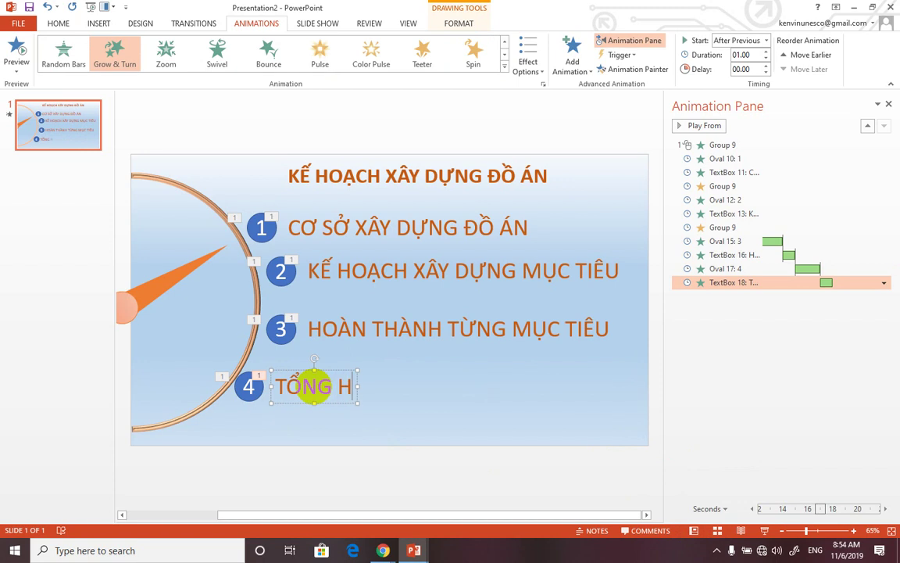
text(ƠỢP MỤC)
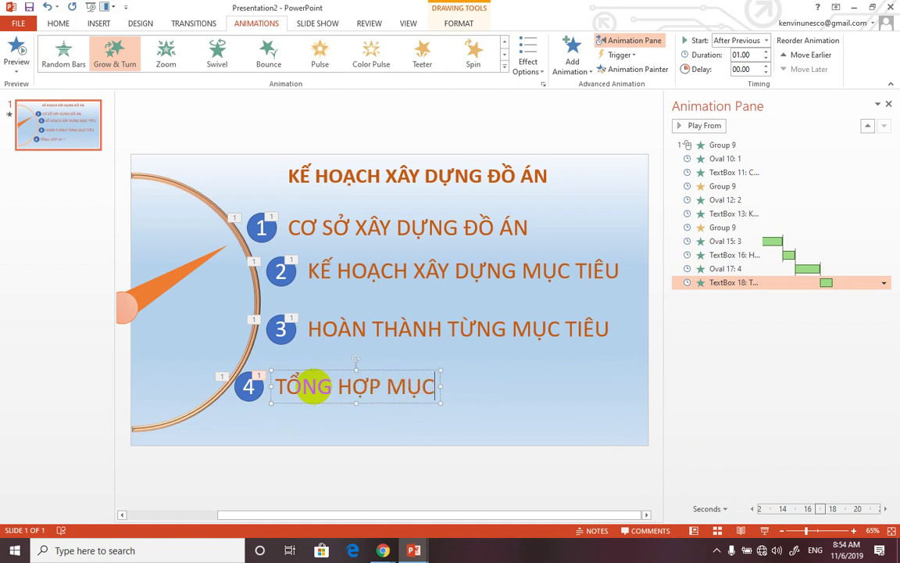
text(TIEÊU)
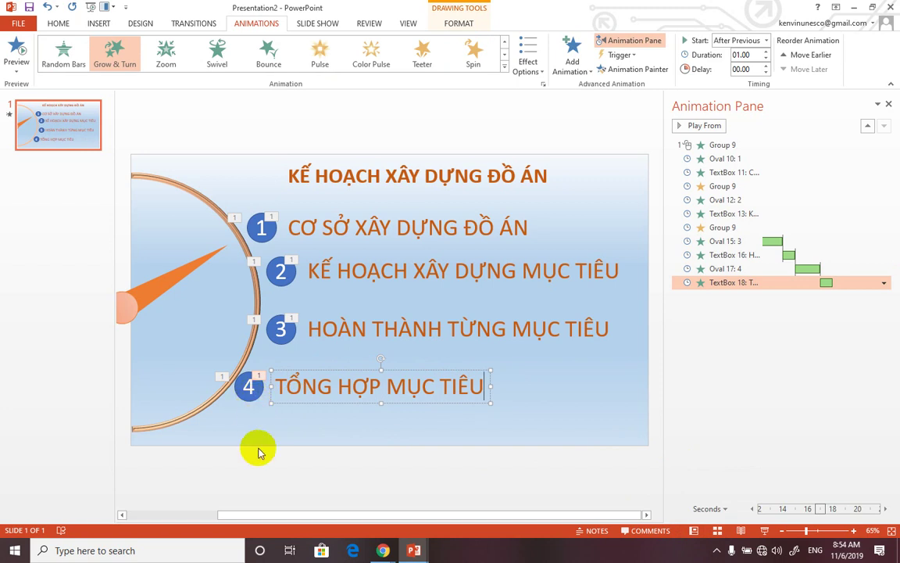
Nudge the fourth item's circle and text up into line with the other agenda items.
shift+click(253, 391)
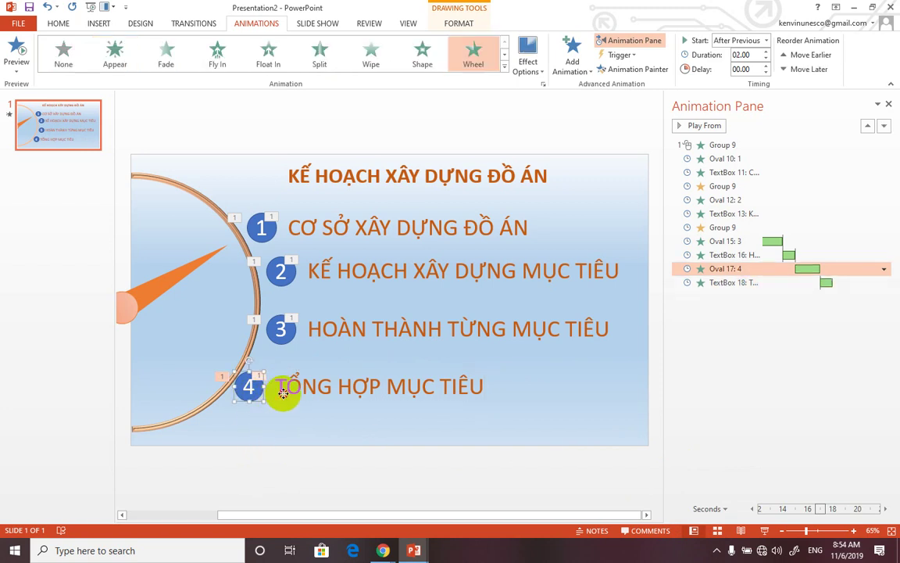
drag(258, 391, 257, 389)
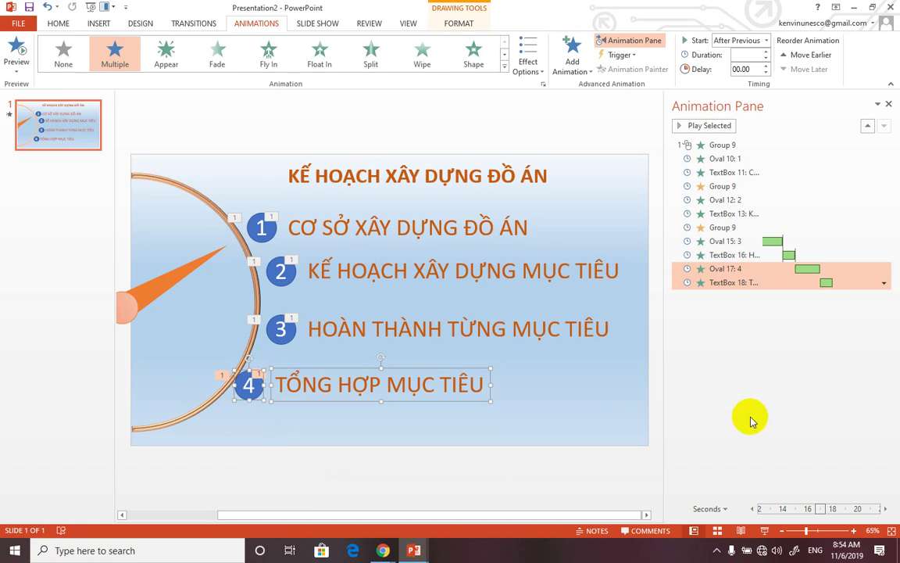
click(175, 279)
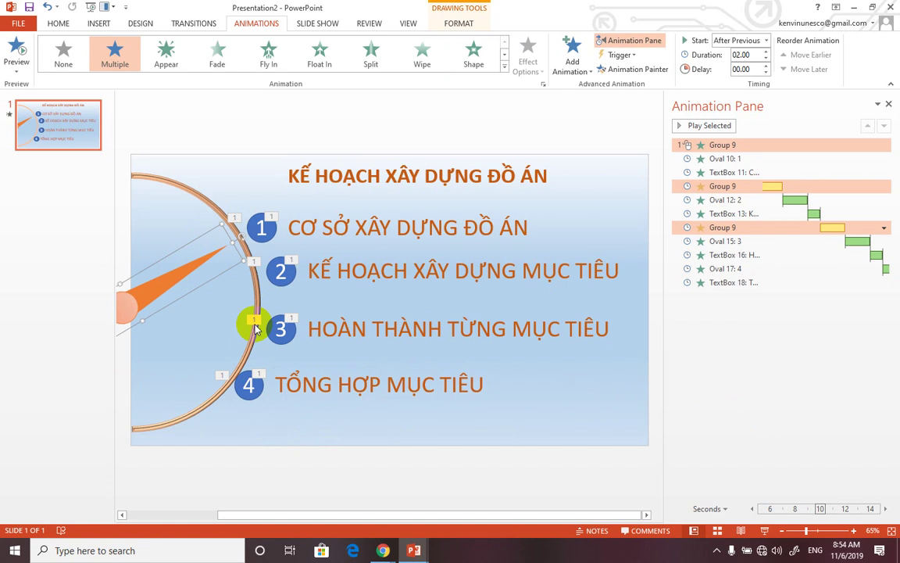
click(285, 384)
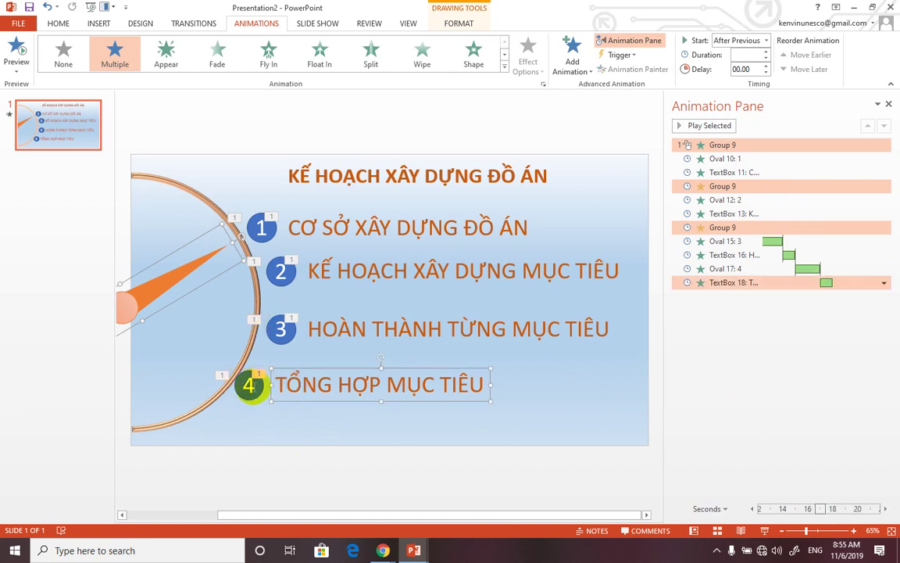
shift+click(258, 386)
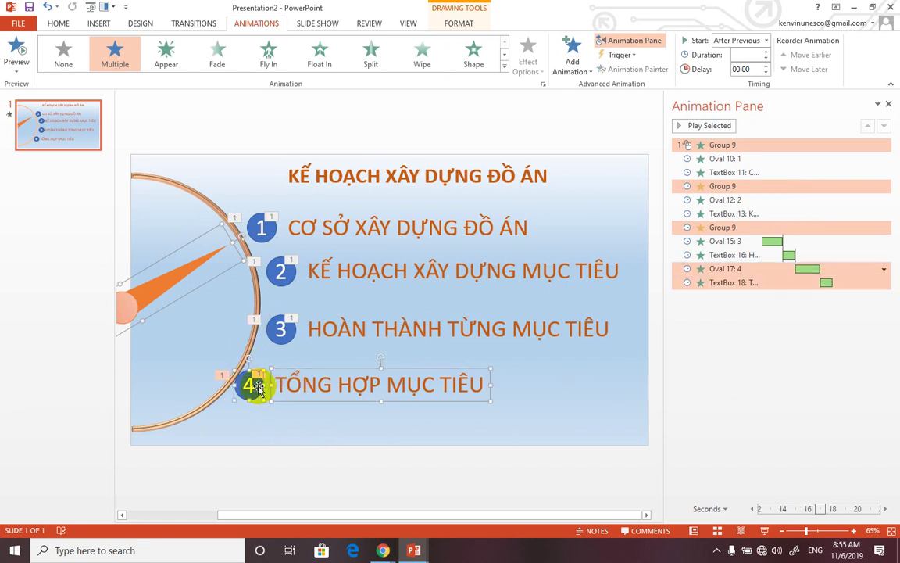
key(Up)
key(Up)
key(Up)
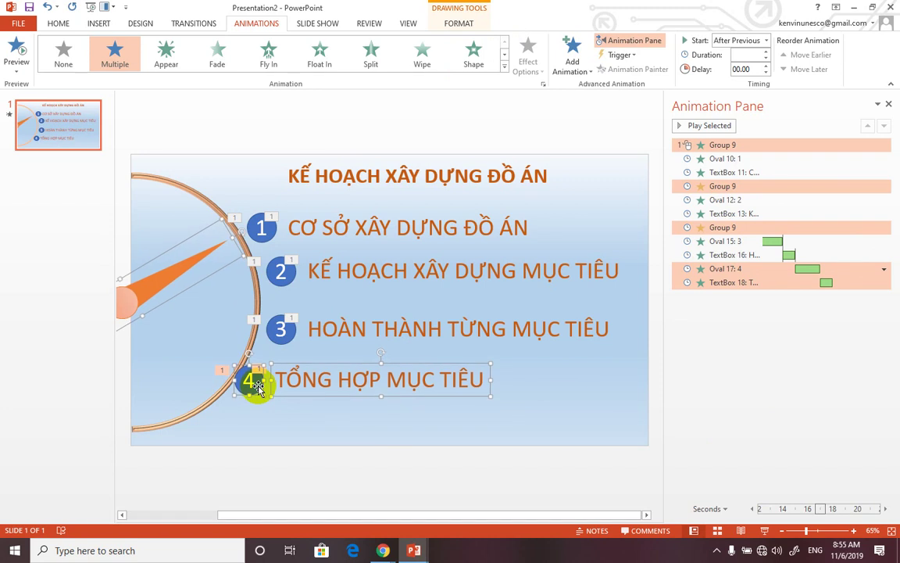
Add another Spin emphasis animation to the dial's needle group.
shift+click(194, 256)
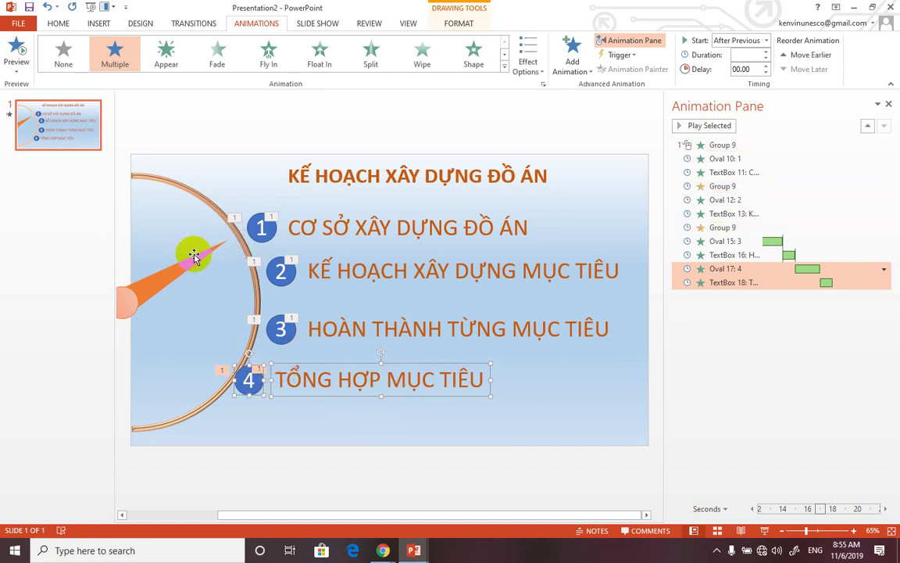
click(576, 68)
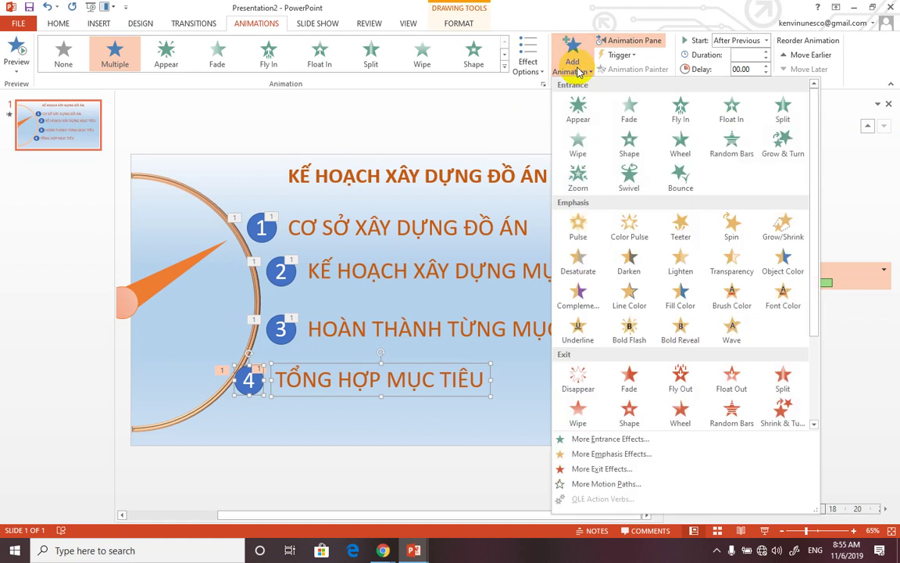
click(160, 279)
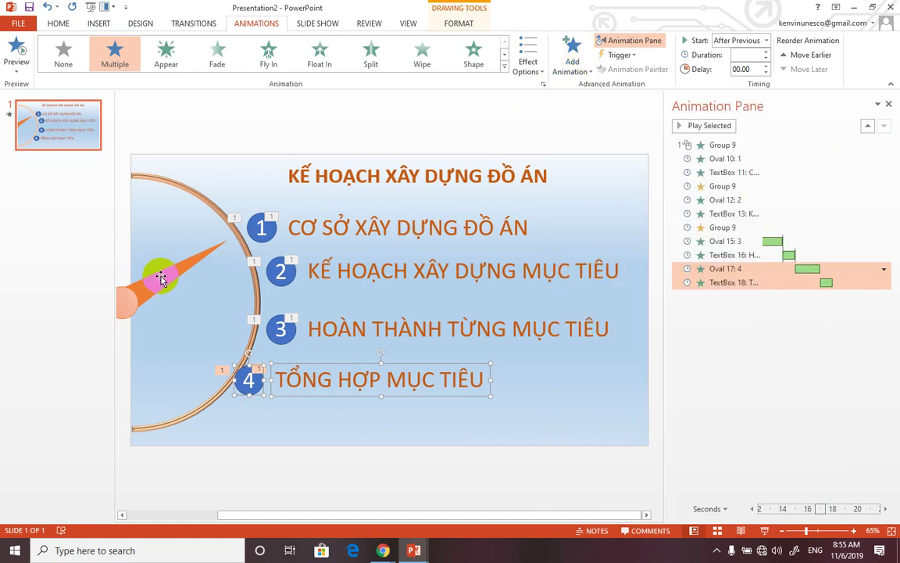
click(160, 279)
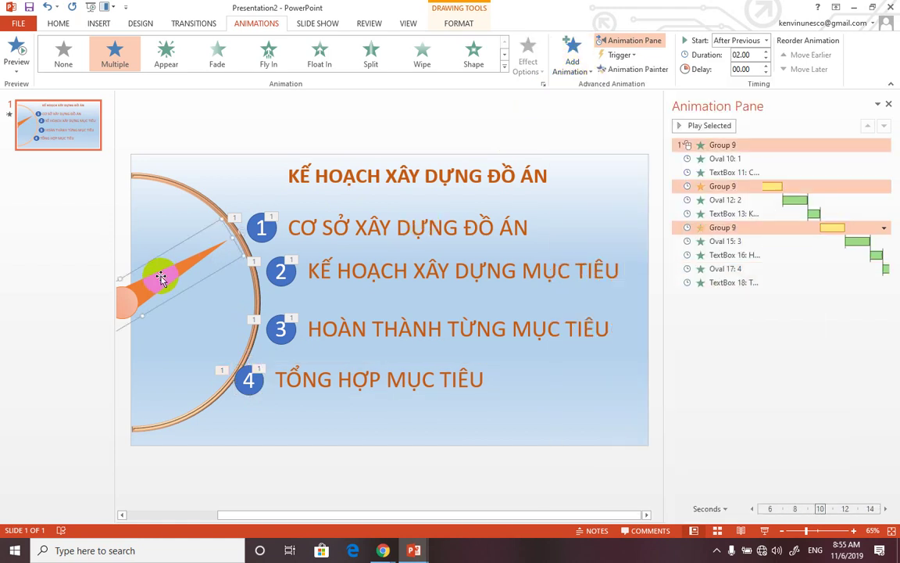
click(572, 66)
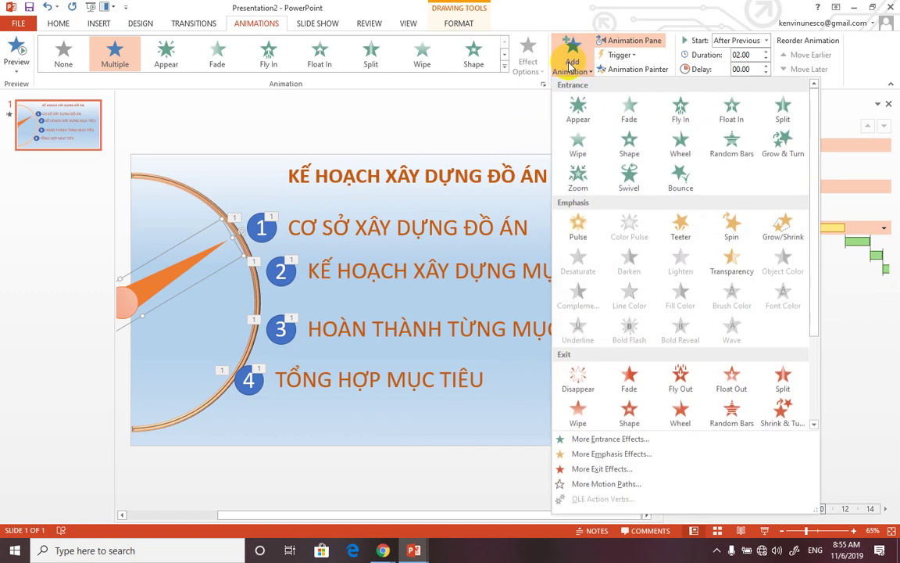
click(728, 232)
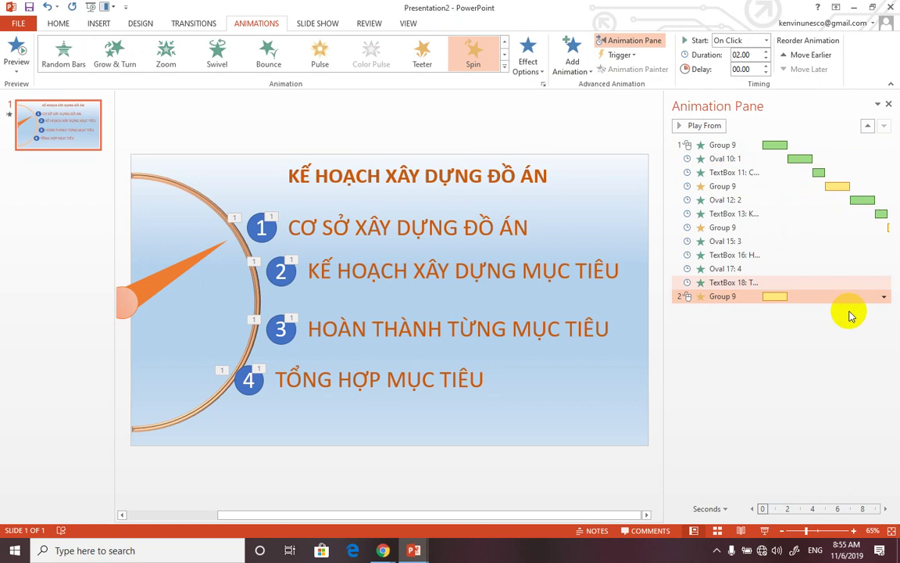
Widen the Animation Pane's timeline to show all animation bars.
drag(804, 297, 708, 305)
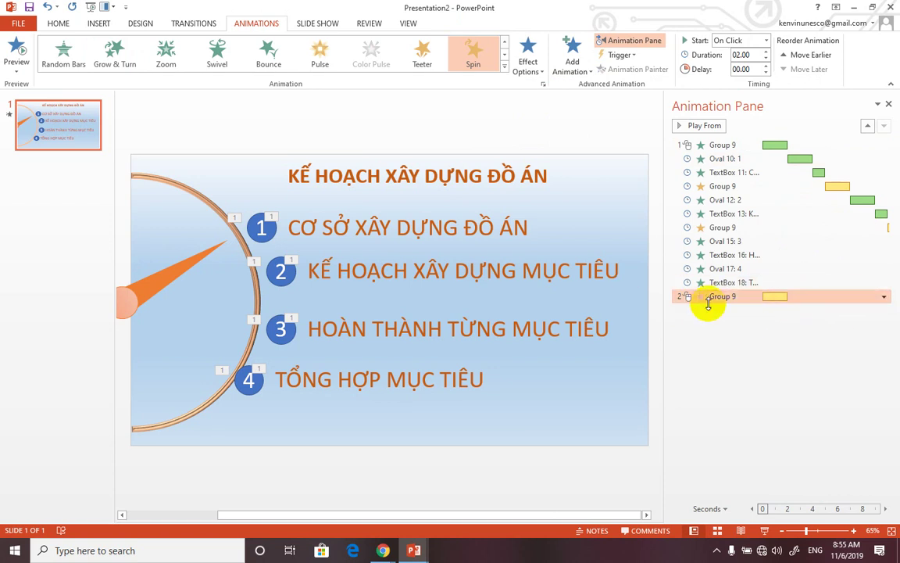
drag(708, 304, 847, 193)
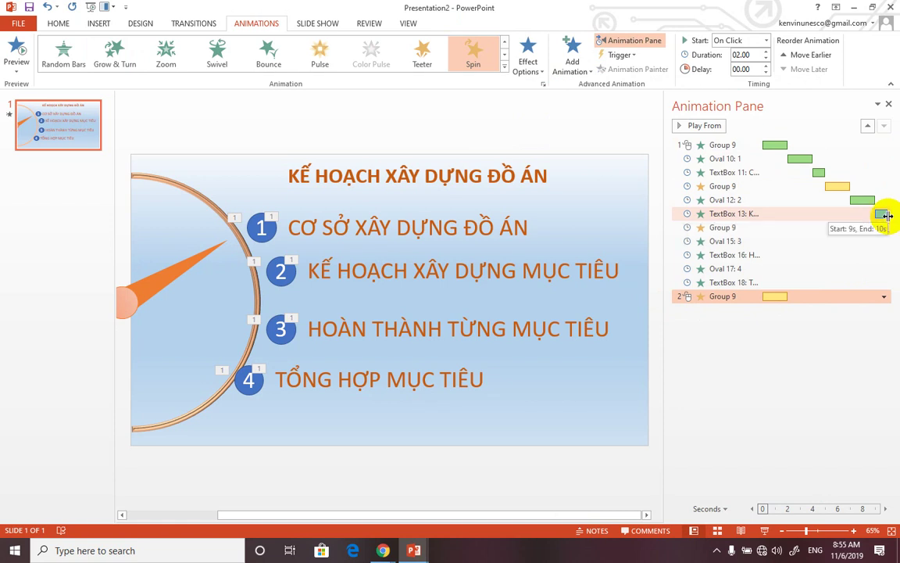
drag(658, 175, 448, 177)
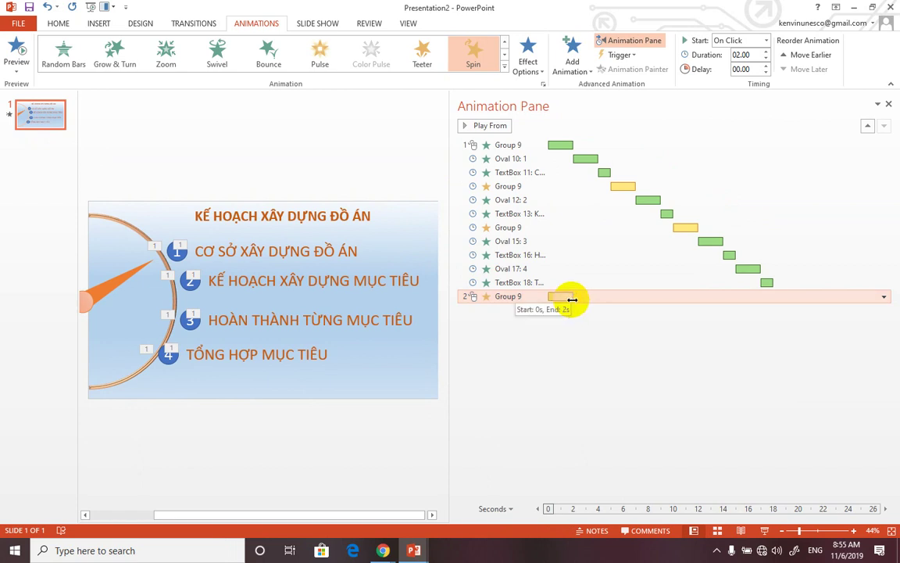
Give the new Spin a custom 20° clockwise amount, 0.1 sec smooth start, 0.2 sec smooth end.
click(883, 297)
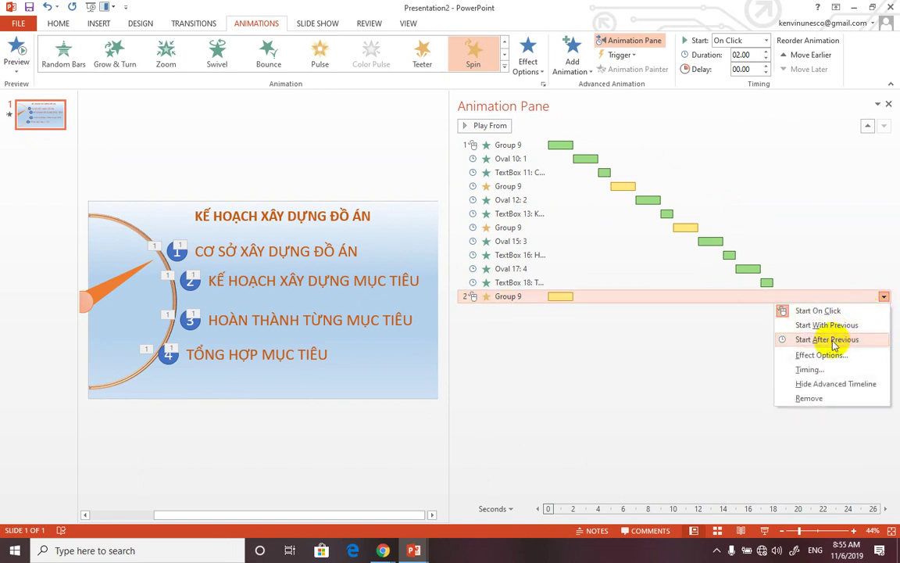
click(822, 354)
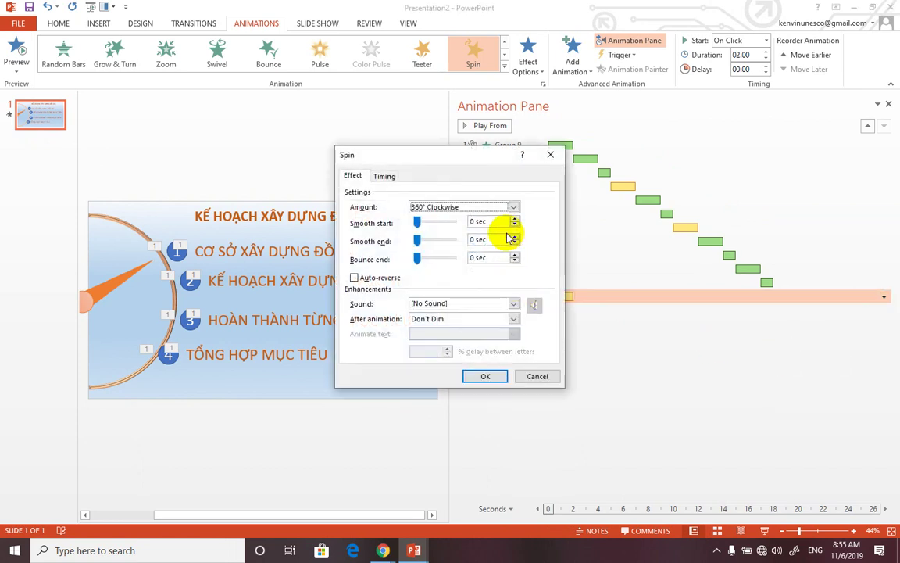
click(513, 208)
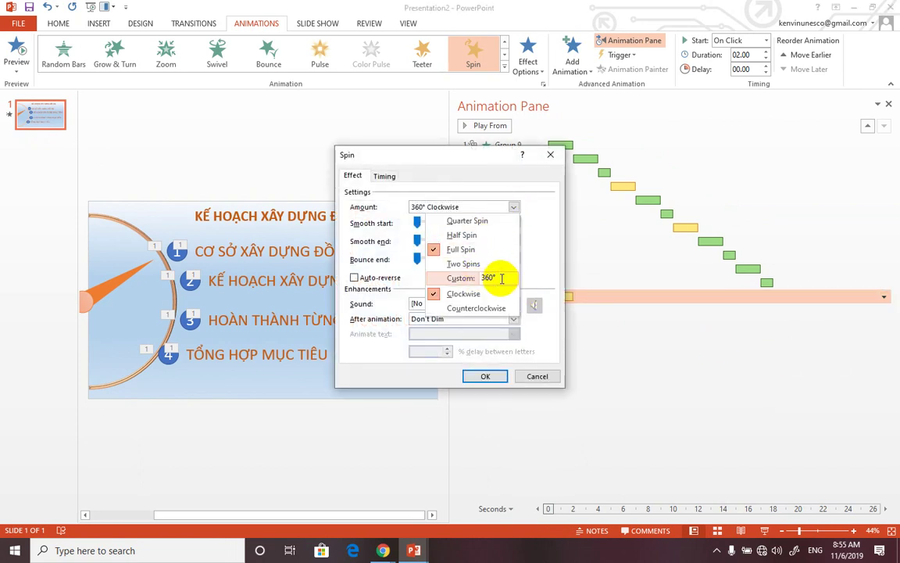
click(508, 278)
text(20)
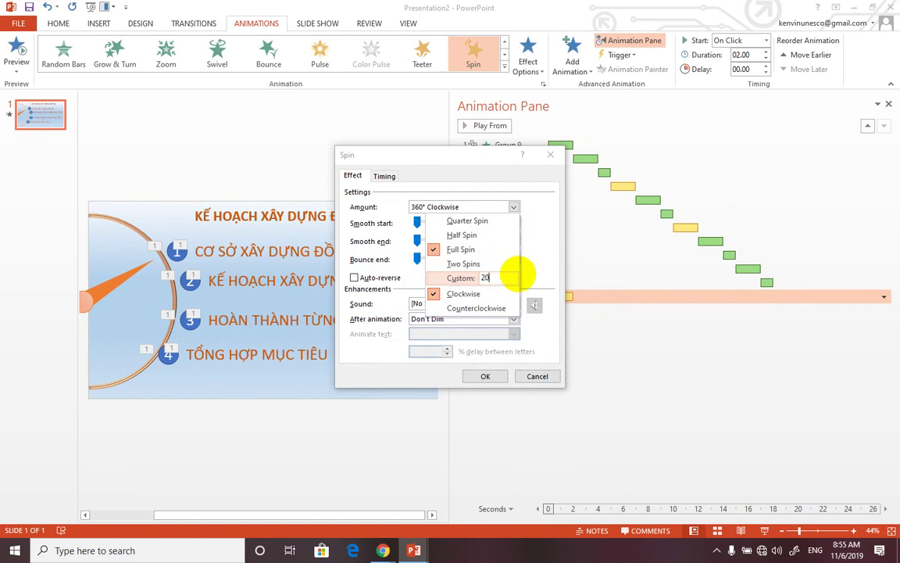
key(Return)
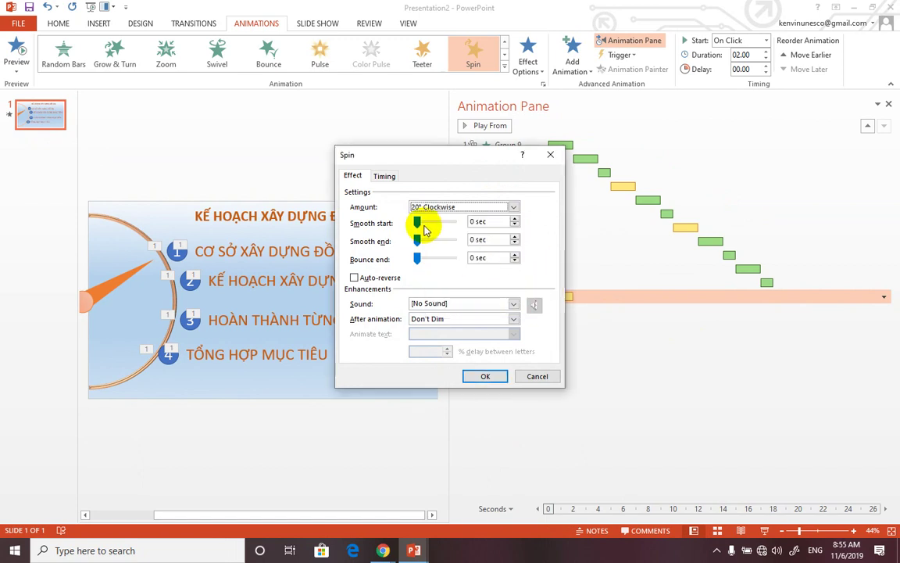
click(417, 222)
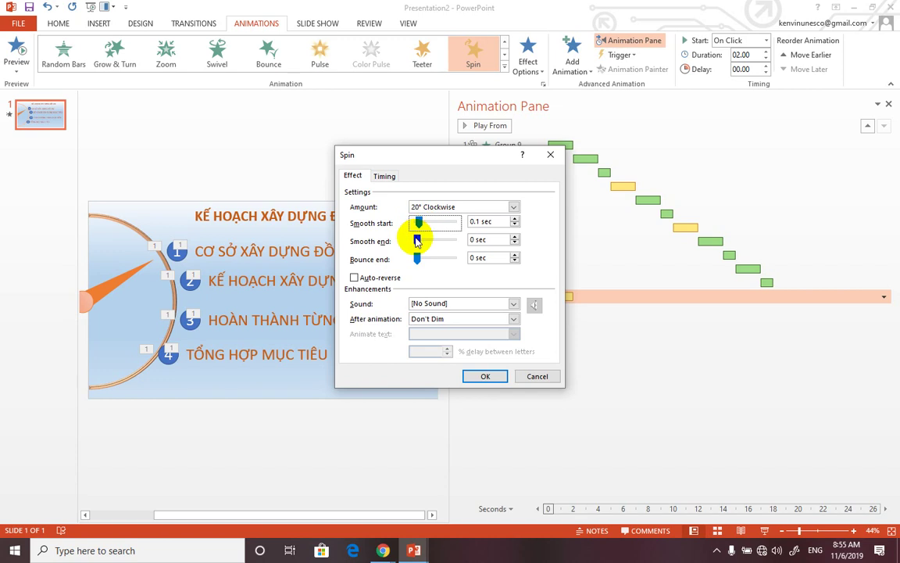
drag(417, 239, 420, 239)
click(420, 224)
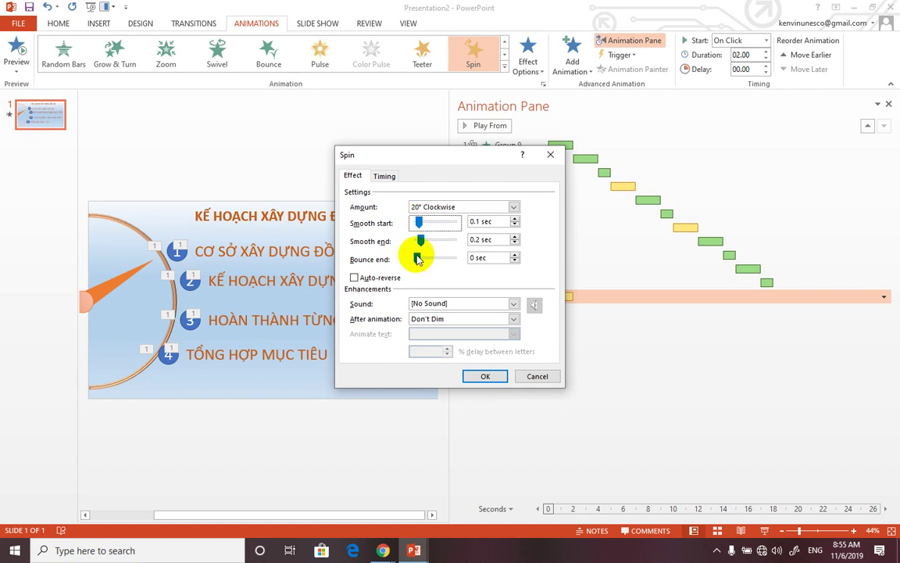
click(477, 376)
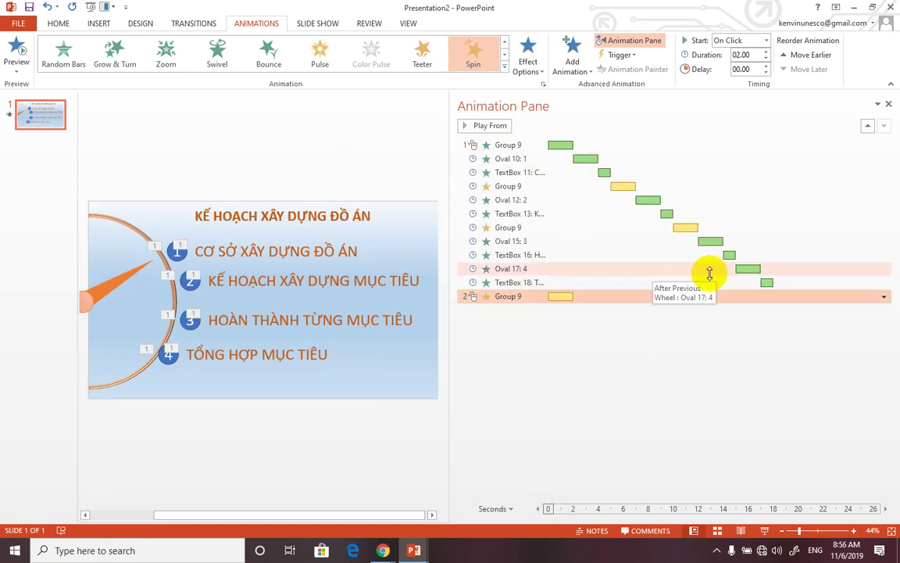
Move item four's circle and text animations below the new needle spin.
click(247, 353)
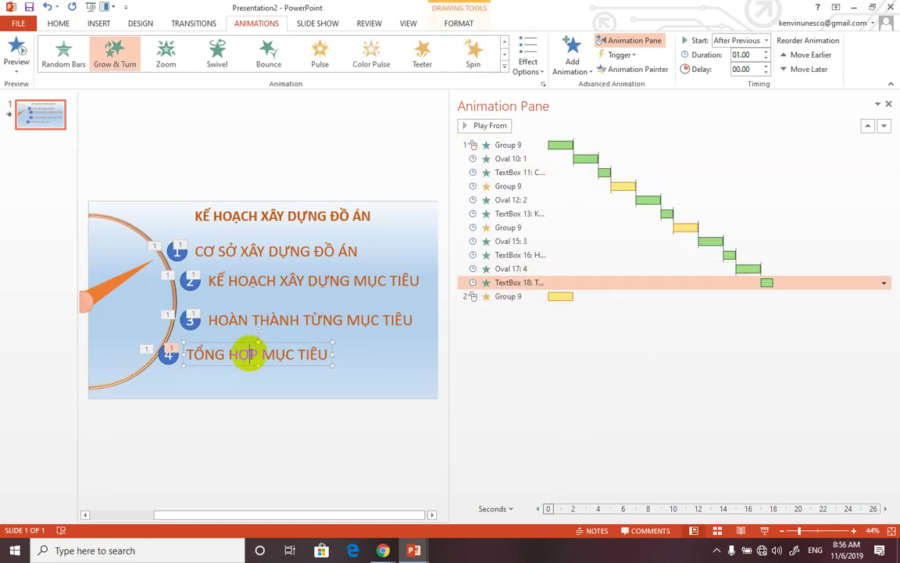
shift+click(169, 355)
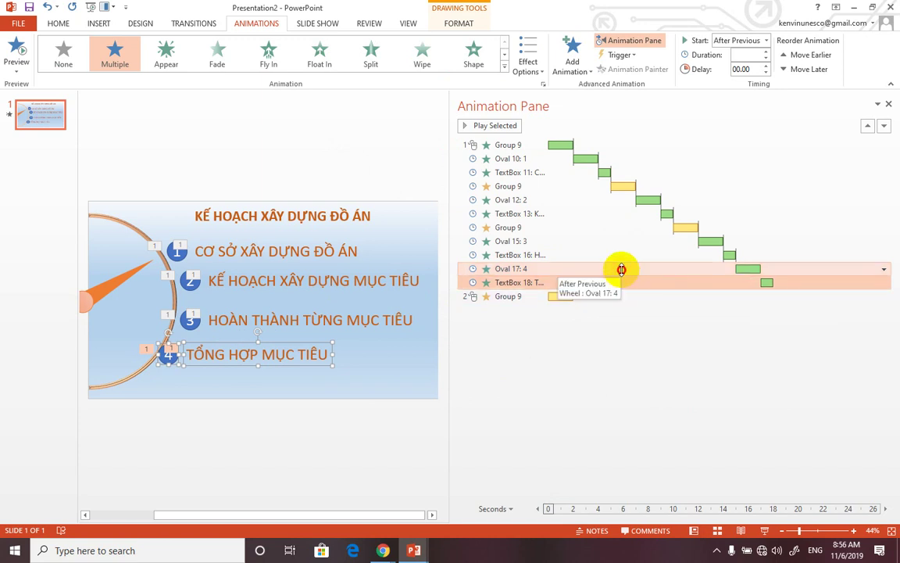
drag(621, 269, 626, 311)
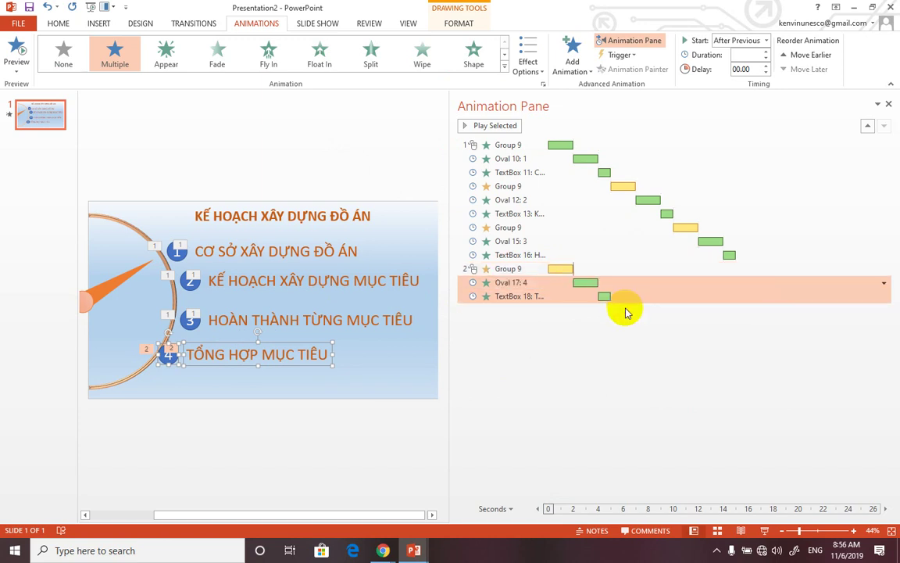
Set the new needle spin to start After Previous and narrow the Animation Pane.
click(560, 268)
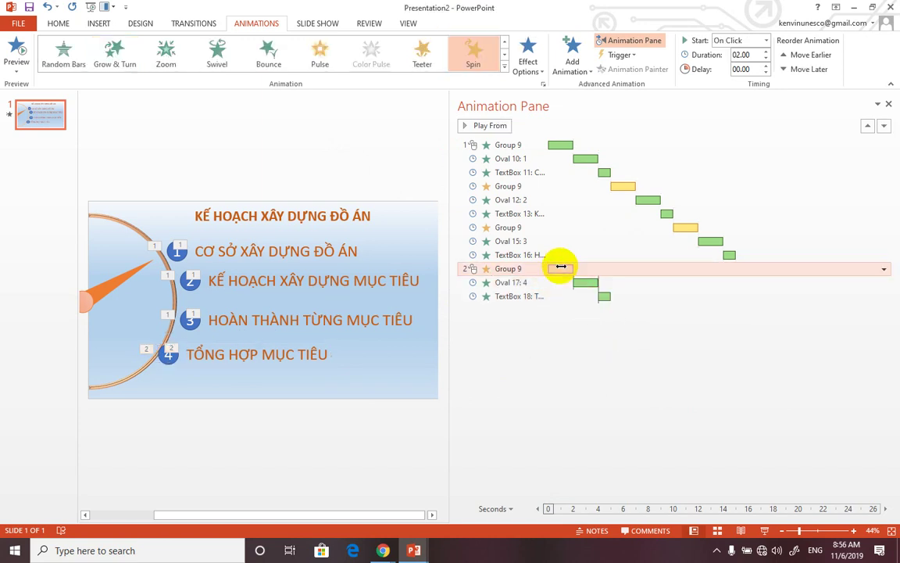
click(884, 269)
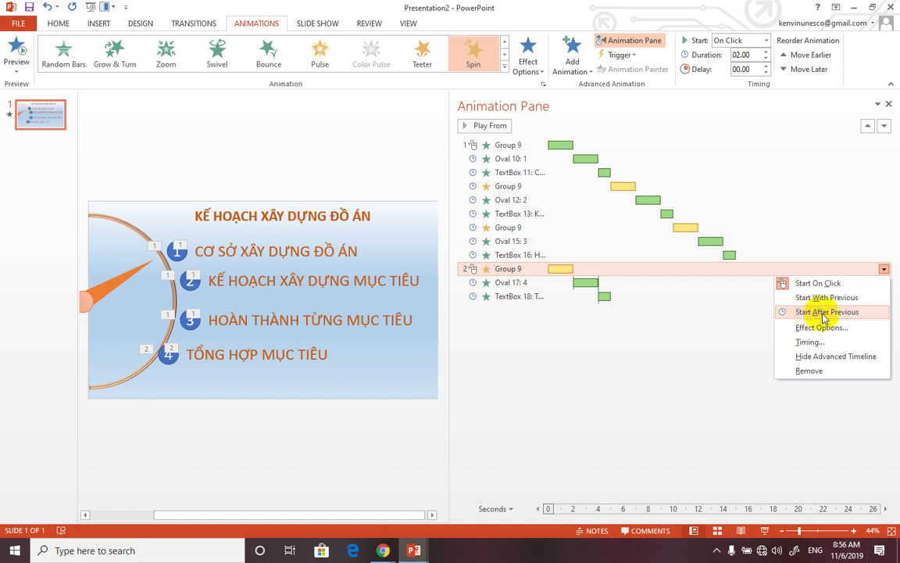
click(823, 316)
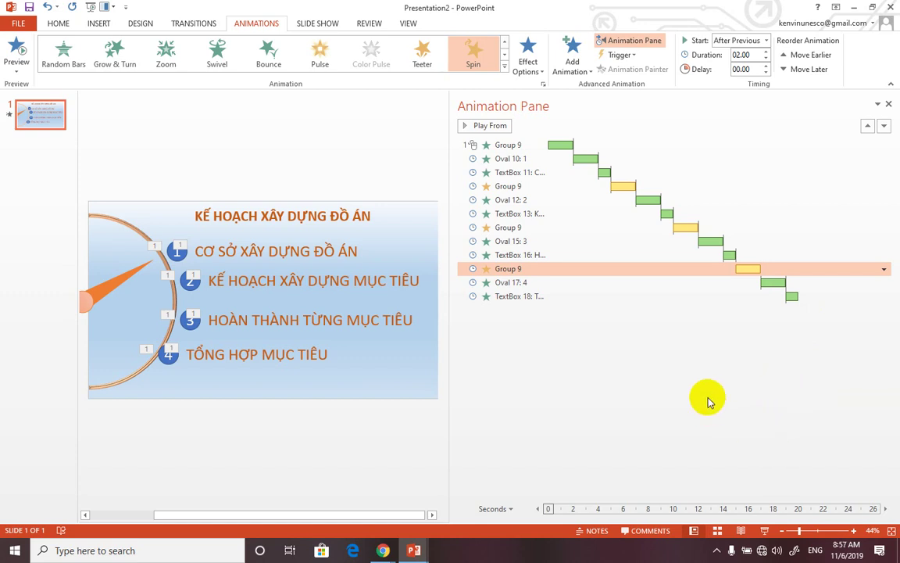
drag(451, 147, 701, 160)
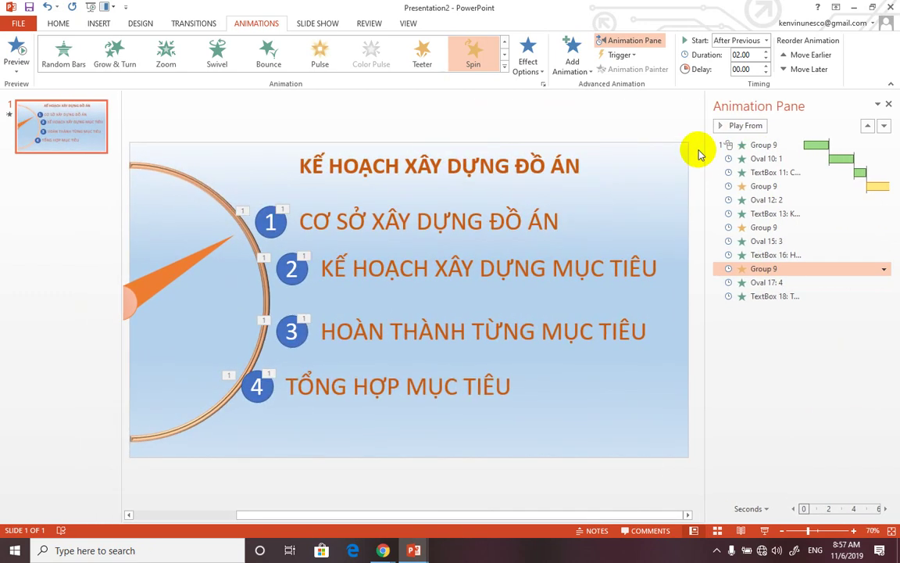
key(F5)
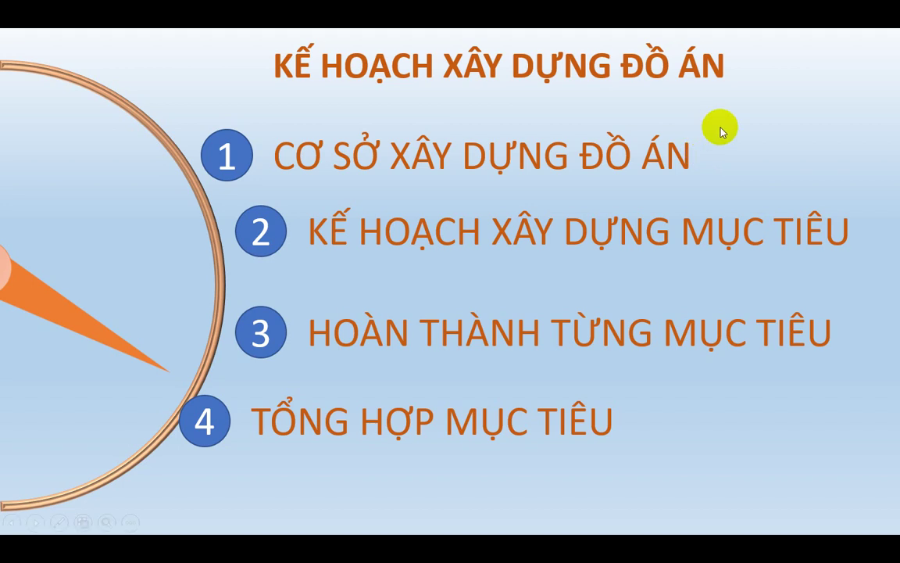
click(468, 279)
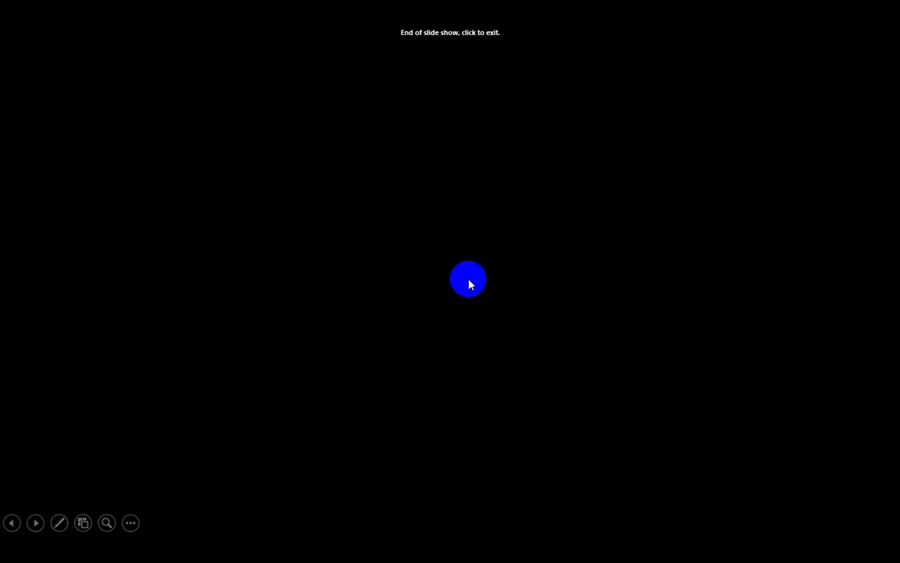
click(484, 242)
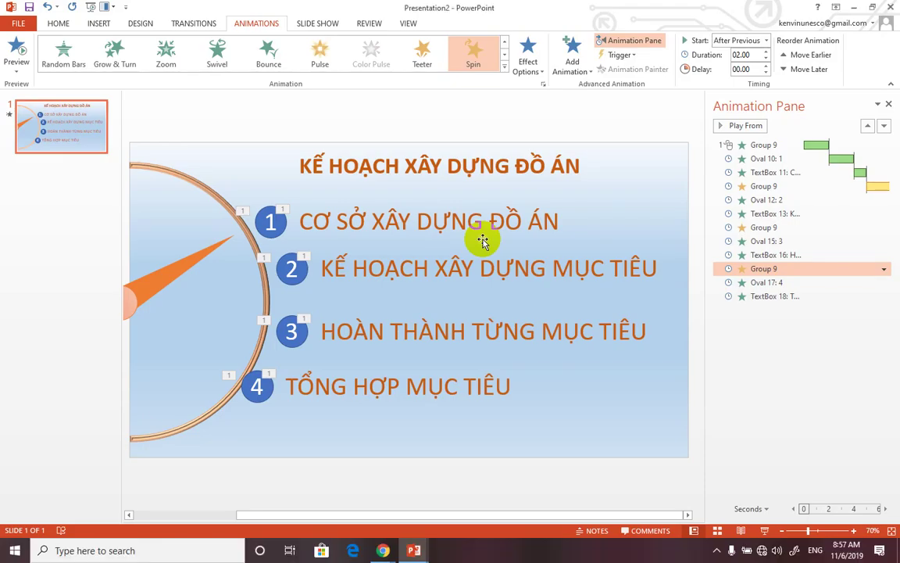